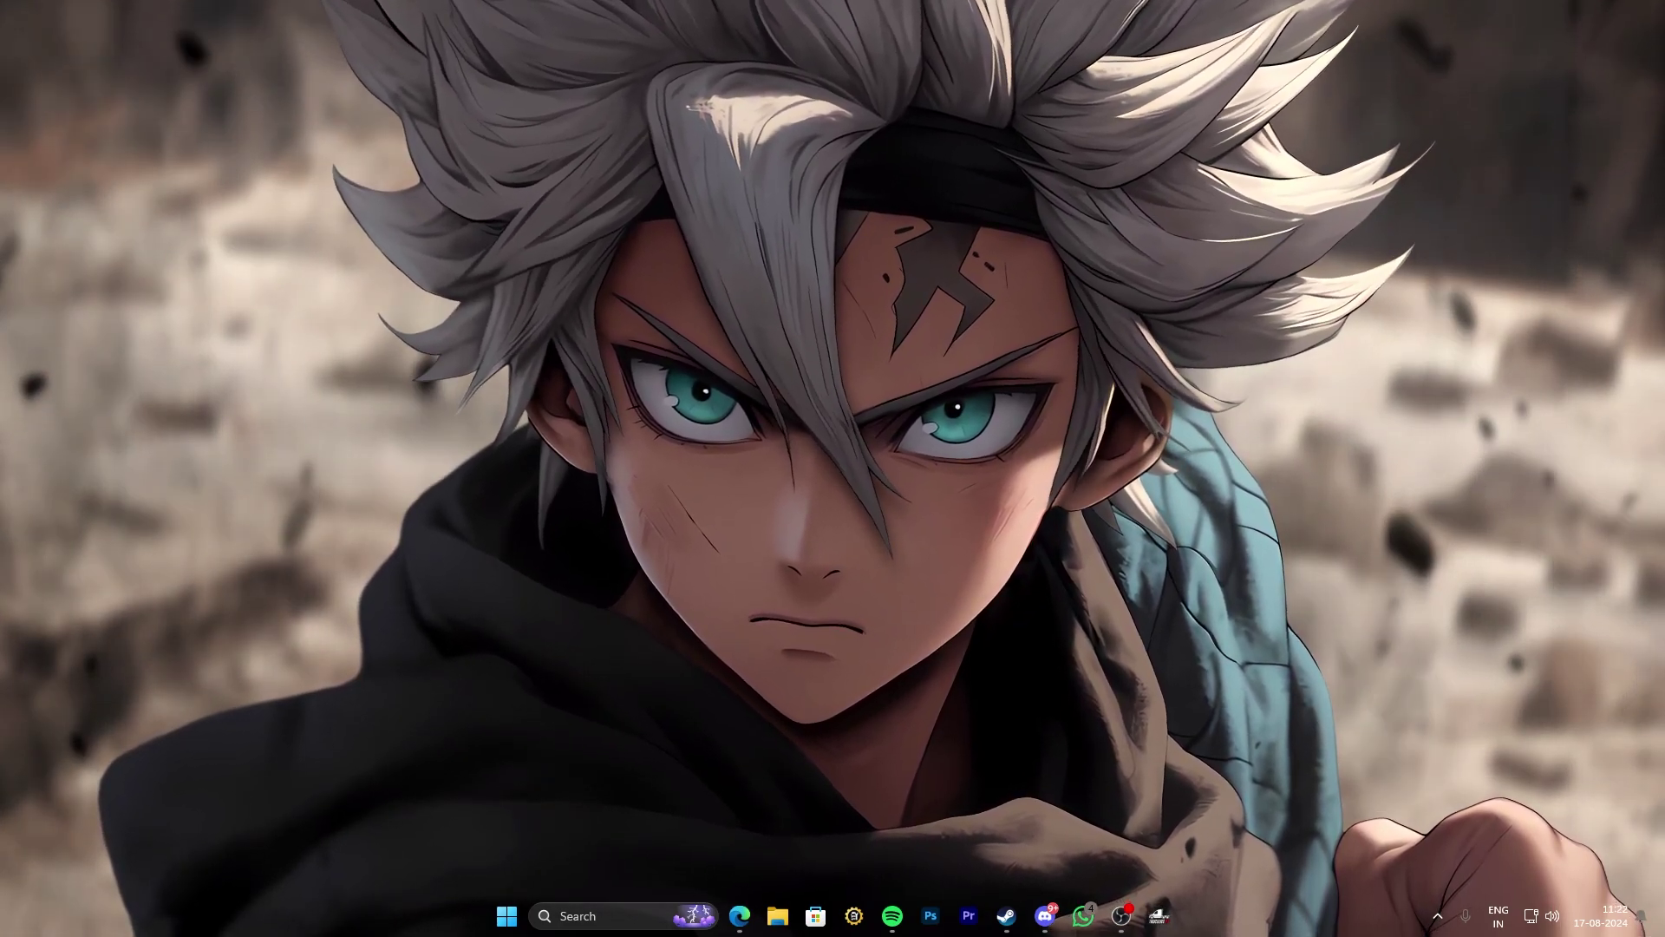
Step: Bring Discord forward and open the #map-mods forum channel
click(1047, 918)
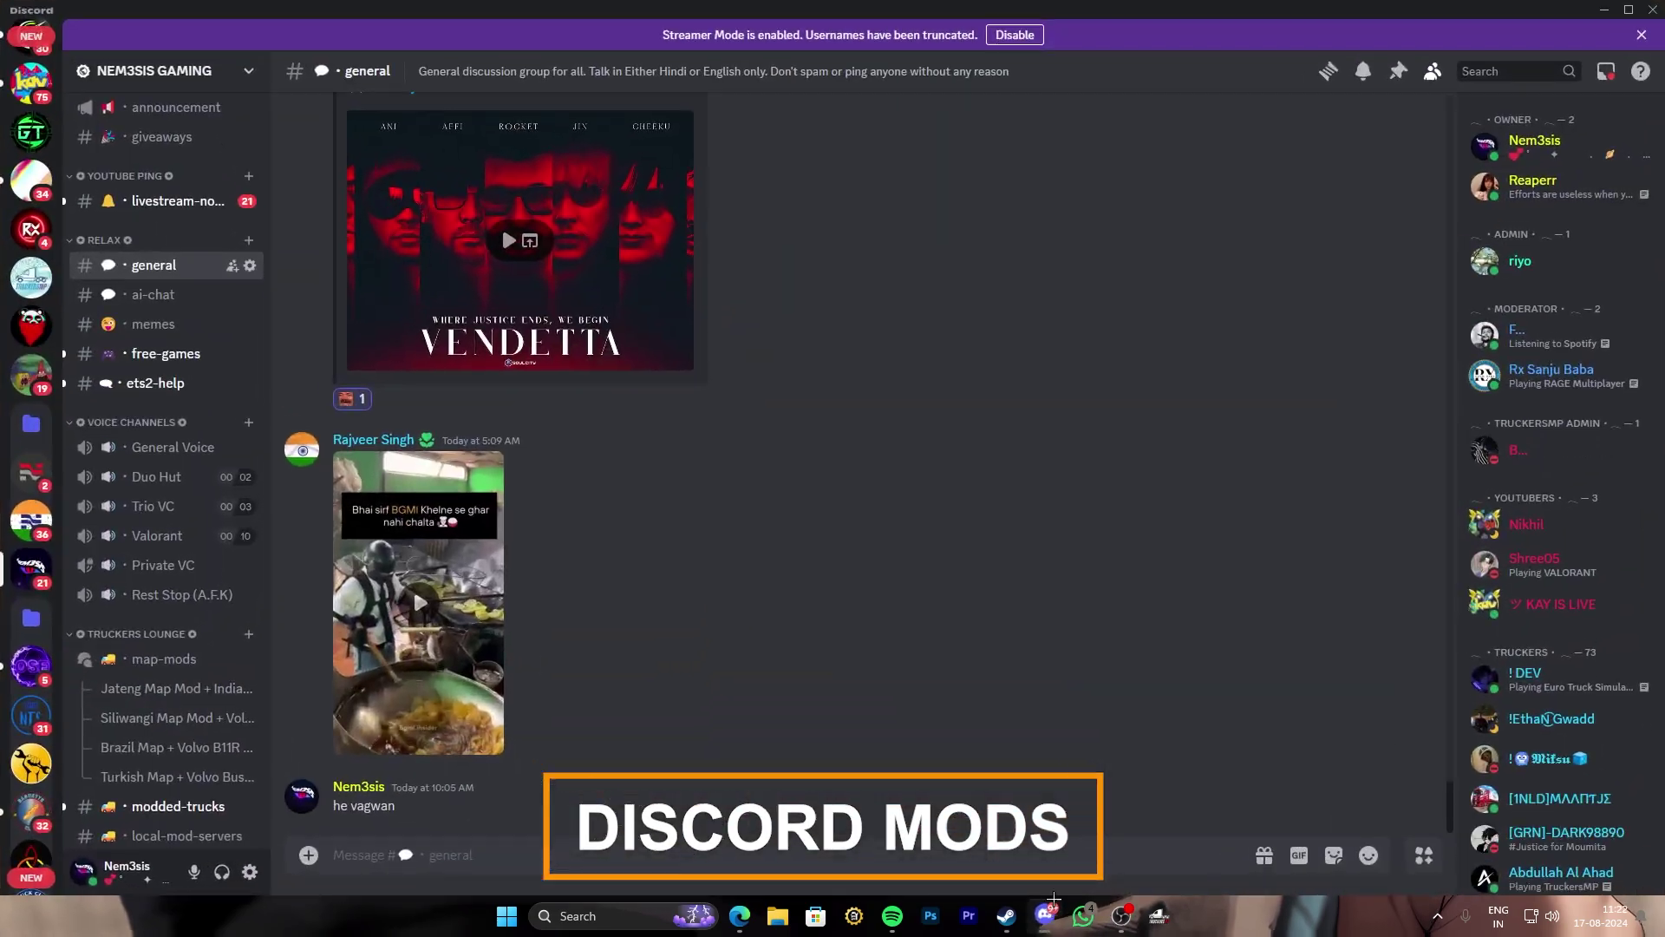
scroll(112, 362, down, 2)
scroll(113, 361, down, 2)
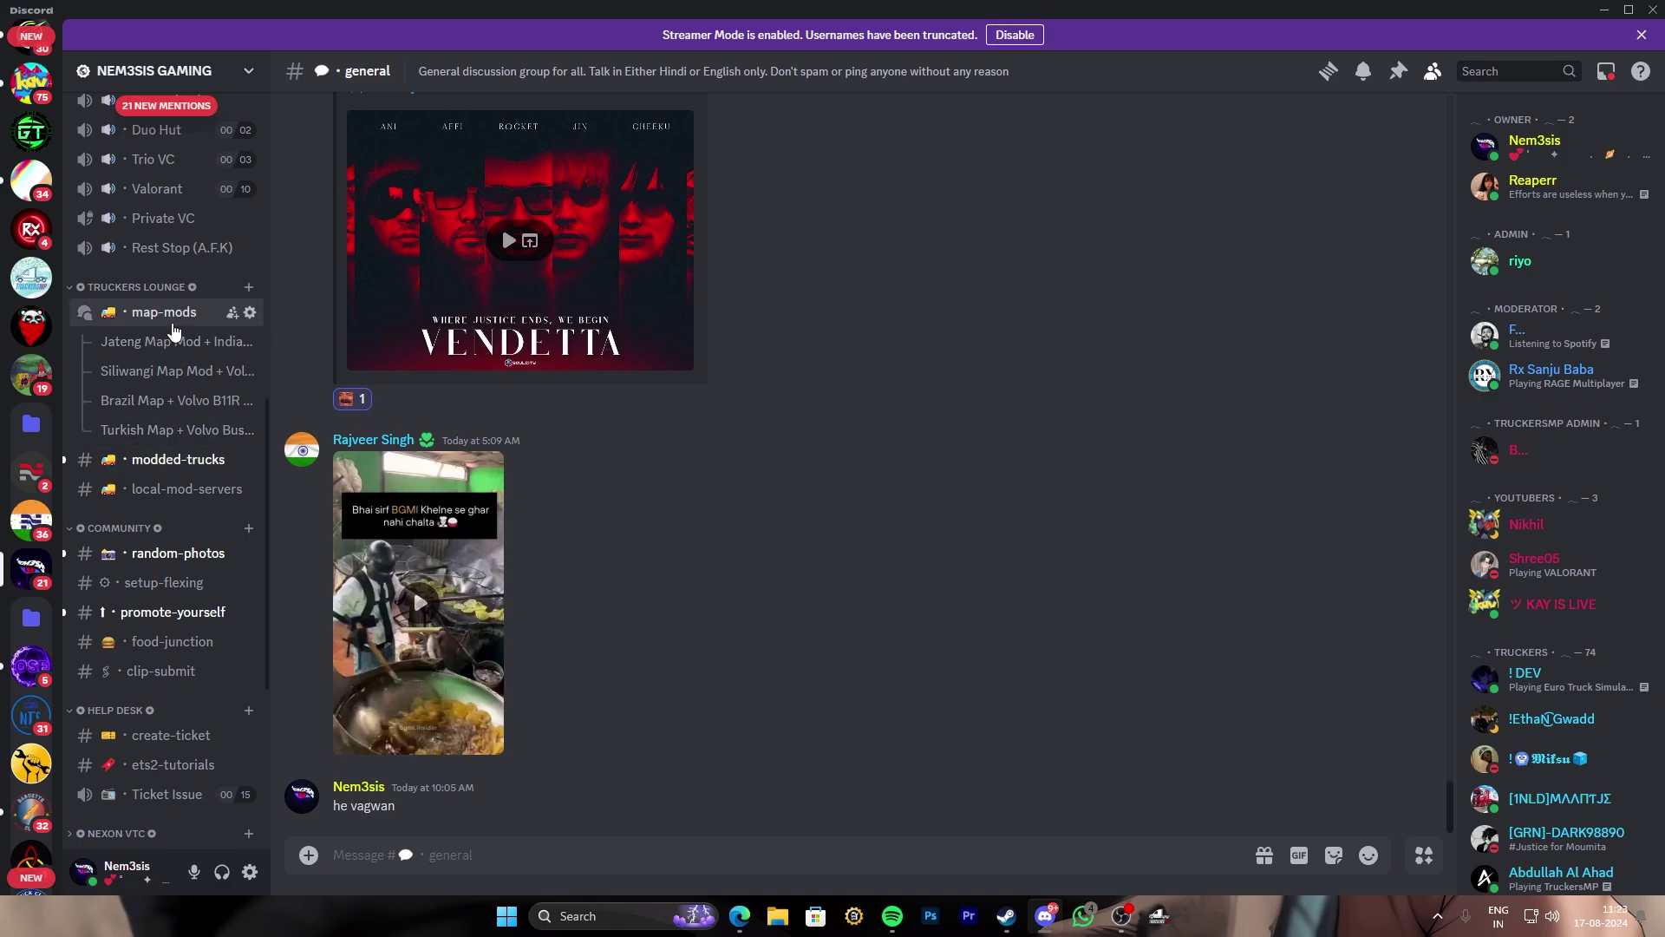
click(169, 314)
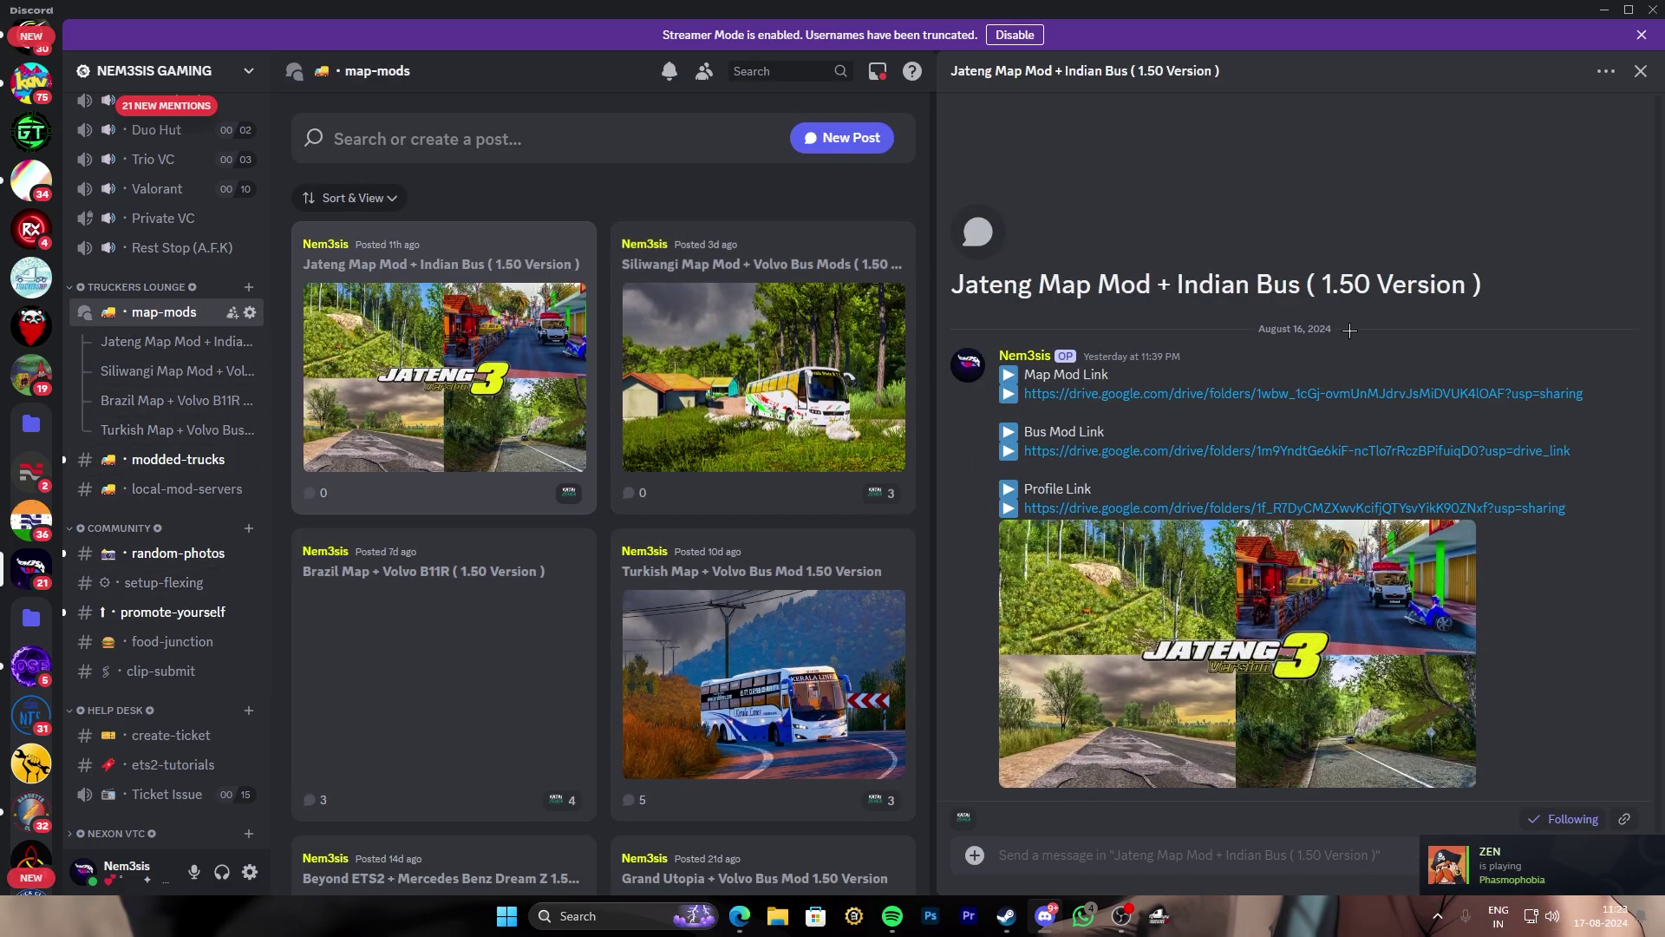
Step: Browse the forum posts and open the Siliwangi Map Mod + Volvo Bus Mods (1.50 Version) post
scroll(807, 686, down, 5)
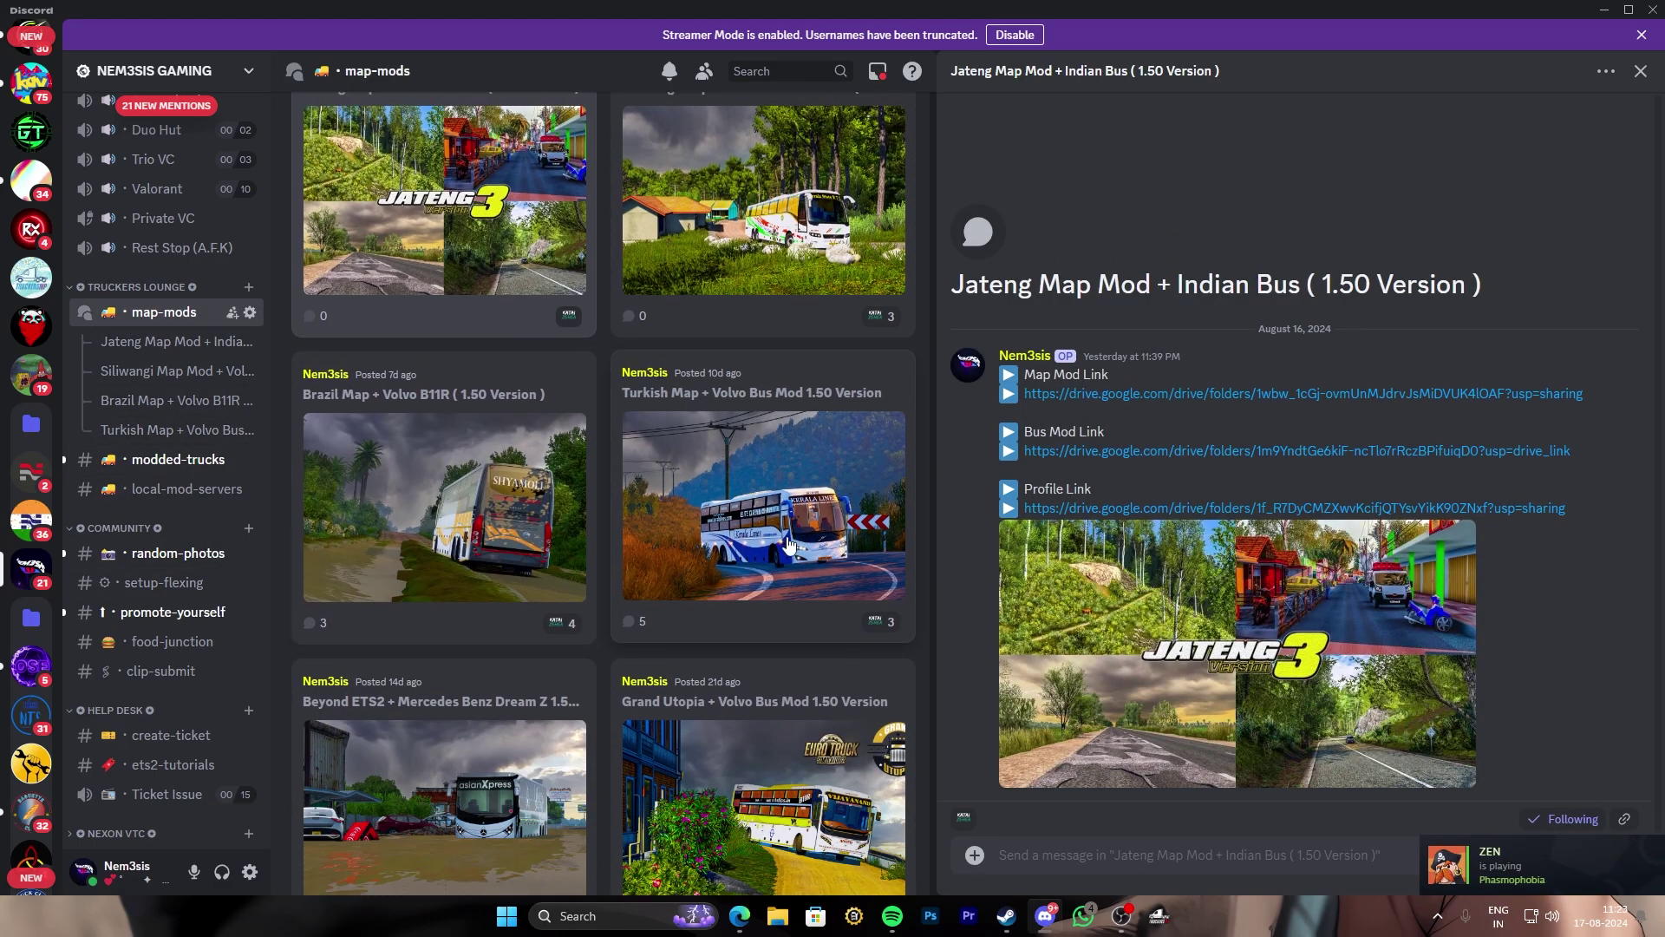
scroll(806, 685, down, 5)
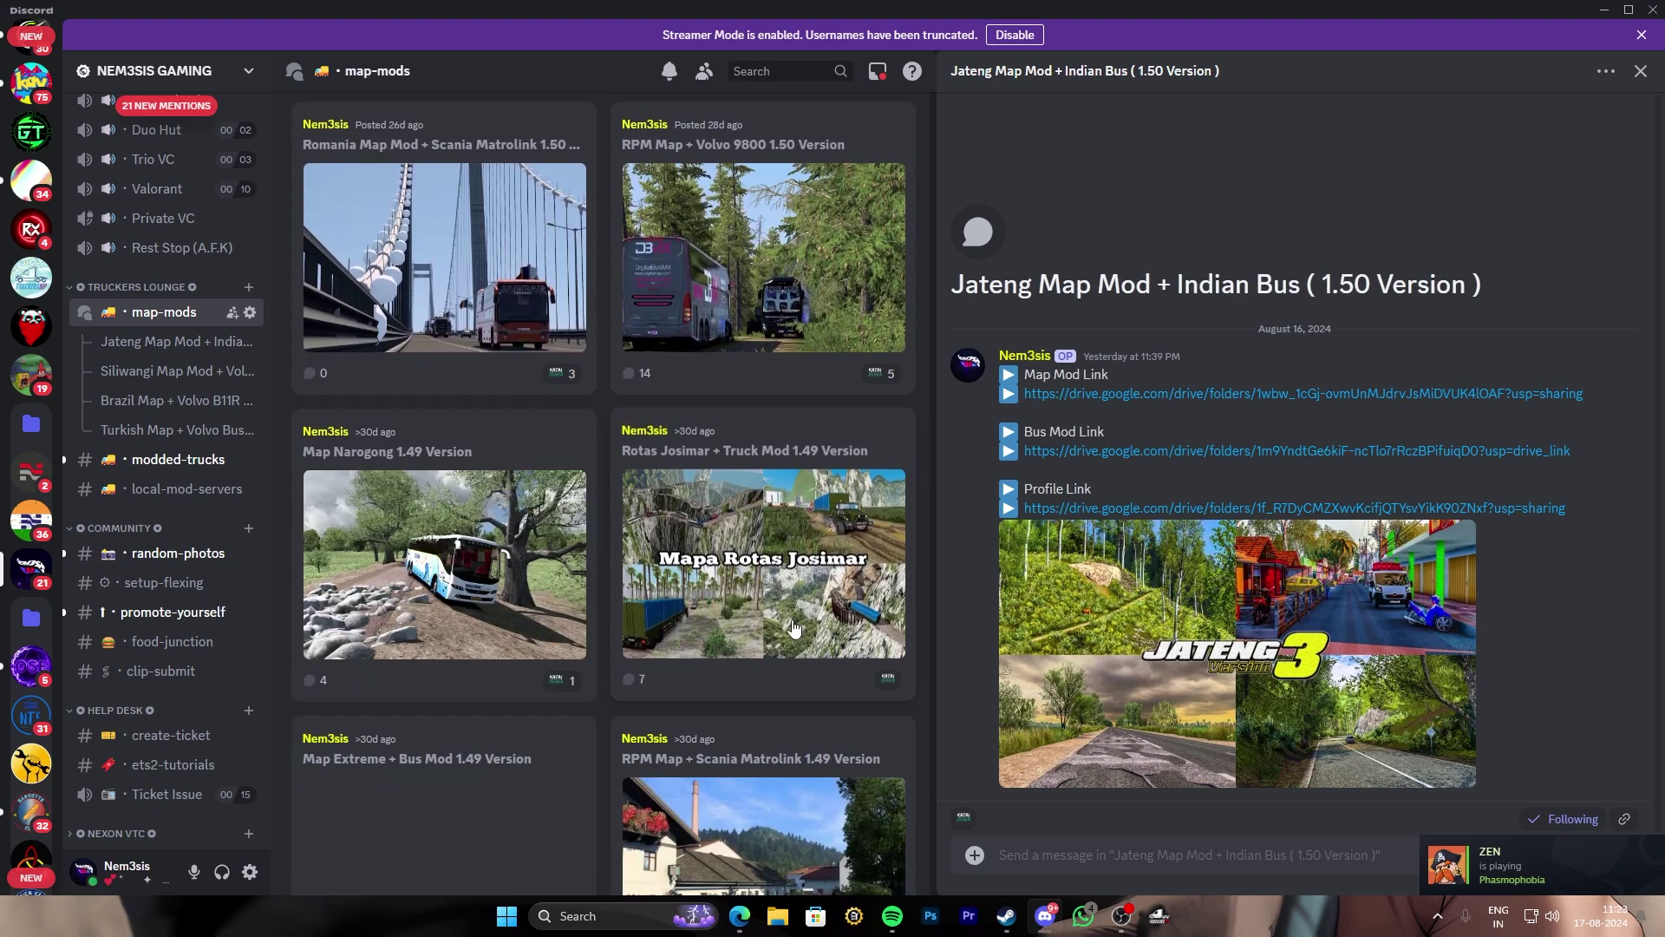
scroll(532, 674, down, 3)
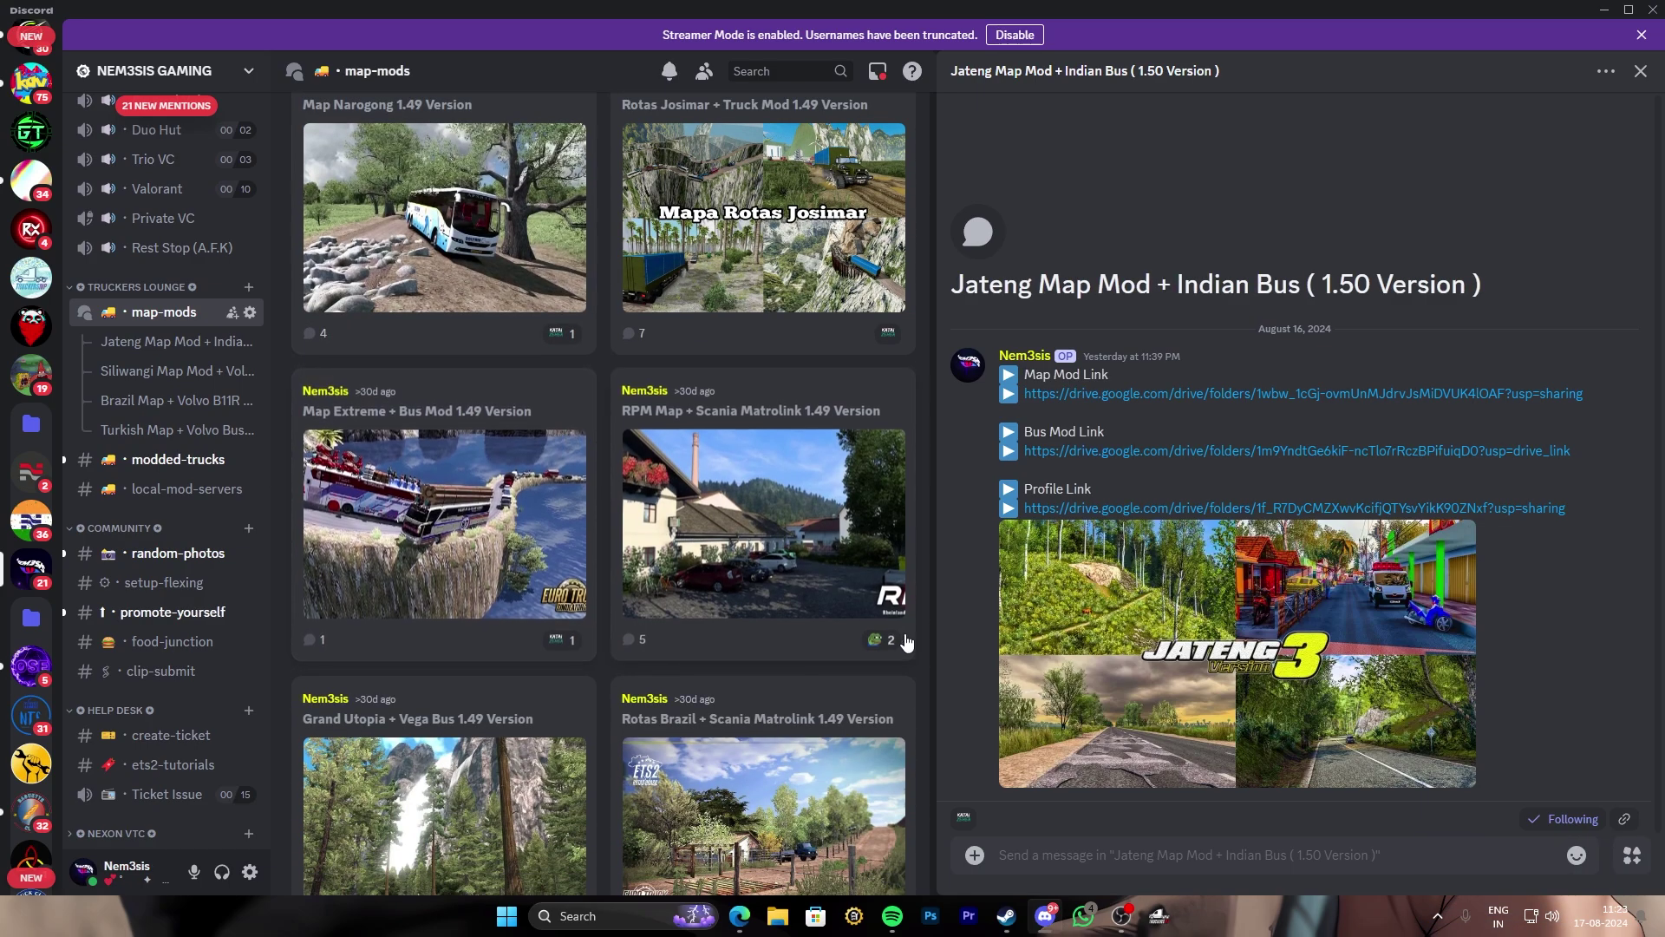
scroll(728, 621, up, 2)
scroll(729, 621, up, 12)
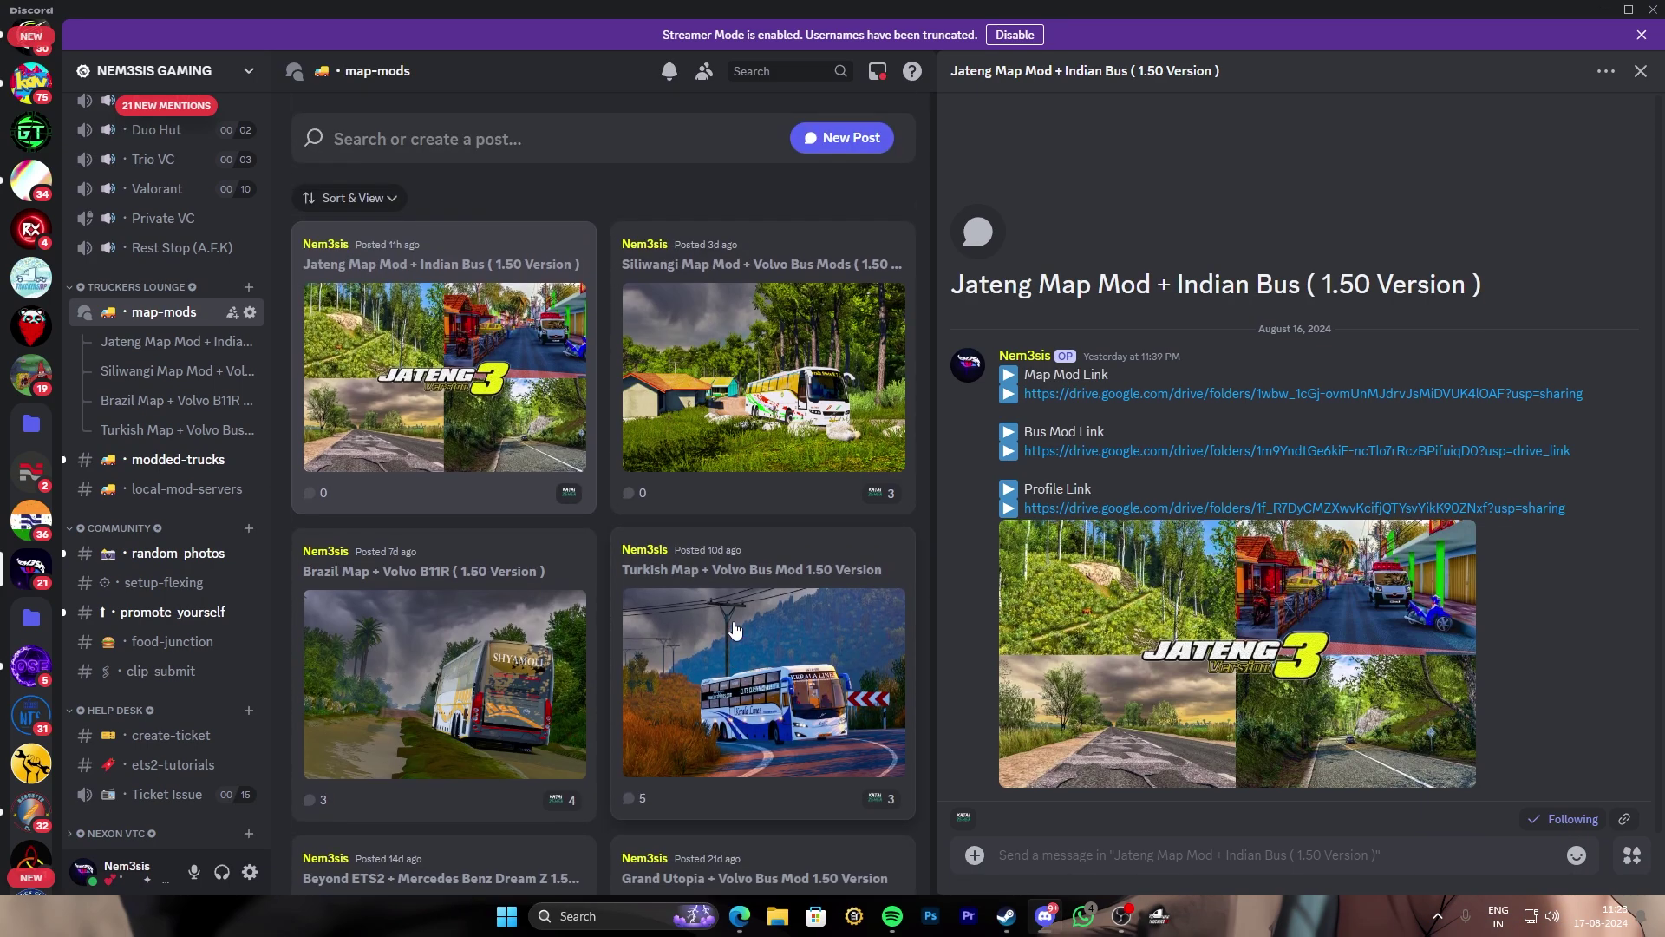
click(692, 275)
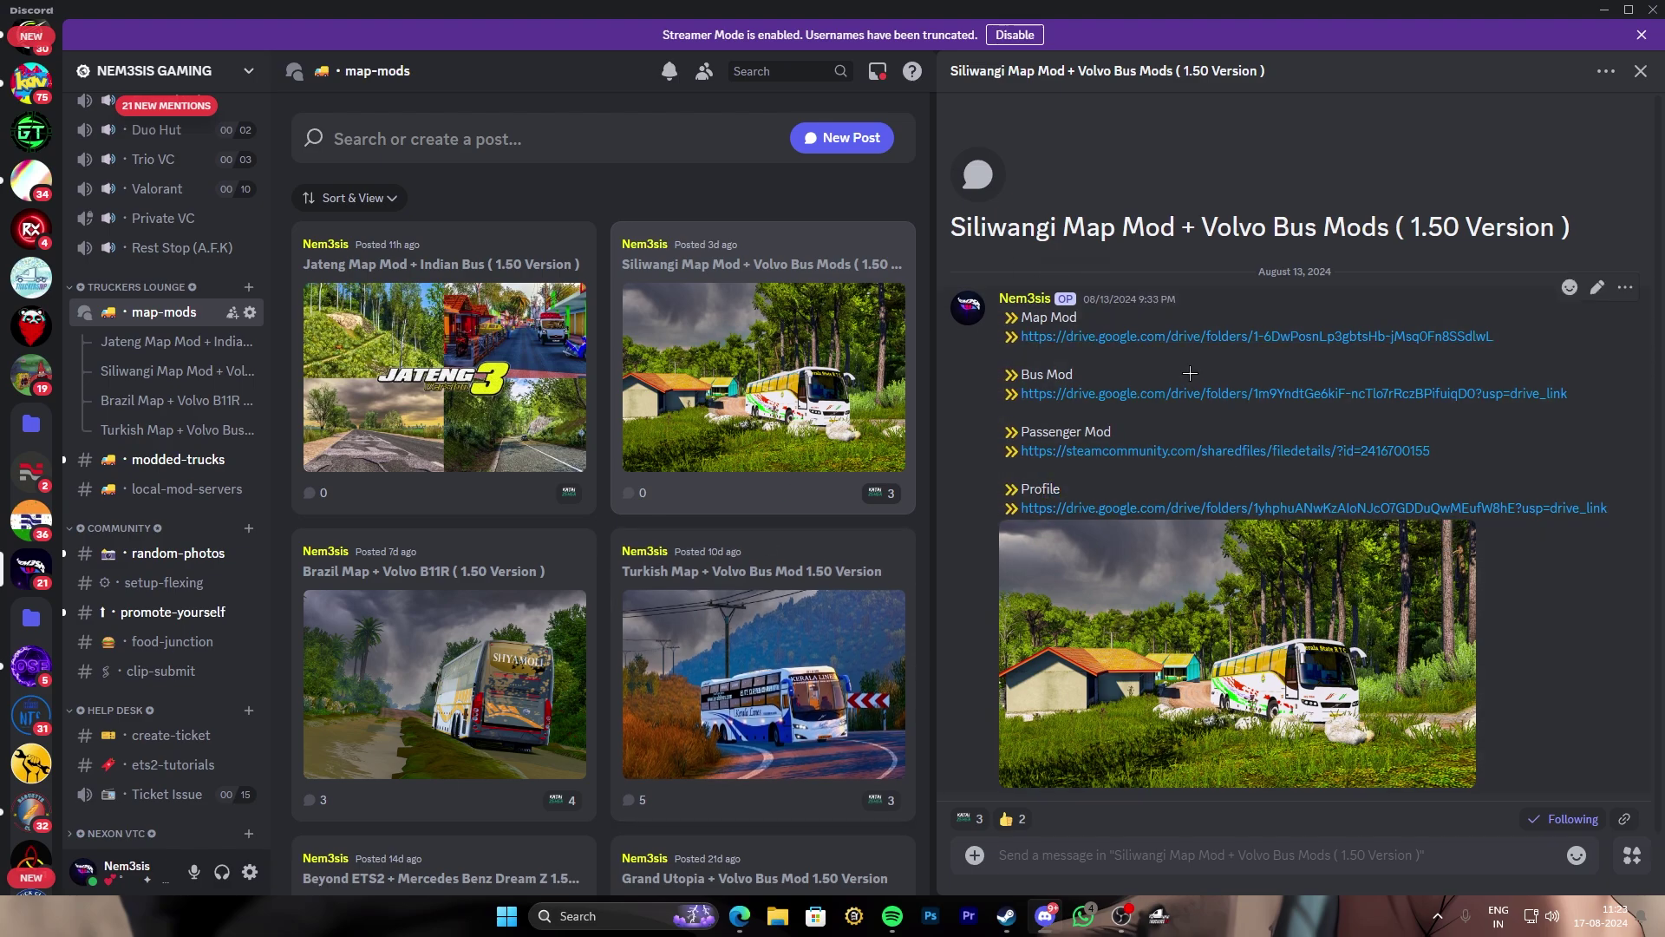
Step: Follow the post's Map Mod link to the Siliwangi 3.0 Google Drive folder of six .scs files
scroll(552, 670, down, 10)
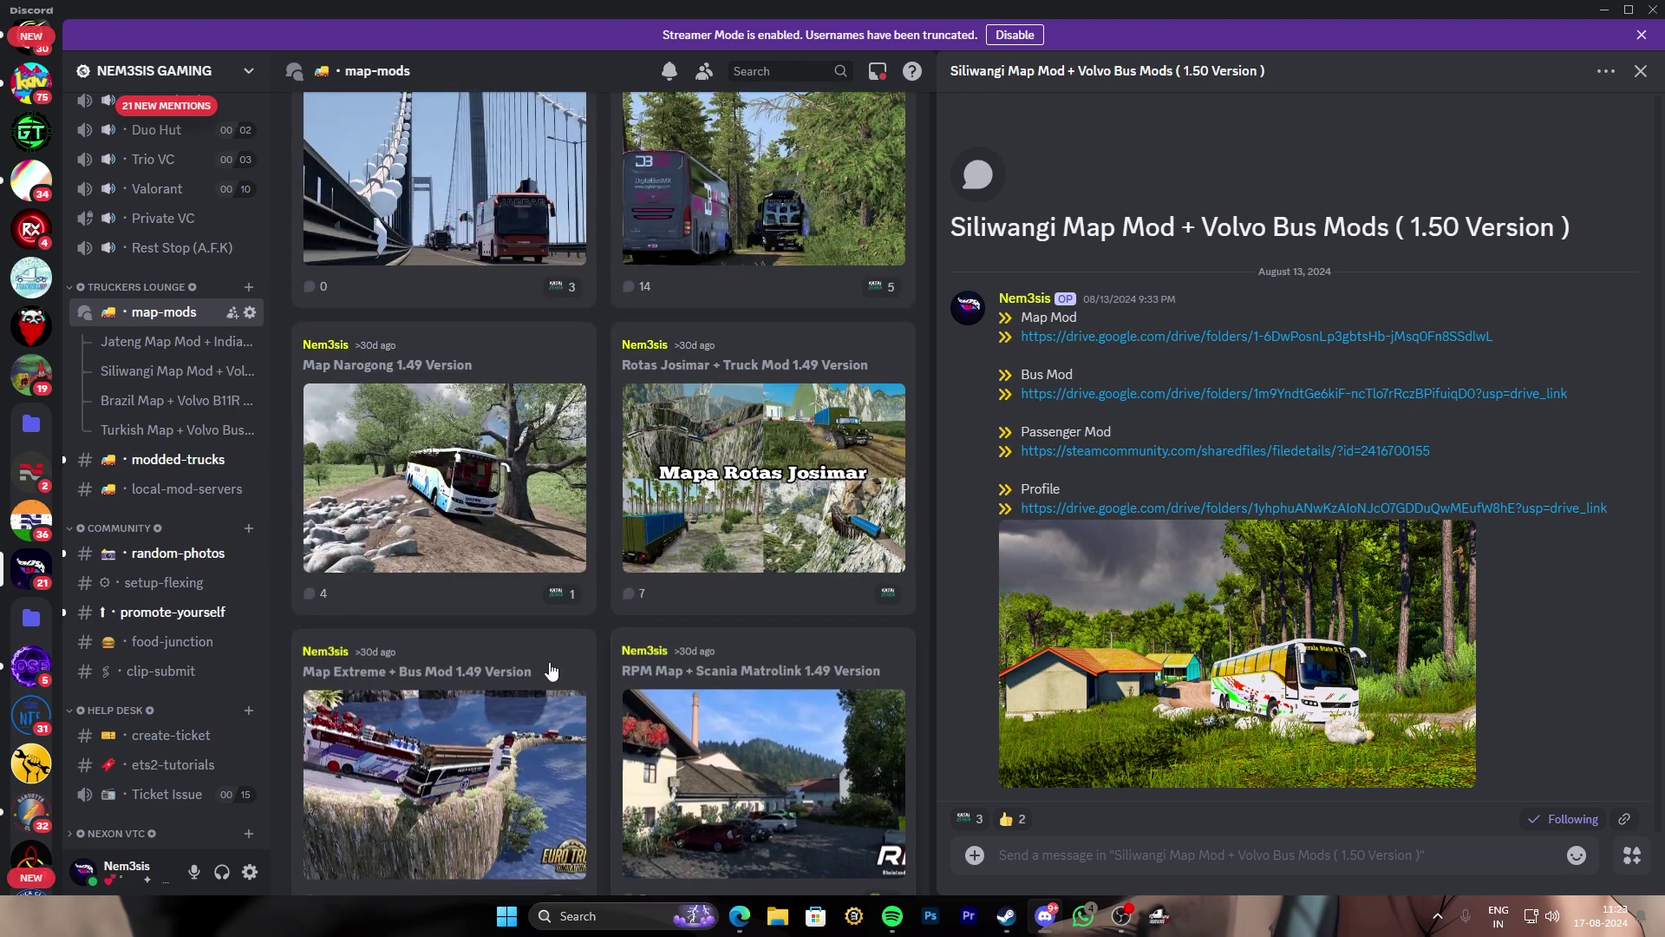
scroll(552, 671, up, 10)
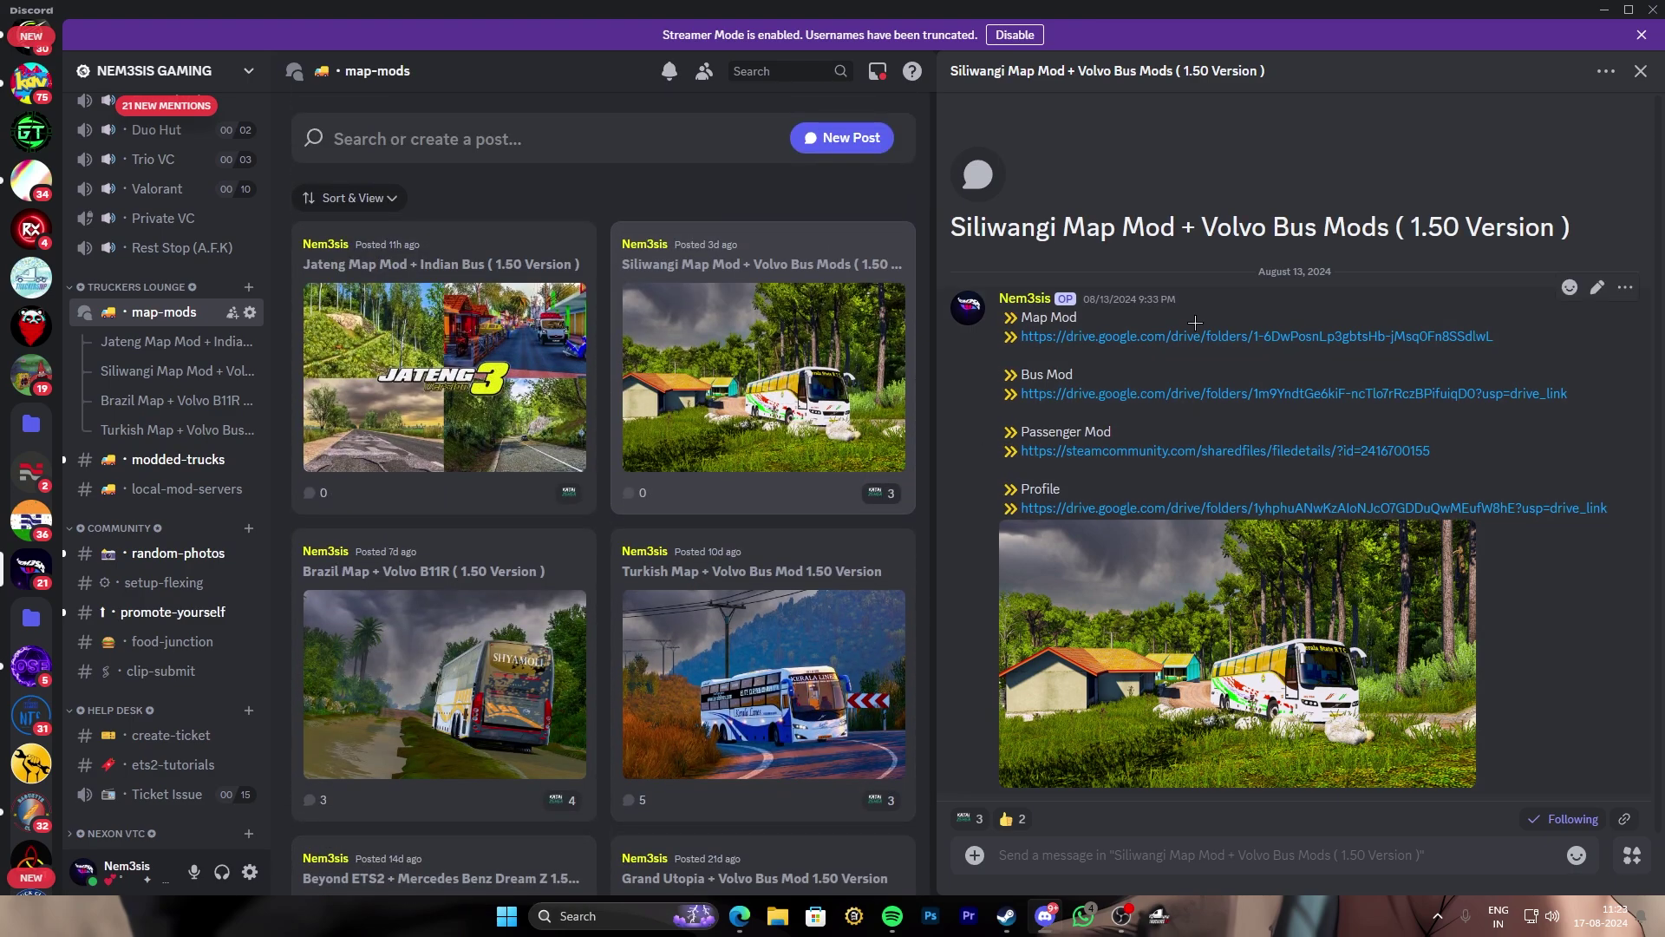
click(1192, 336)
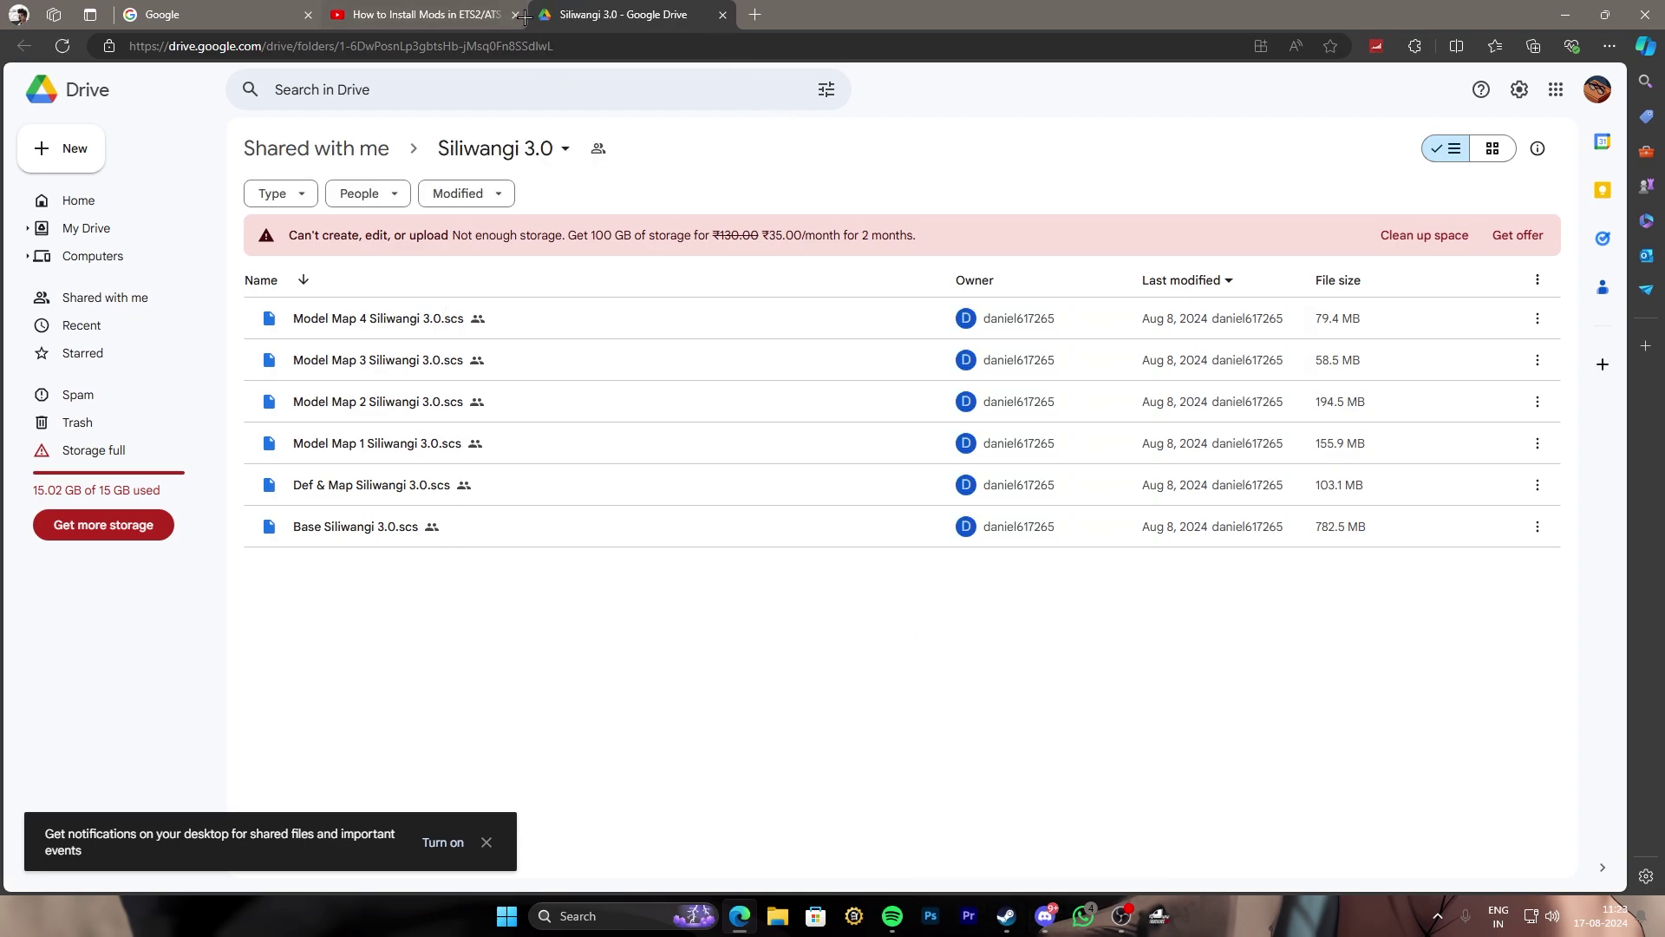
Step: Open the Bus Mod Drive folder and the Passenger Mod Steam Workshop page from the Siliwangi post
click(1045, 916)
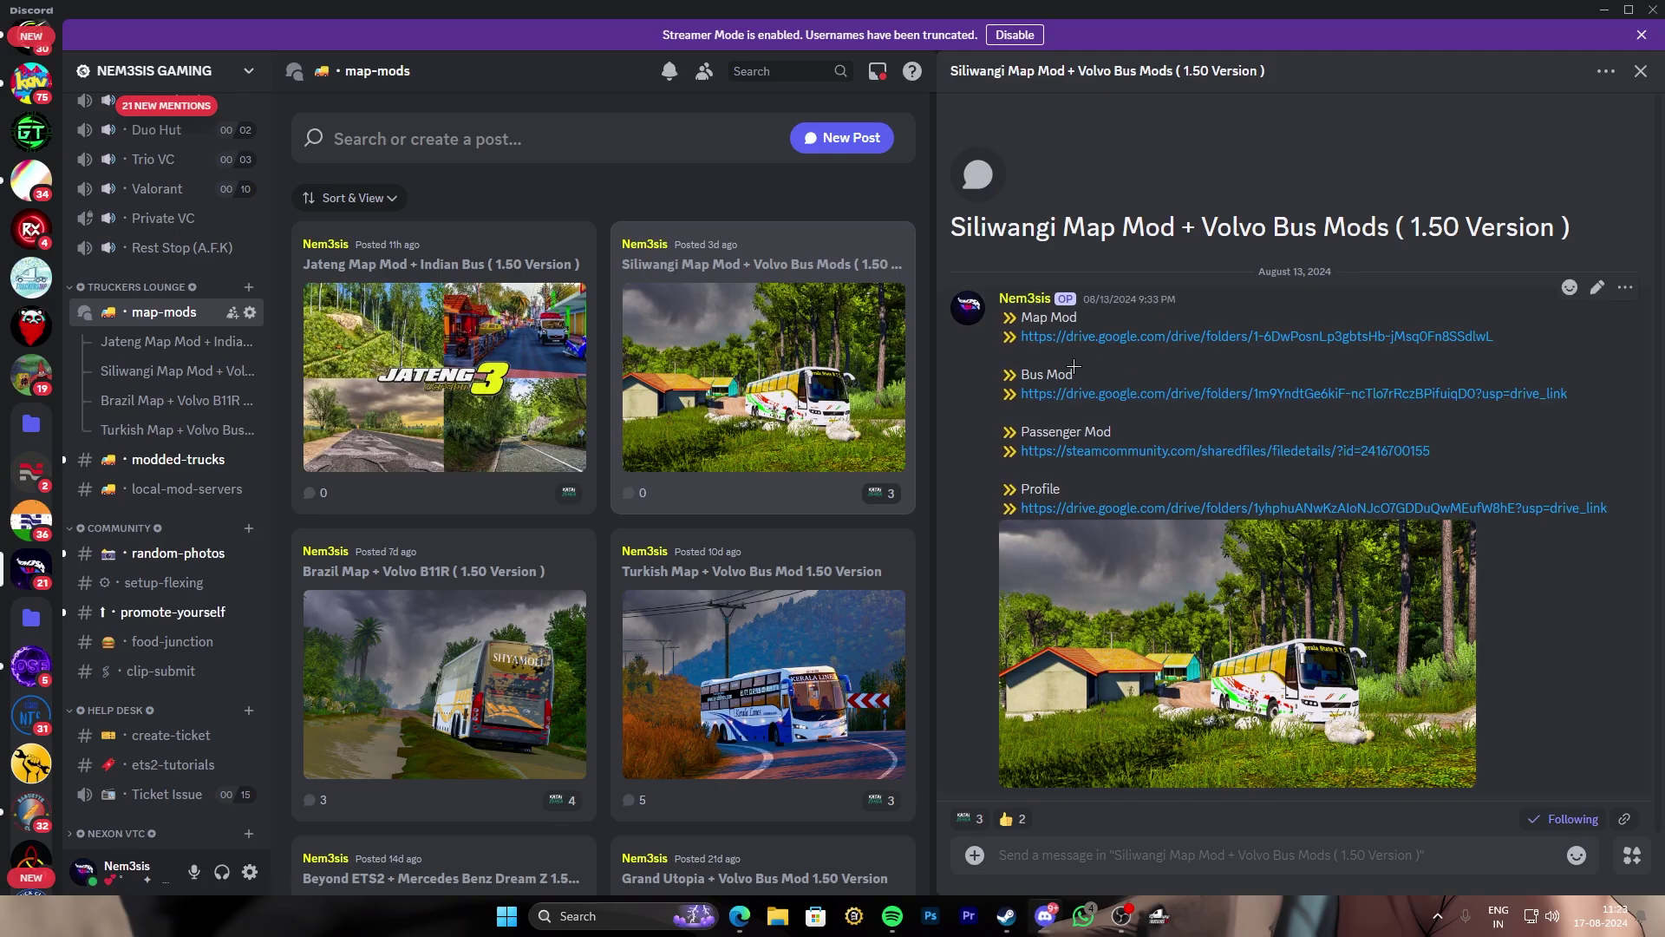
click(1075, 394)
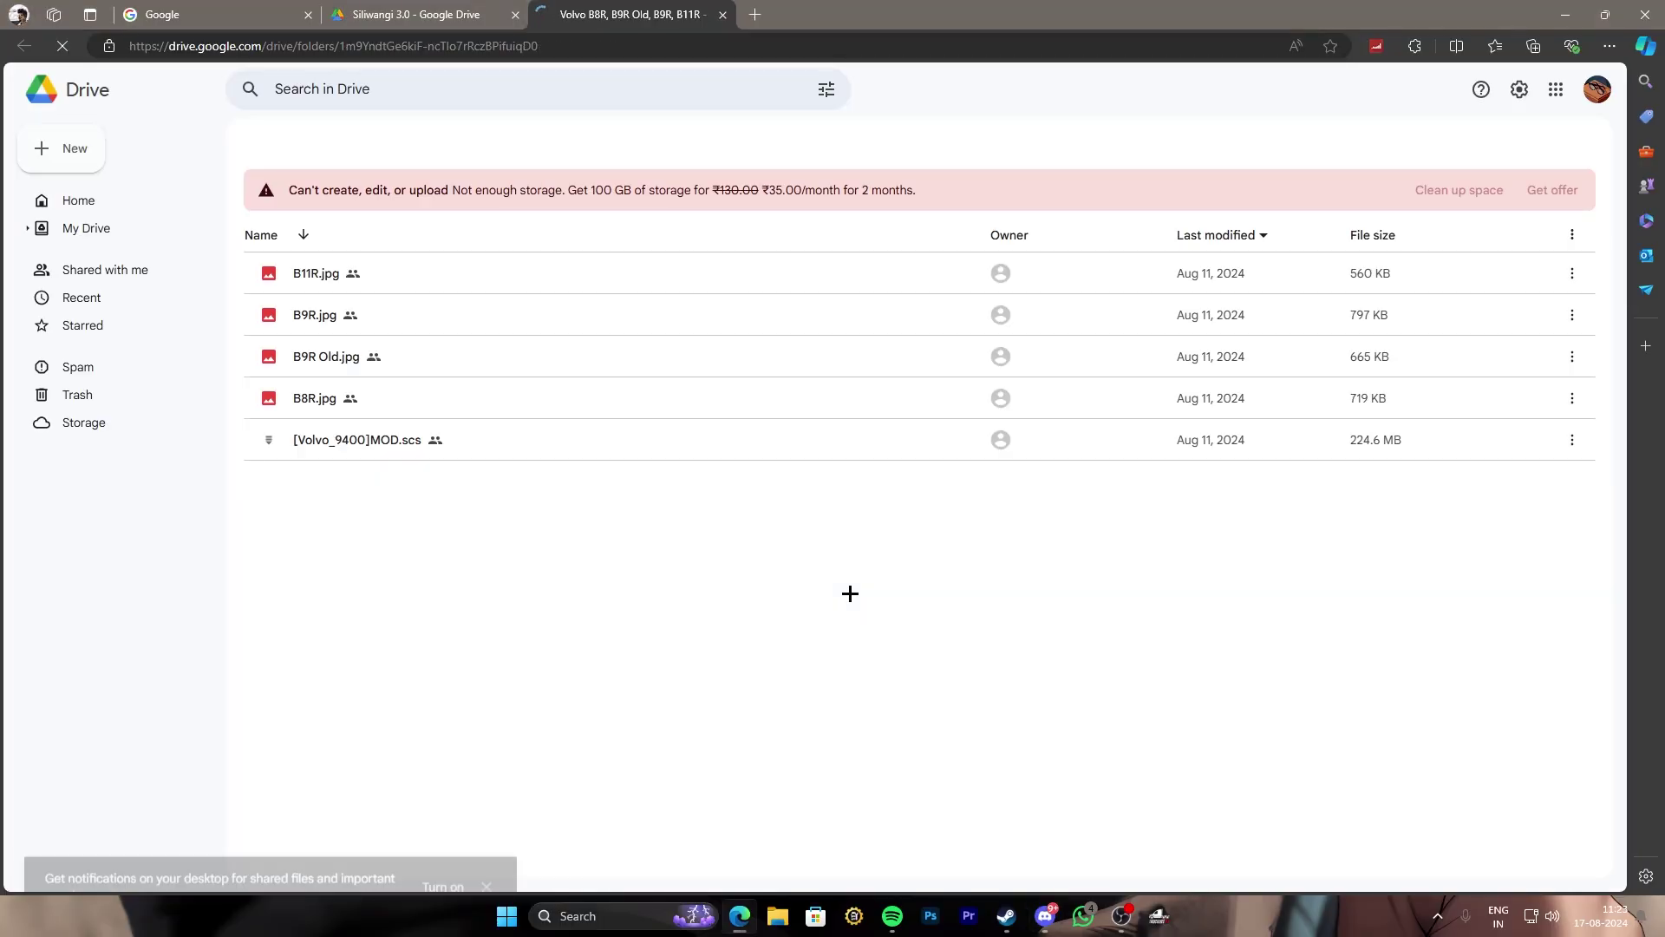
click(1045, 916)
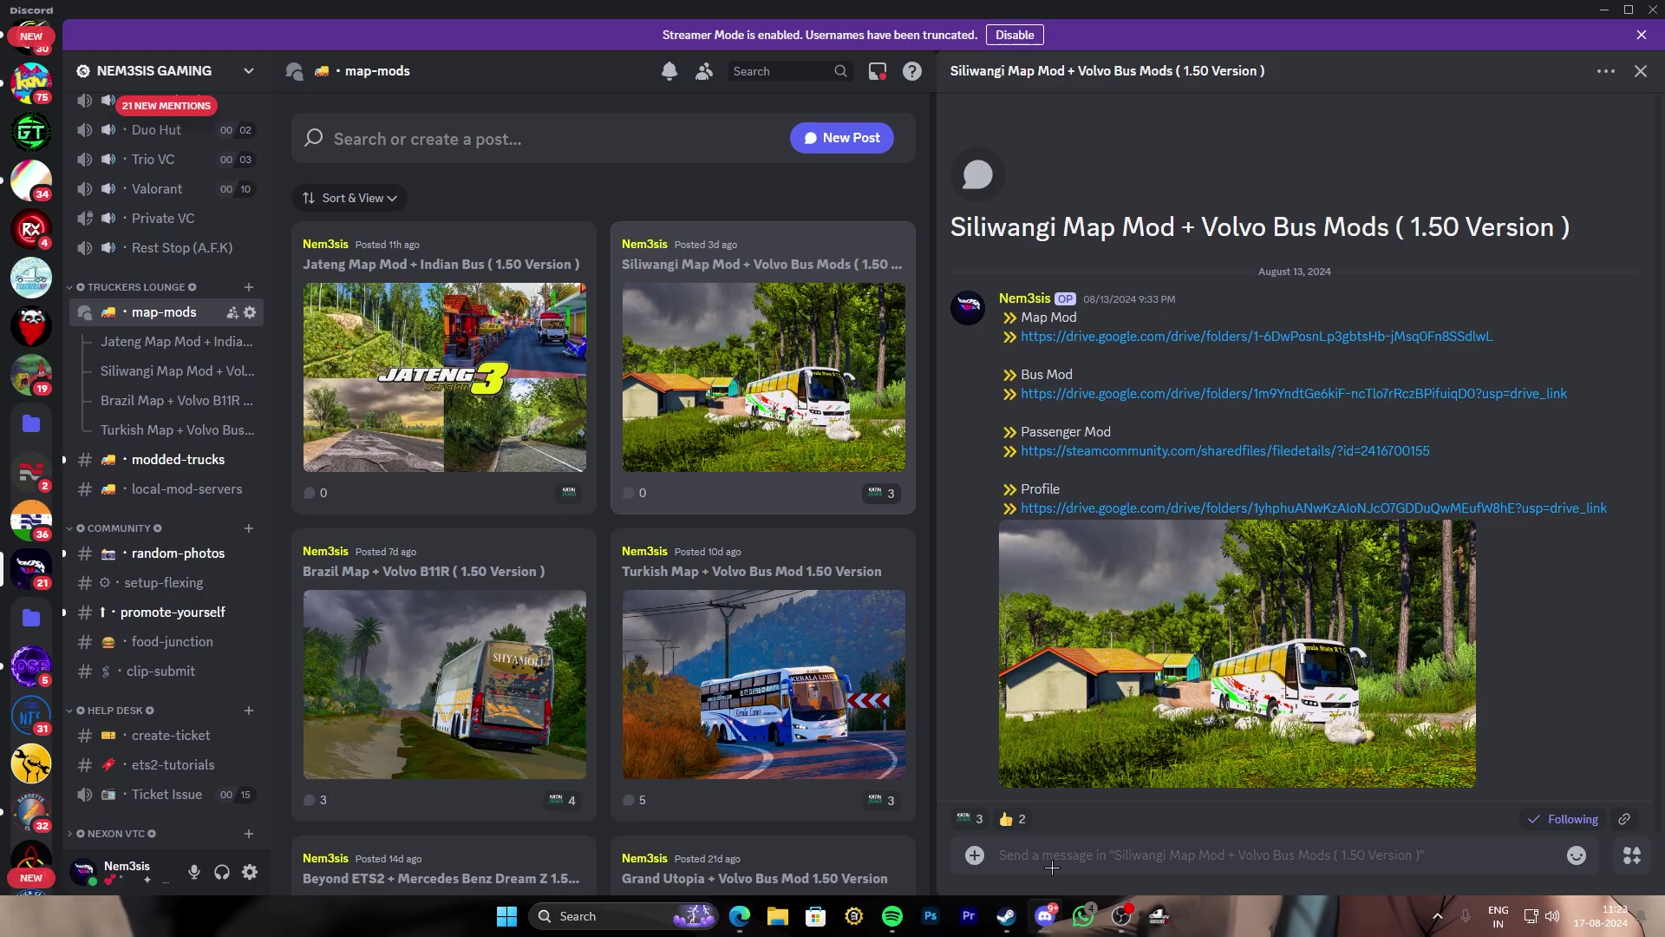
click(1098, 451)
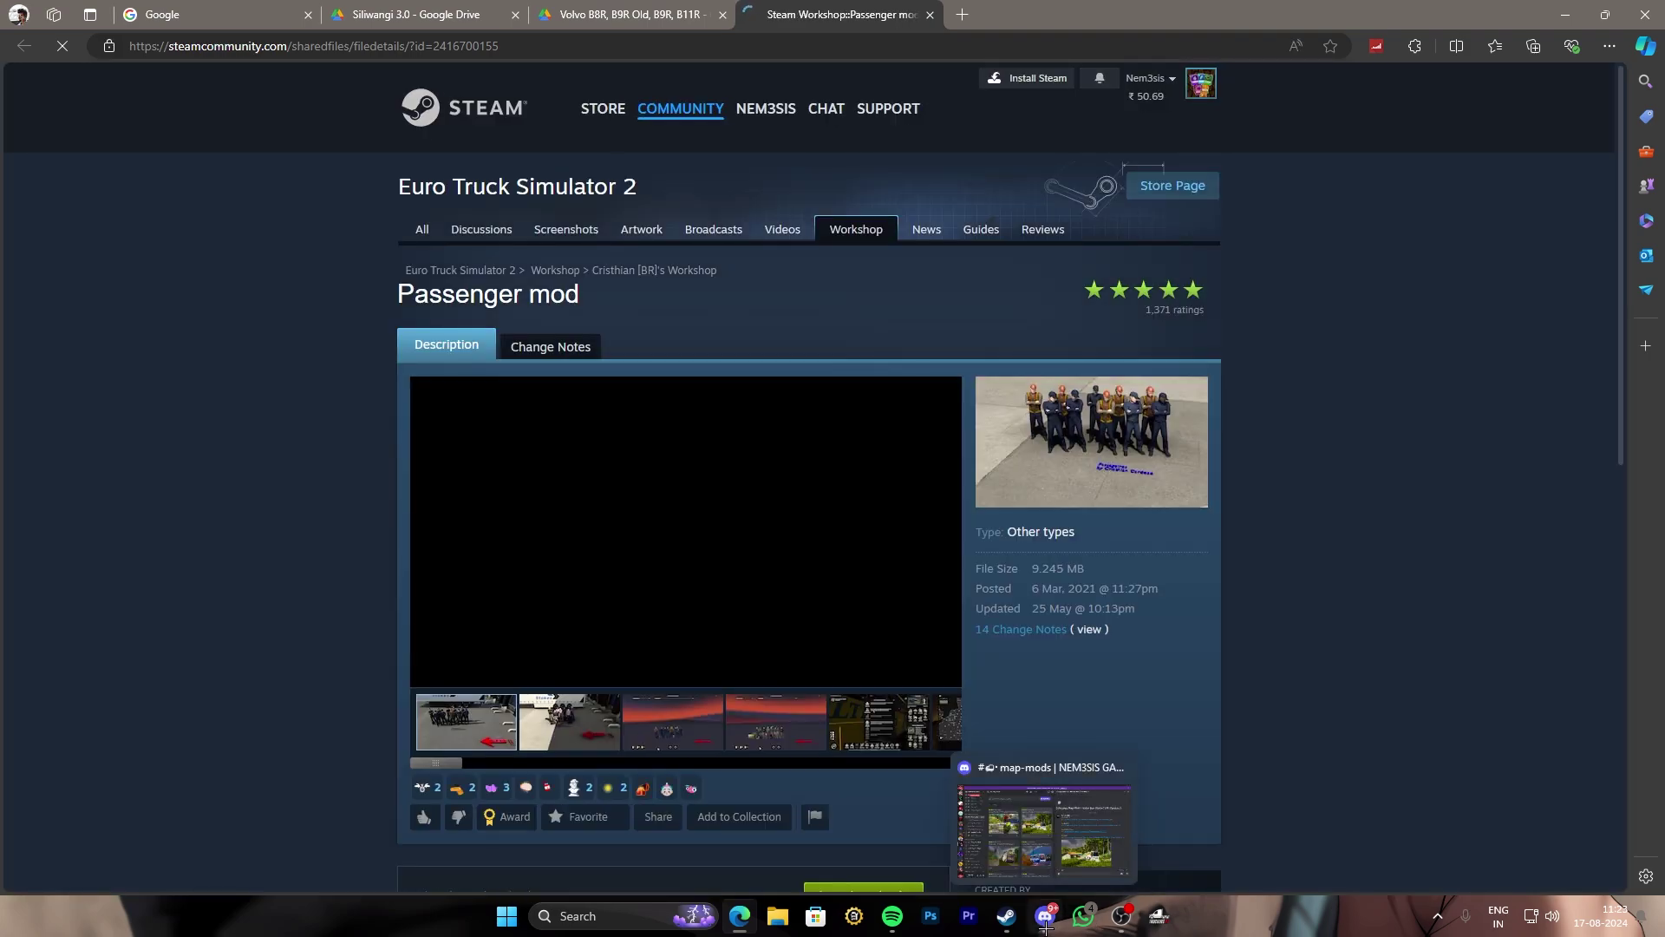
click(1070, 926)
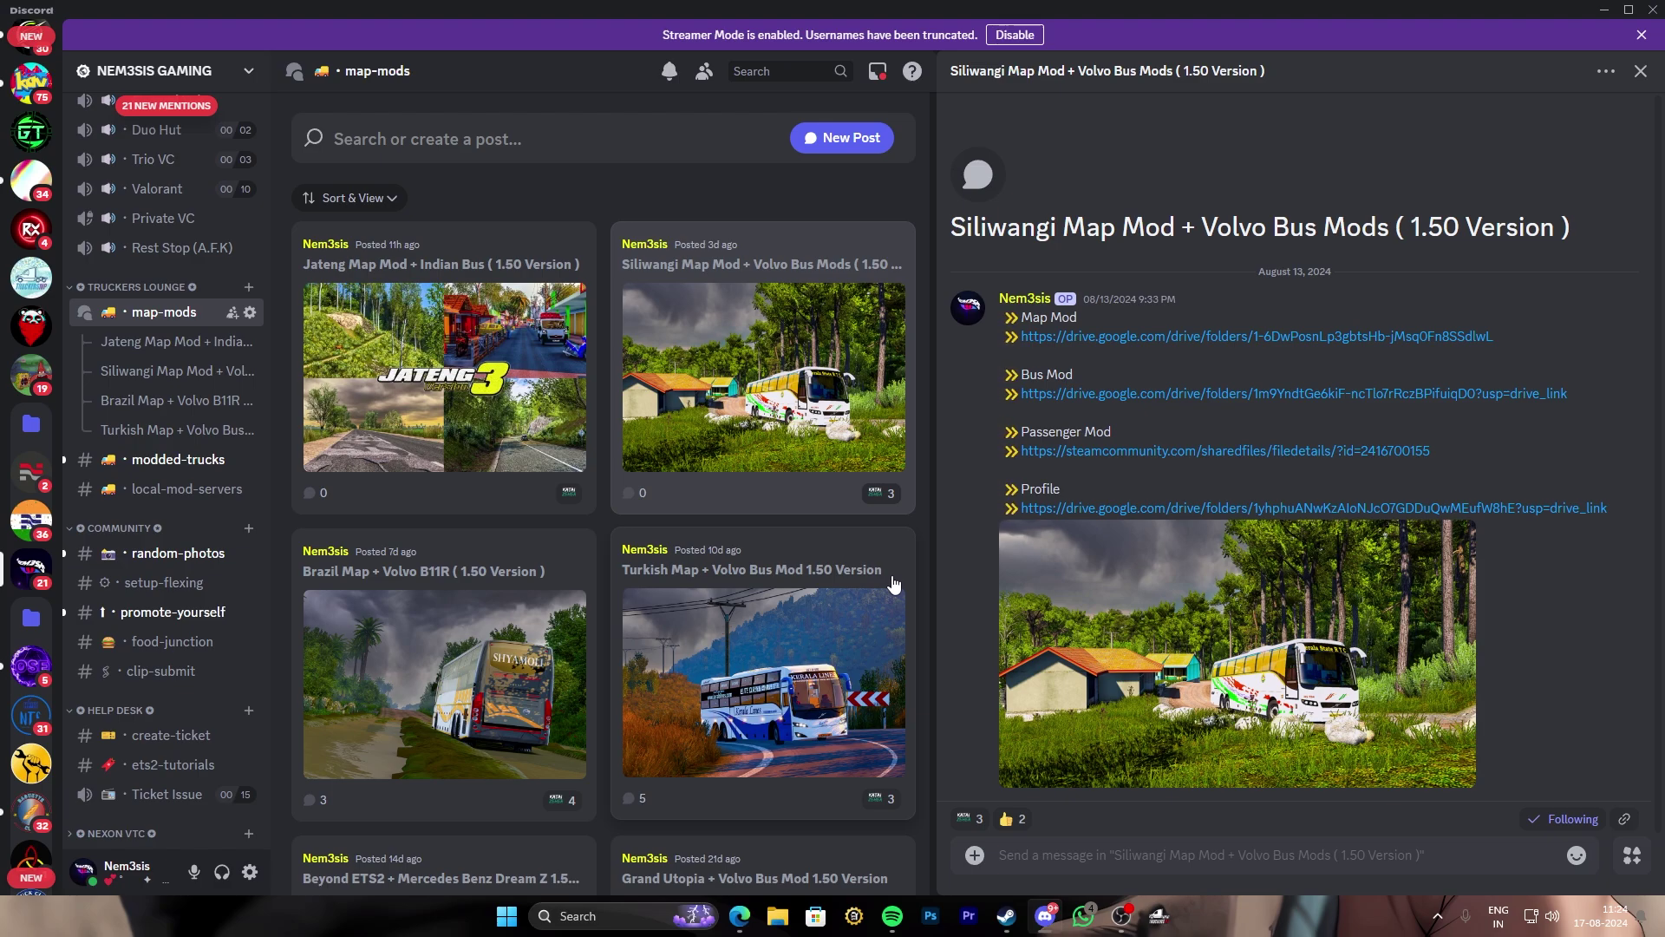
scroll(689, 495, down, 8)
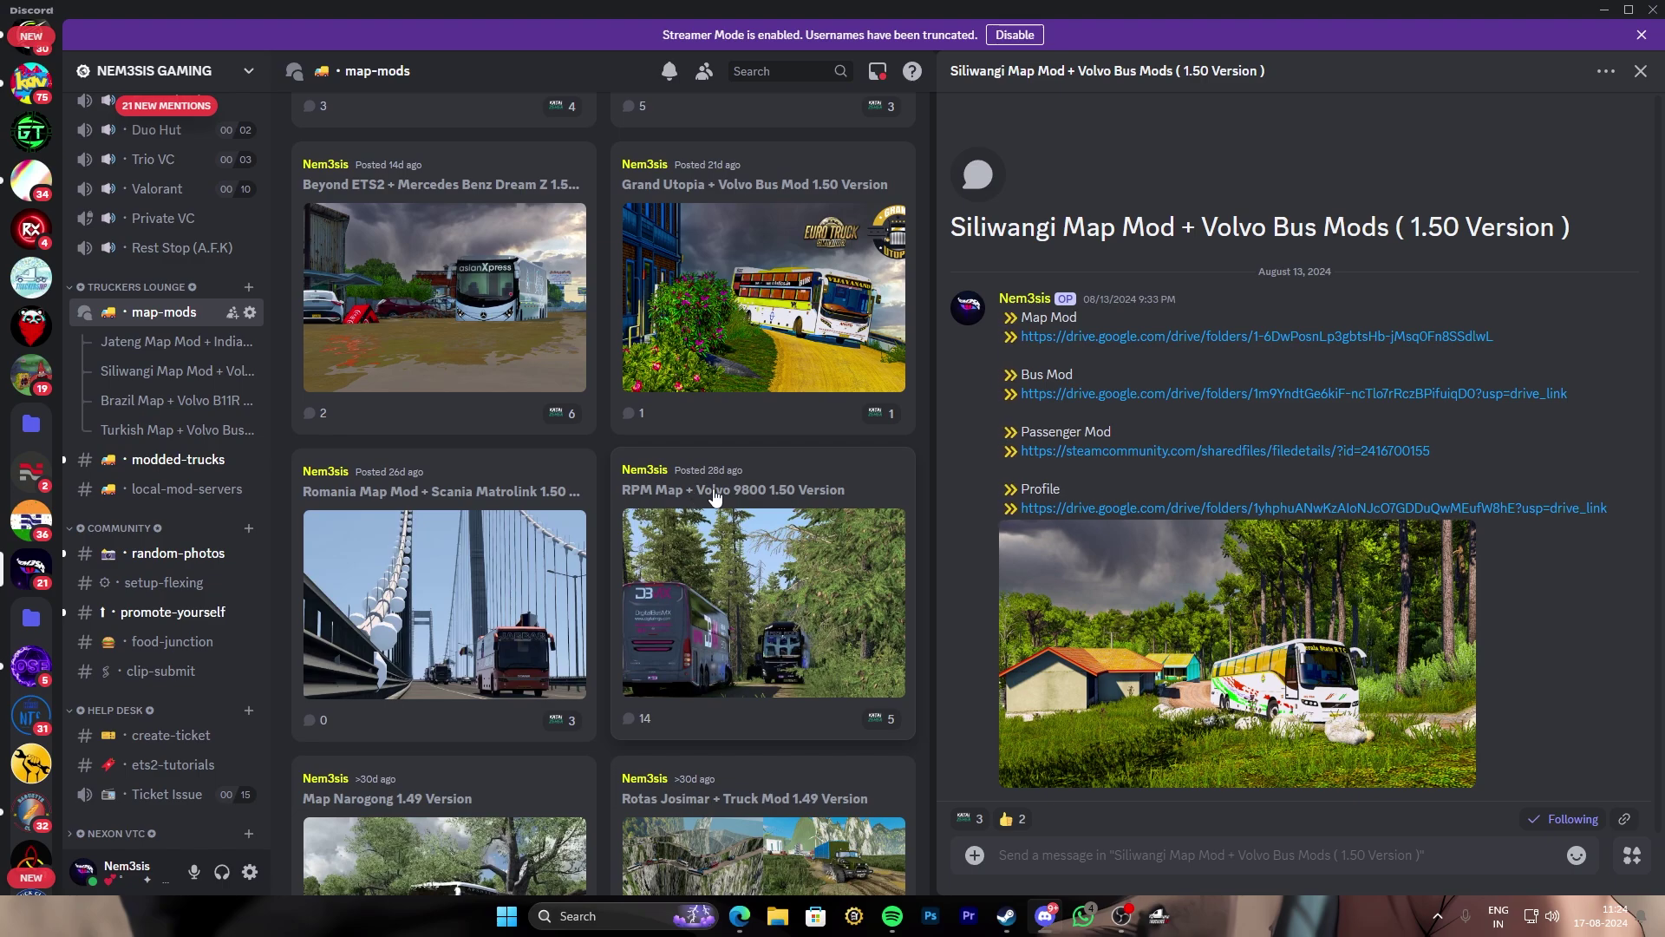
scroll(715, 496, down, 10)
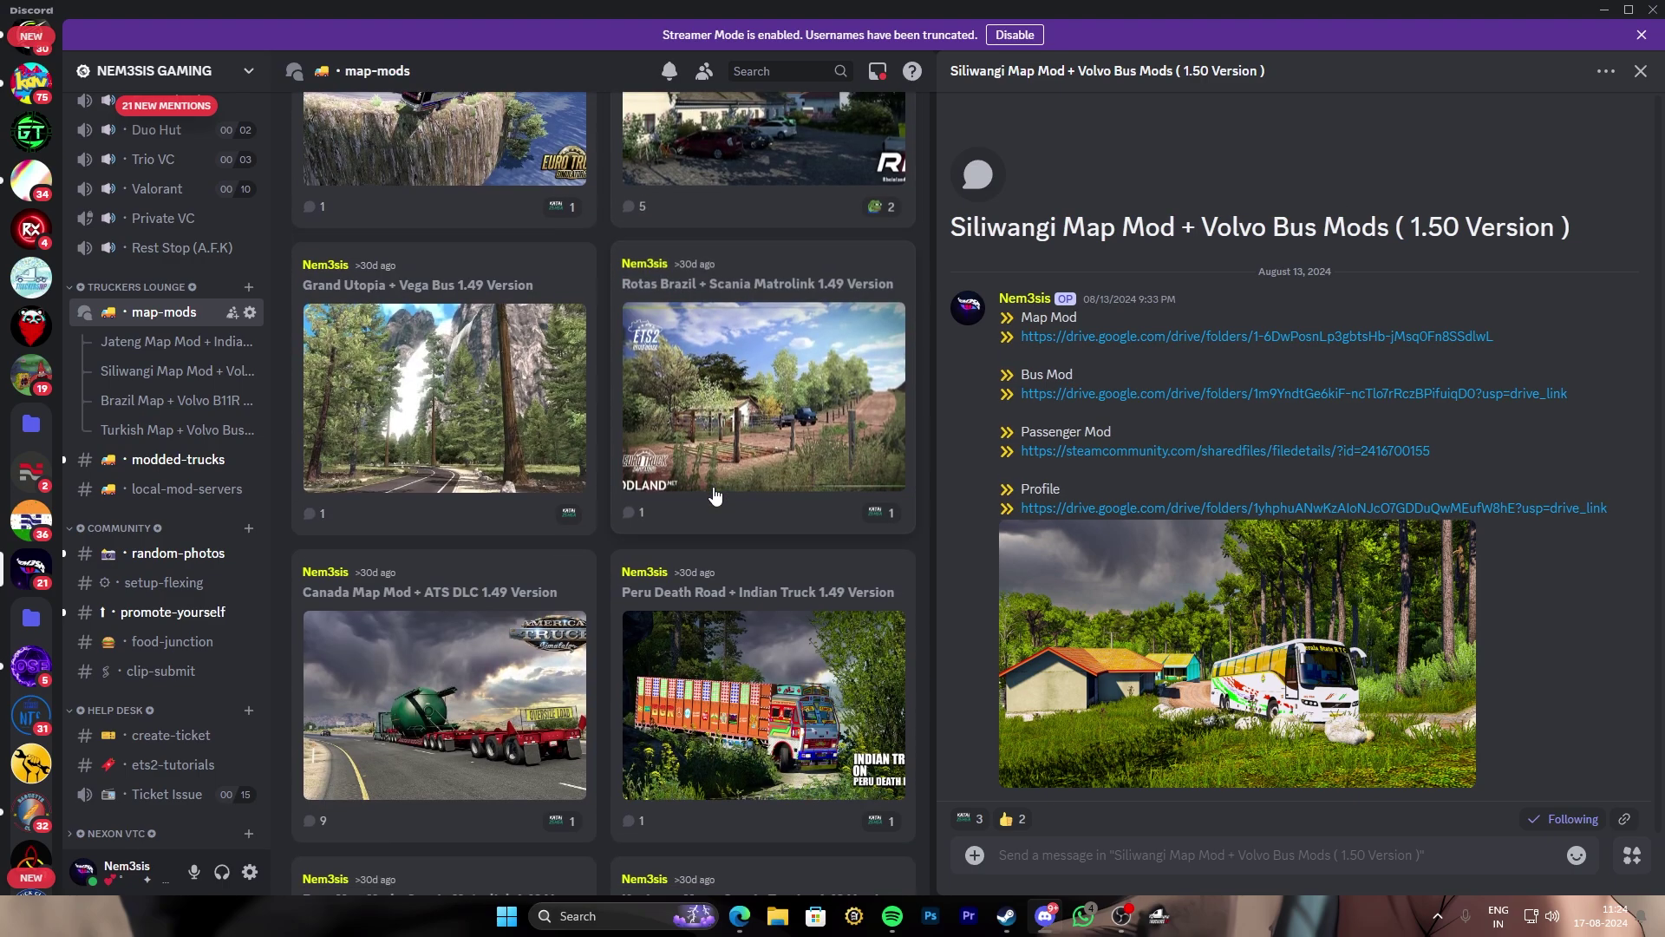
scroll(710, 496, up, 15)
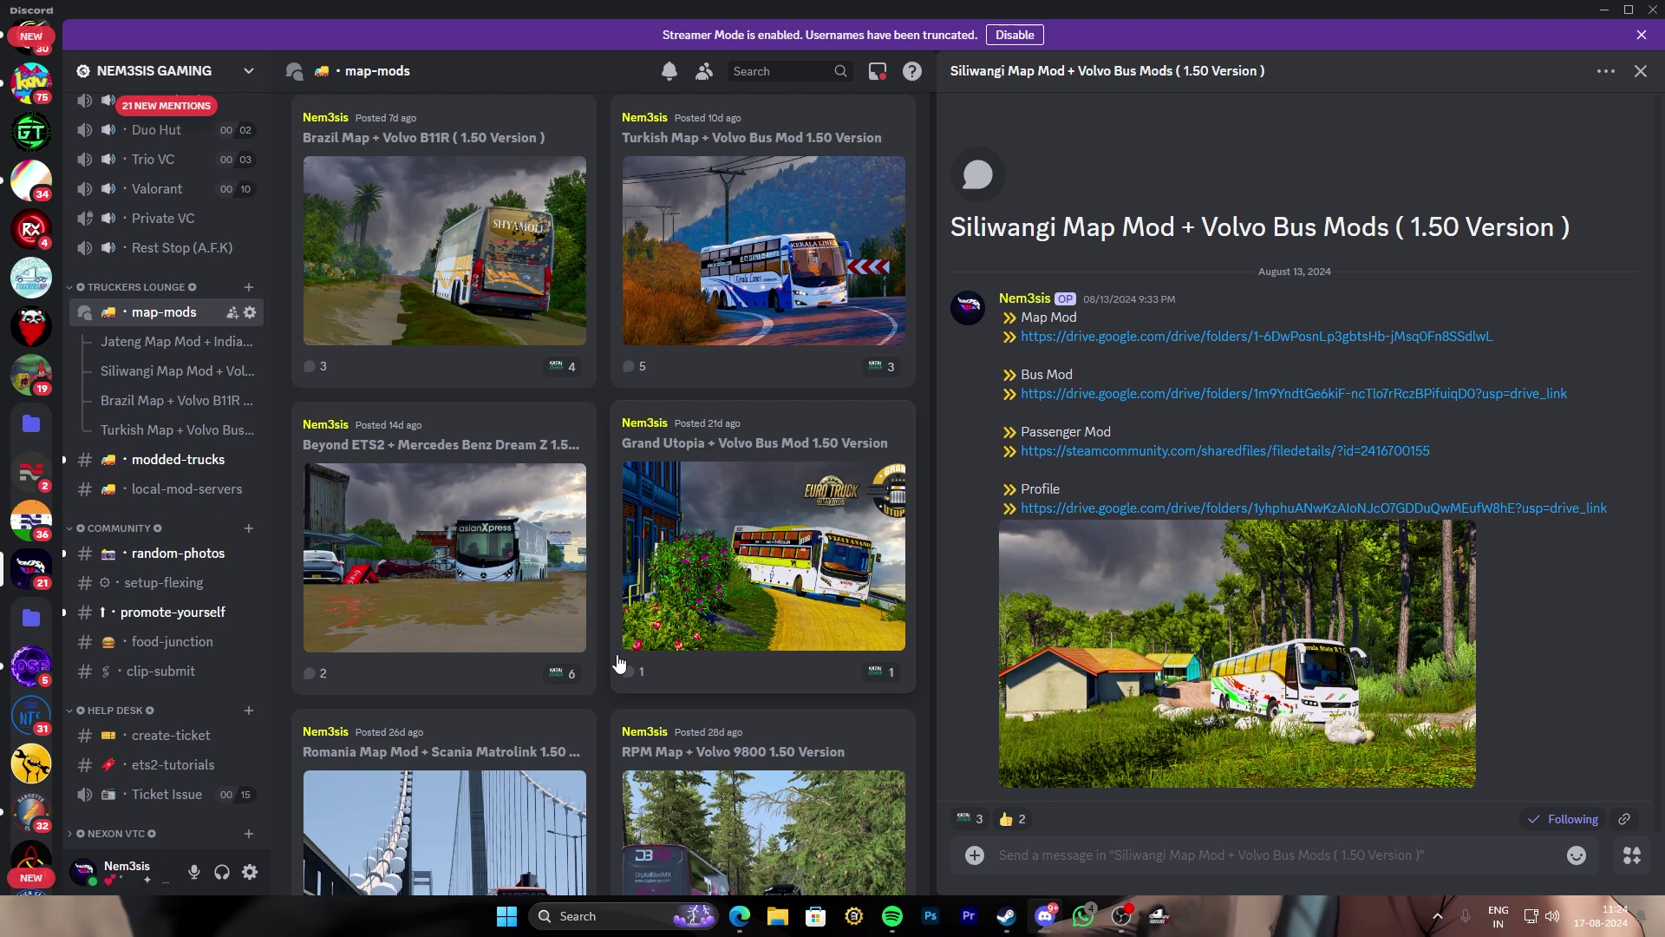
scroll(615, 686, down, 4)
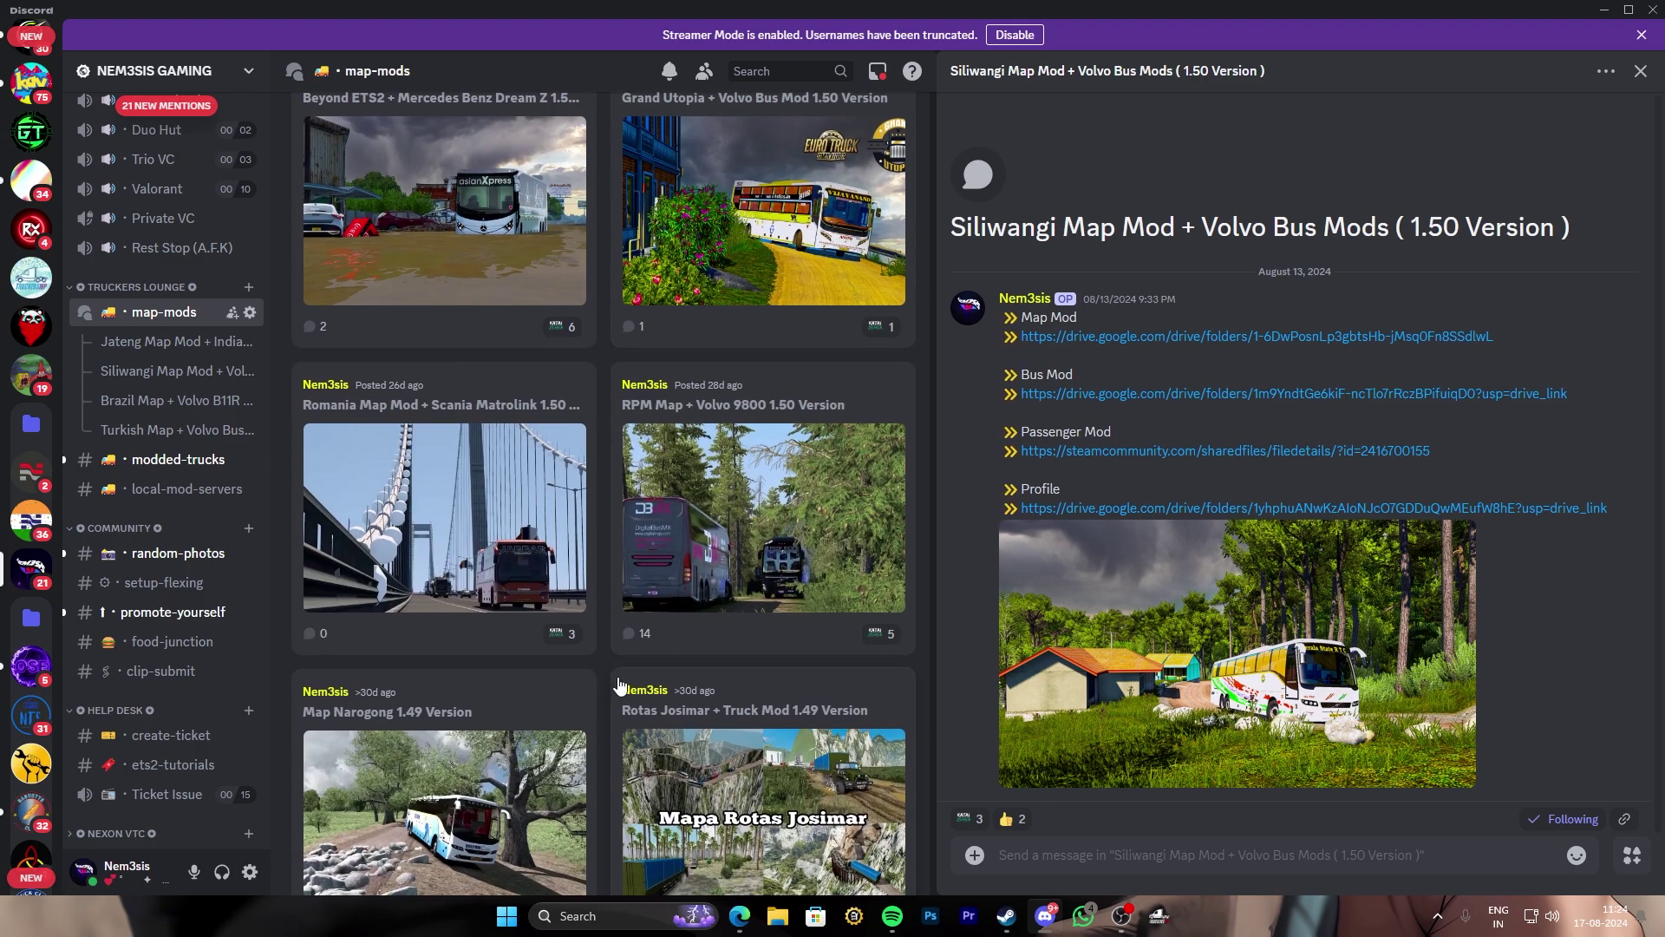
scroll(620, 687, up, 8)
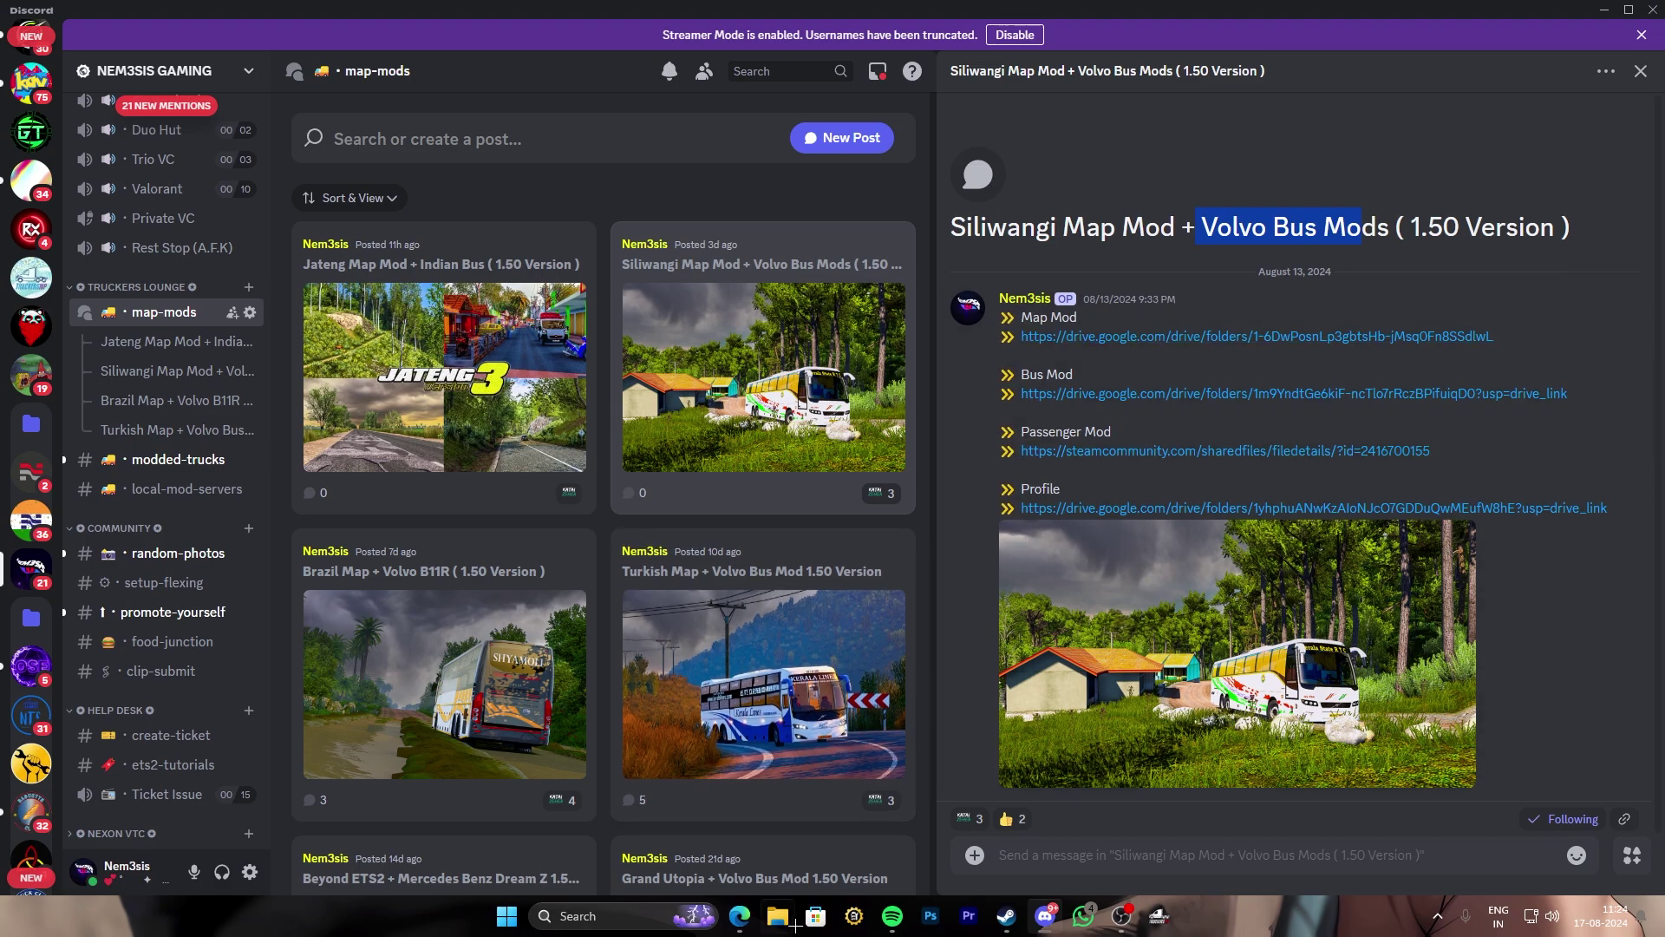
Step: In a maximized File Explorer, open E:\Ets 2 Mods\1.50 Siliwangi Paid Map Mod\Siliwangi 3.0
key(super+e)
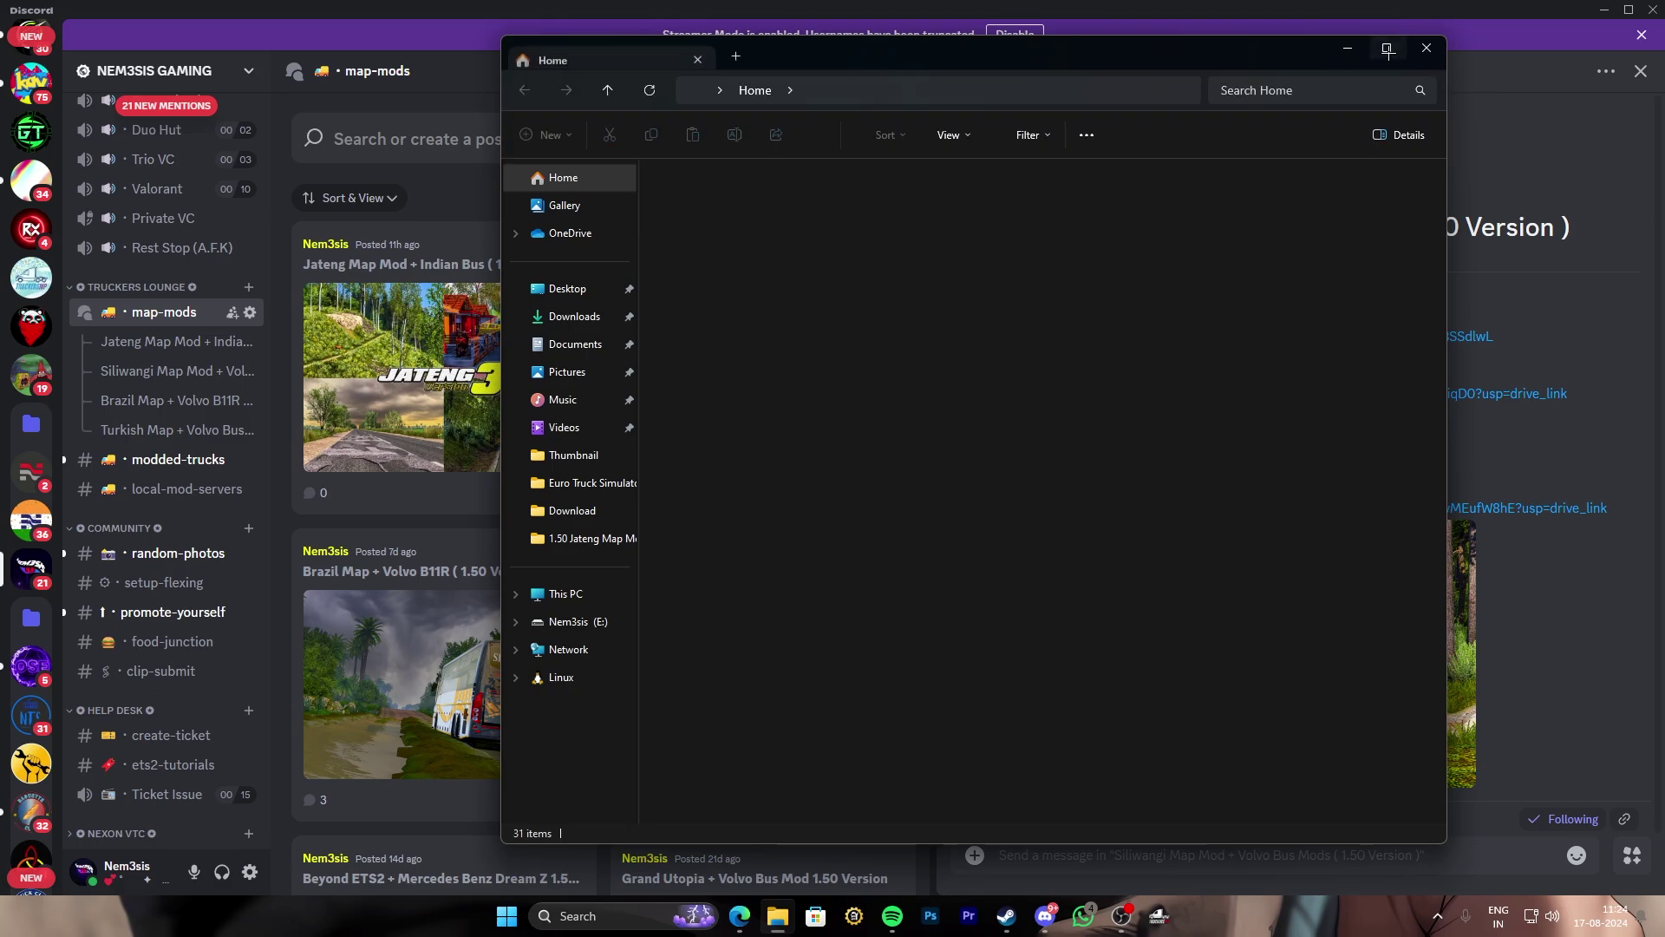
key(super+Up)
click(85, 559)
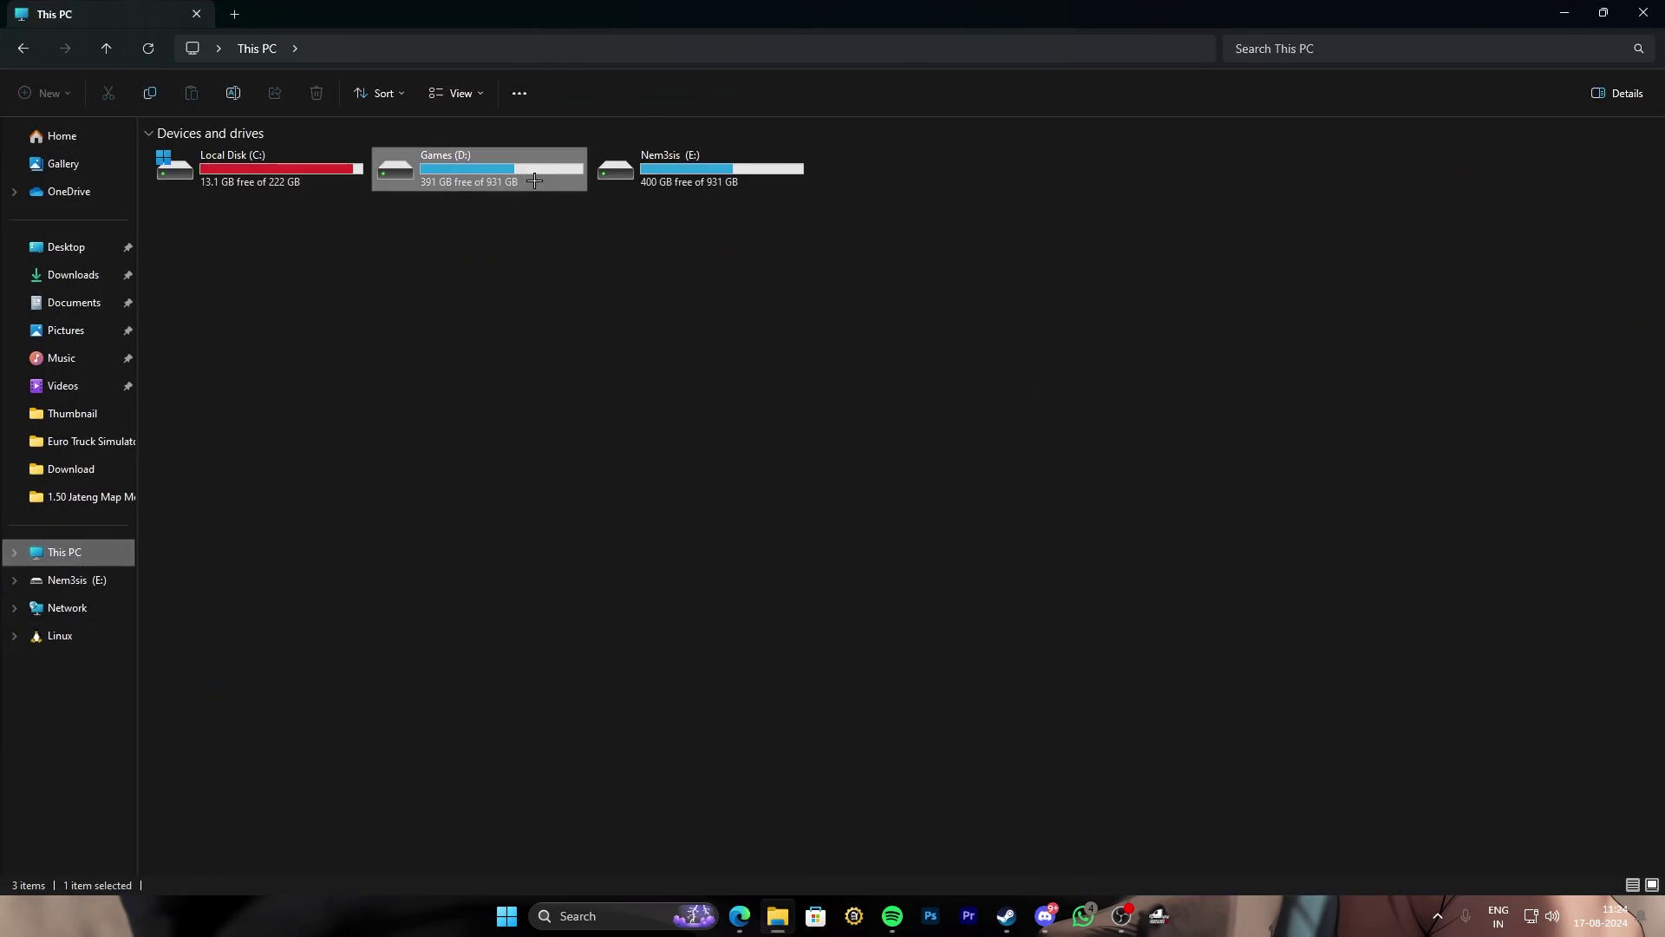
double_click(685, 169)
double_click(226, 373)
double_click(227, 178)
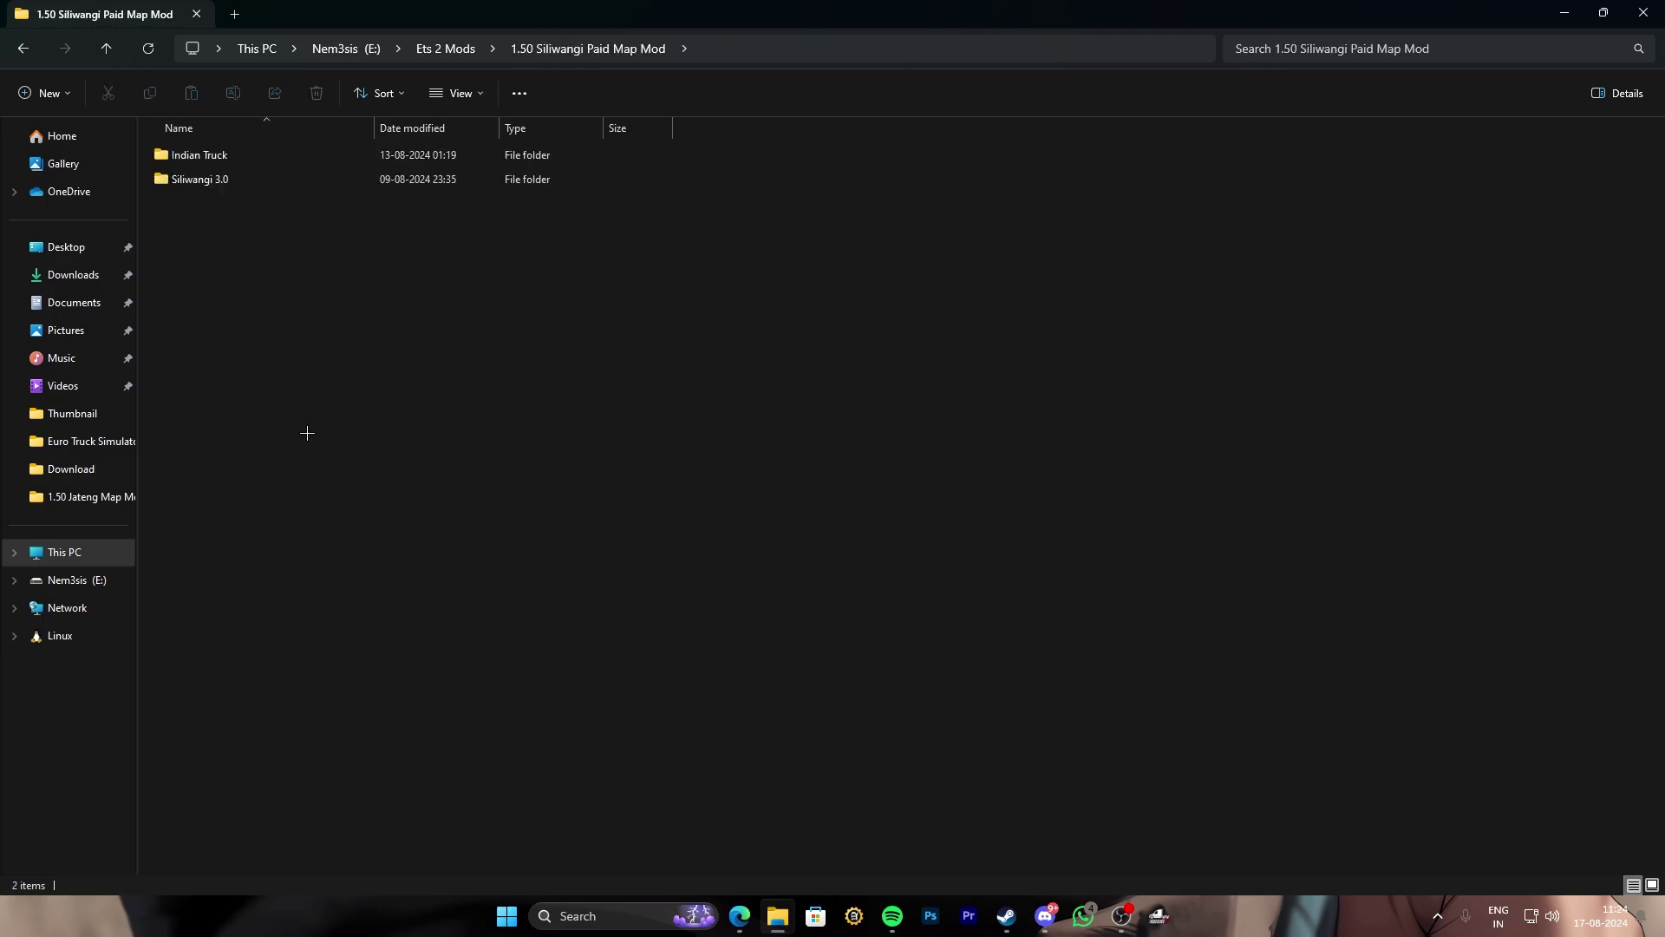
drag(275, 205, 148, 126)
click(371, 487)
click(264, 178)
double_click(264, 179)
Step: Select all six .scs map files in the Siliwangi 3.0 folder
drag(303, 538, 274, 157)
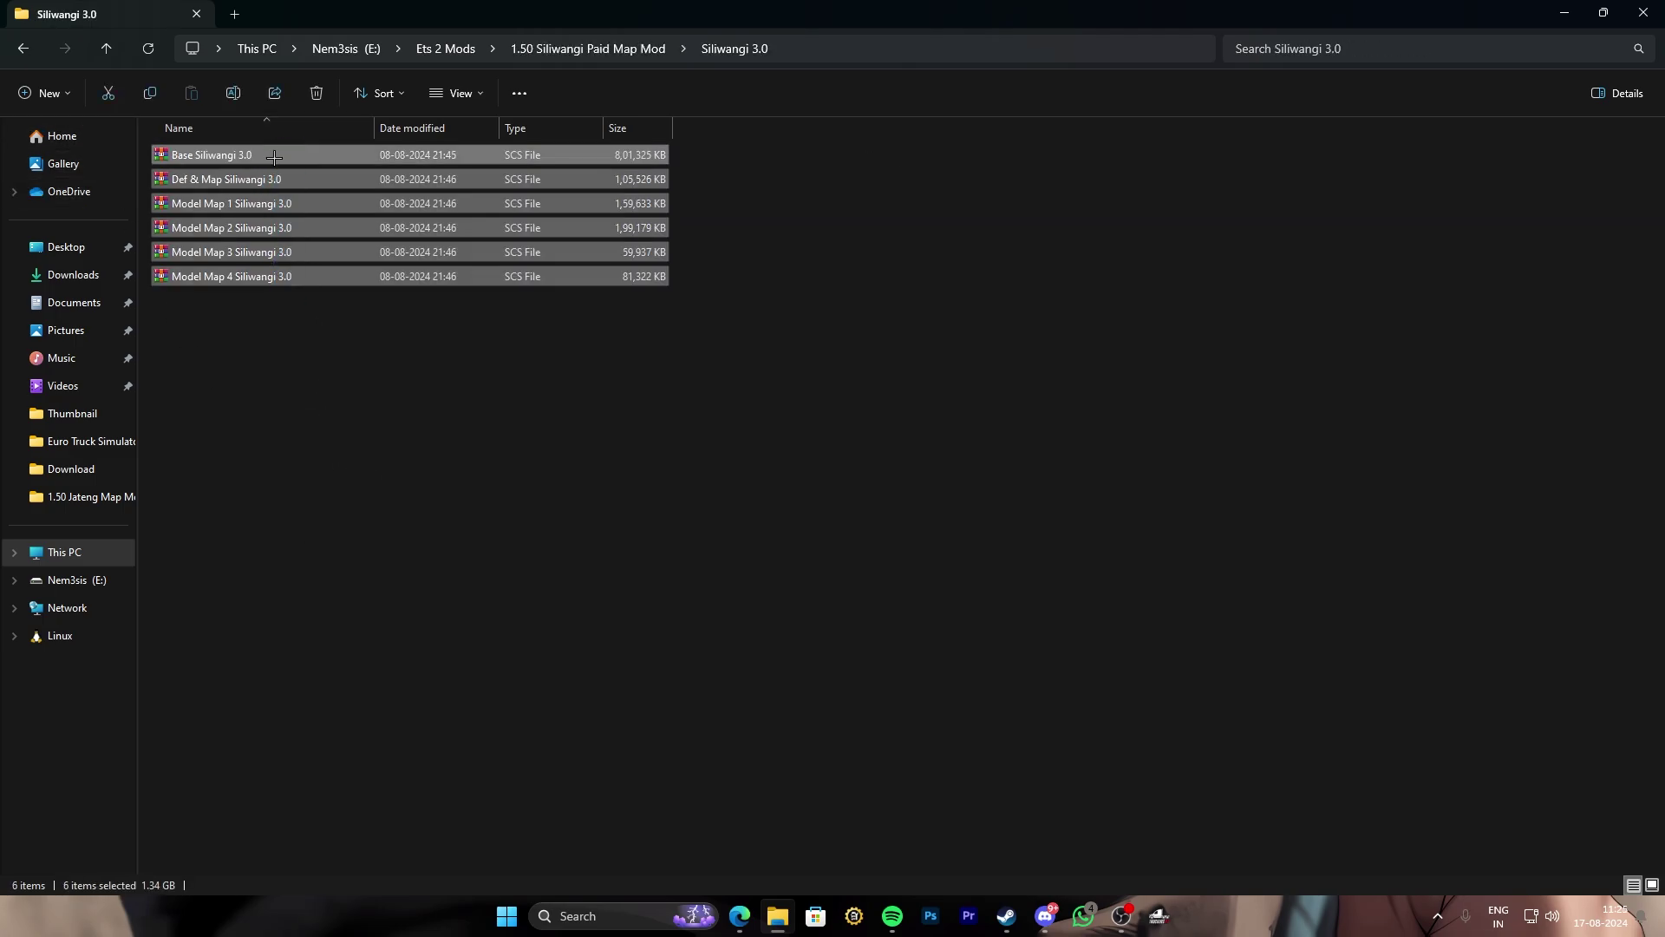
click(410, 541)
drag(364, 571, 320, 152)
click(23, 48)
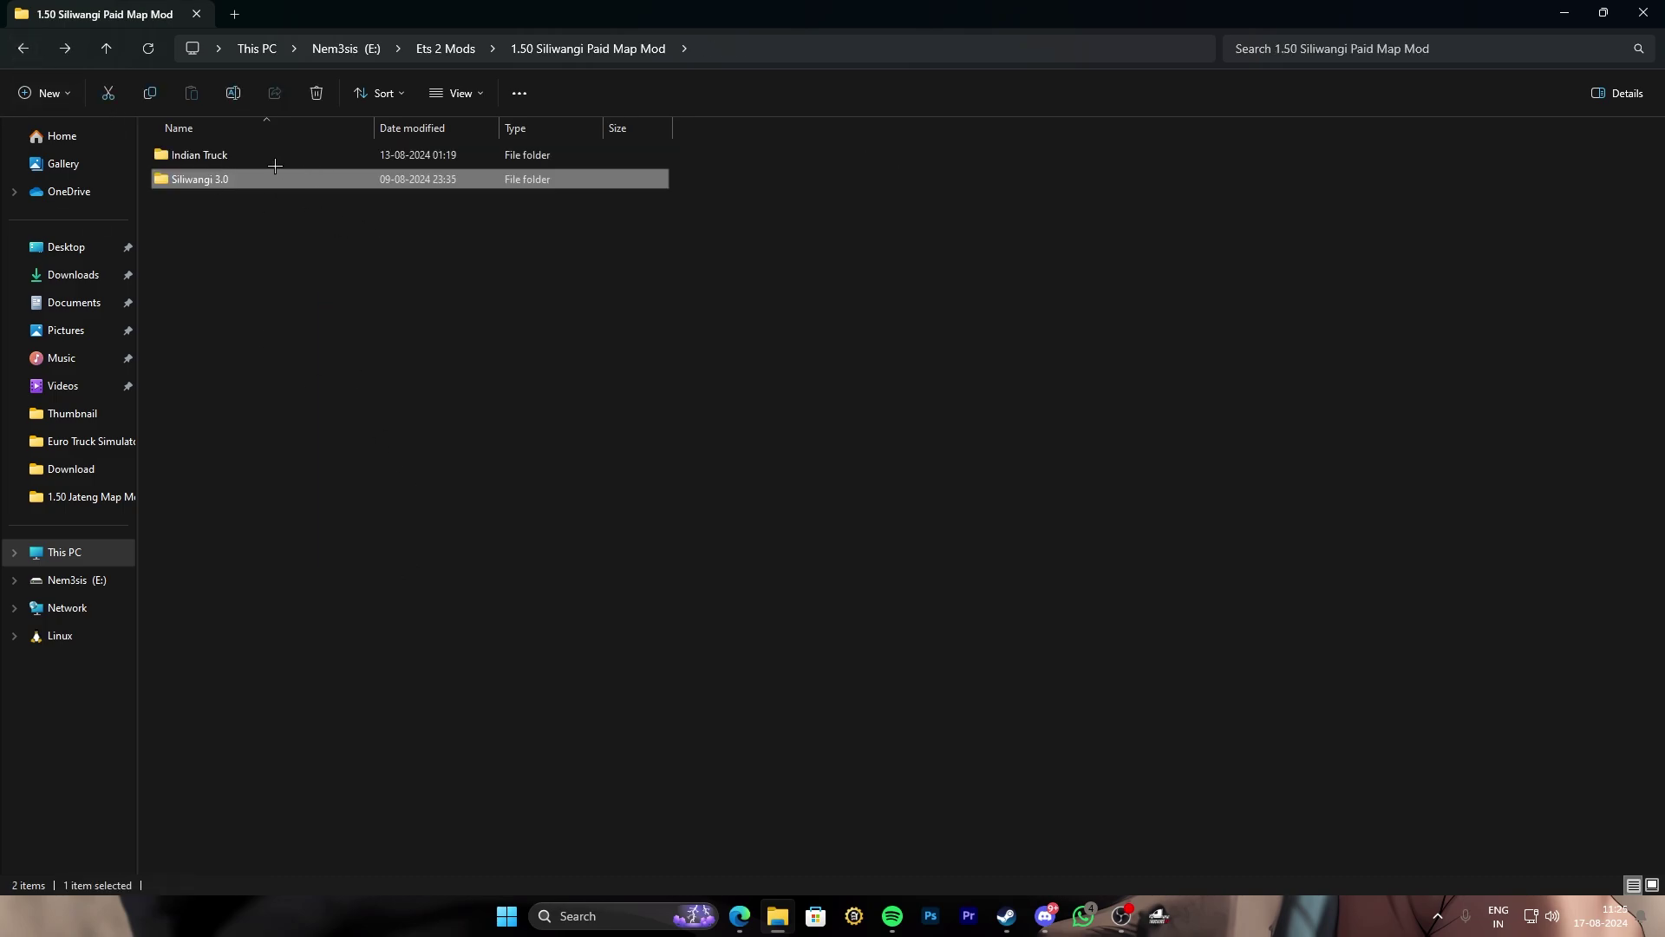
double_click(276, 172)
drag(293, 438, 290, 150)
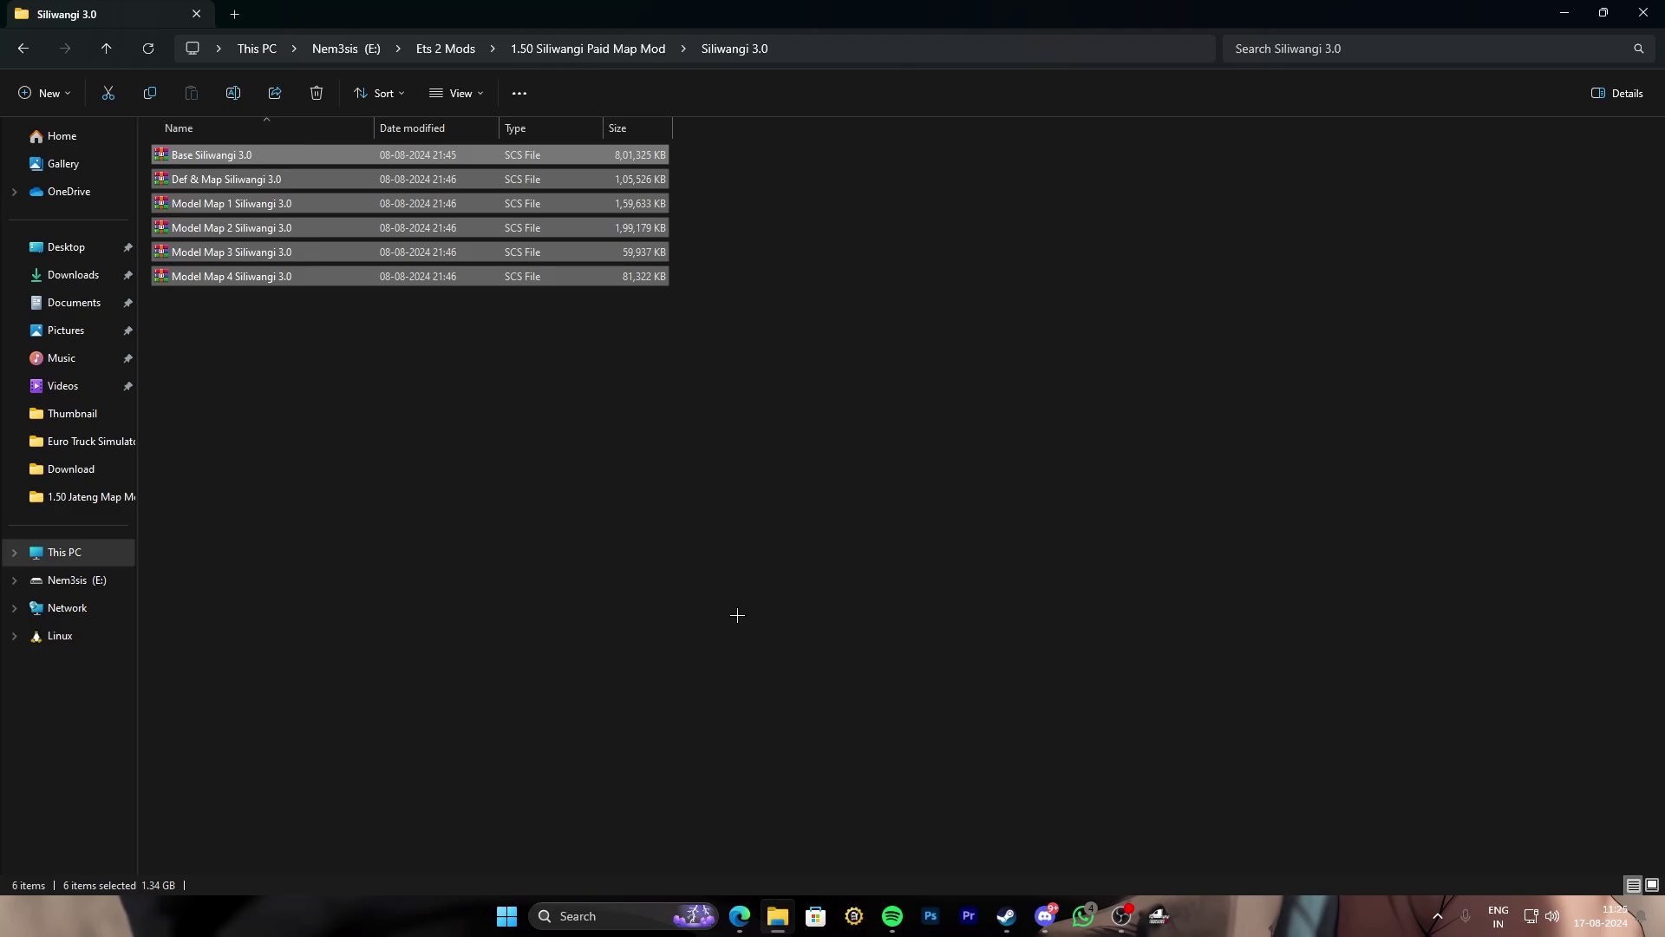
Step: Open Documents\Euro Truck Simulator 2\mod in a second File Explorer window
right_click(778, 919)
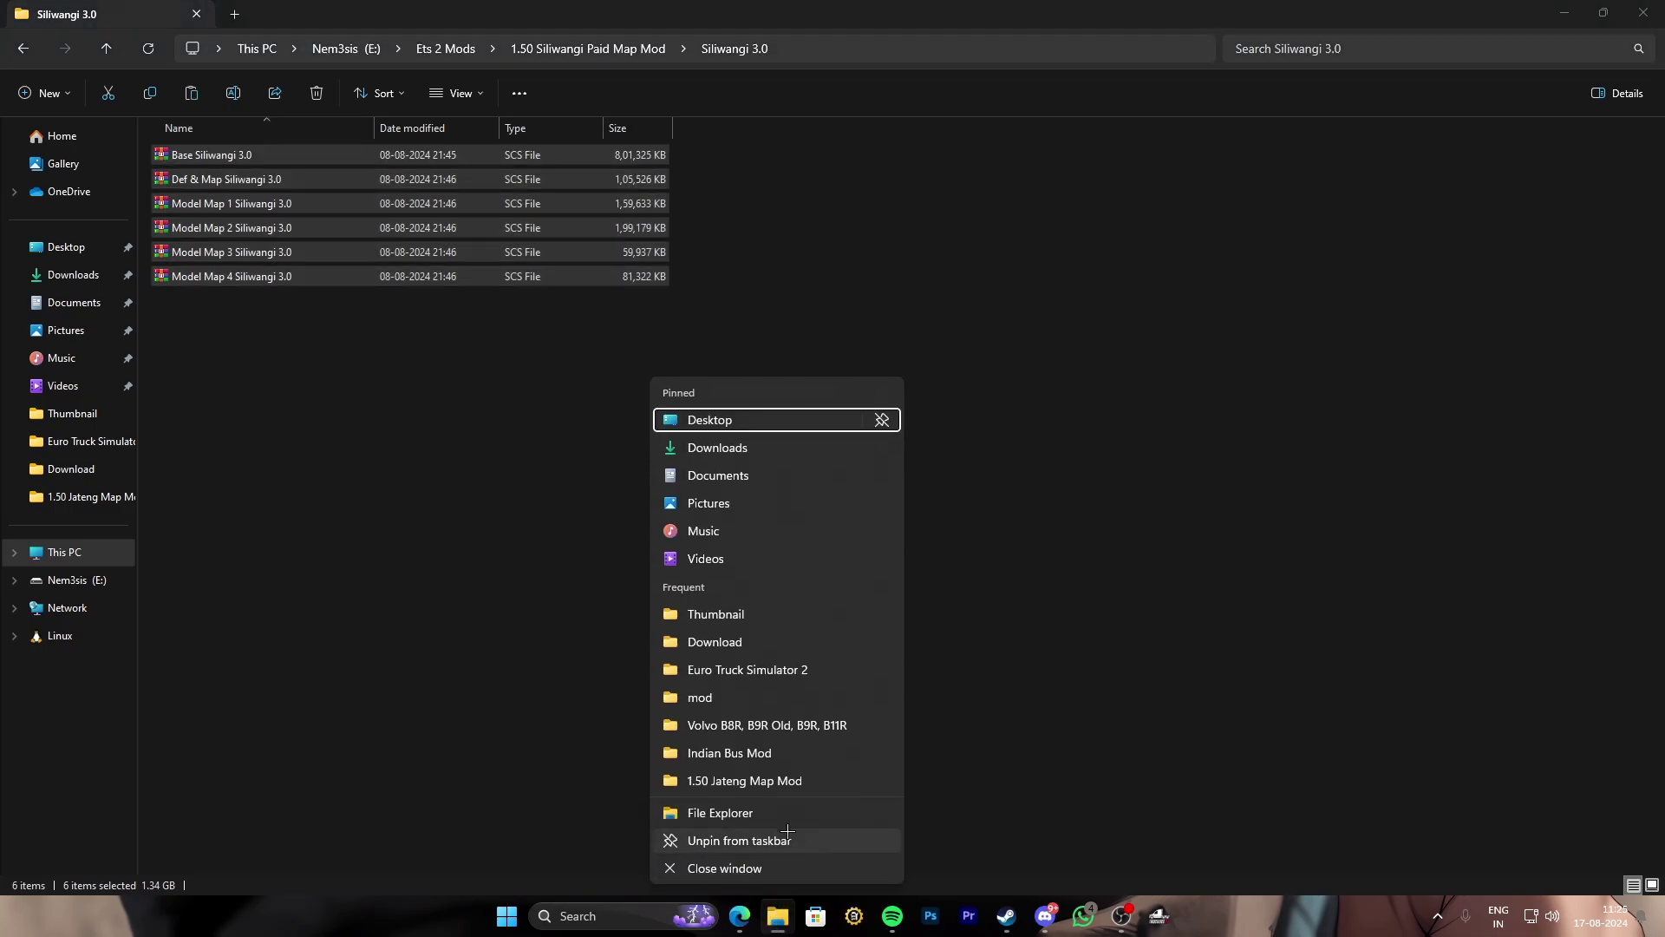
click(706, 810)
click(599, 366)
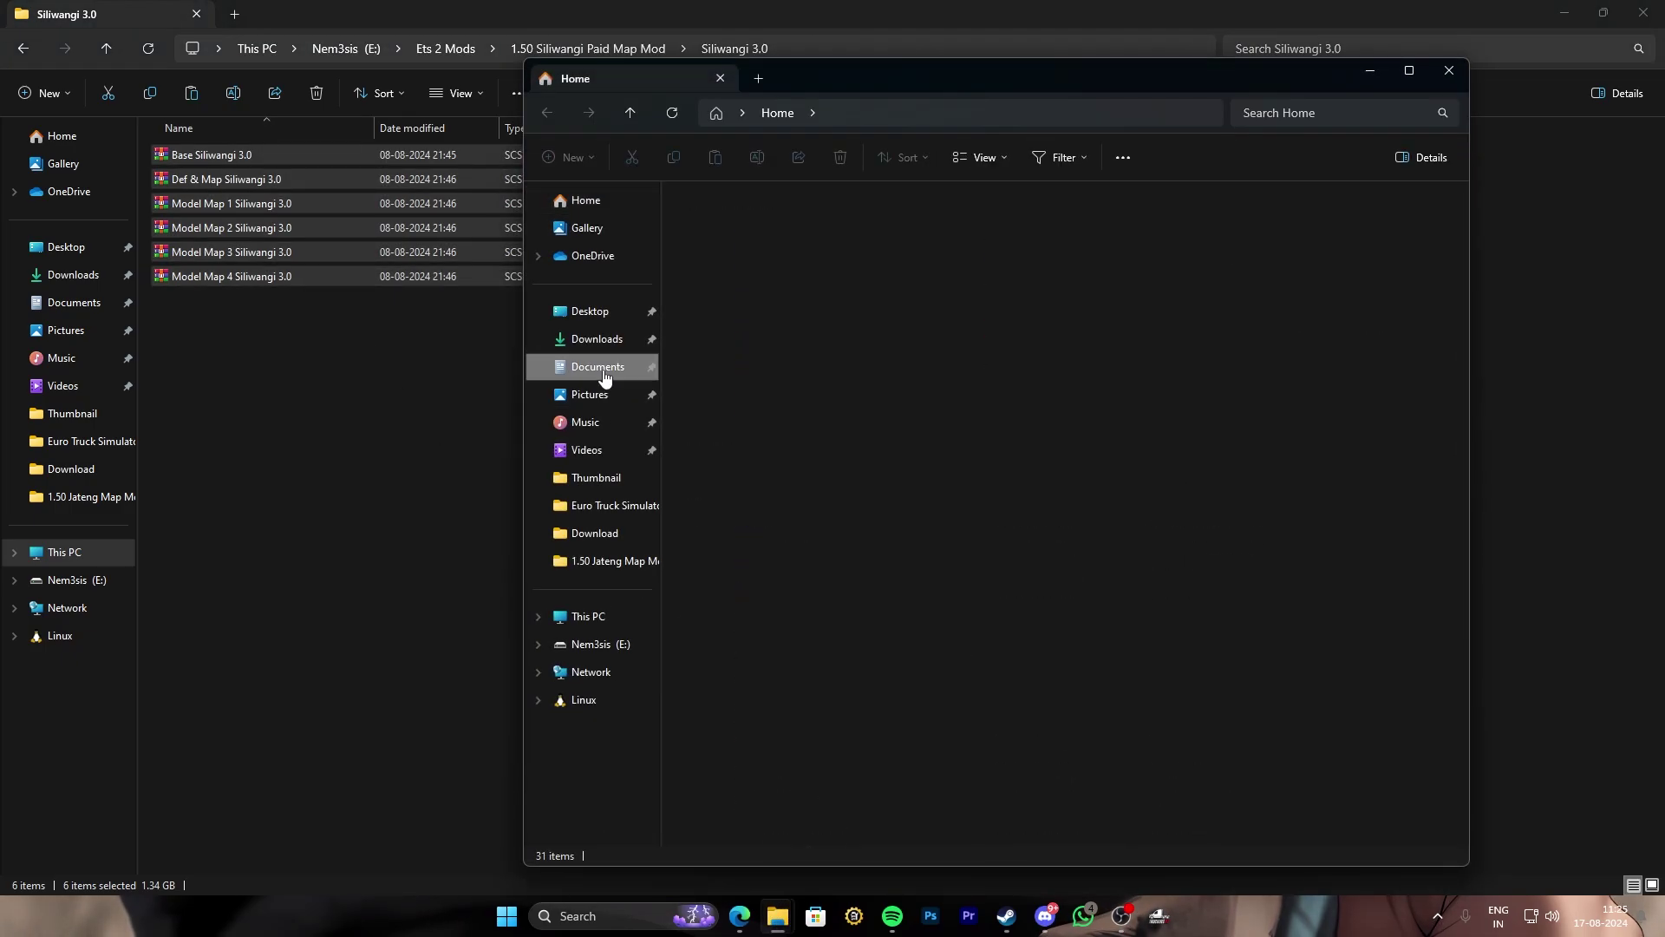
double_click(764, 268)
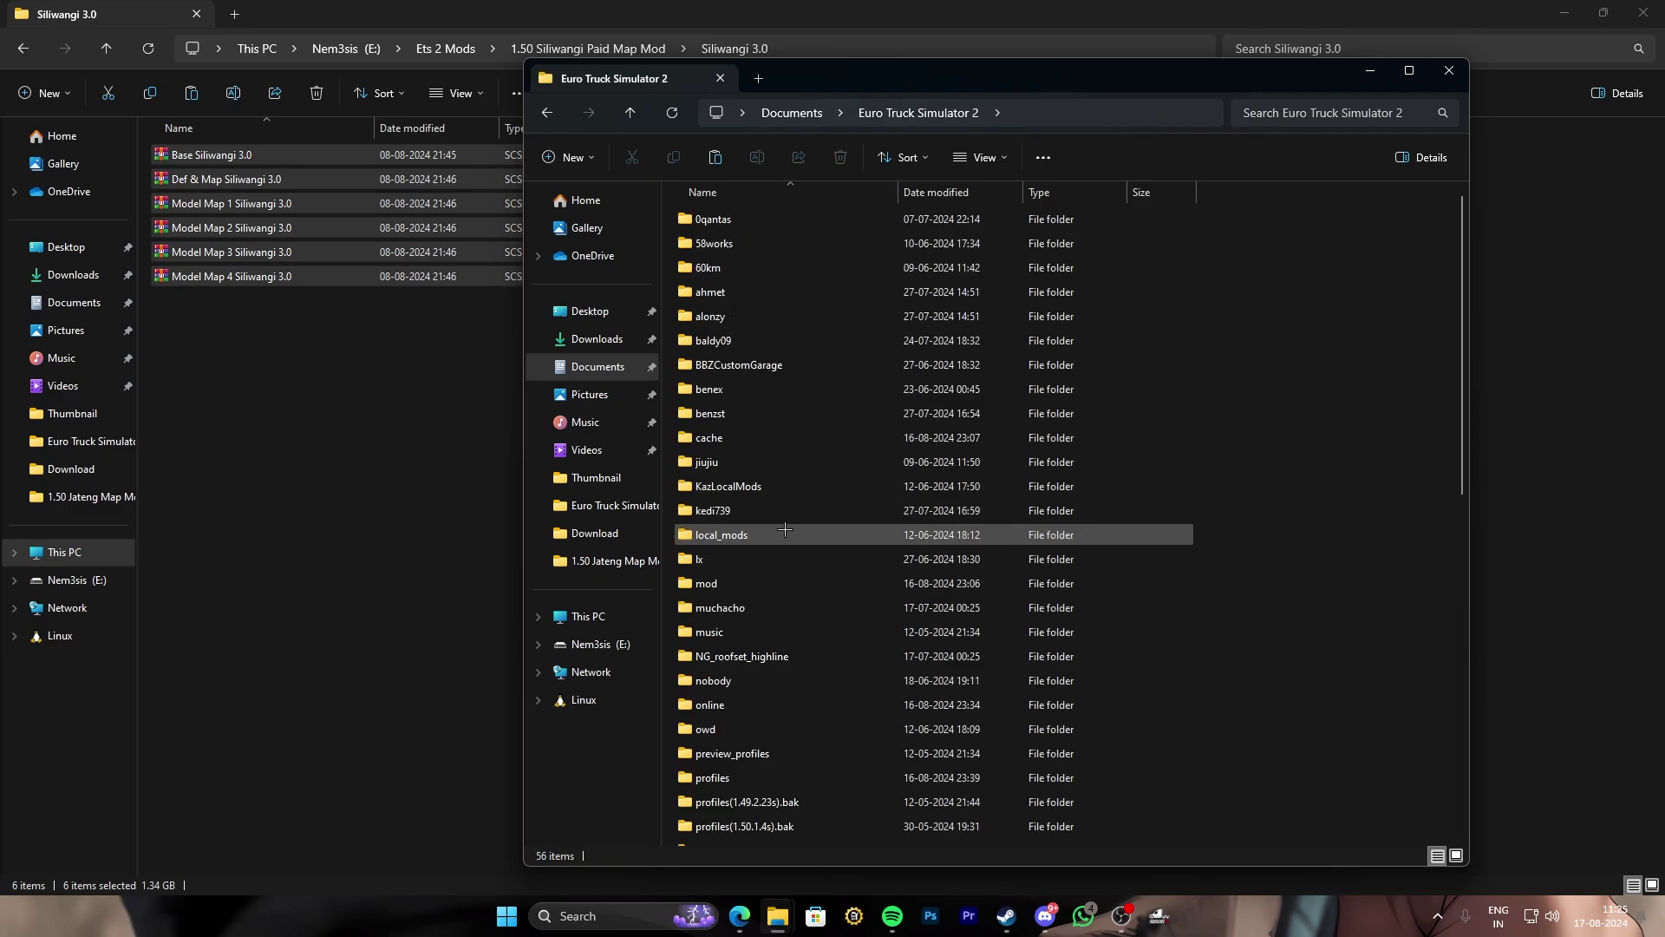
double_click(772, 583)
Step: Paste the six Siliwangi map files into mod, then reopen the Bus Mod Drive folder
right_click(1340, 409)
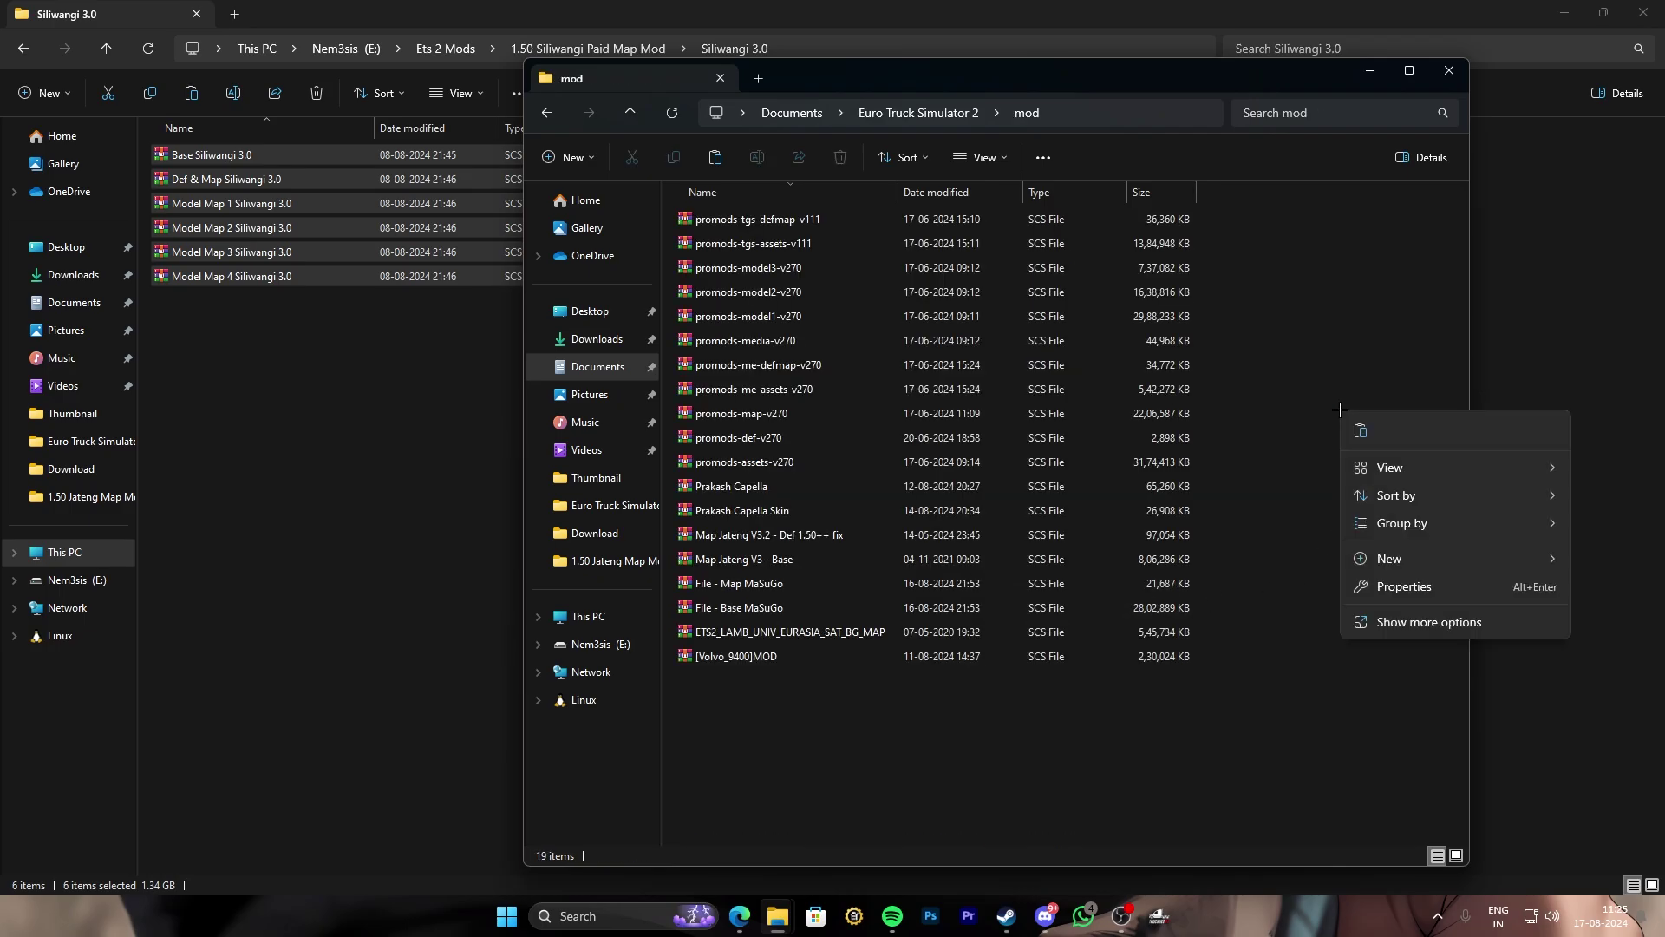
click(1361, 430)
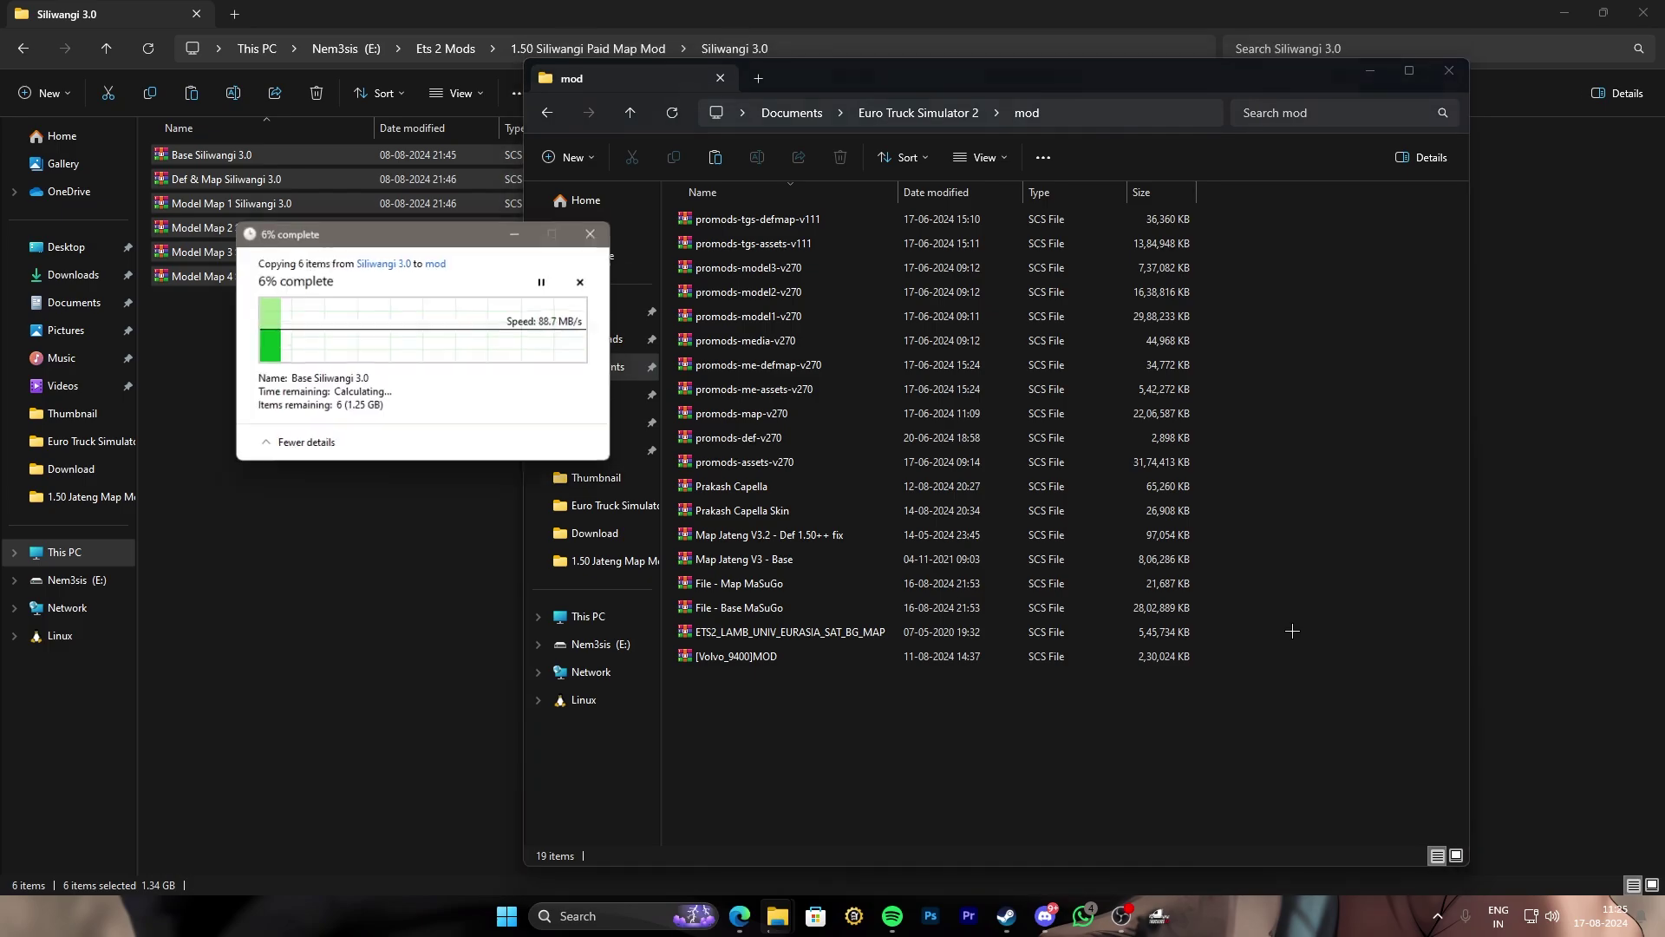
click(1370, 70)
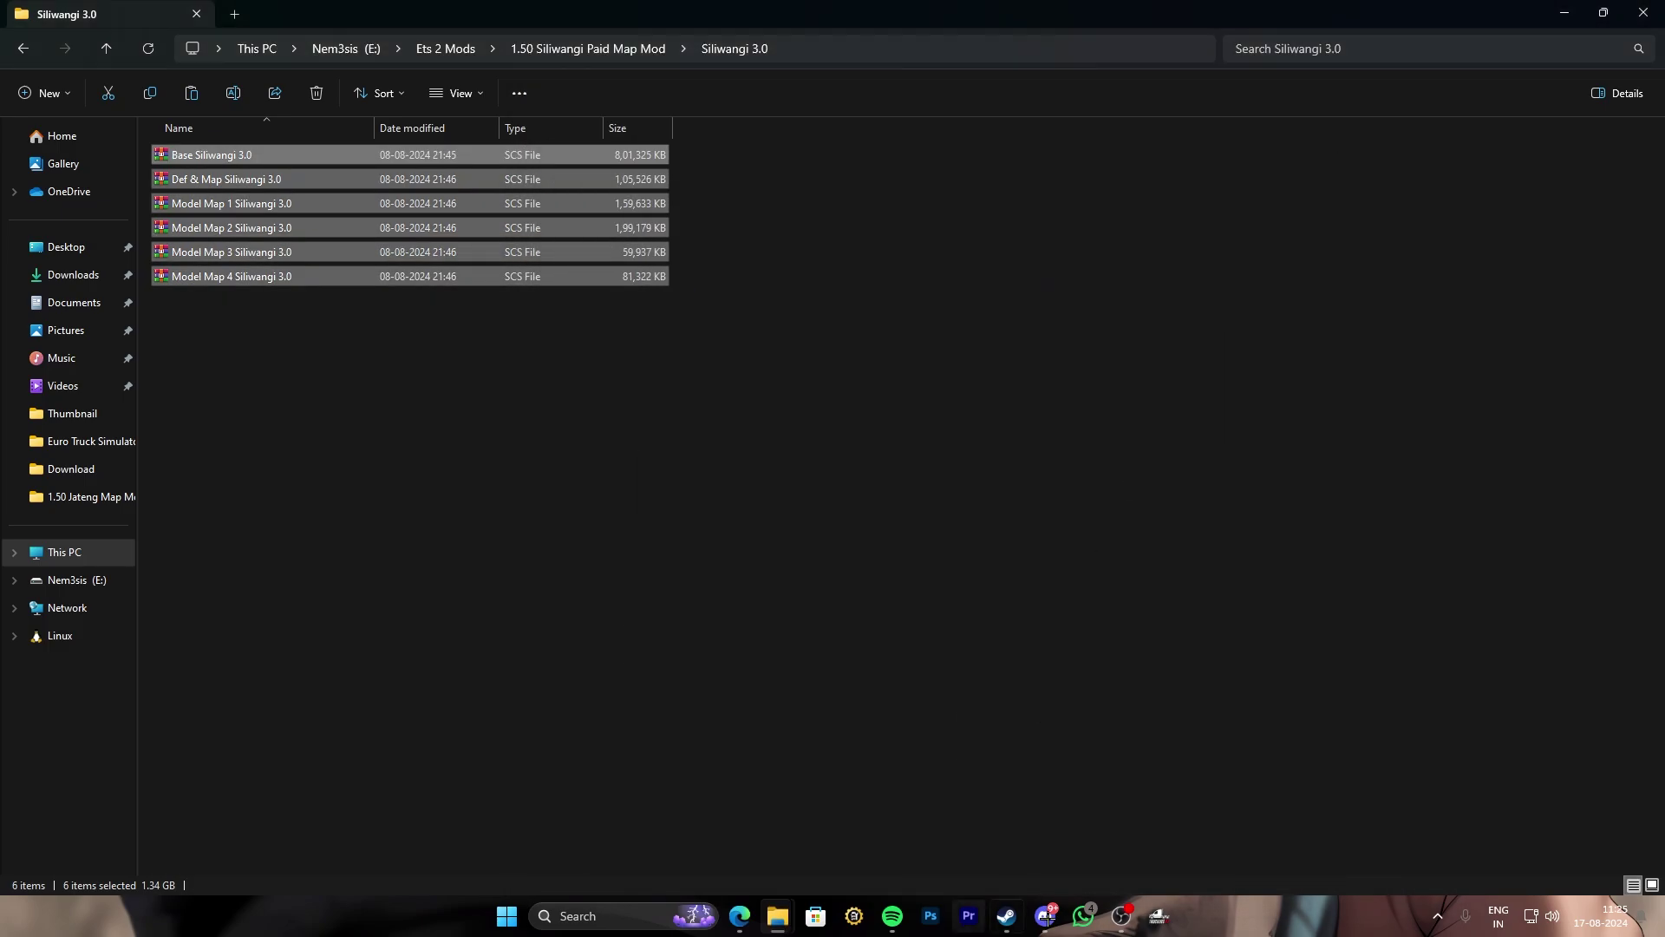
click(1045, 915)
click(1149, 395)
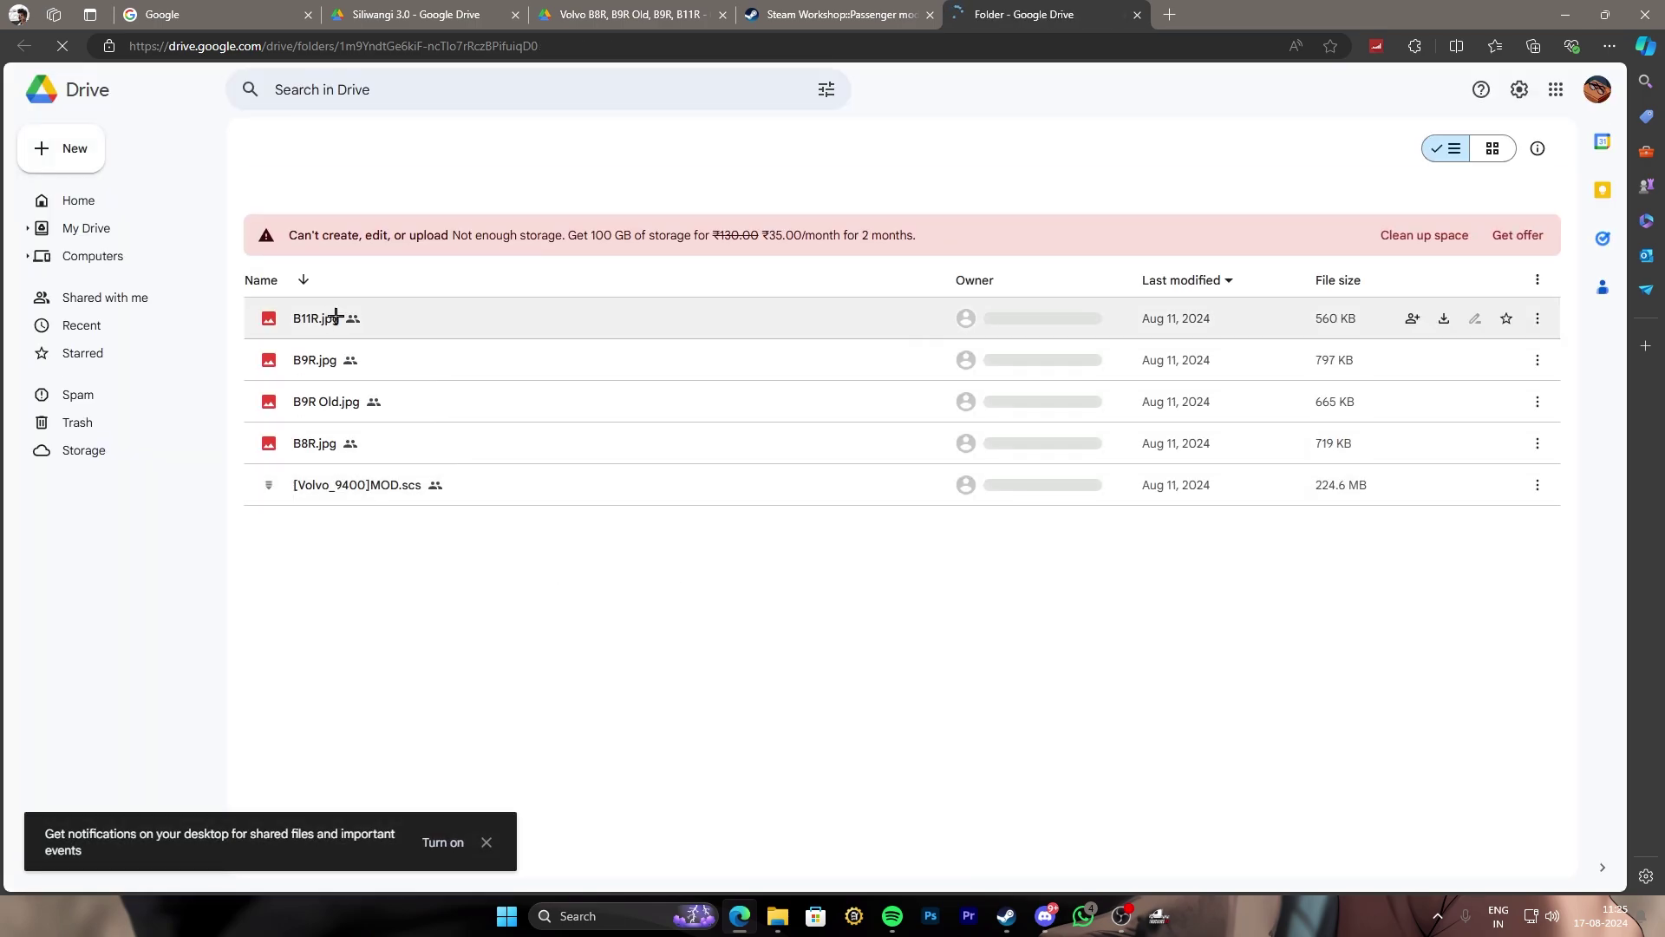
Step: Find [Volvo_9400]MOD in 1.50 Jateng Map Mod\Indian Bus Mod's Volvo folder and check its Properties
click(1045, 915)
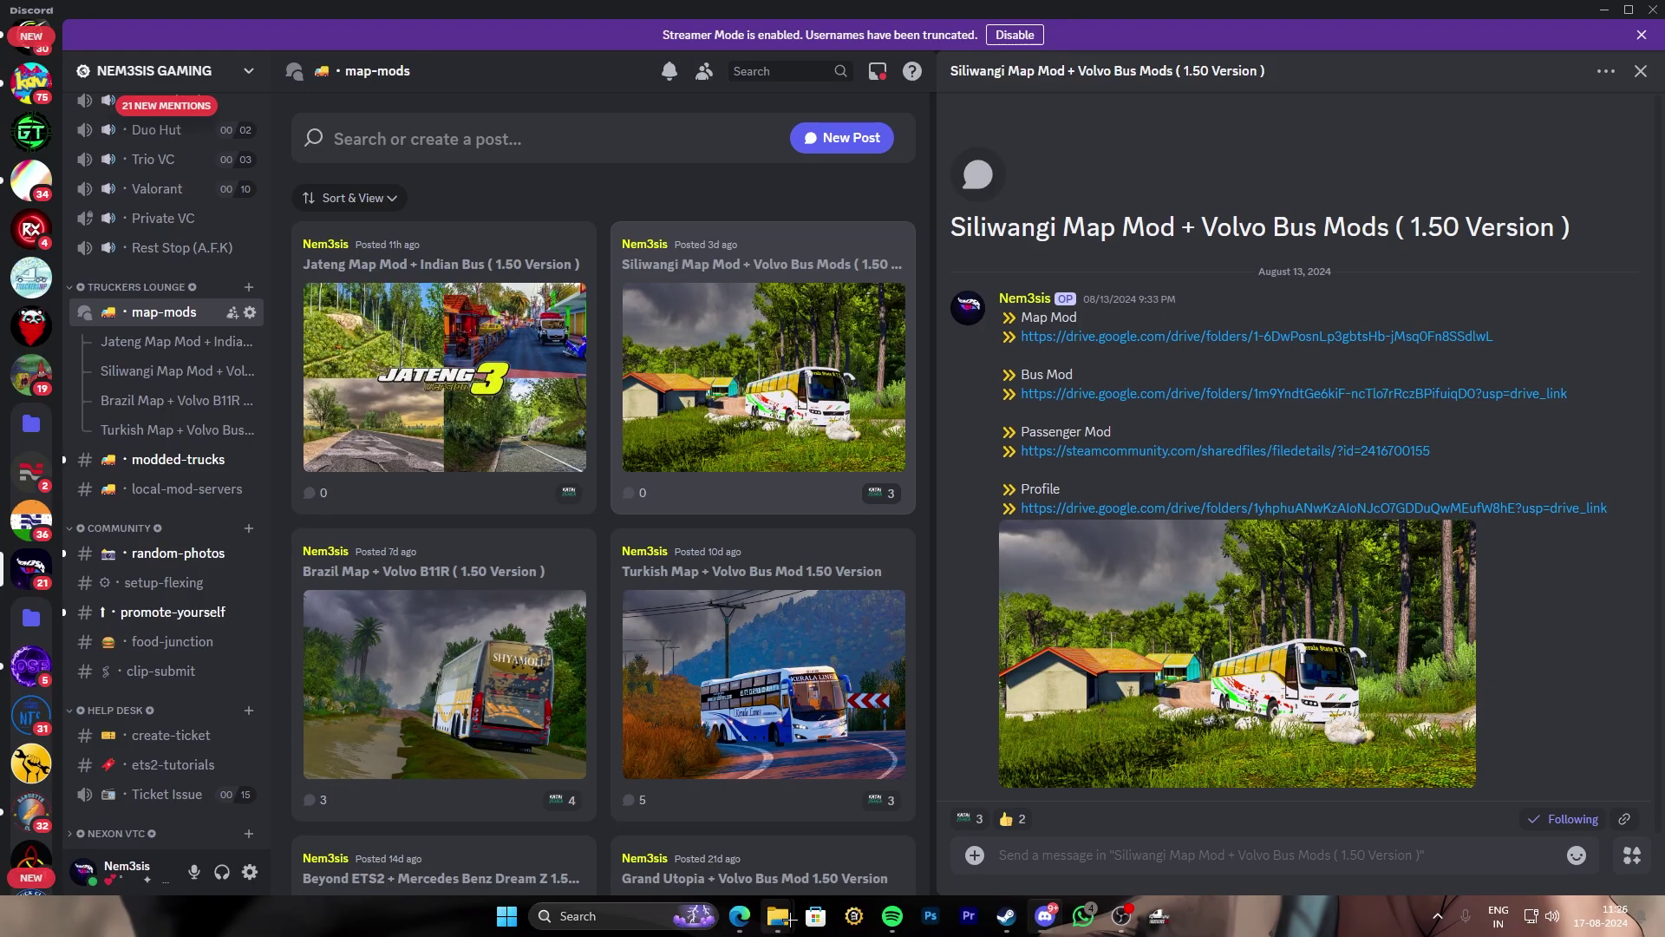
mouse_move(778, 915)
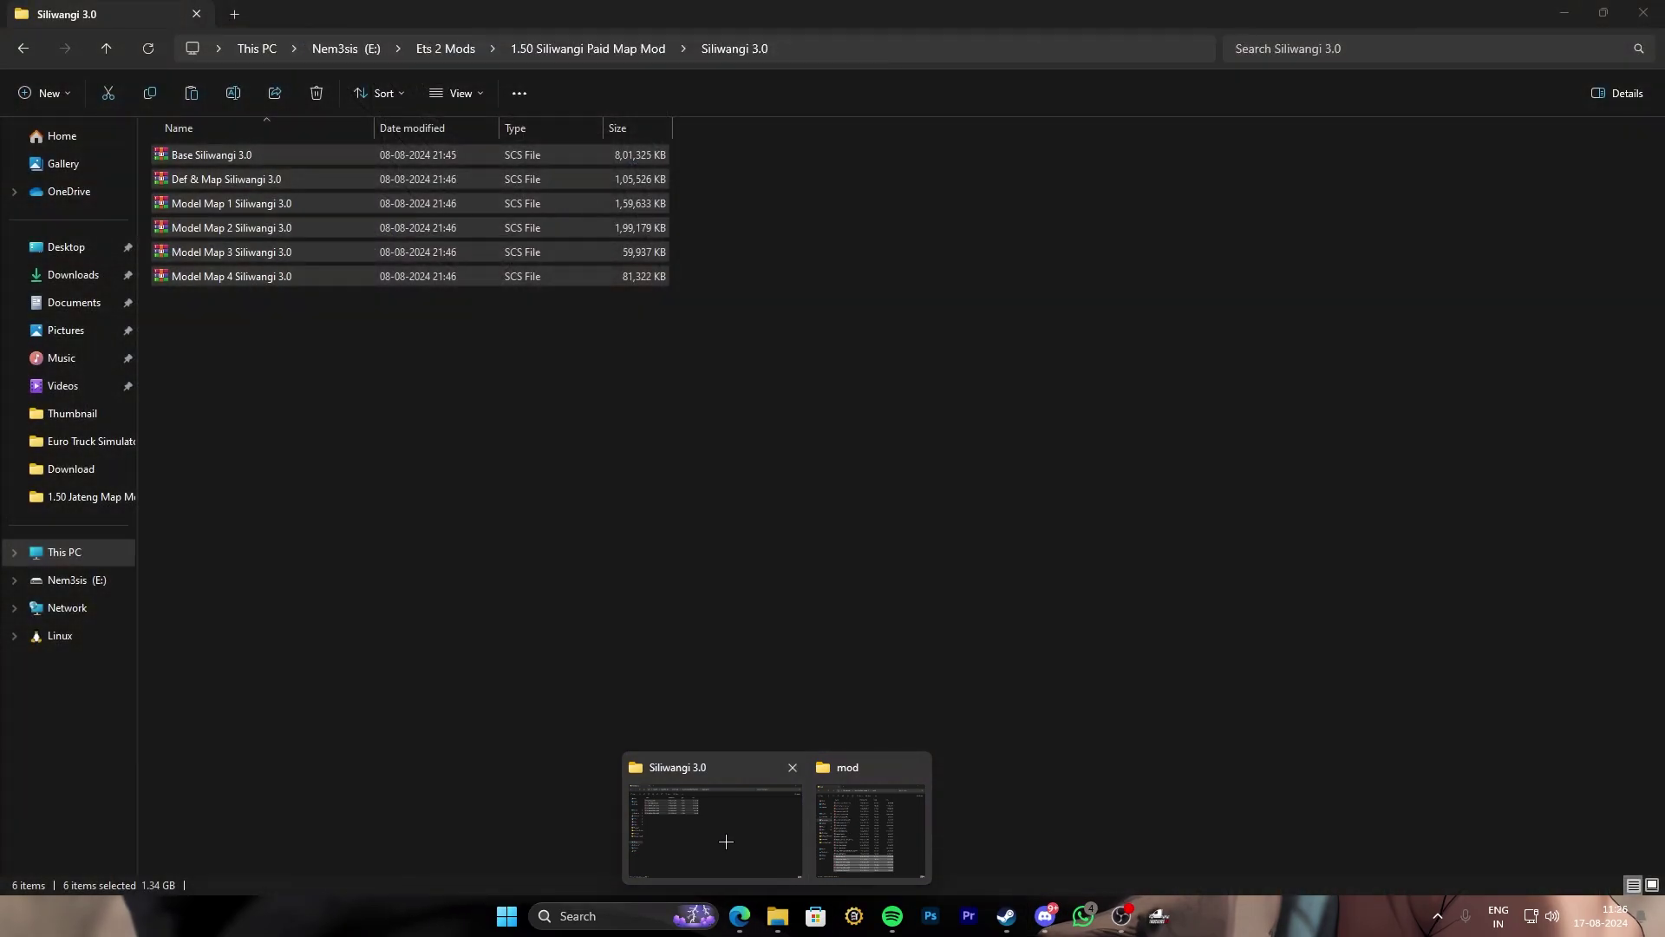
click(725, 838)
click(24, 51)
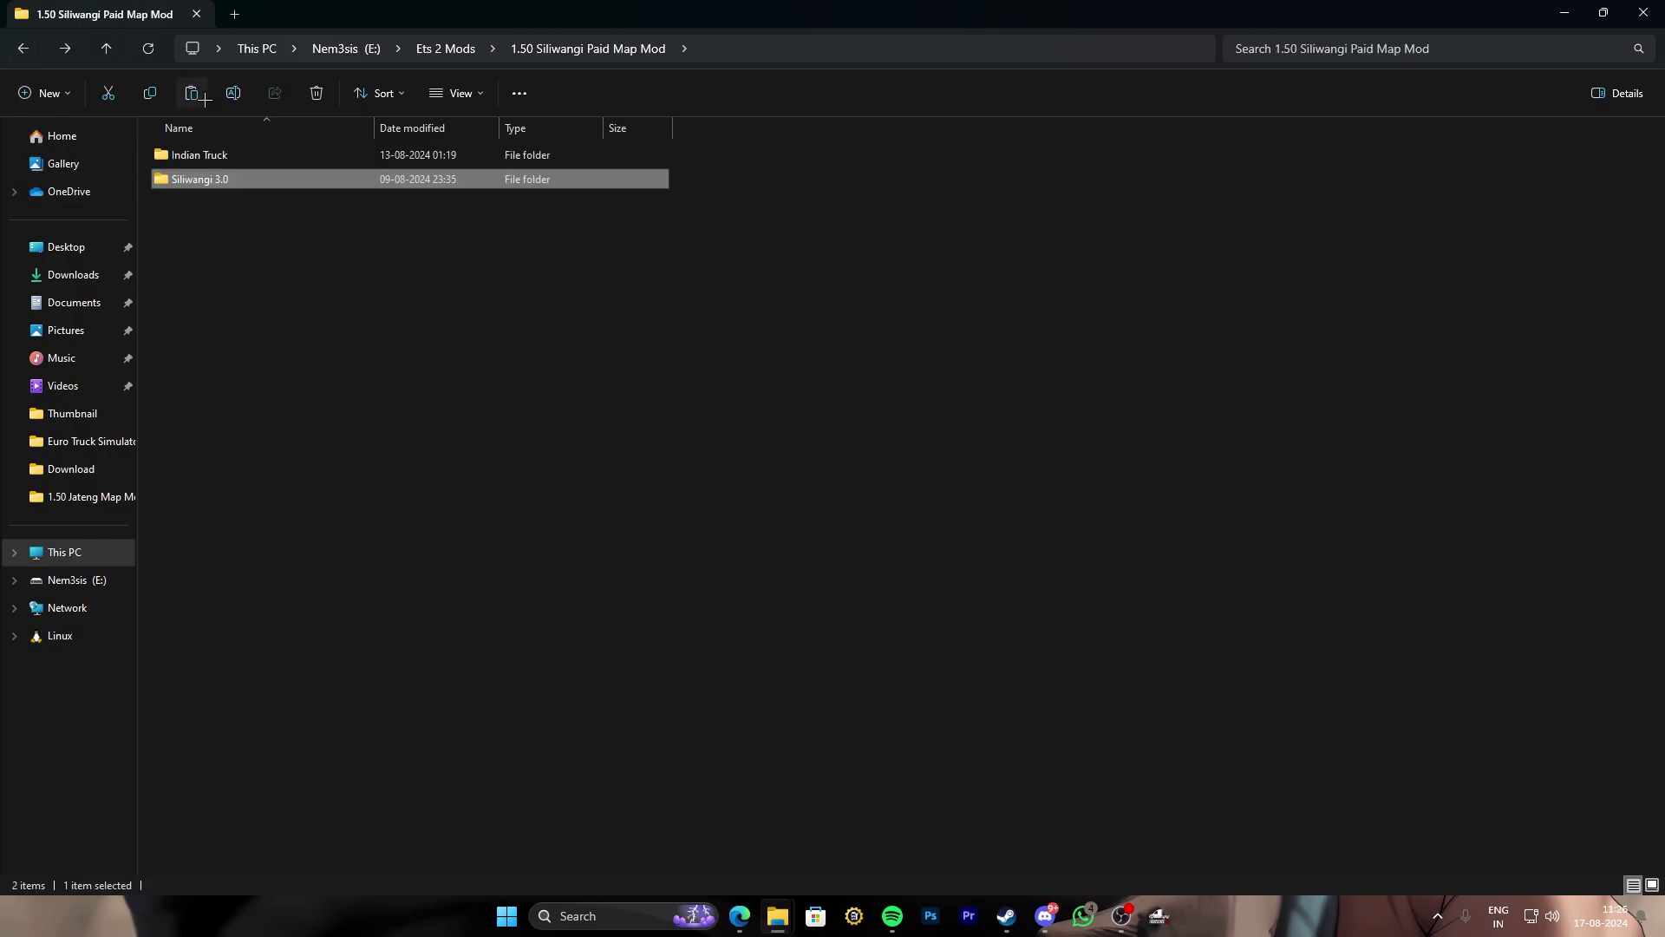
click(24, 51)
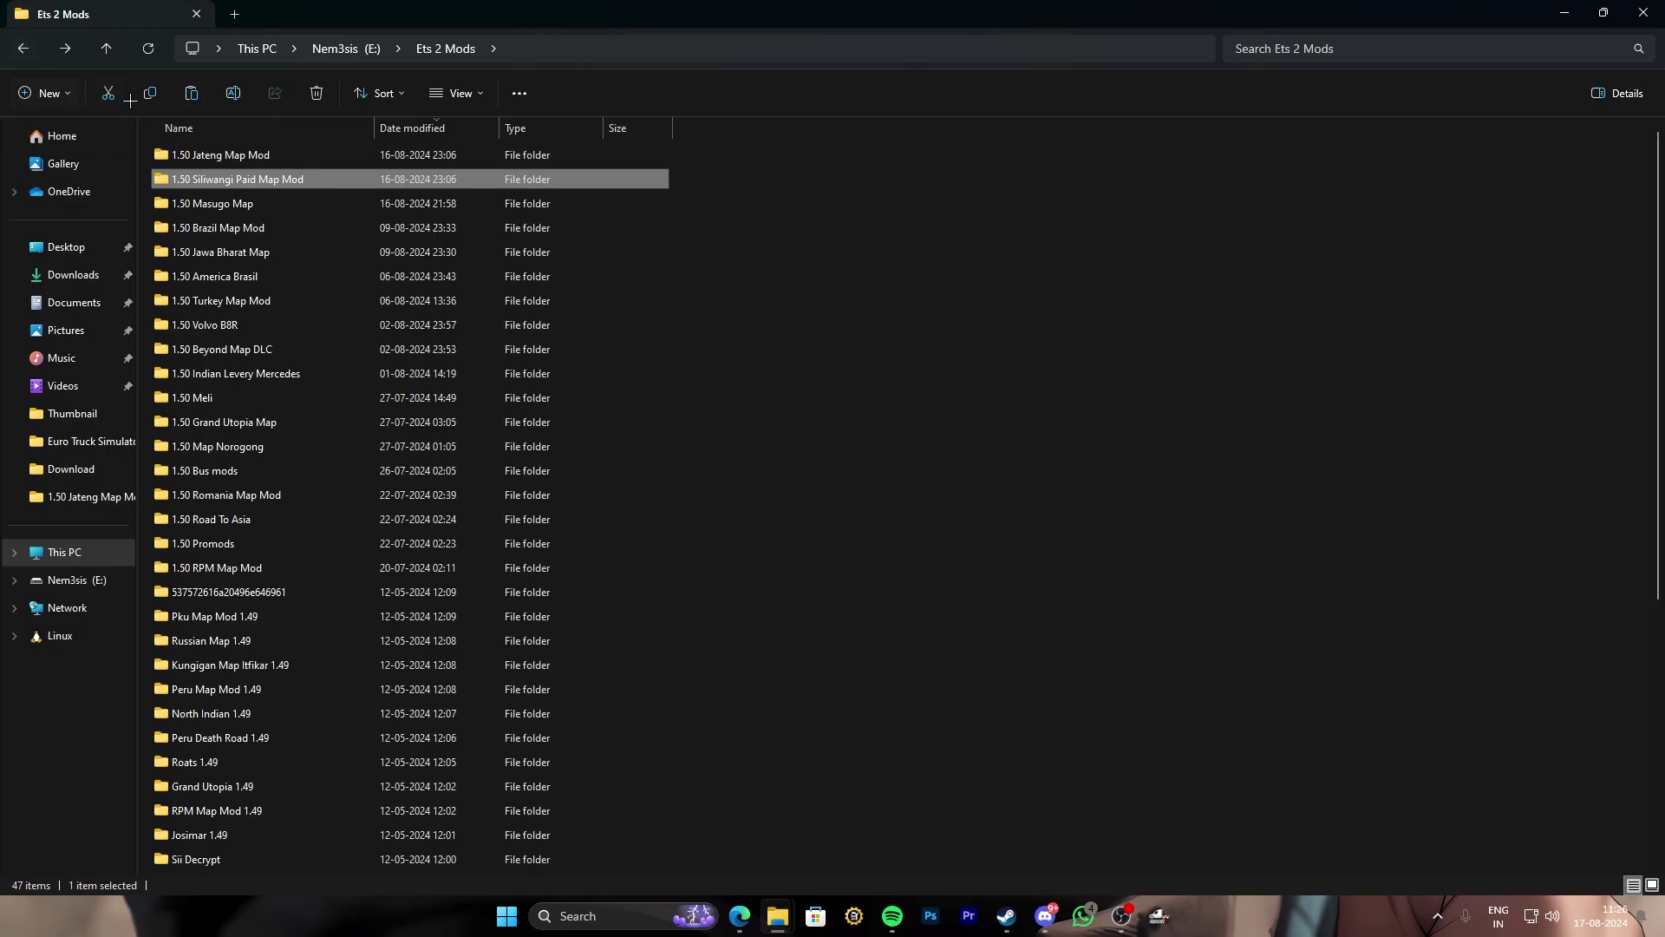
double_click(300, 156)
double_click(289, 158)
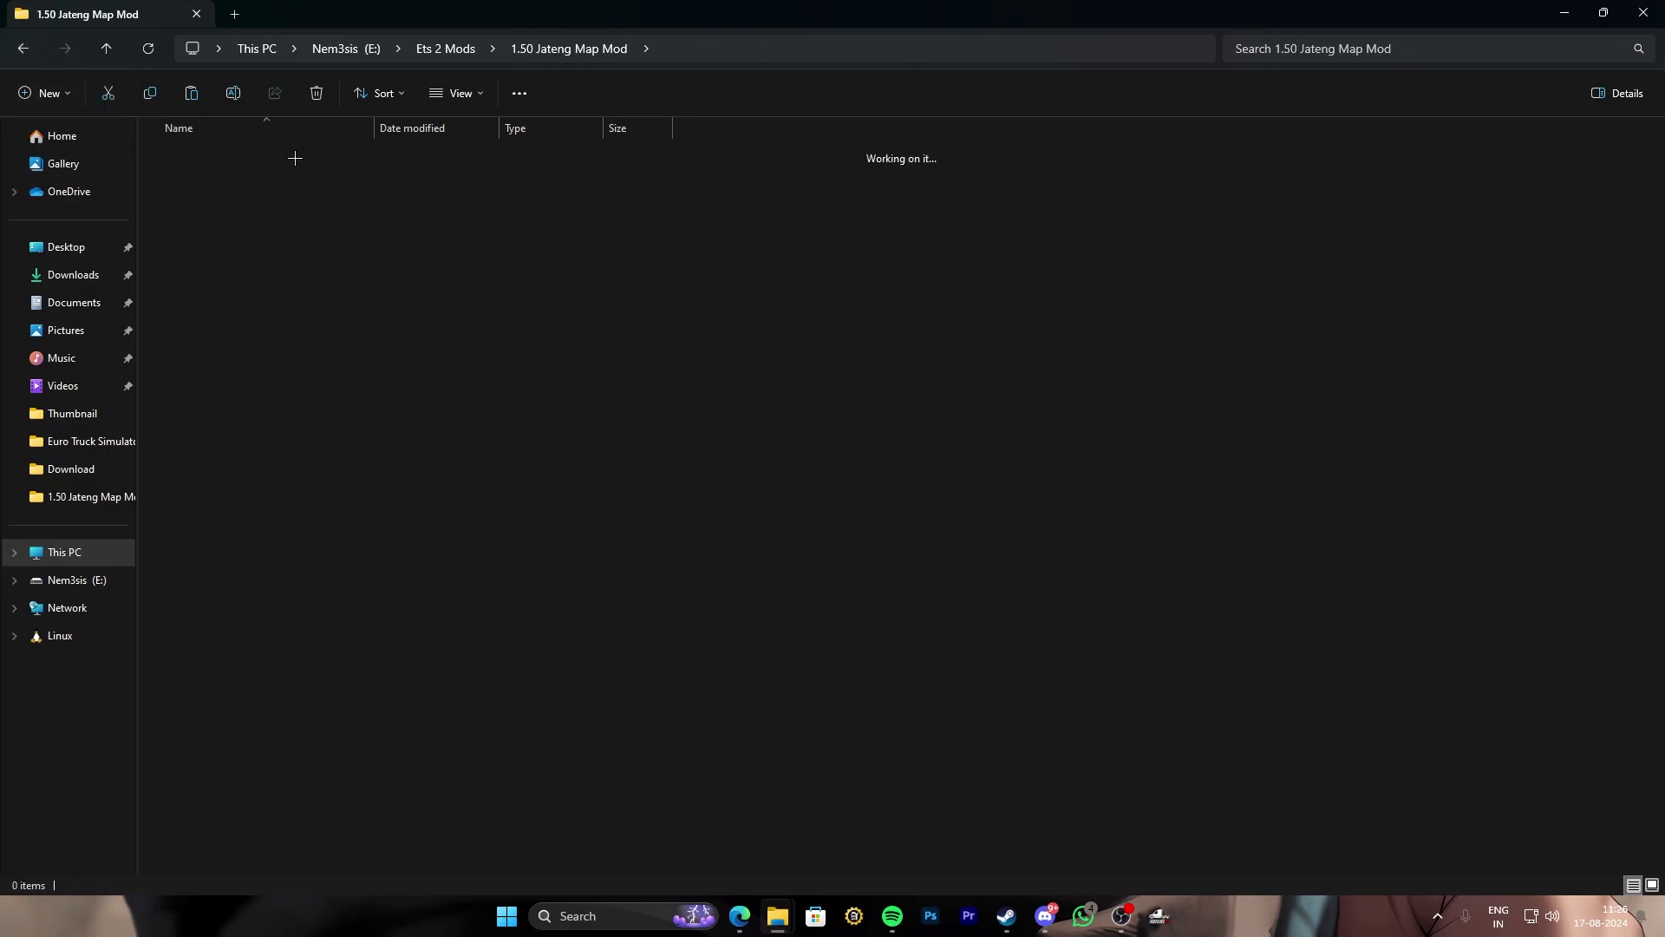
double_click(254, 161)
click(197, 165)
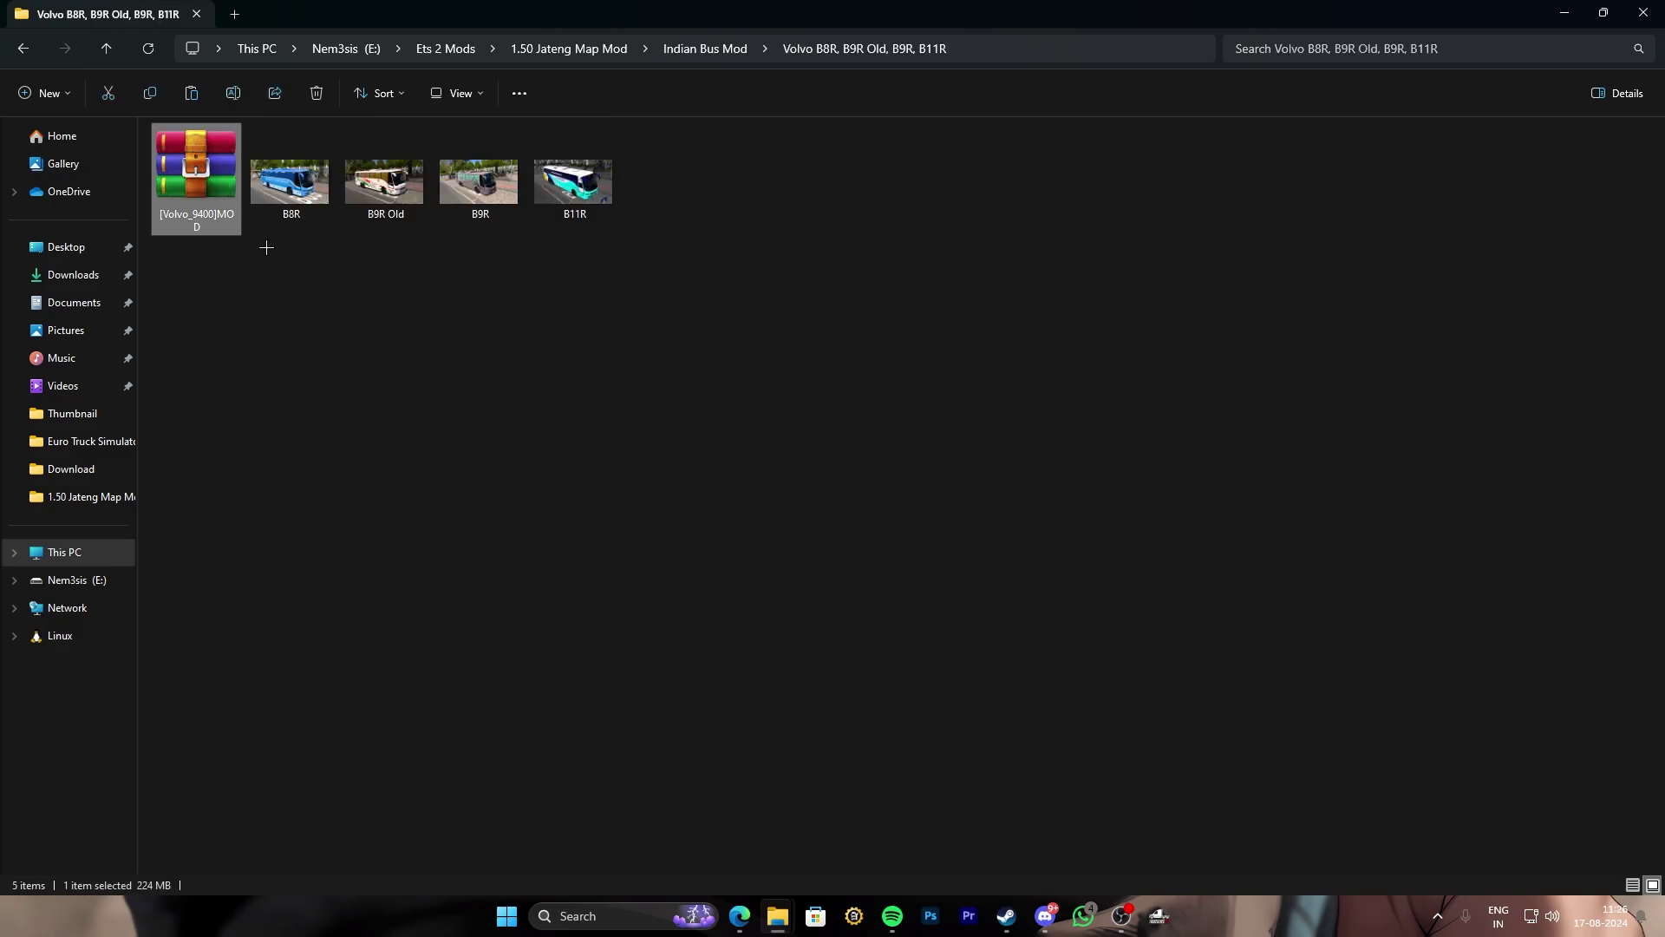
right_click(190, 178)
click(573, 435)
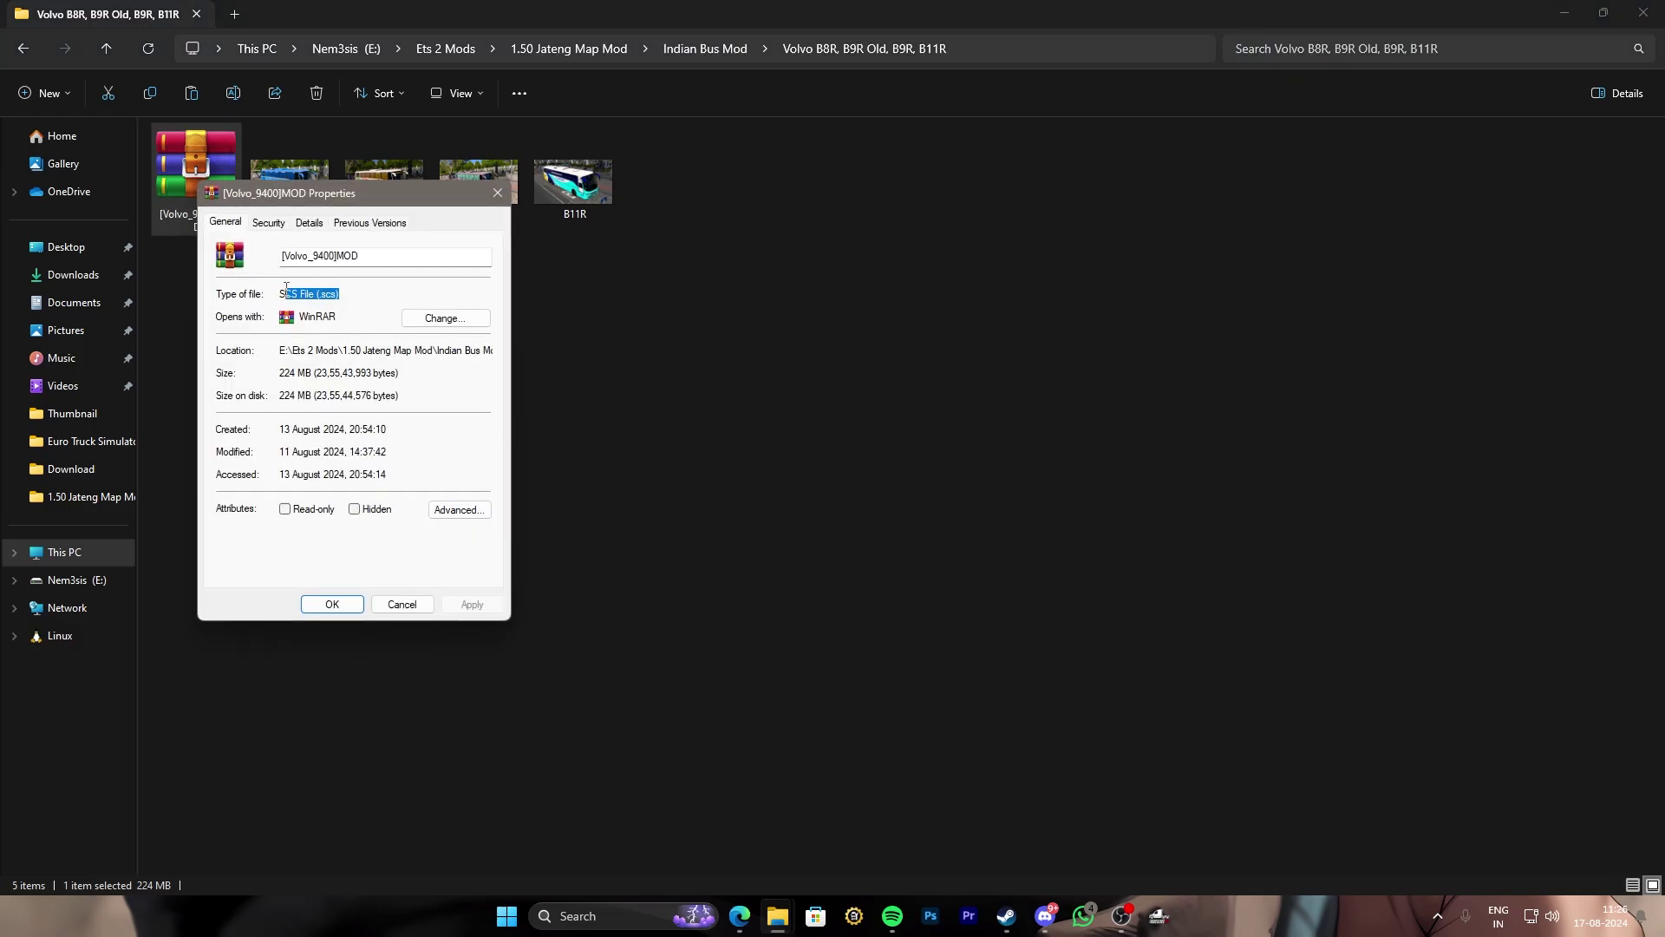
click(493, 196)
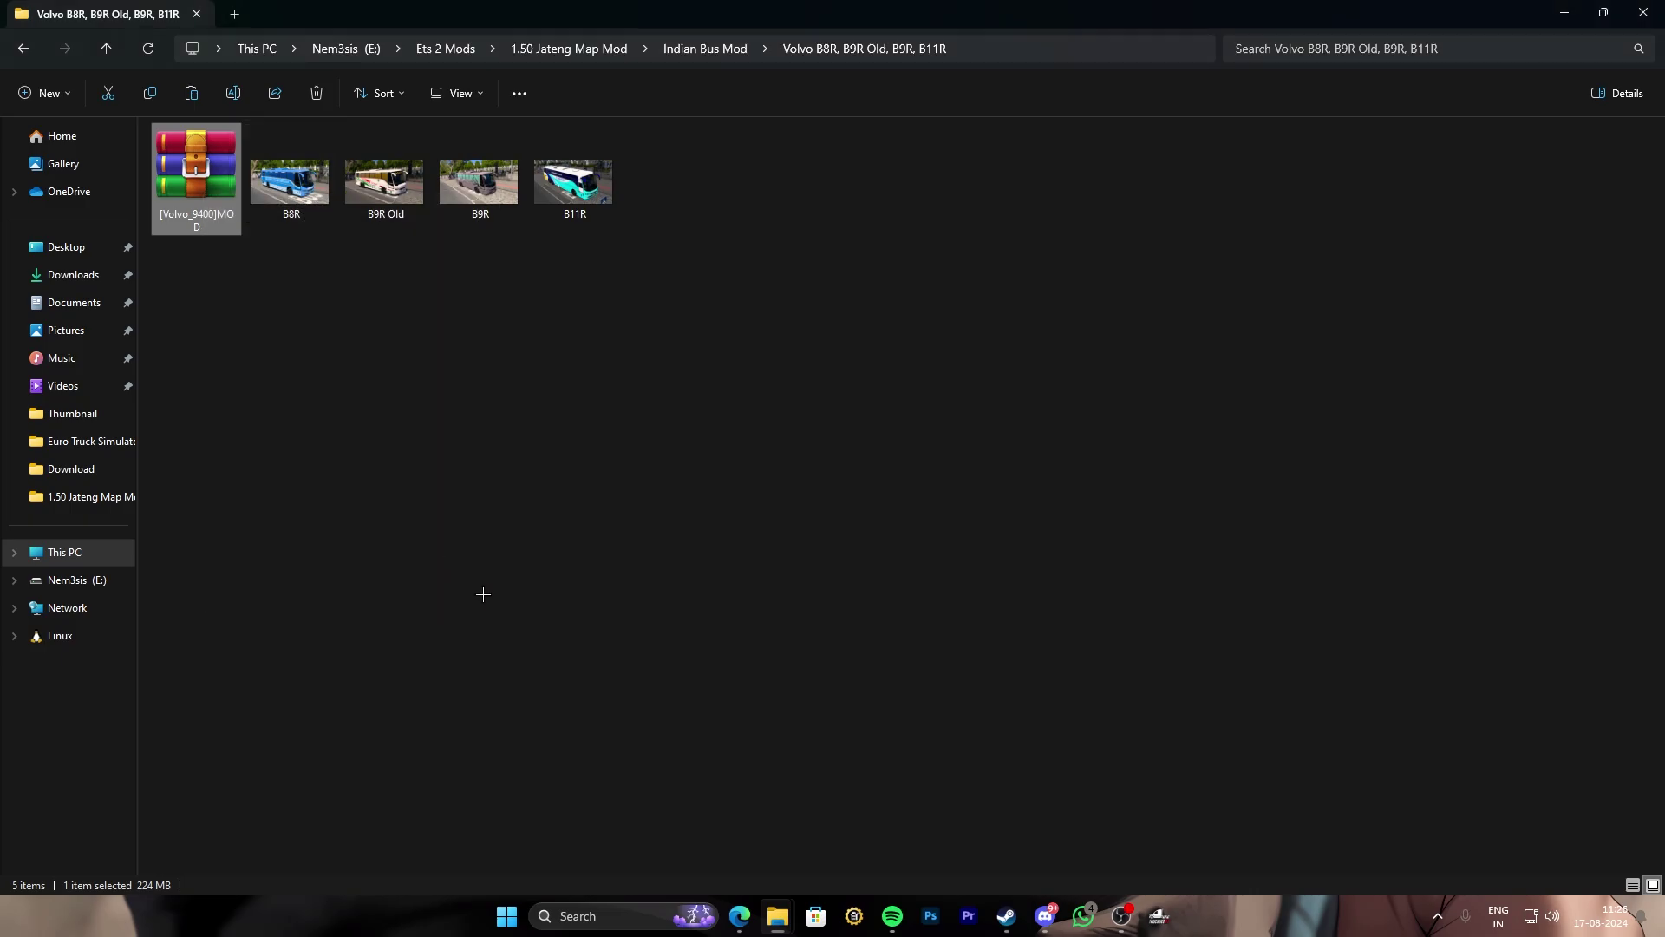
Step: Paste [Volvo_9400]MOD.scs into the Euro Truck Simulator 2 mod folder
mouse_move(761, 912)
click(822, 763)
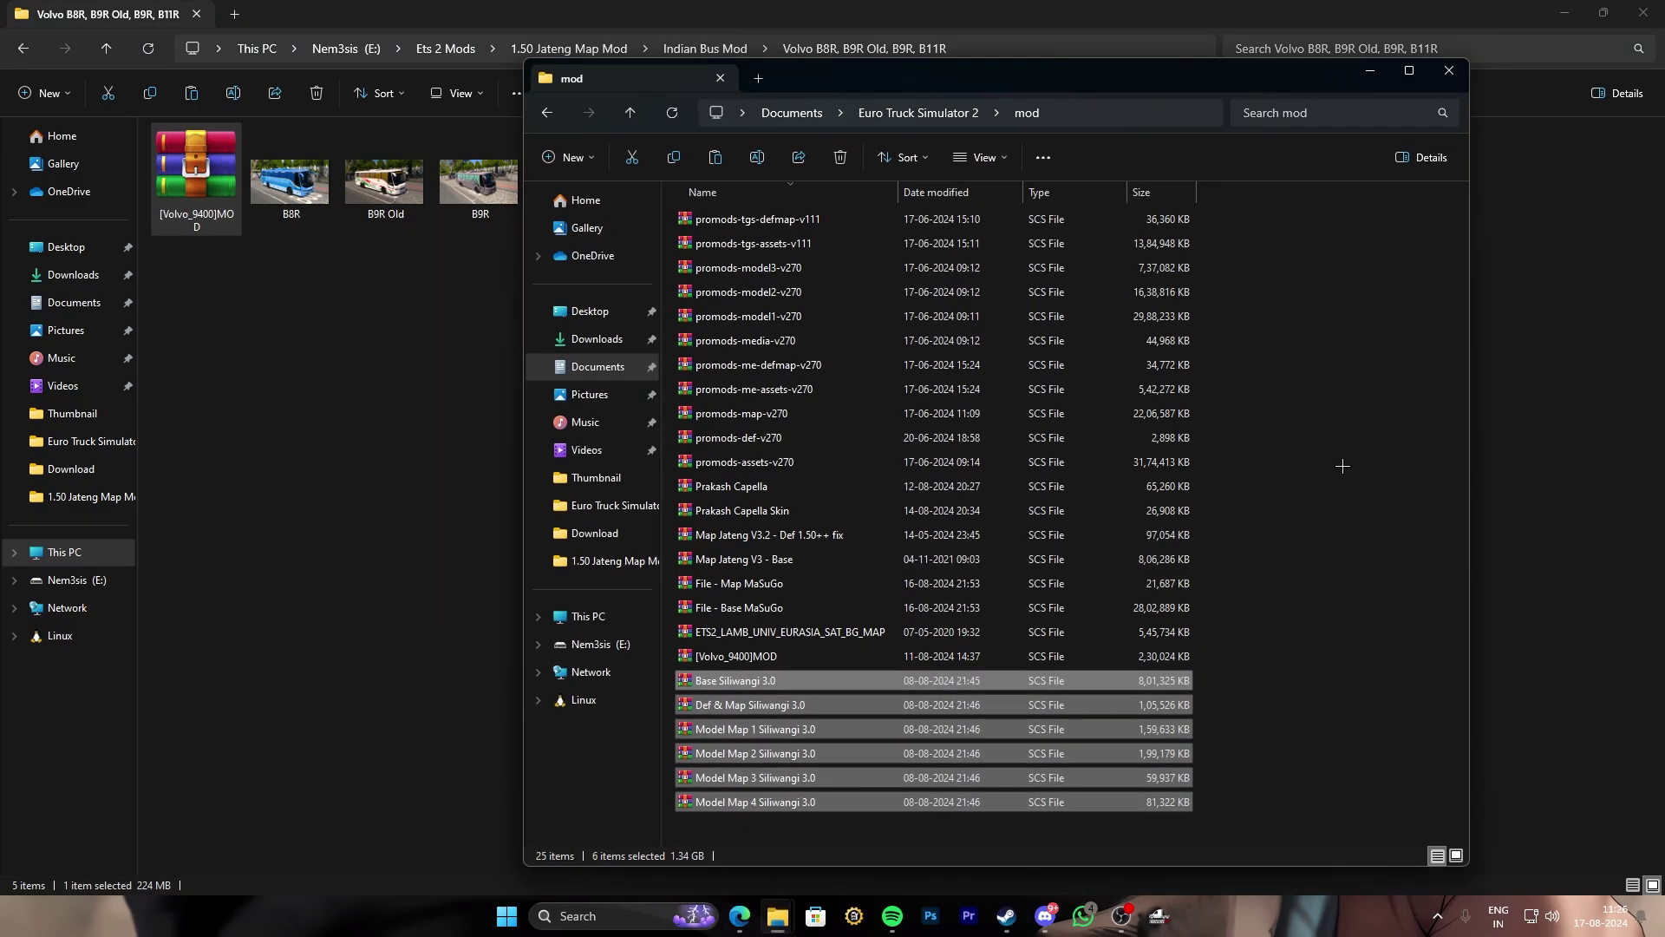
right_click(1336, 453)
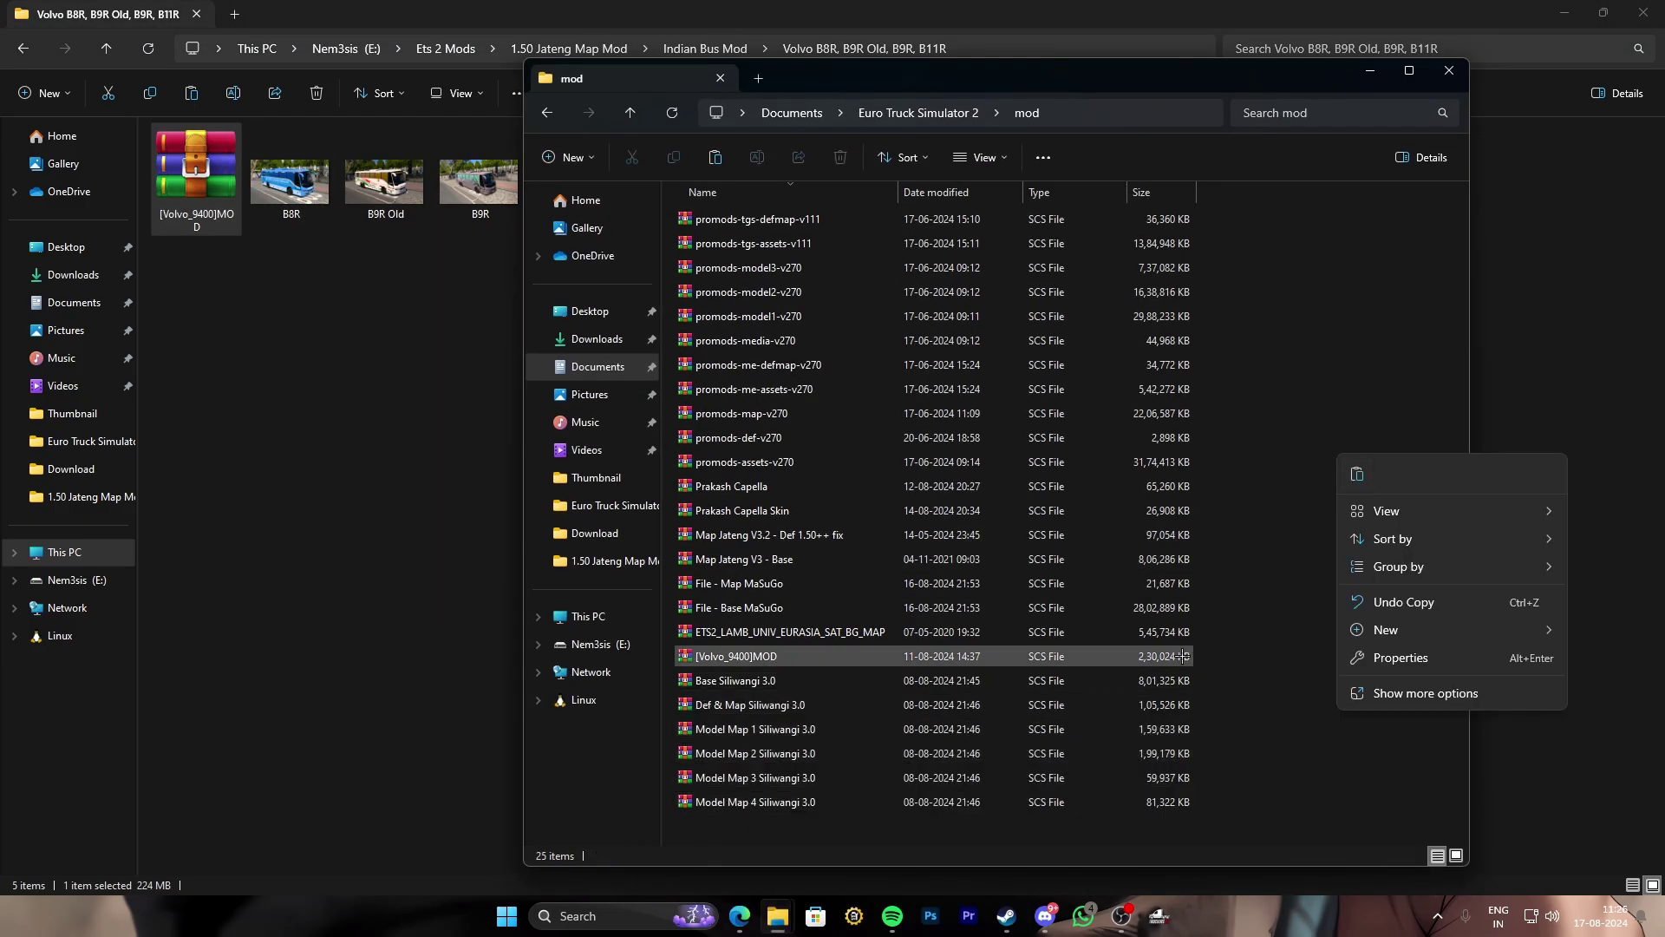
click(808, 657)
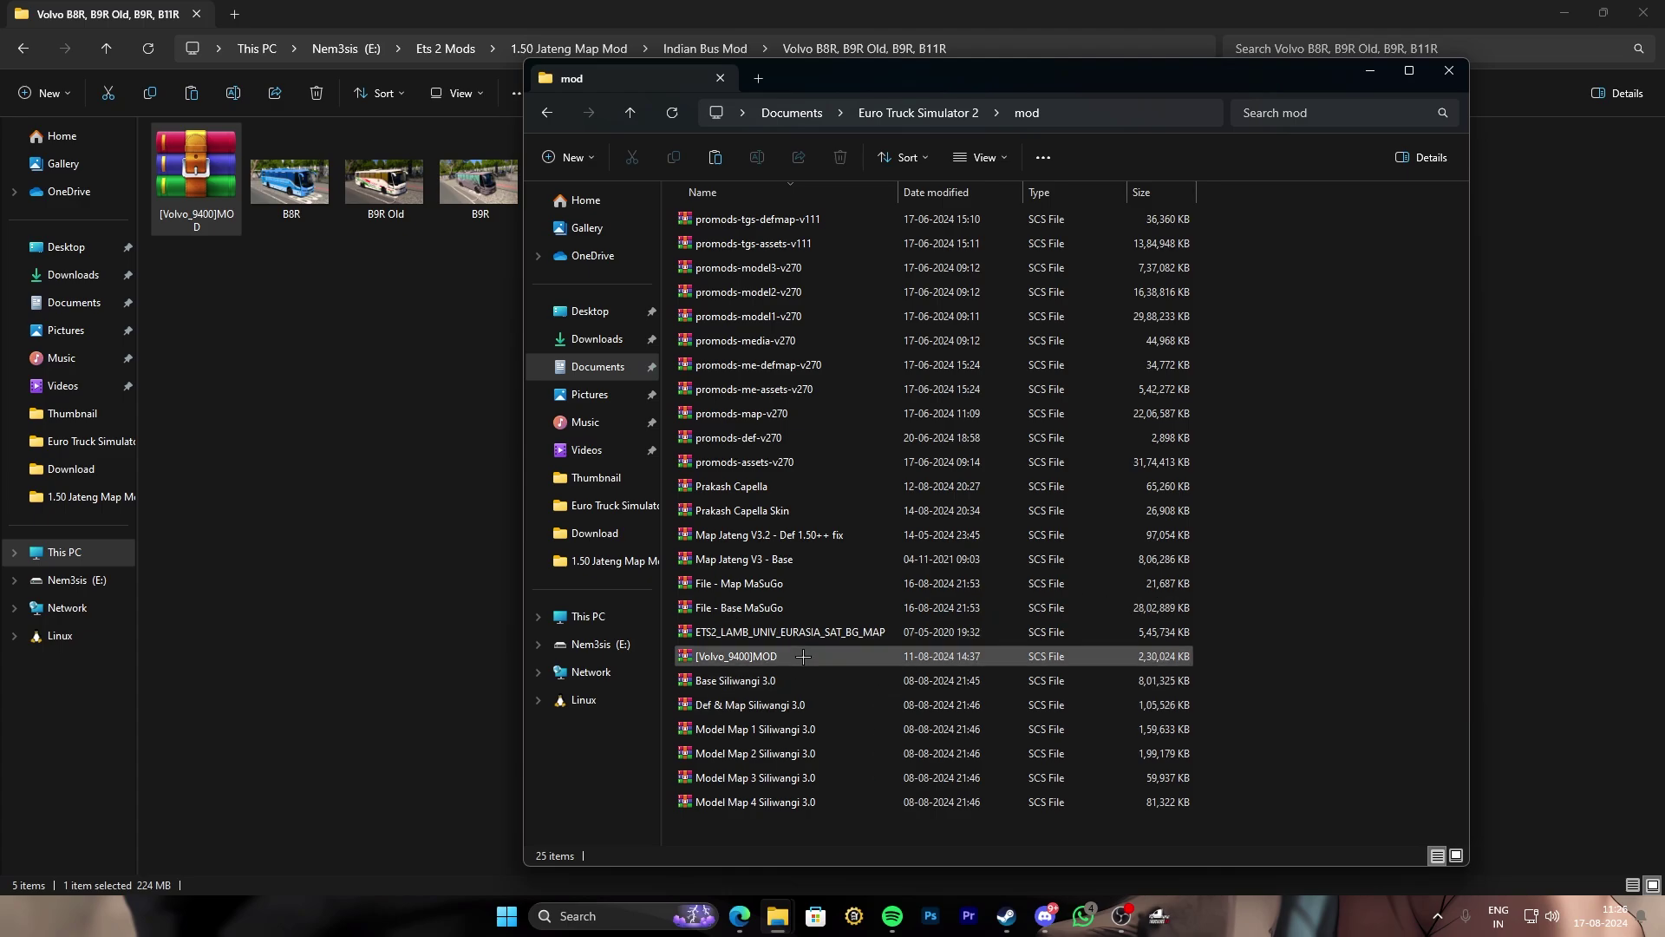
click(875, 654)
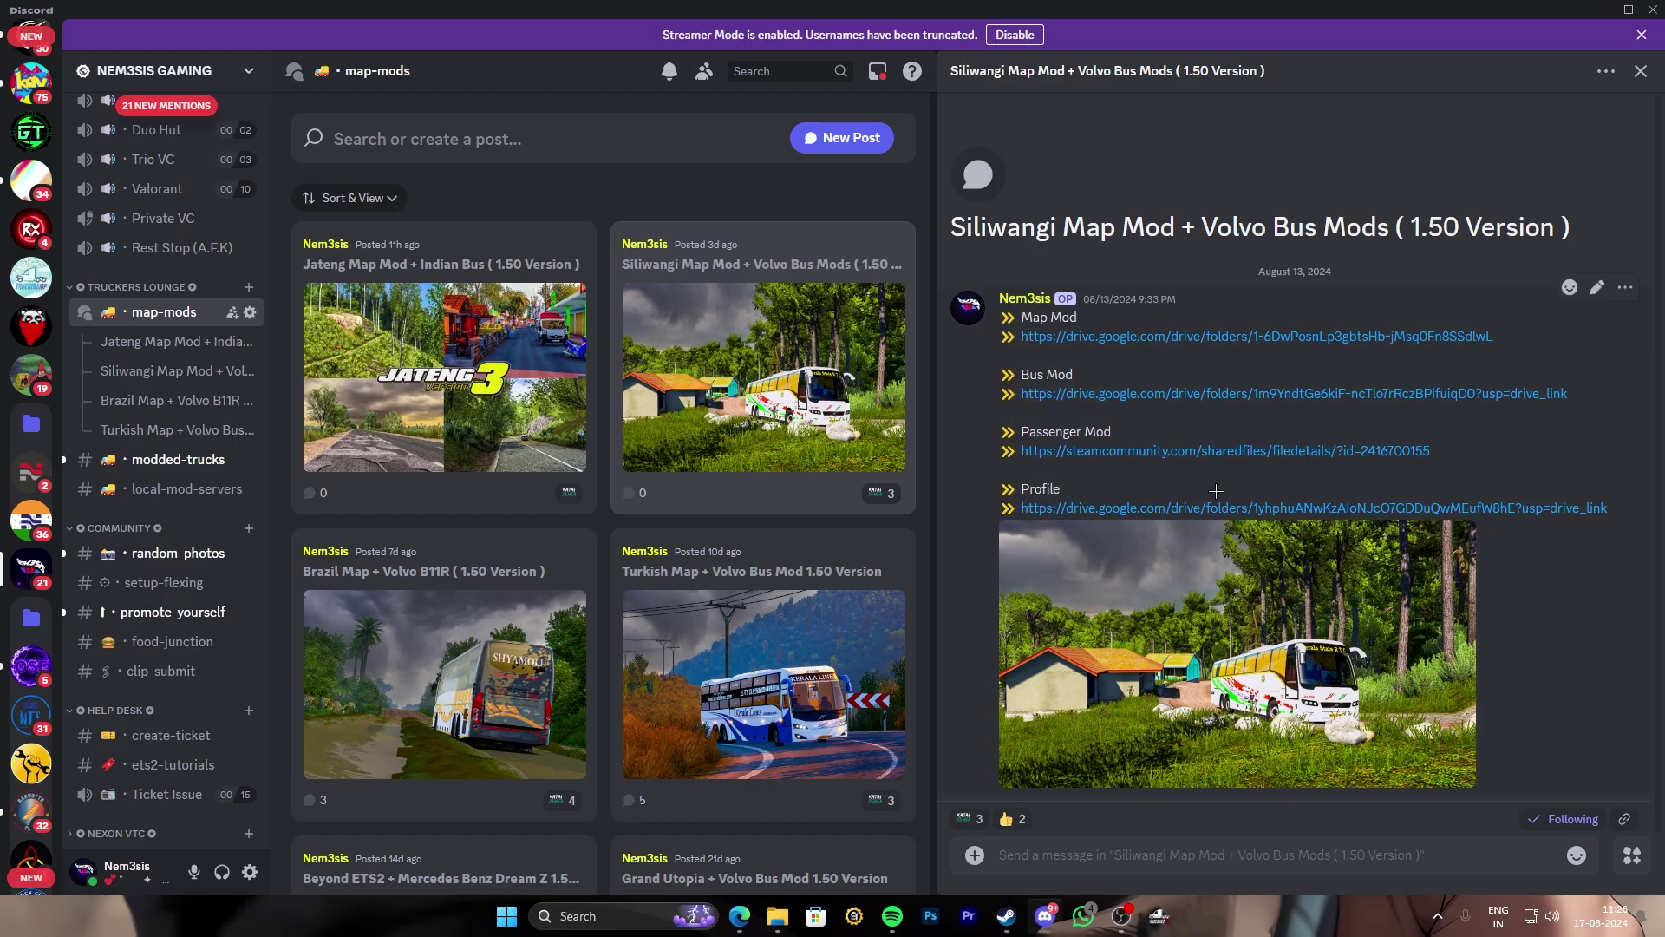
Step: Subscribe to the Passenger mod on its Steam Workshop page, then return to Discord
click(1045, 915)
click(1167, 451)
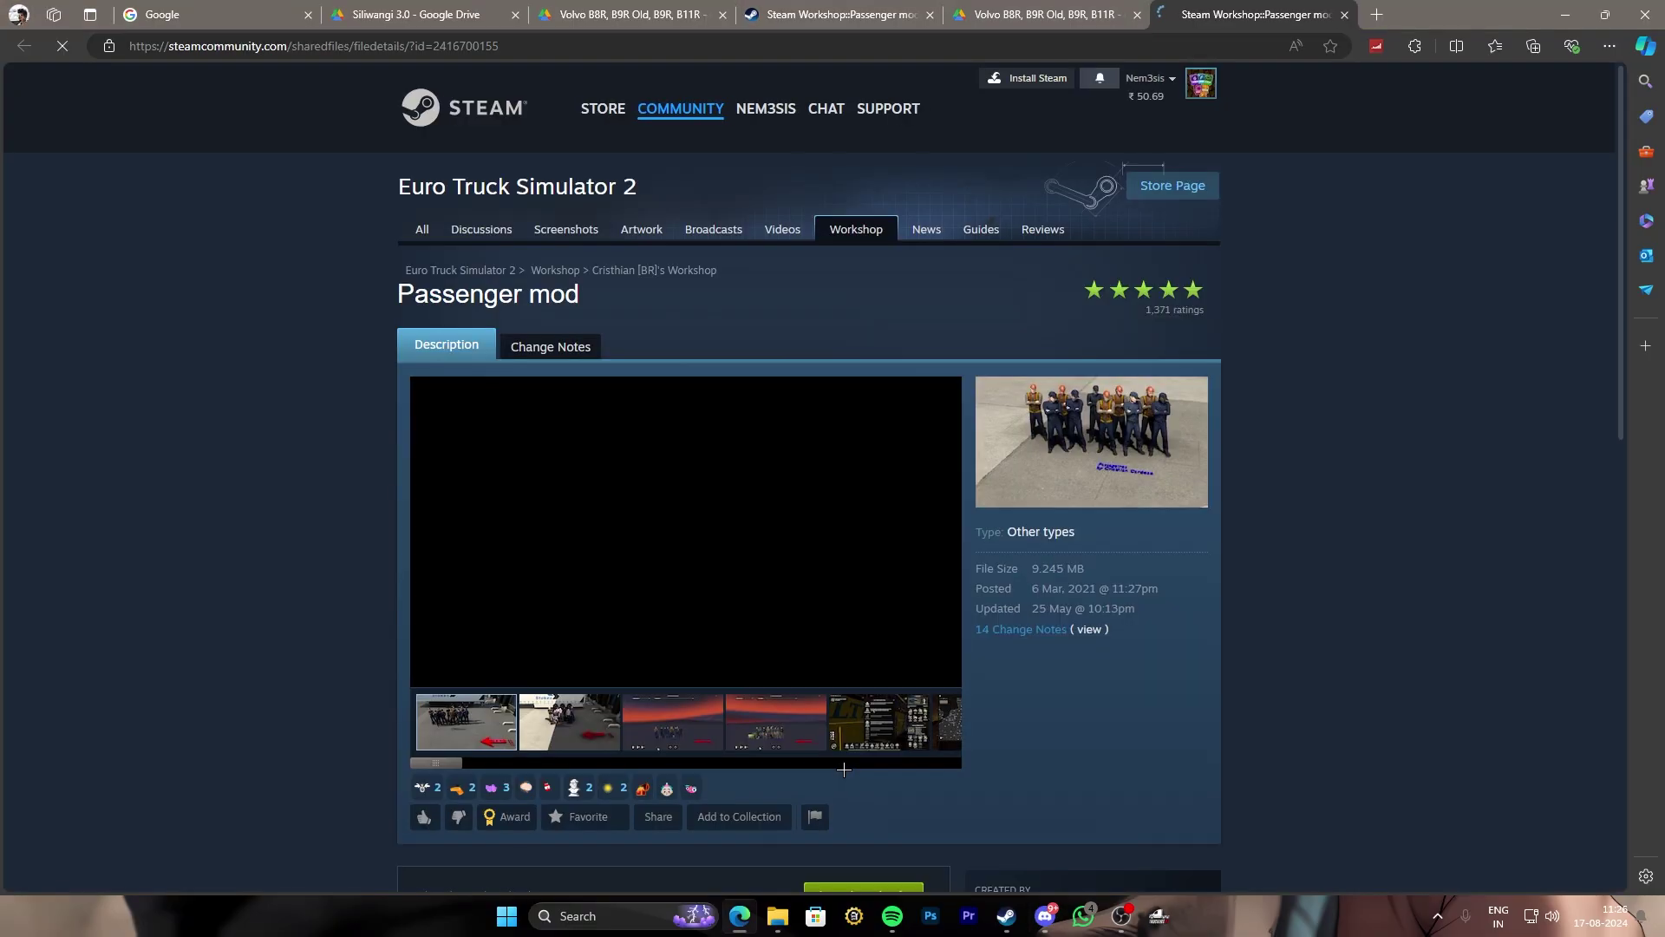
scroll(726, 730, down, 2)
click(863, 734)
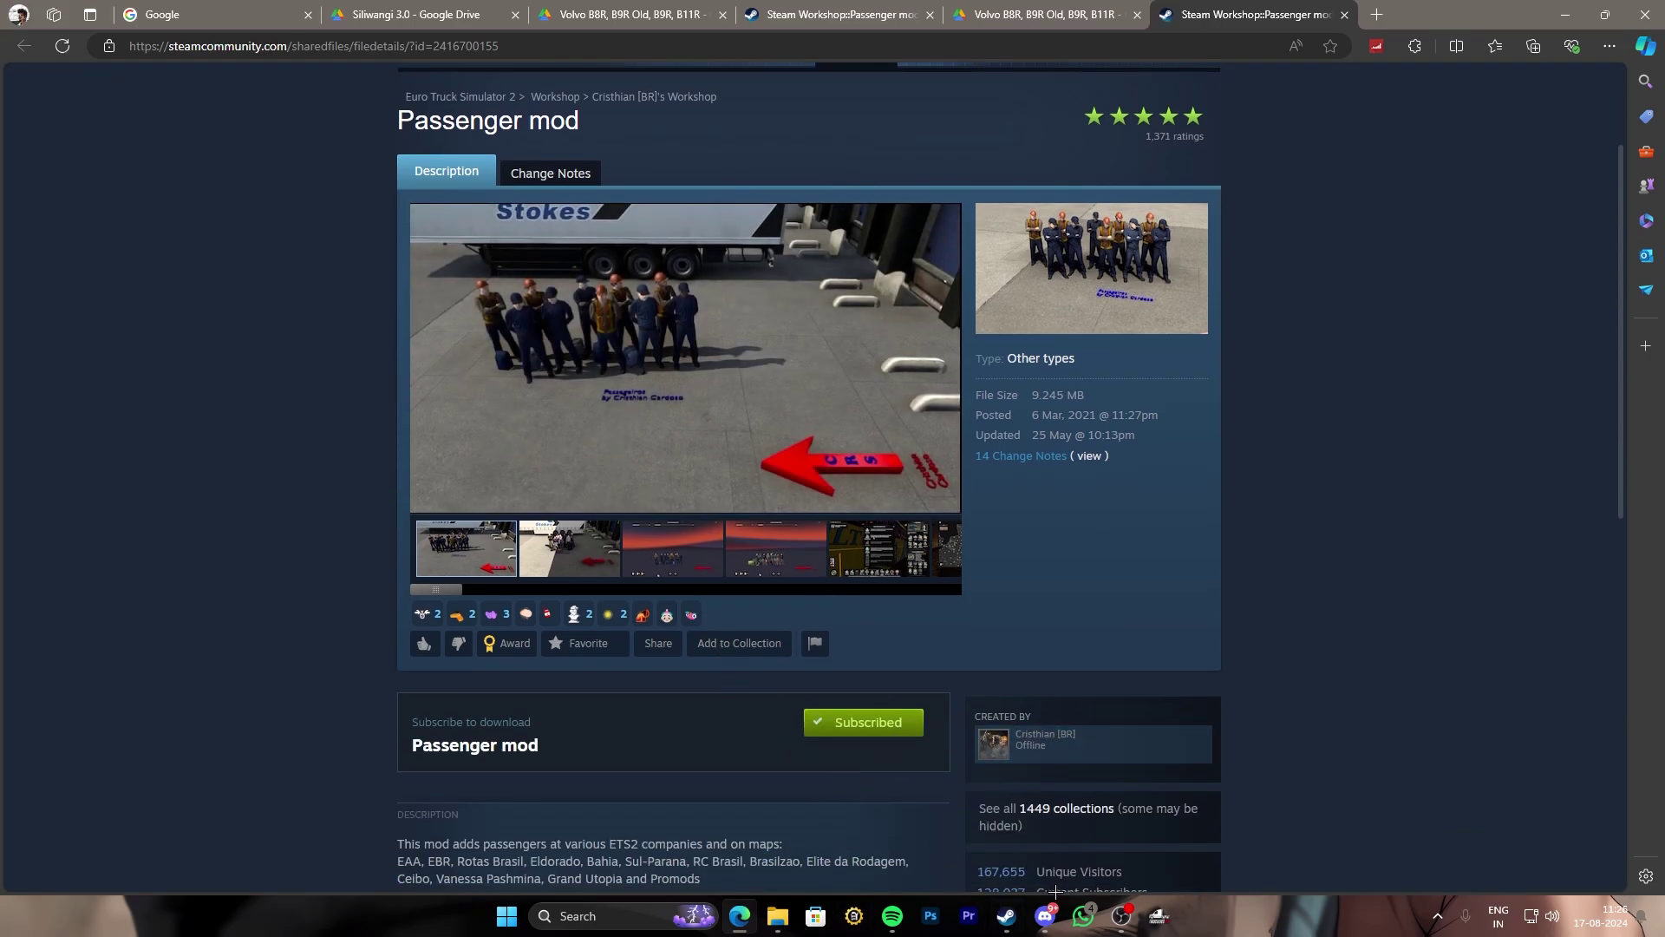
click(1566, 15)
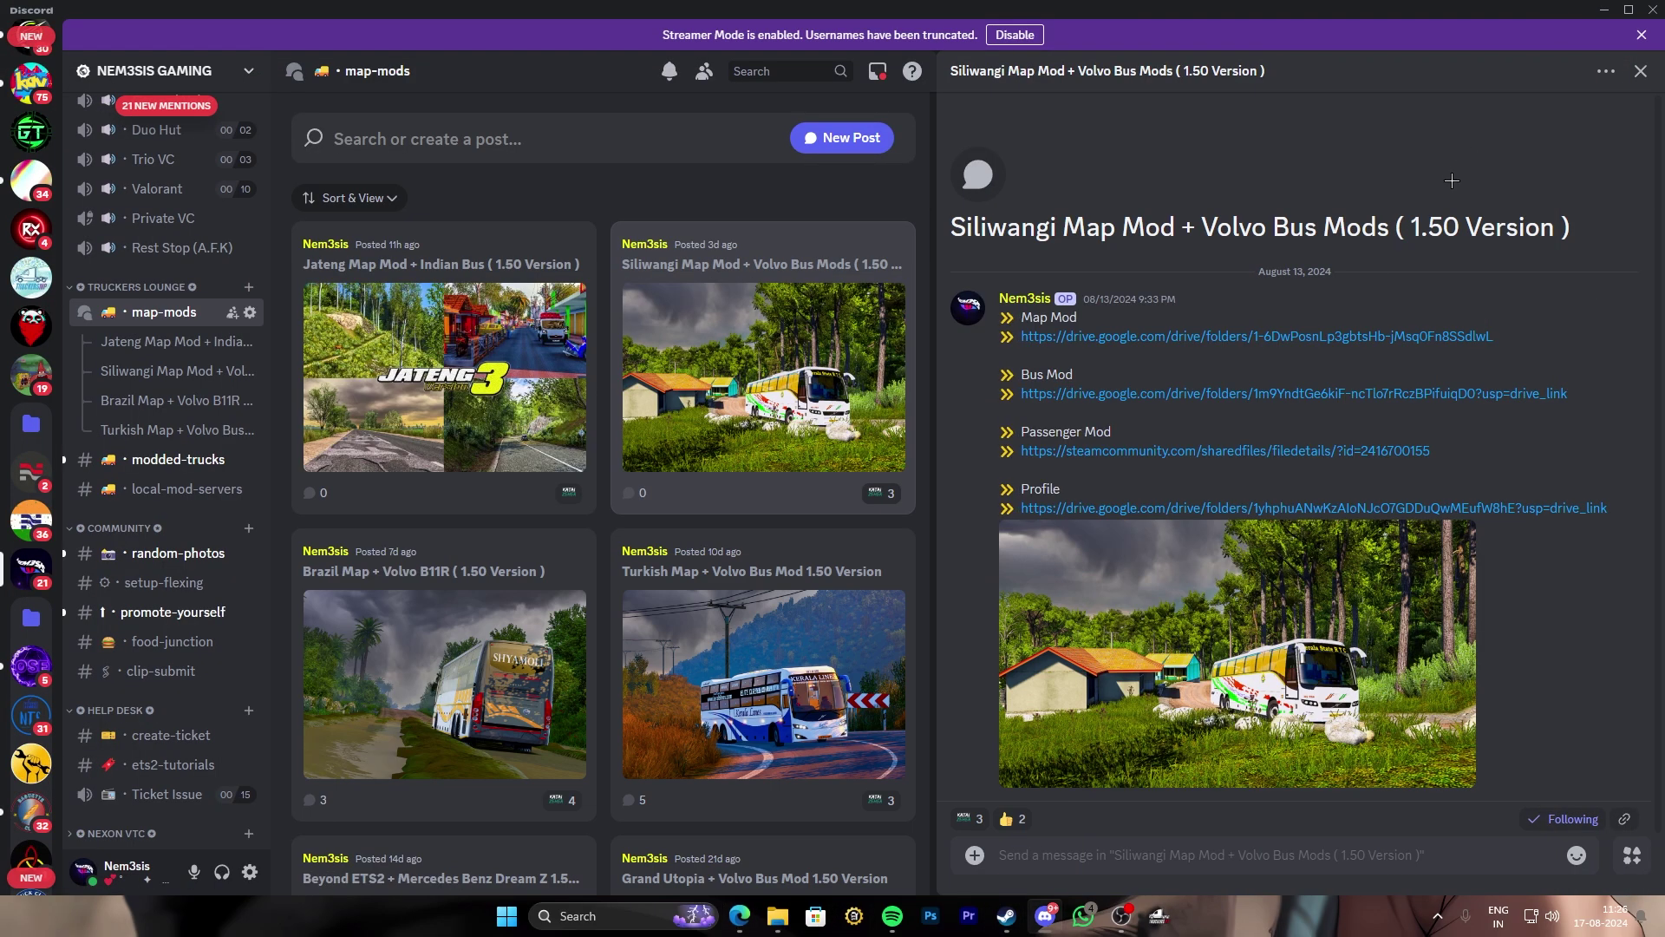
click(1050, 519)
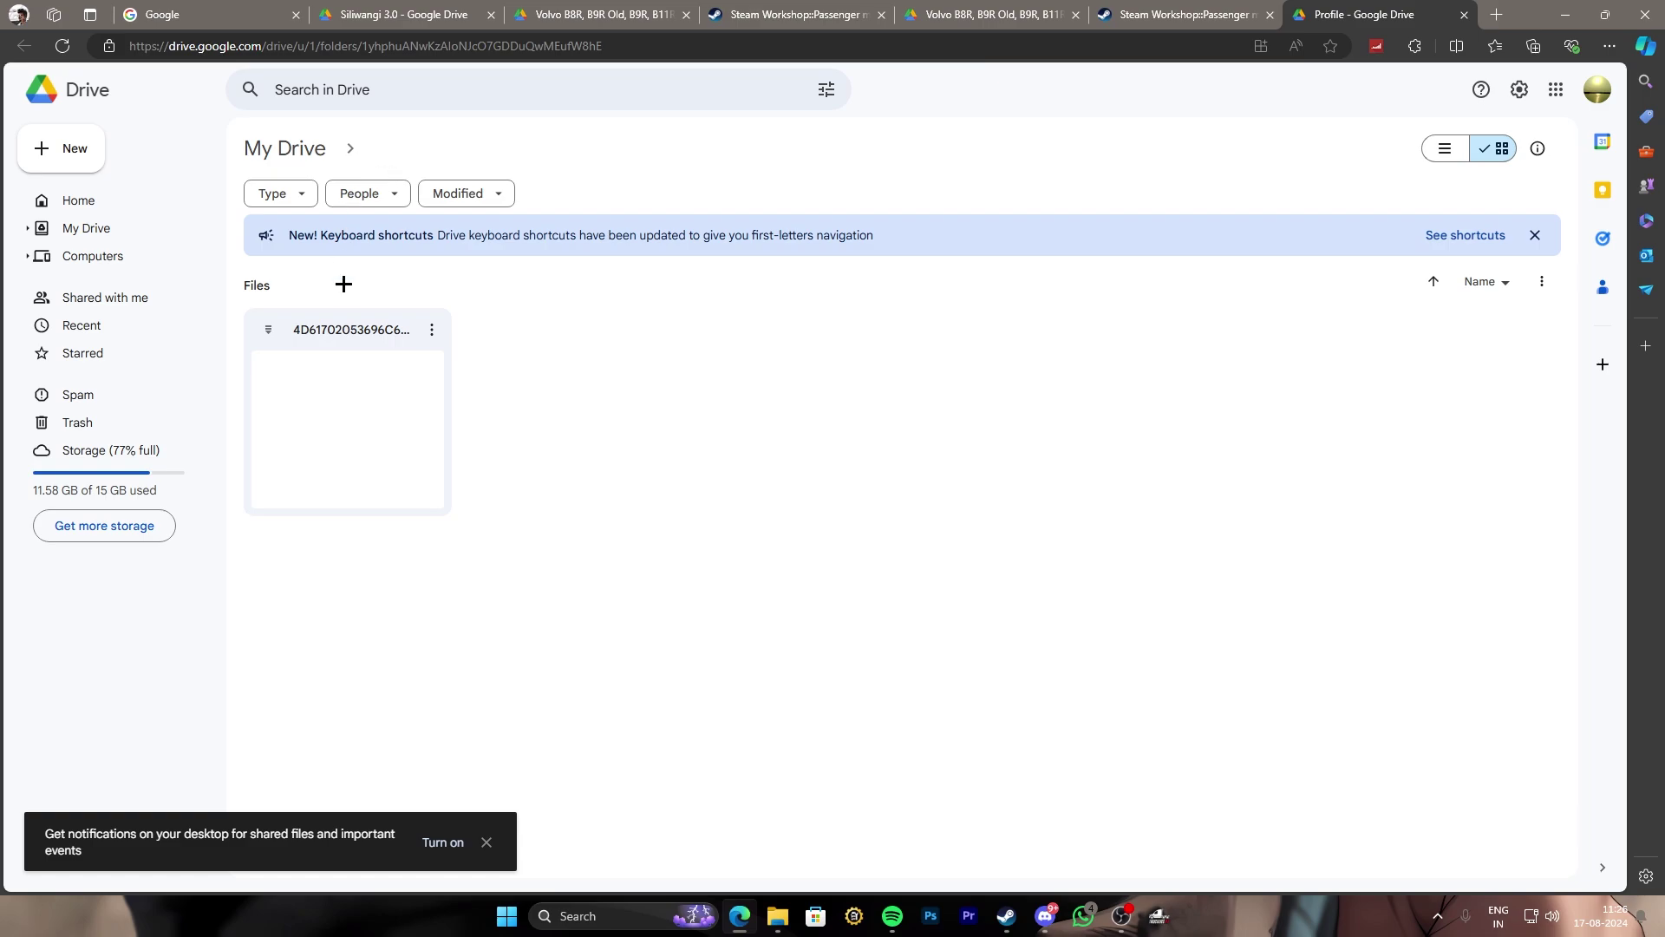
click(353, 479)
right_click(381, 363)
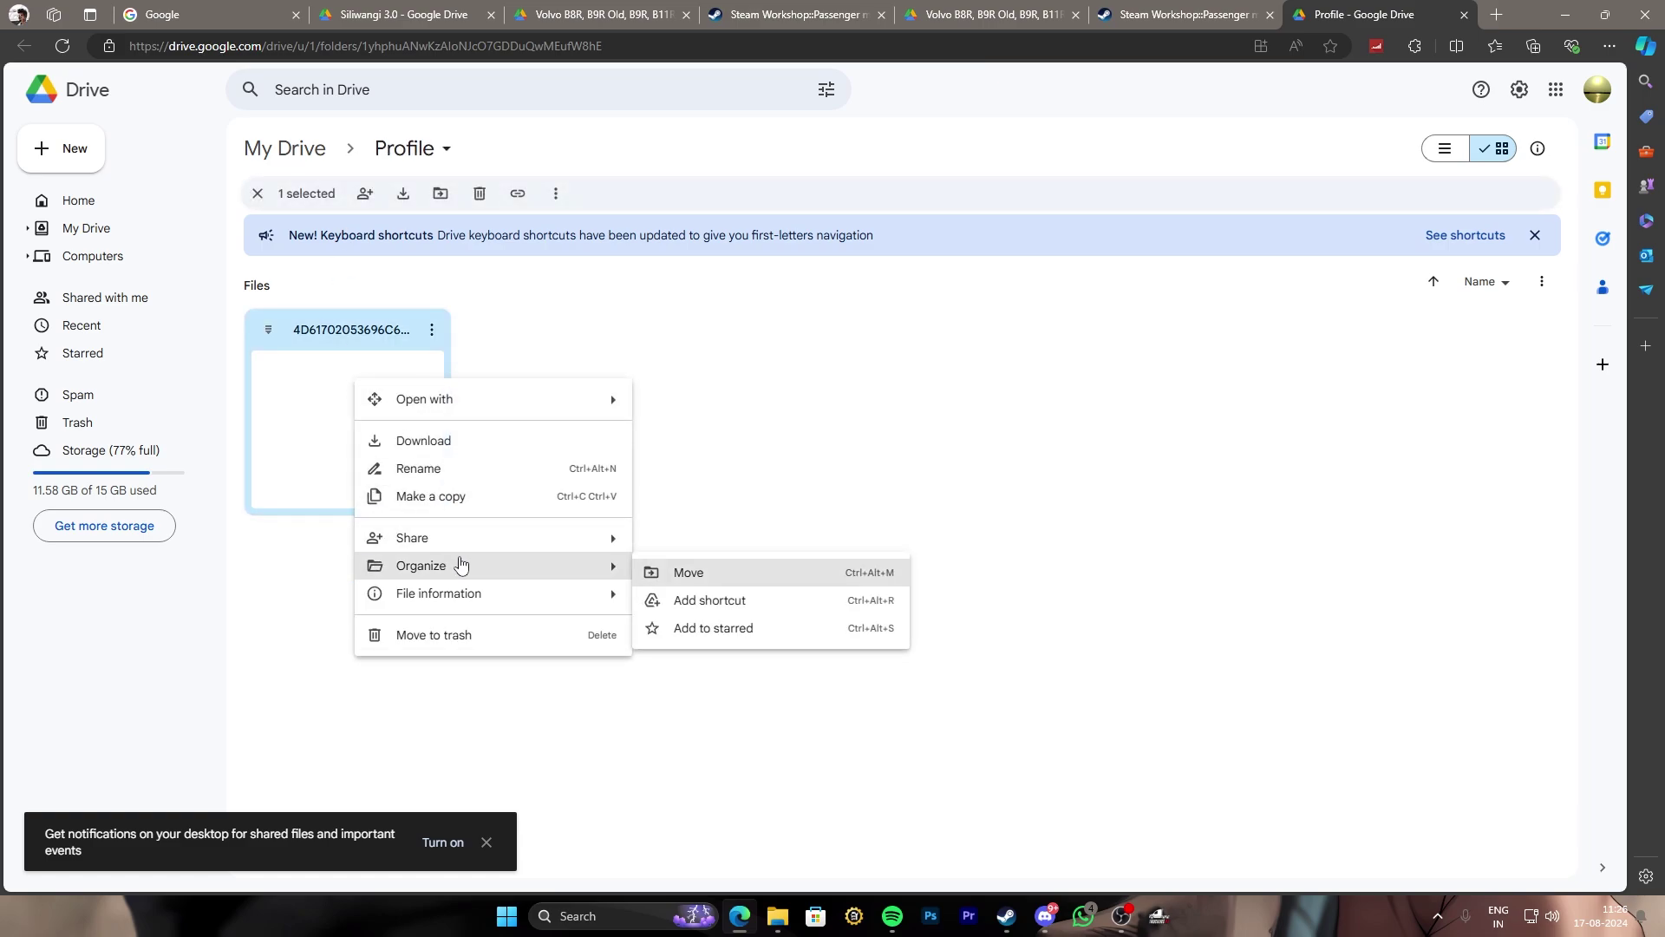
click(446, 441)
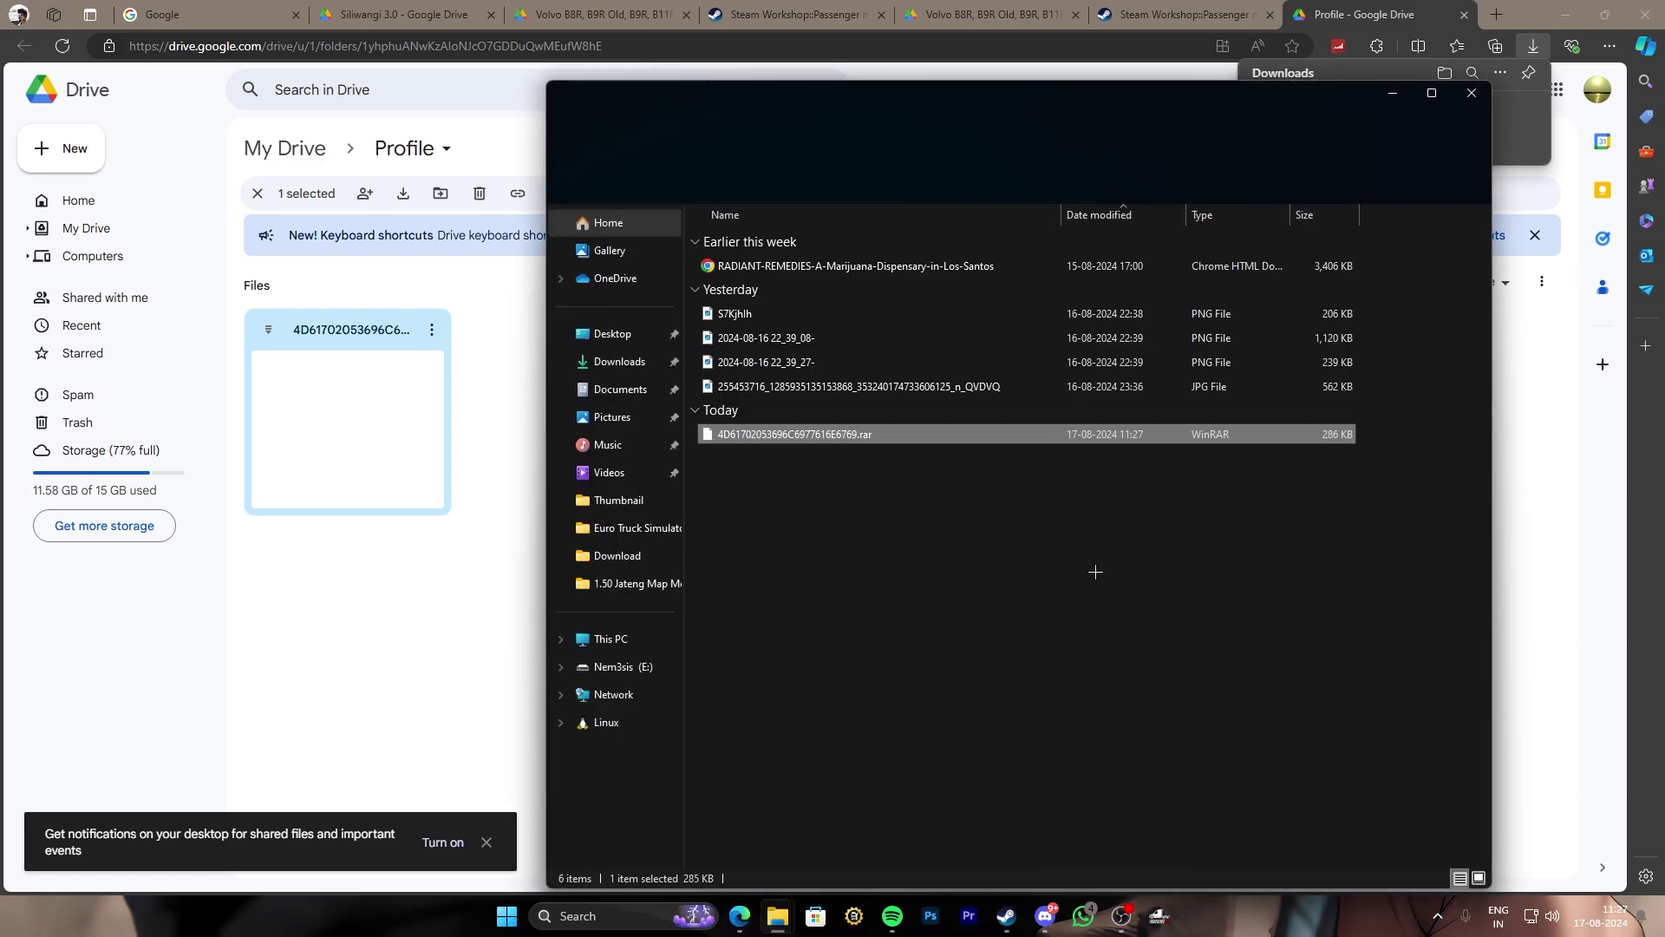
Step: Extract the profile archive and paste it into Documents\Euro Truck Simulator 2\profiles
right_click(921, 439)
mouse_move(963, 655)
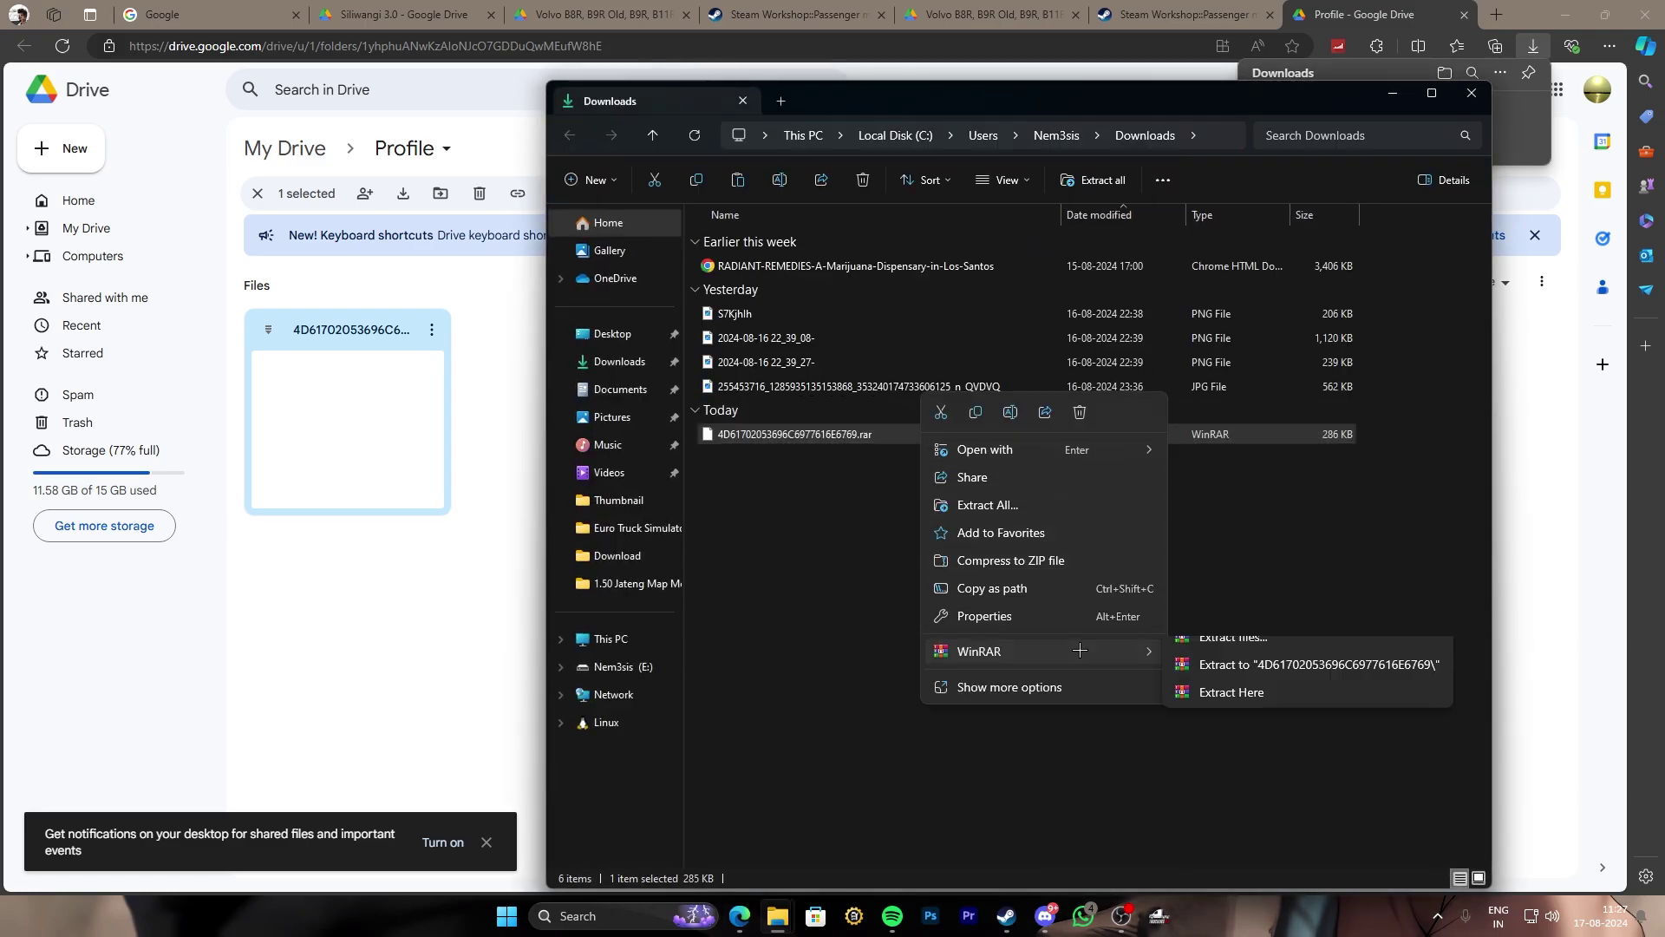
click(1281, 732)
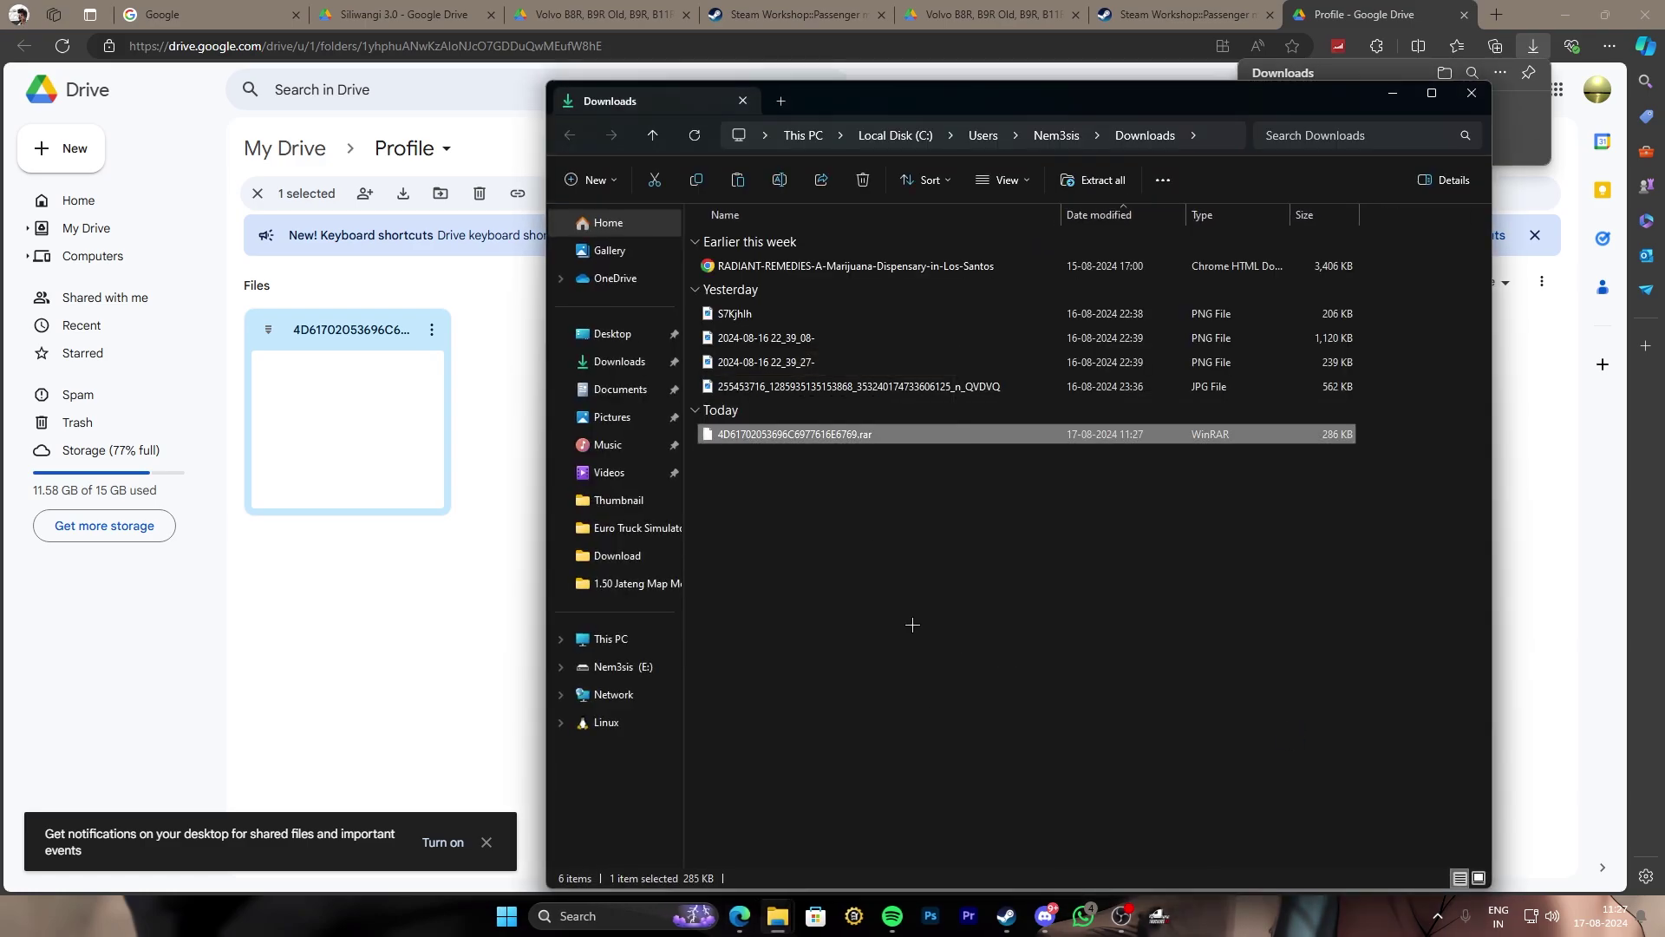
click(862, 282)
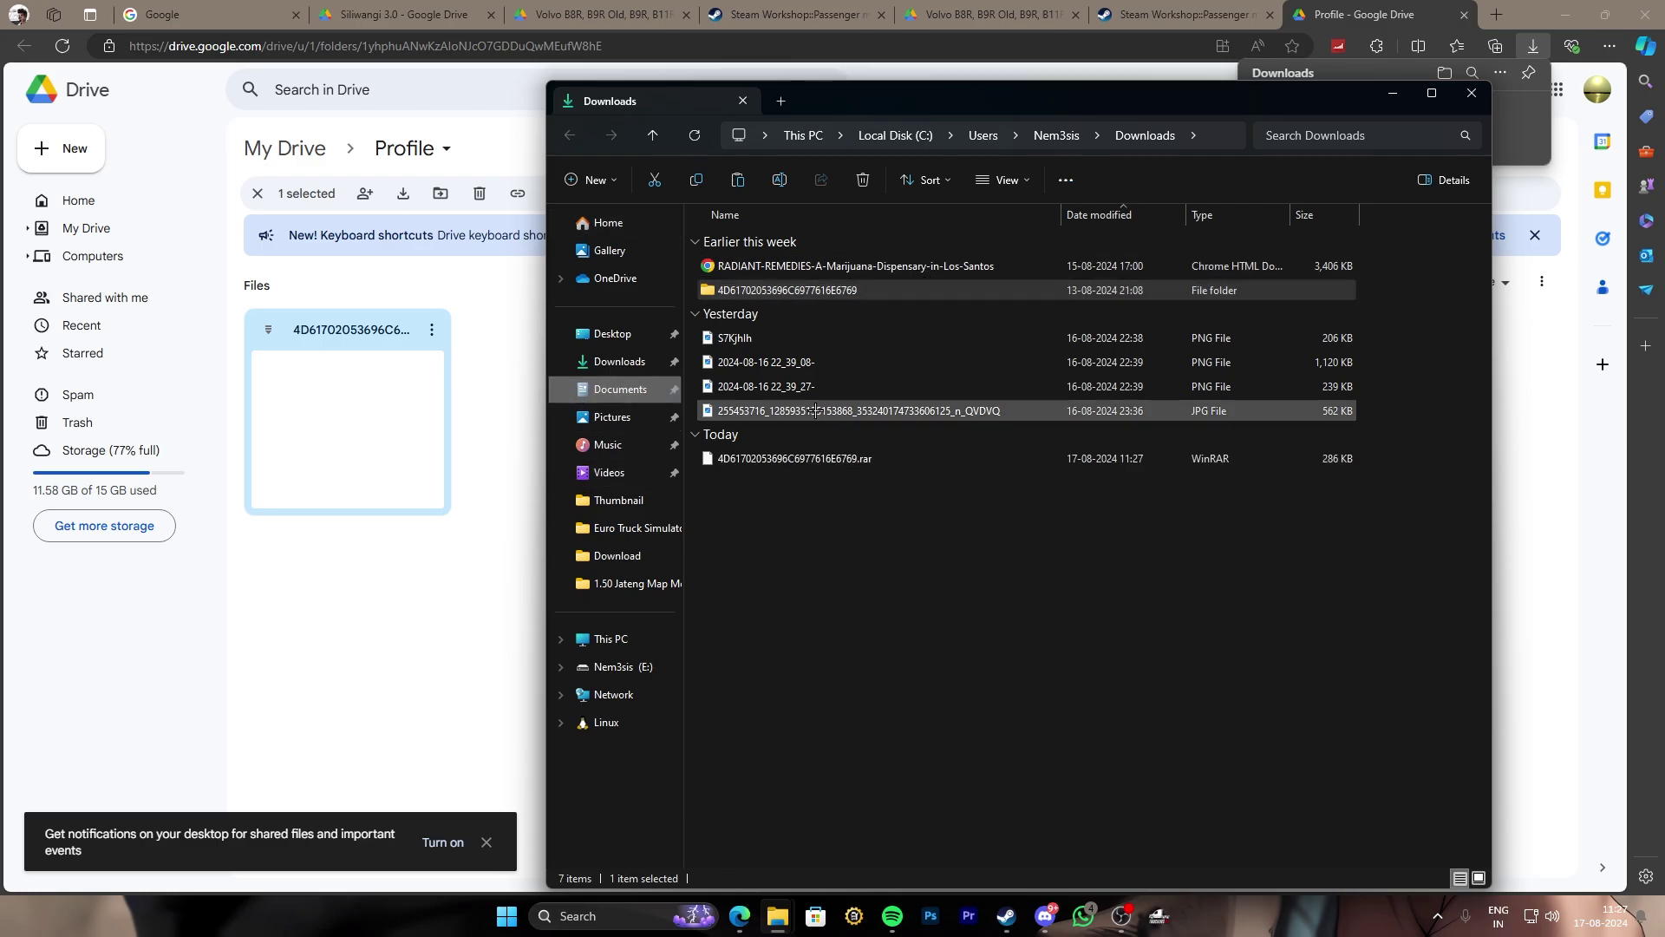
click(629, 390)
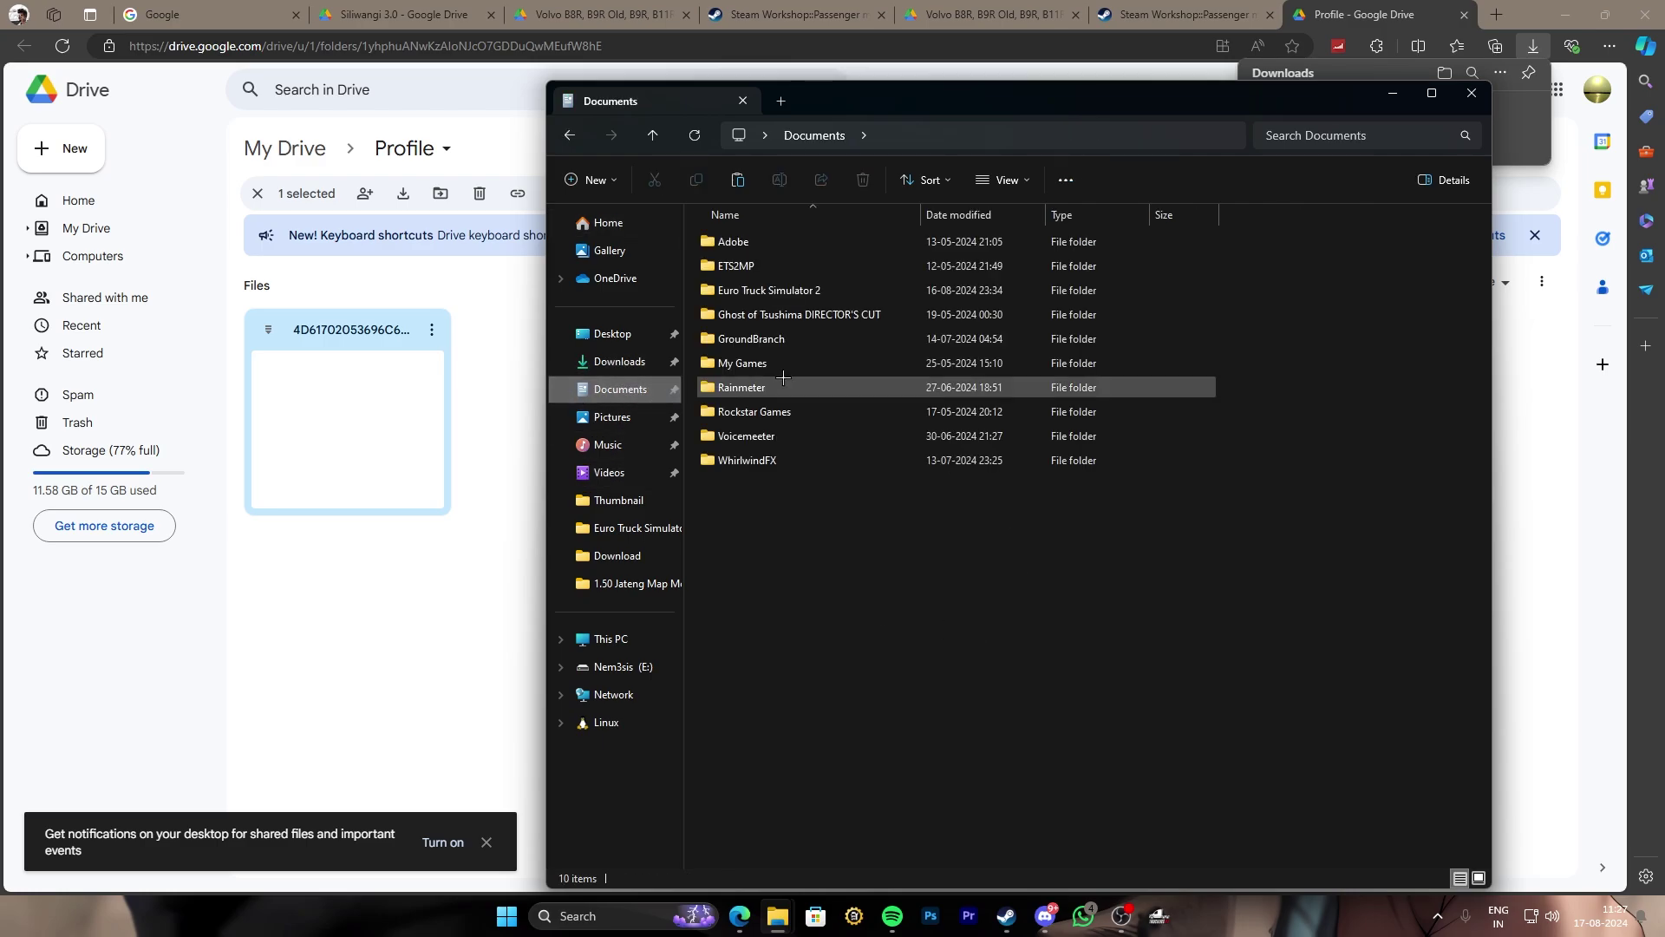
double_click(851, 286)
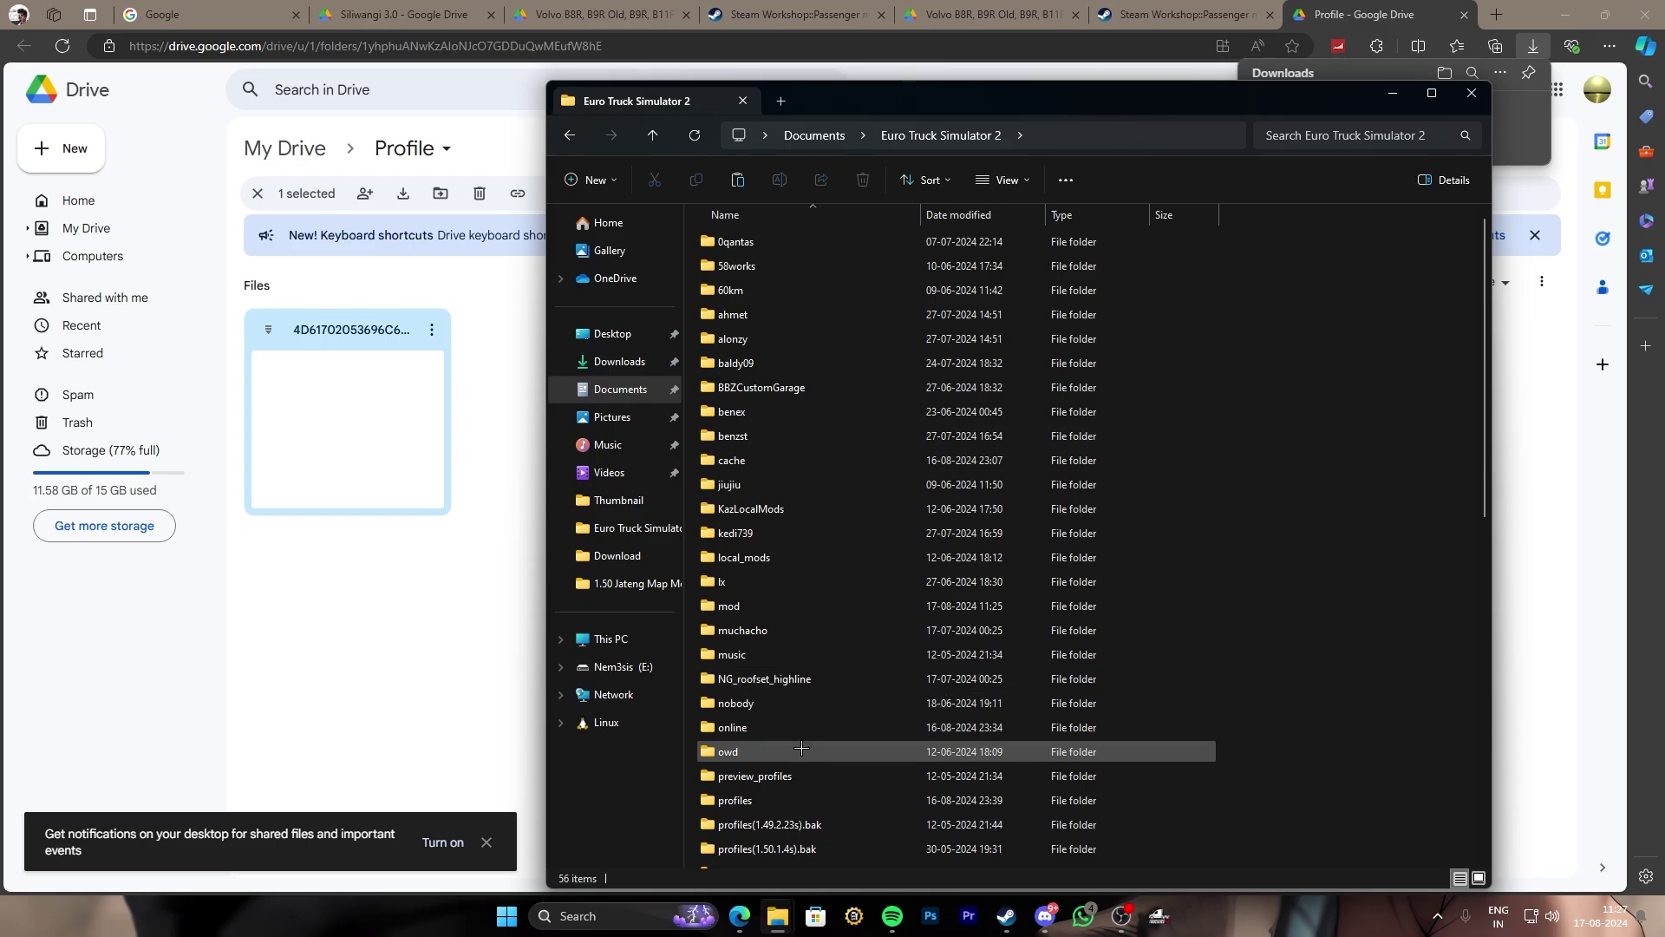
double_click(824, 799)
right_click(926, 513)
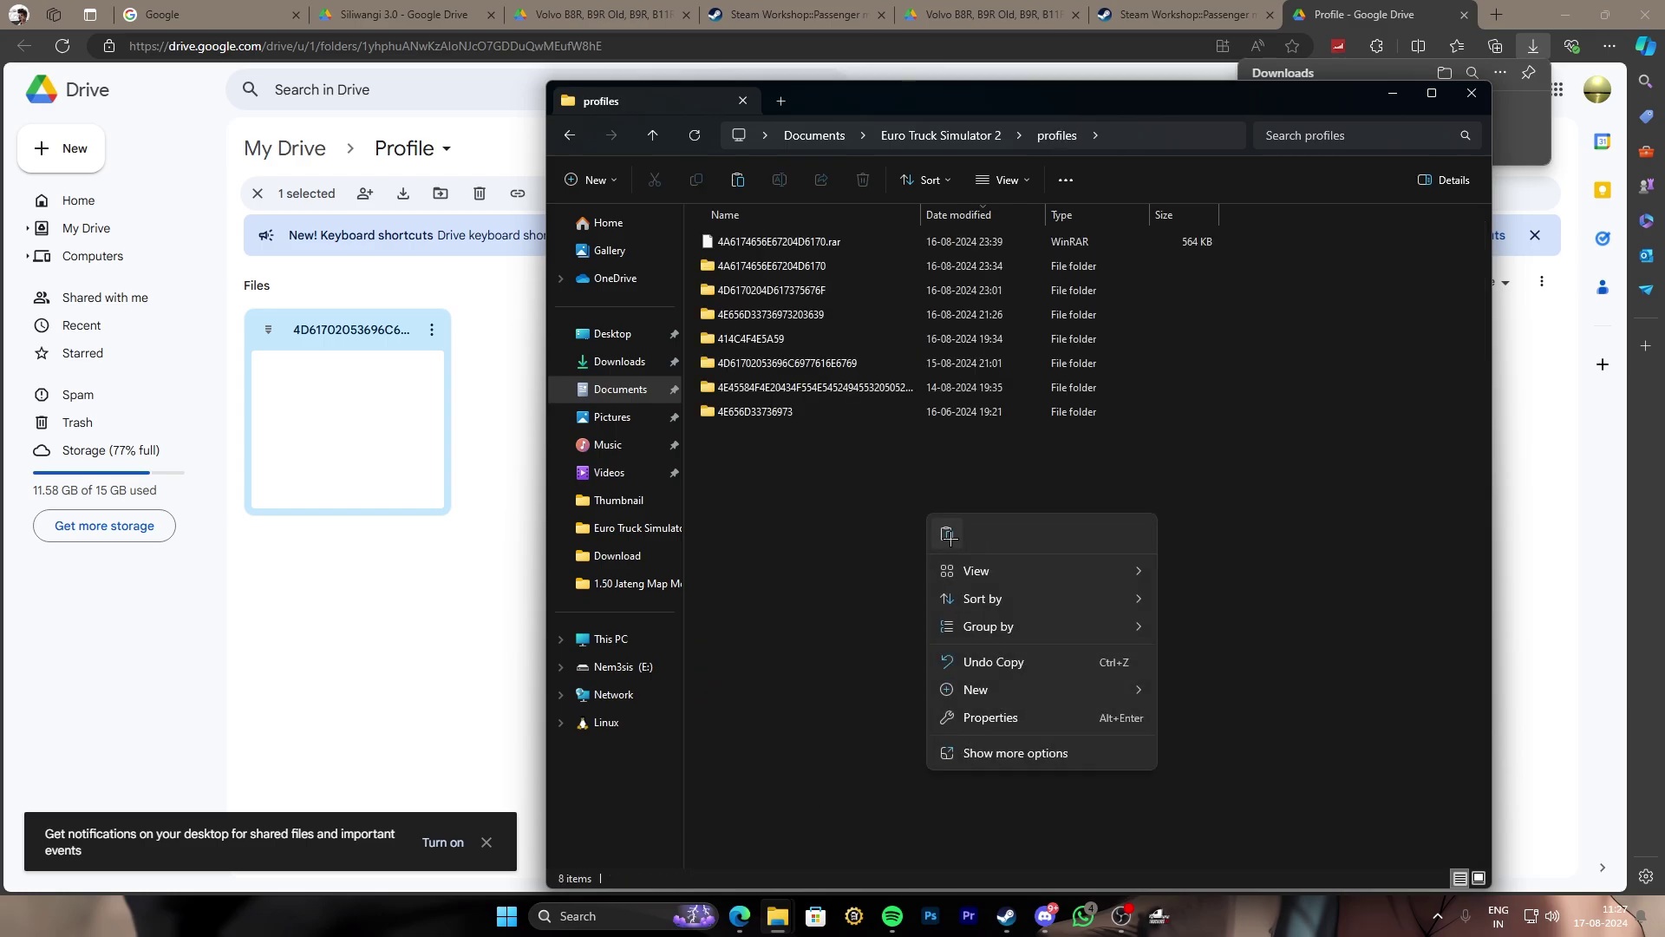
click(949, 535)
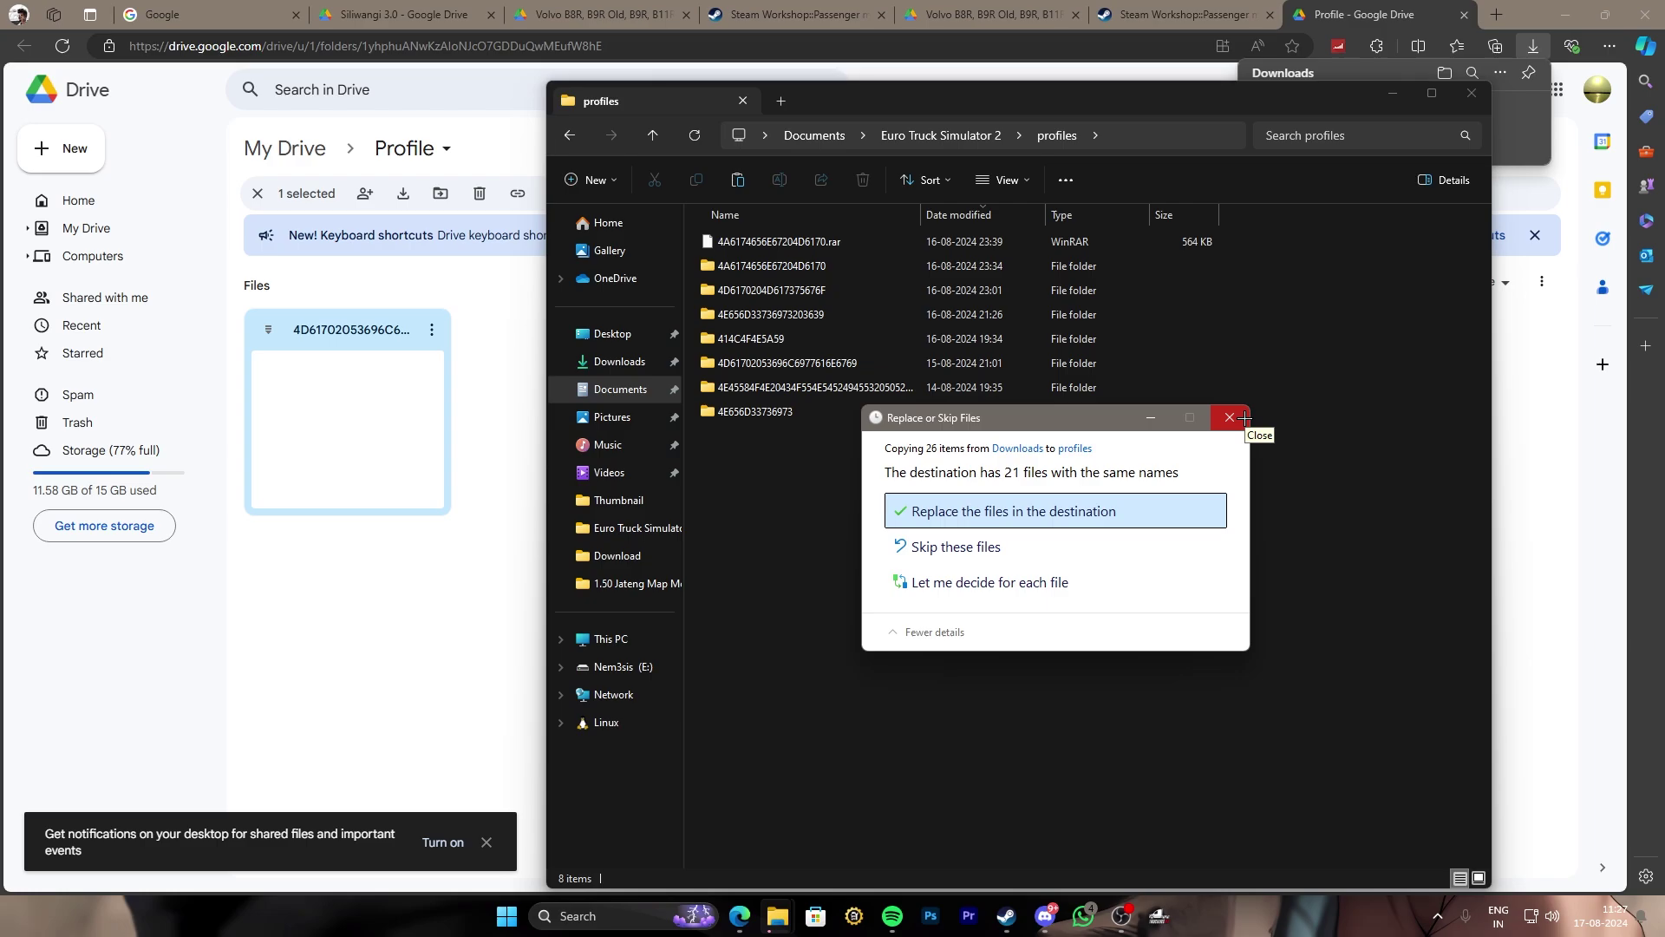
click(1245, 418)
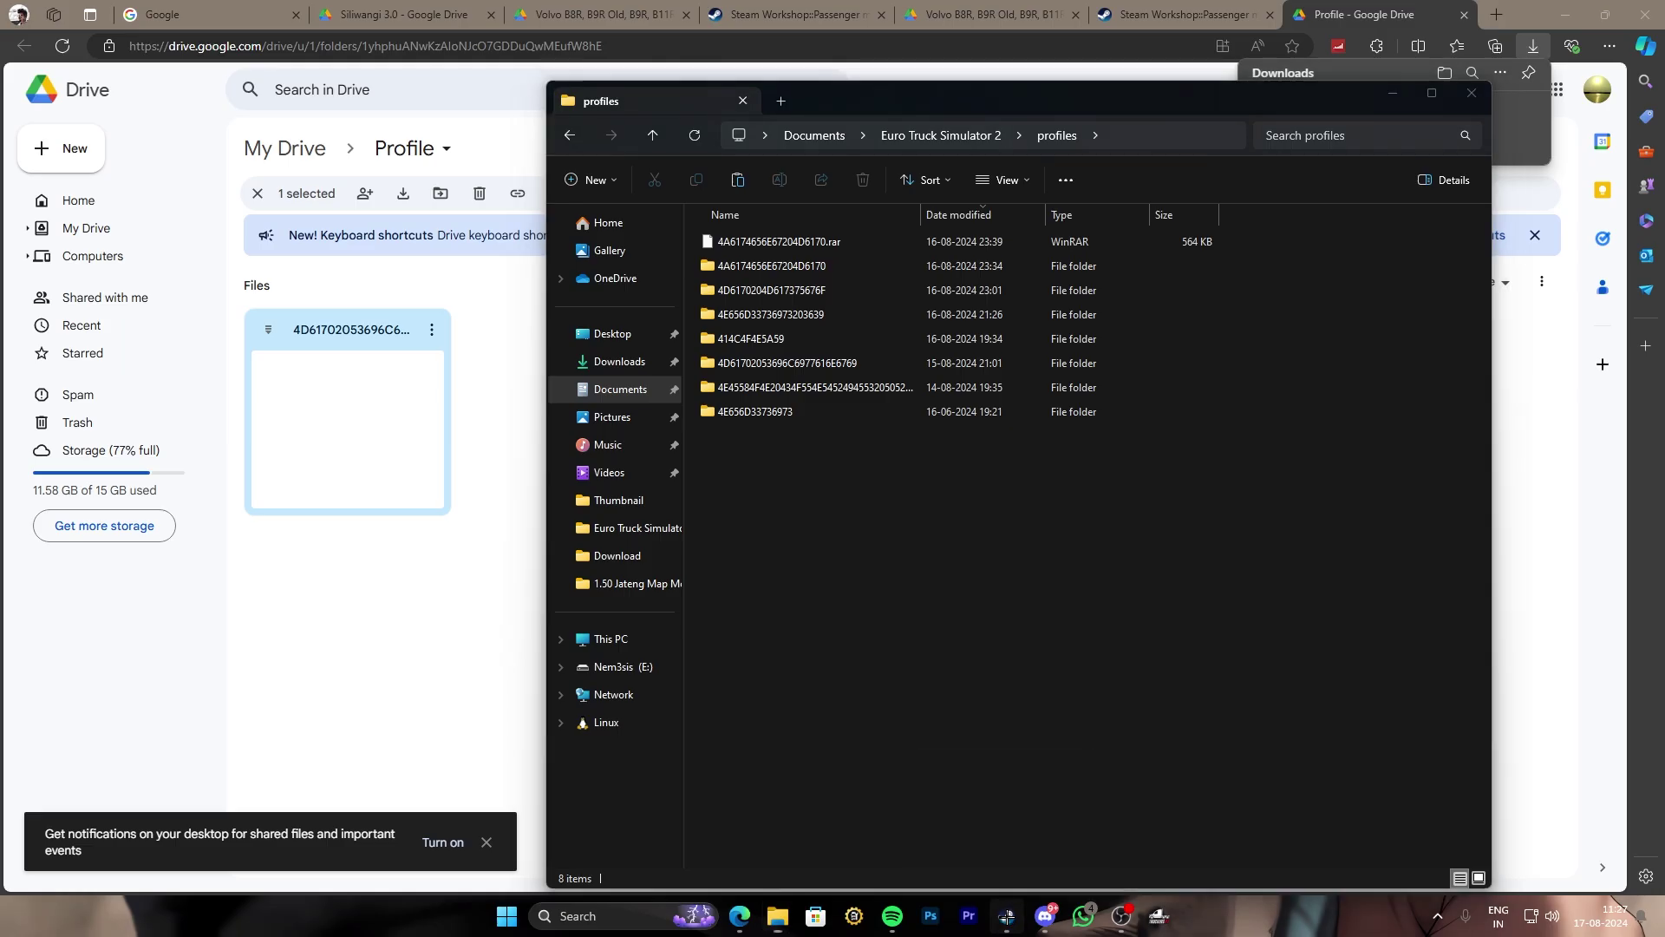
Step: Launch Euro Truck Simulator 2 from the Steam Library with the default launch option
click(1006, 916)
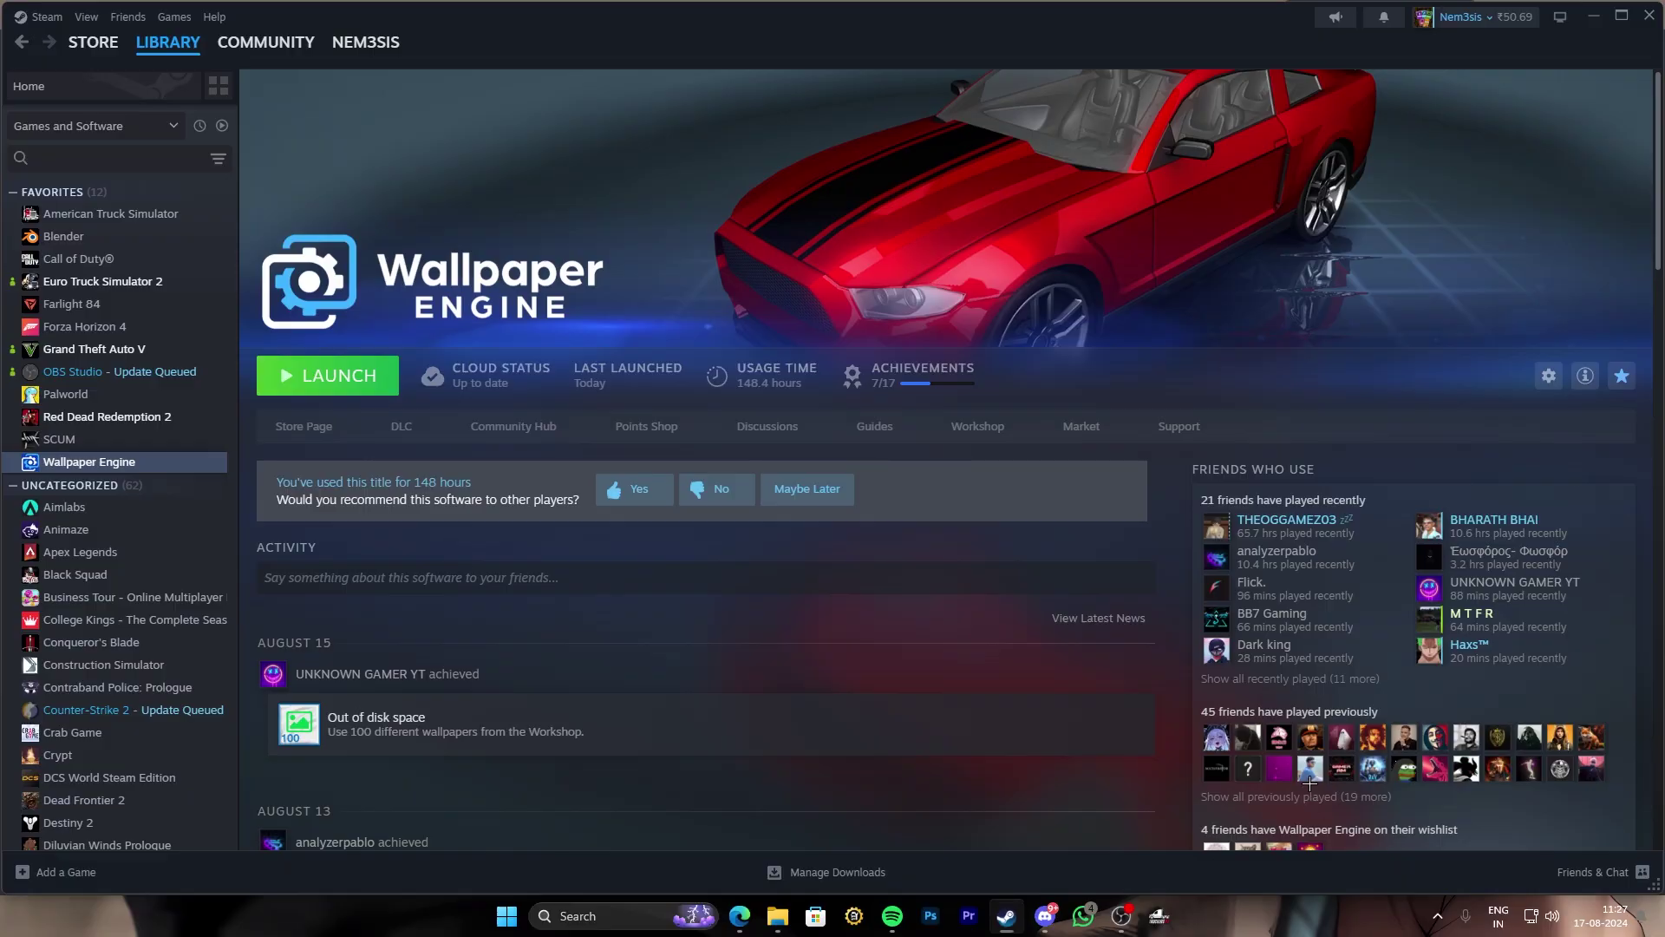
double_click(208, 287)
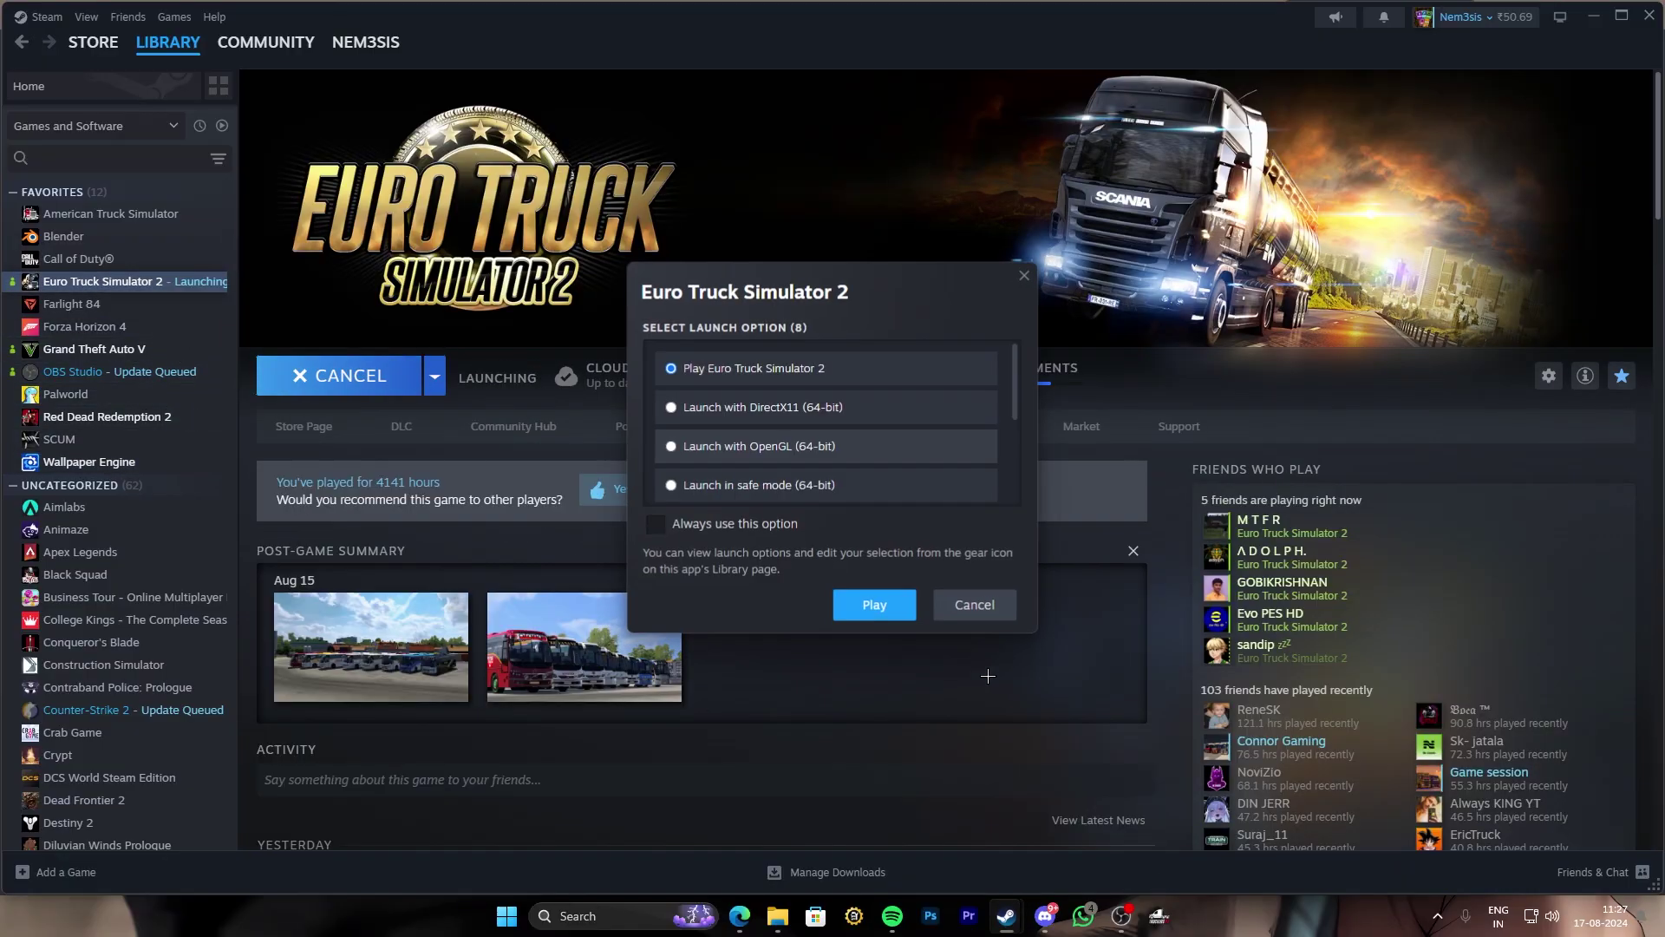
click(837, 609)
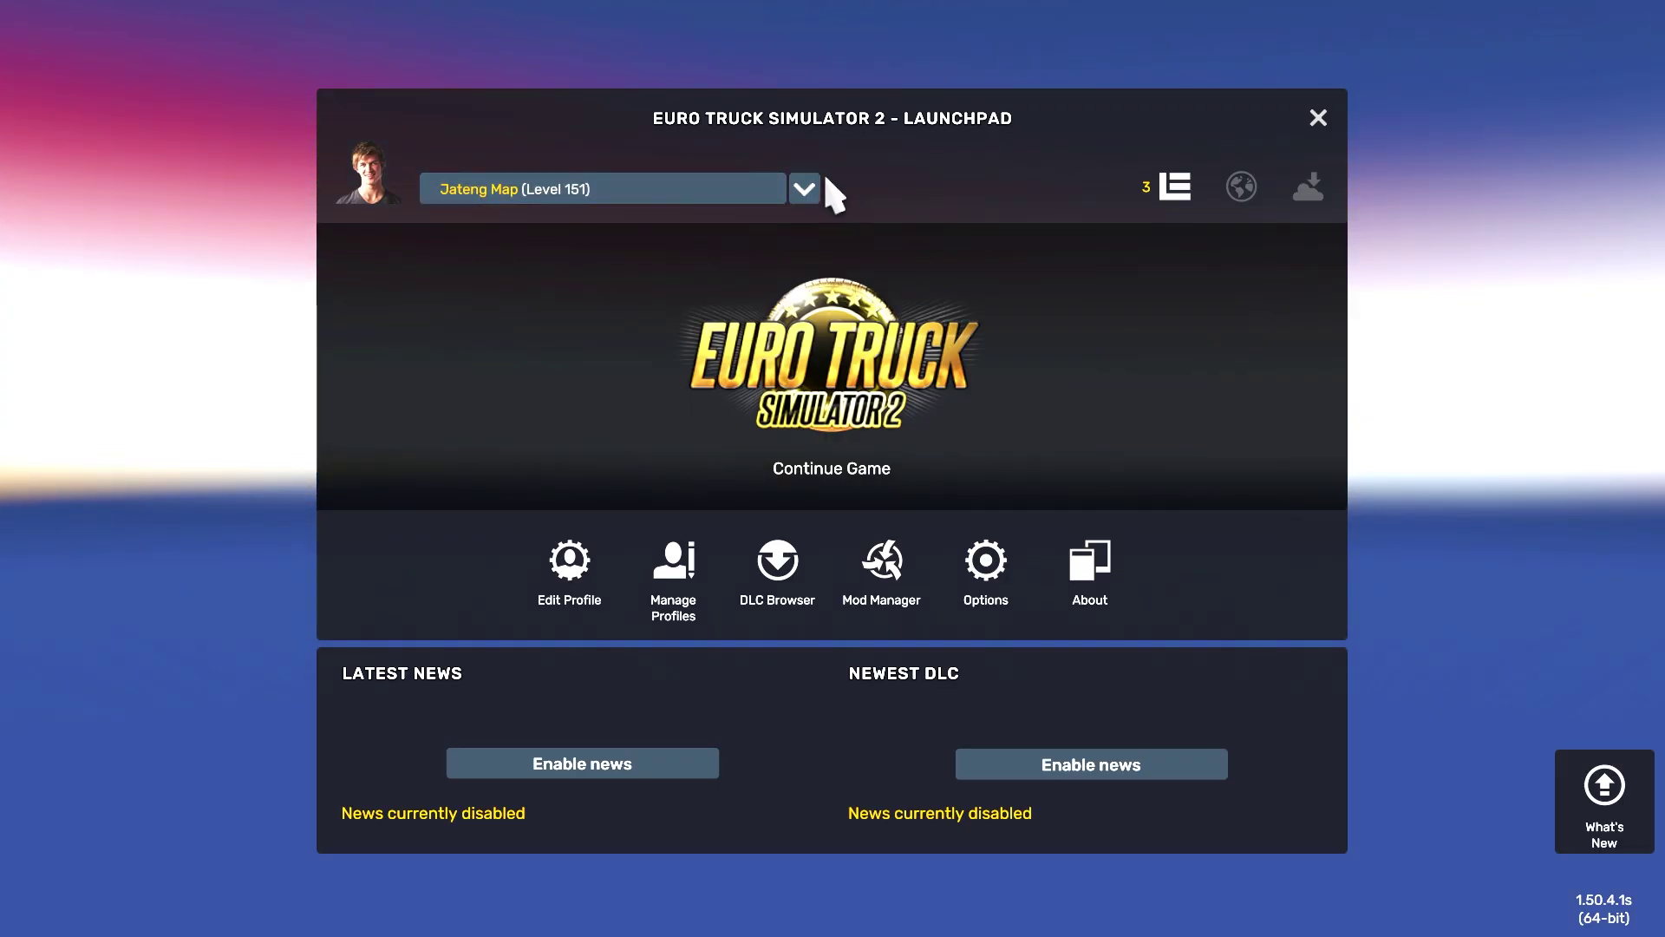
click(804, 189)
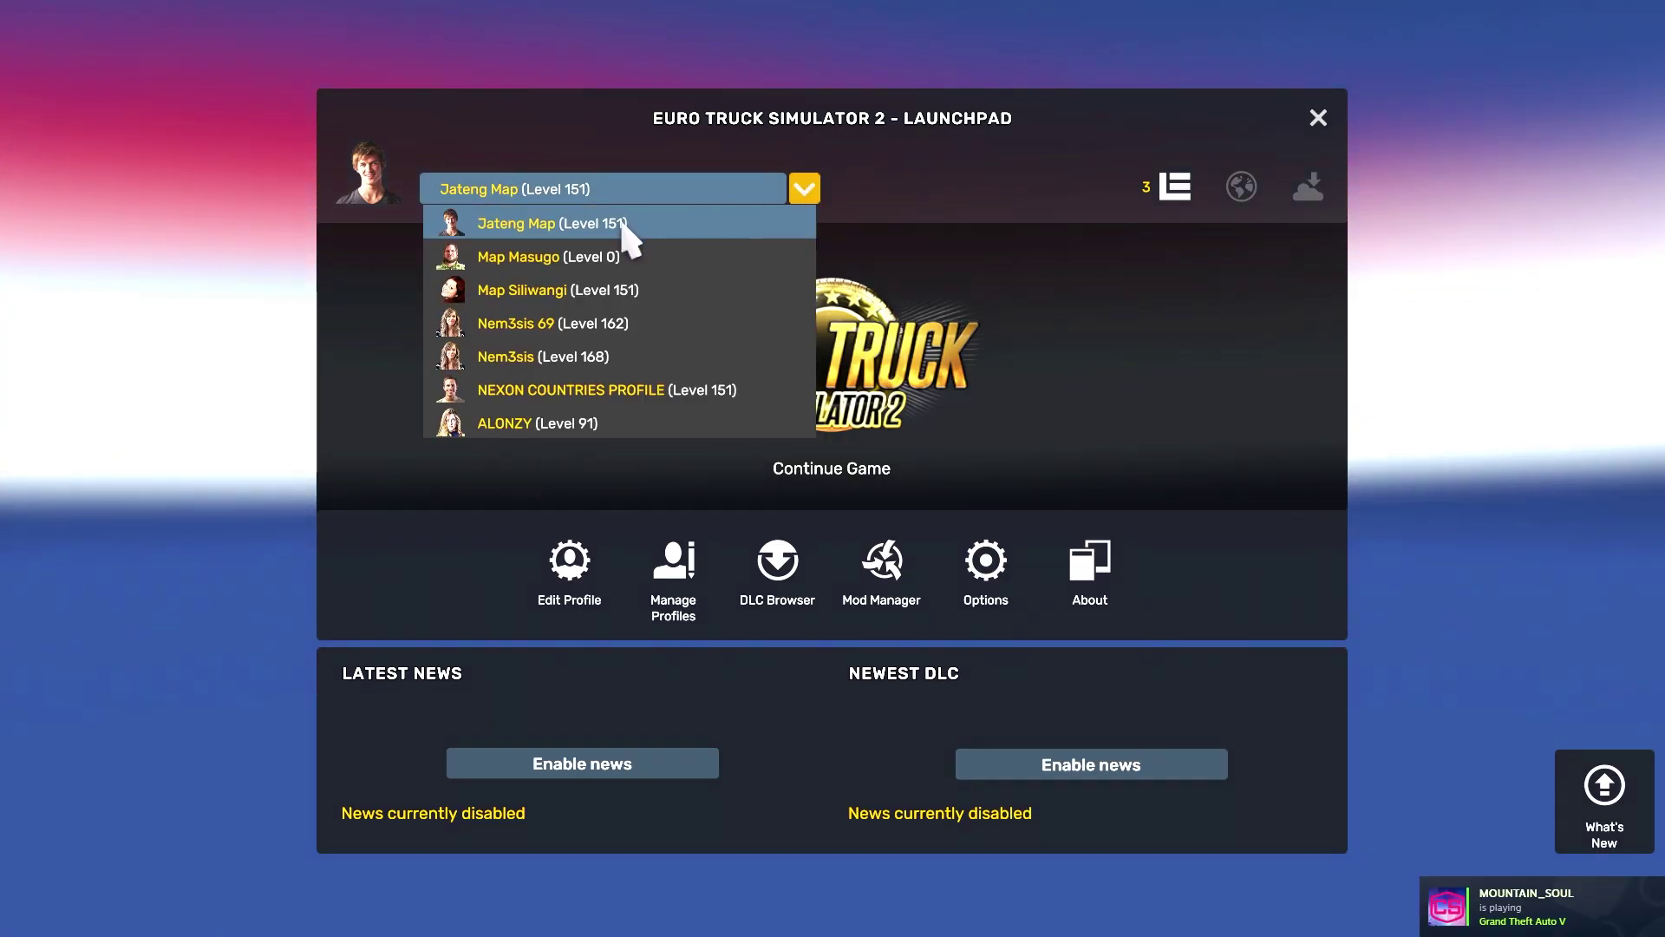
Step: Load the Map Siliwangi (Level 151) profile, continue the game and accept the convoy's progress
click(539, 289)
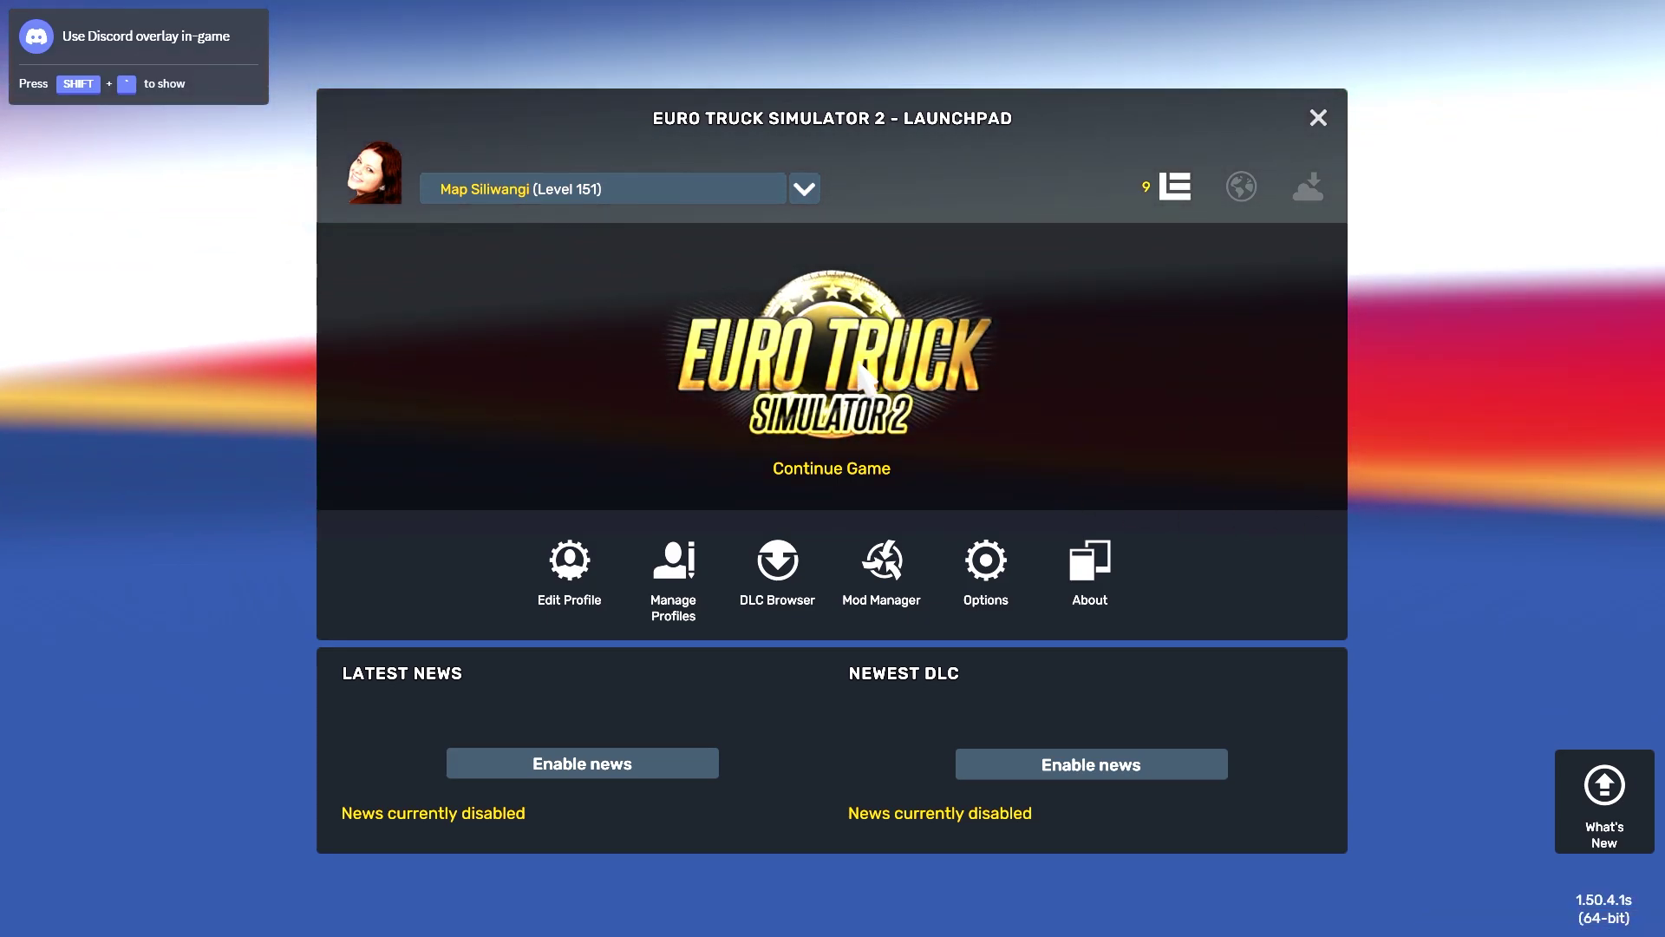
click(862, 375)
click(1164, 555)
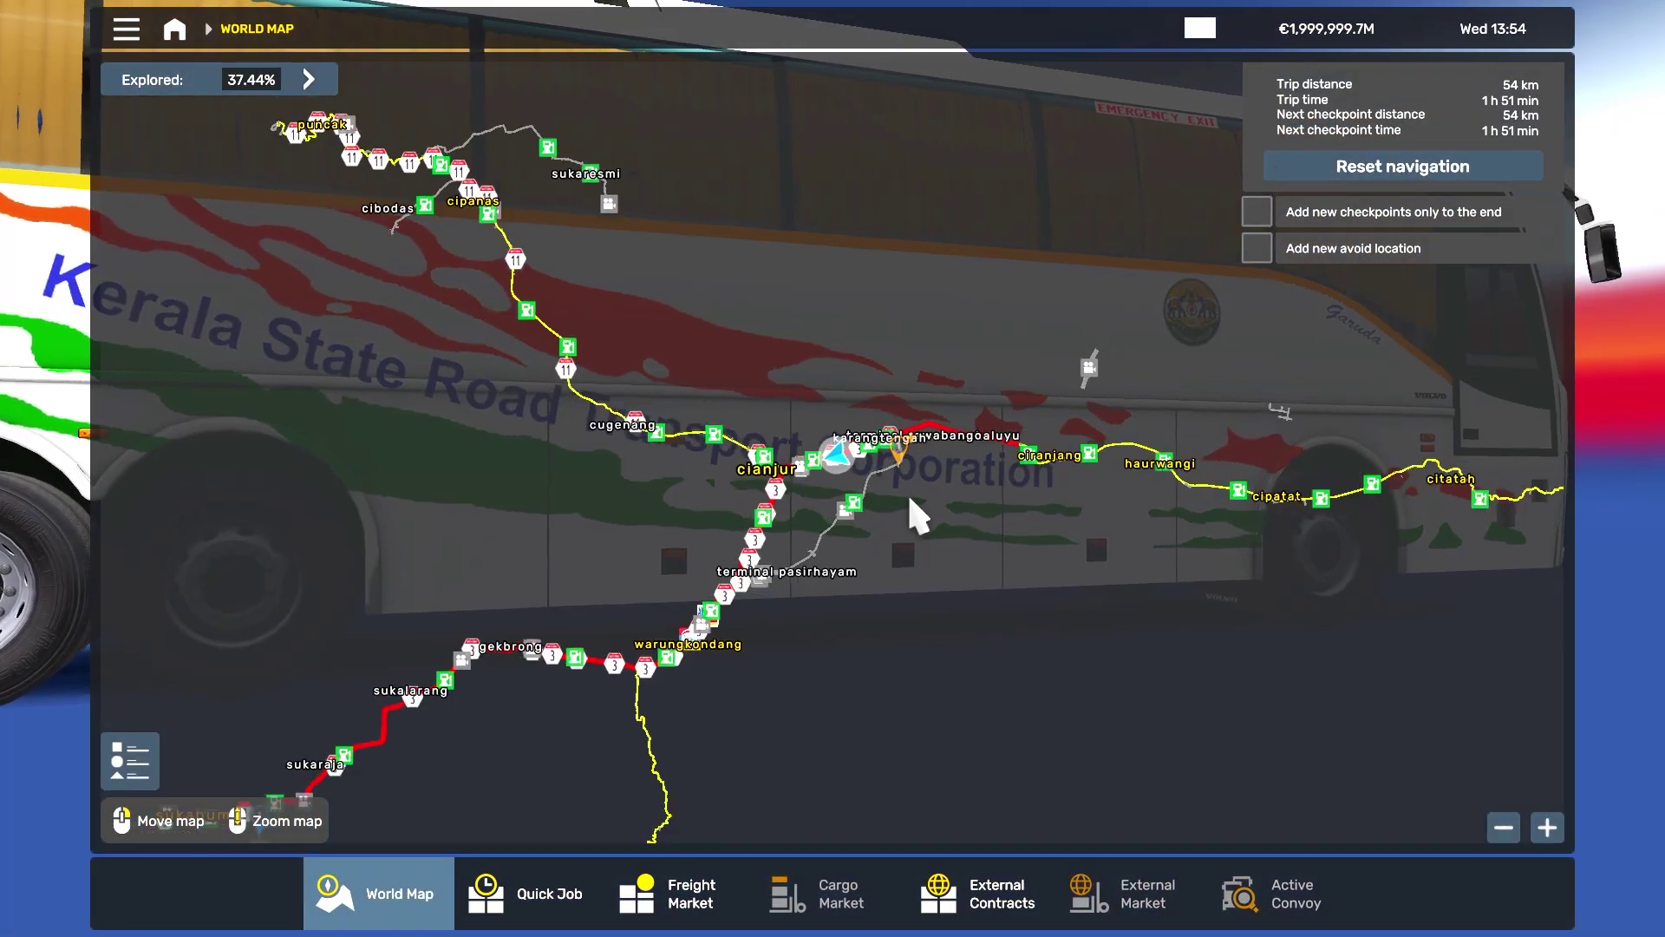
Step: Reset navigation on the World Map, clearing the planned route and its checkpoints
scroll(907, 492, down, 3)
scroll(863, 584, up, 3)
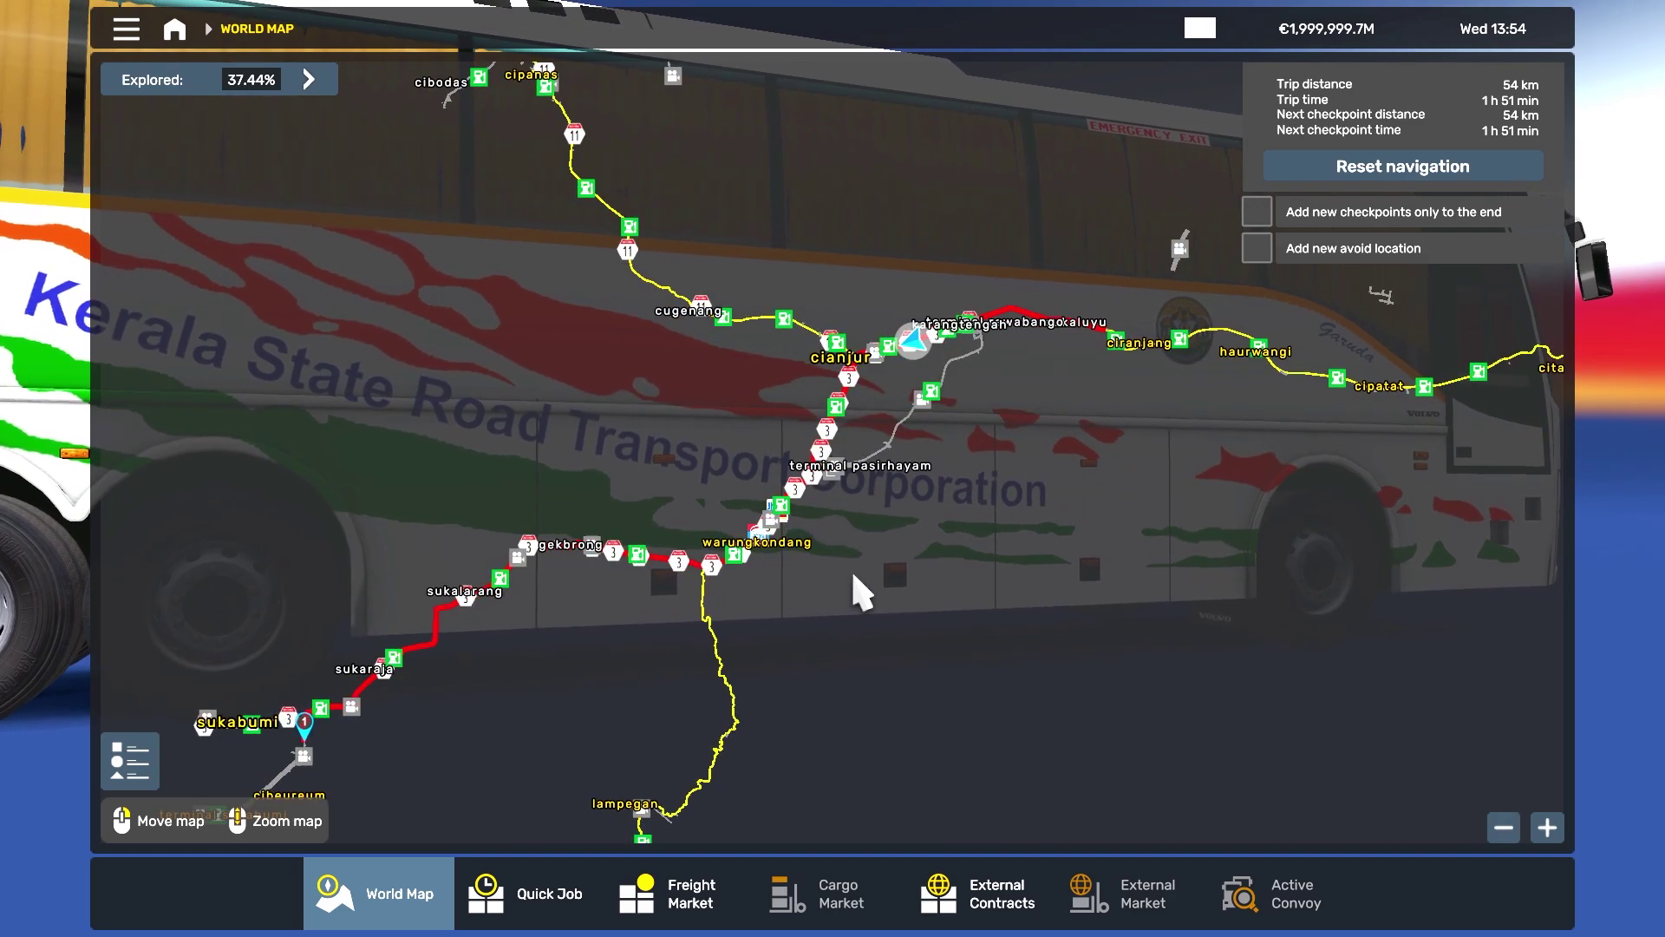
drag(743, 651, 945, 408)
scroll(945, 407, up, 1)
click(942, 395)
click(524, 512)
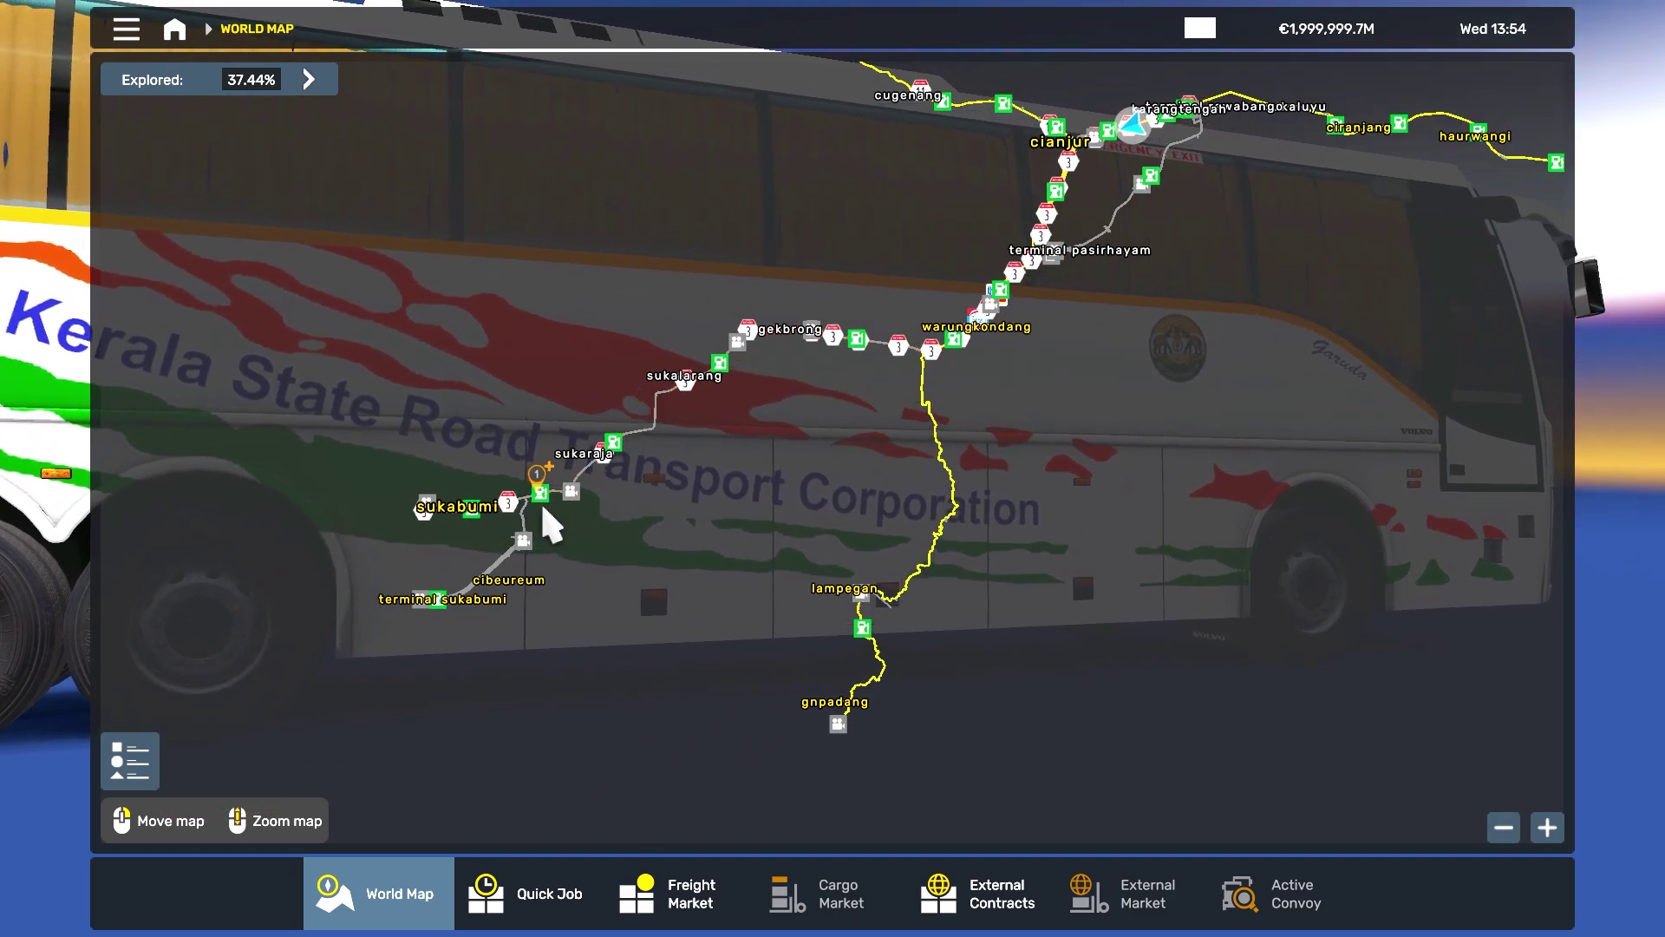
Step: Place a new waypoint on the road near the truck in the Sukabumi area
mouse_move(1089, 439)
mouse_down()
mouse_move(990, 580)
mouse_move(1059, 736)
mouse_up()
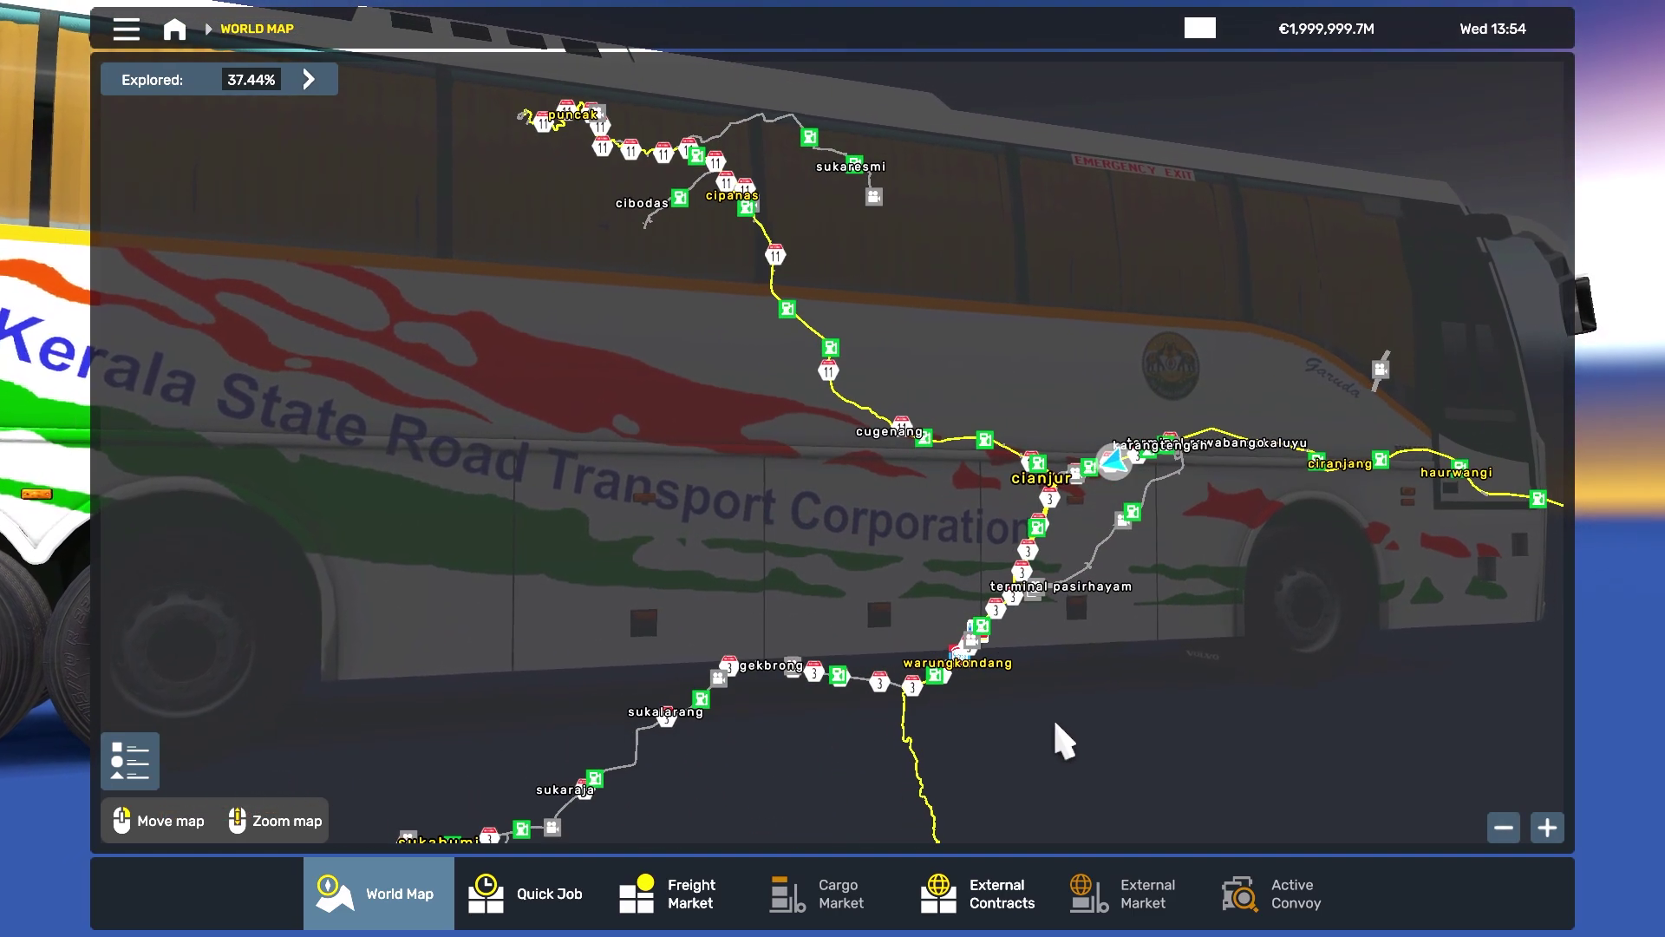
click(970, 455)
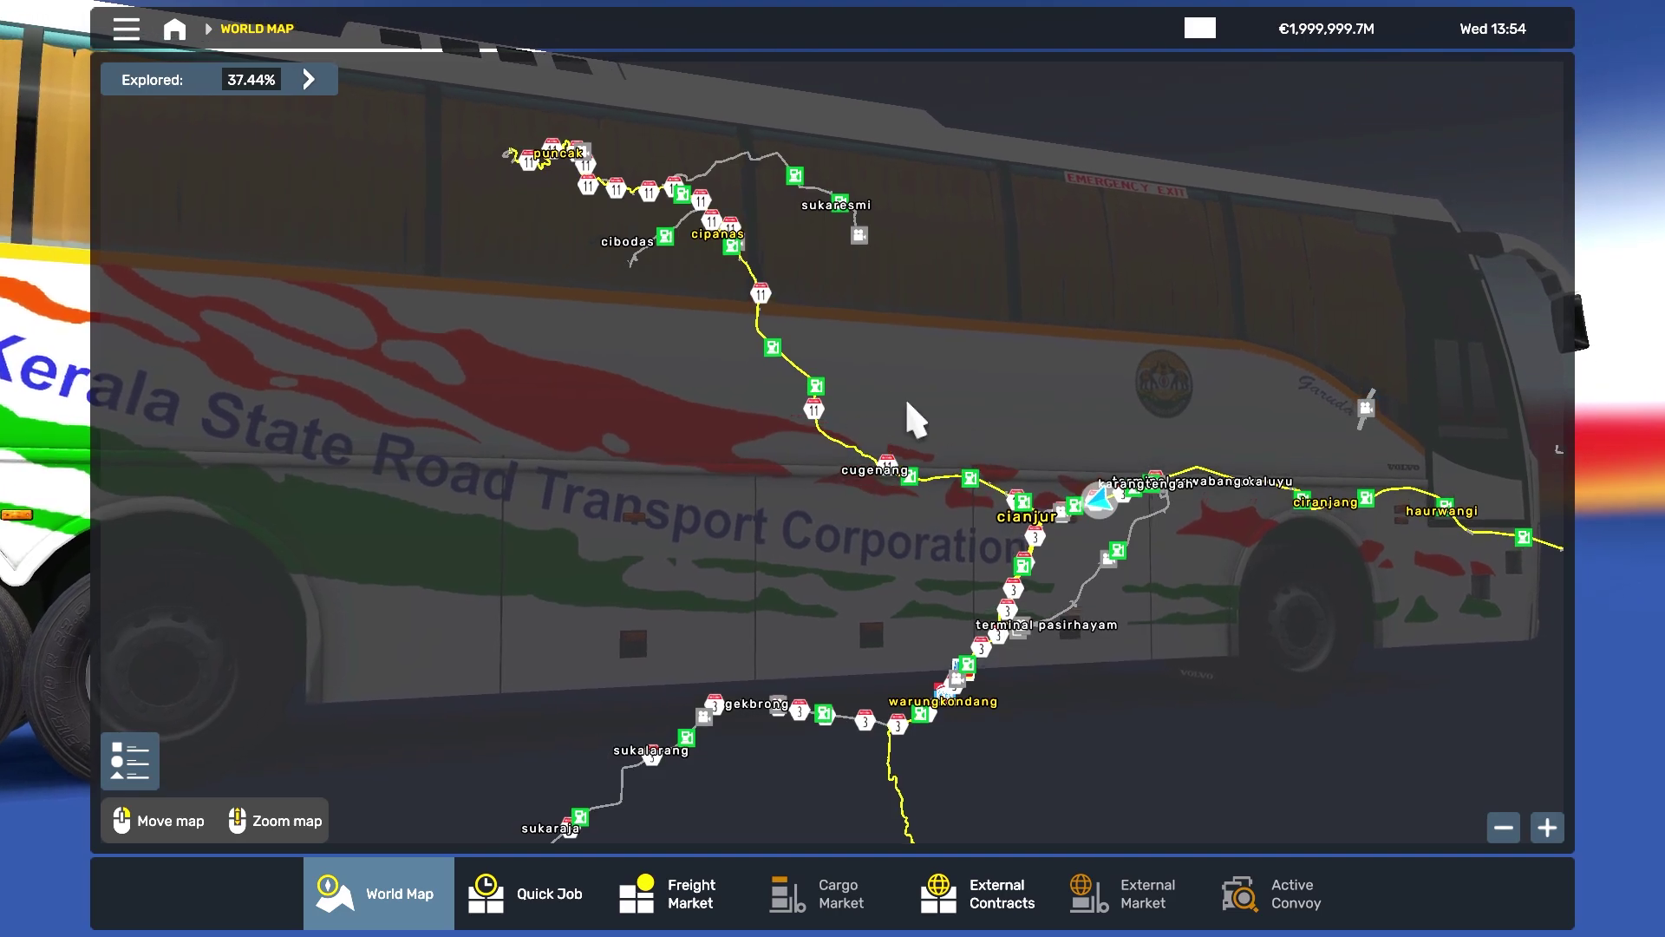
scroll(1296, 541, down, 3)
click(1215, 513)
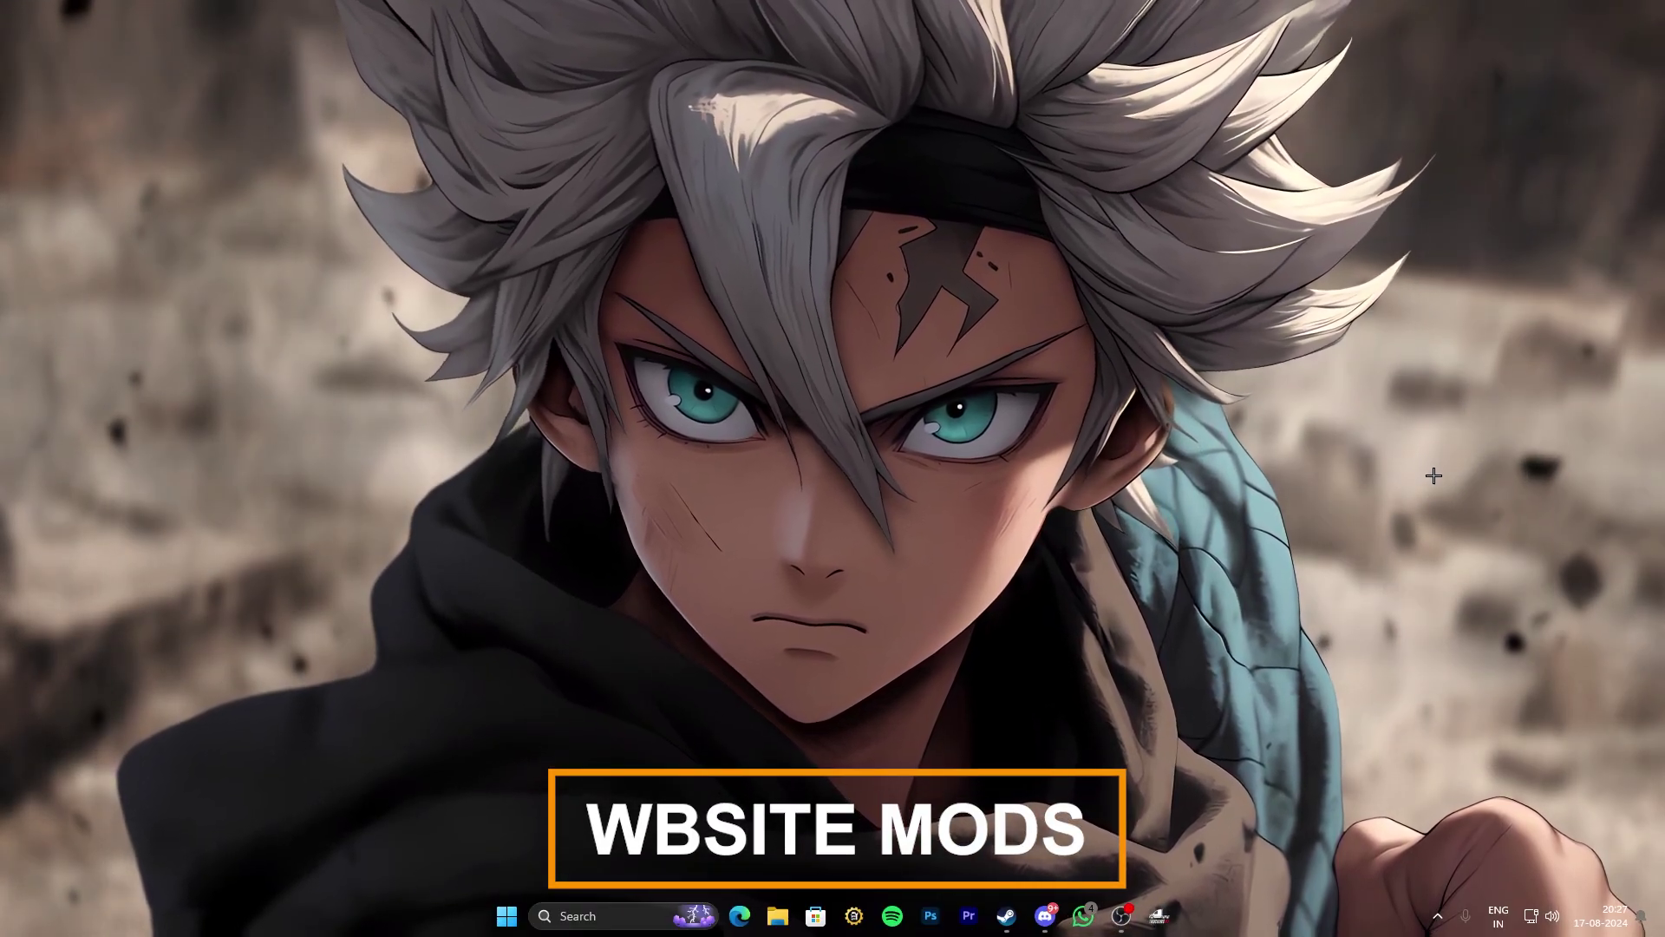
Step: Search Google in Edge for 'ets2 mods for 1.50'
click(740, 916)
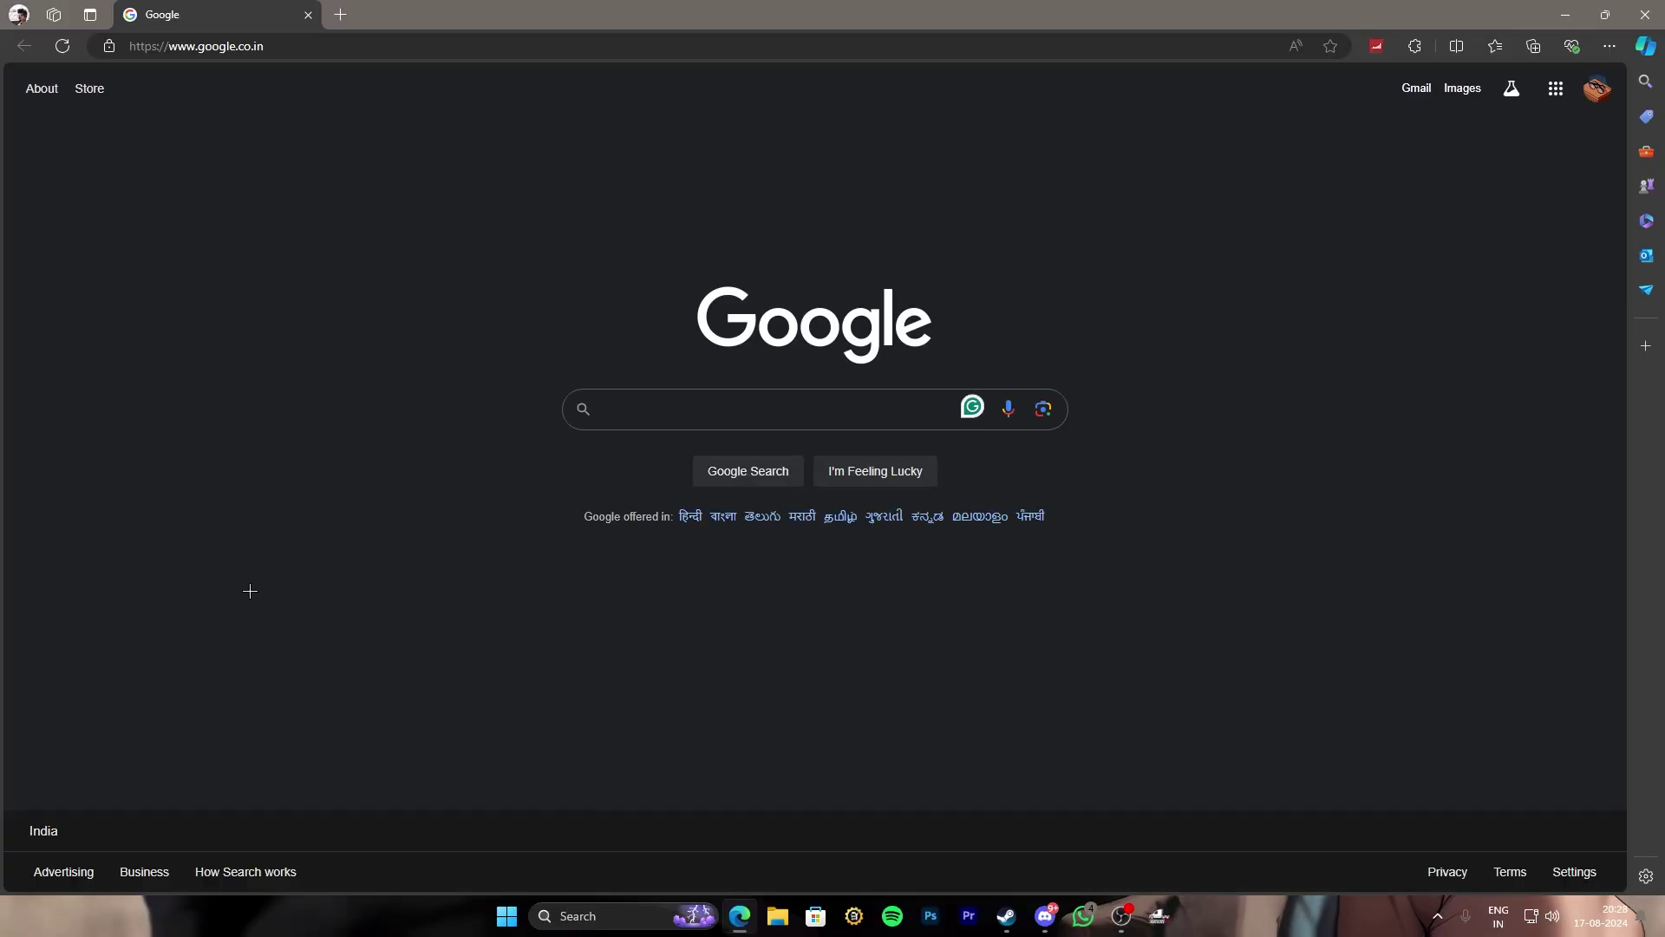
text(ets2 )
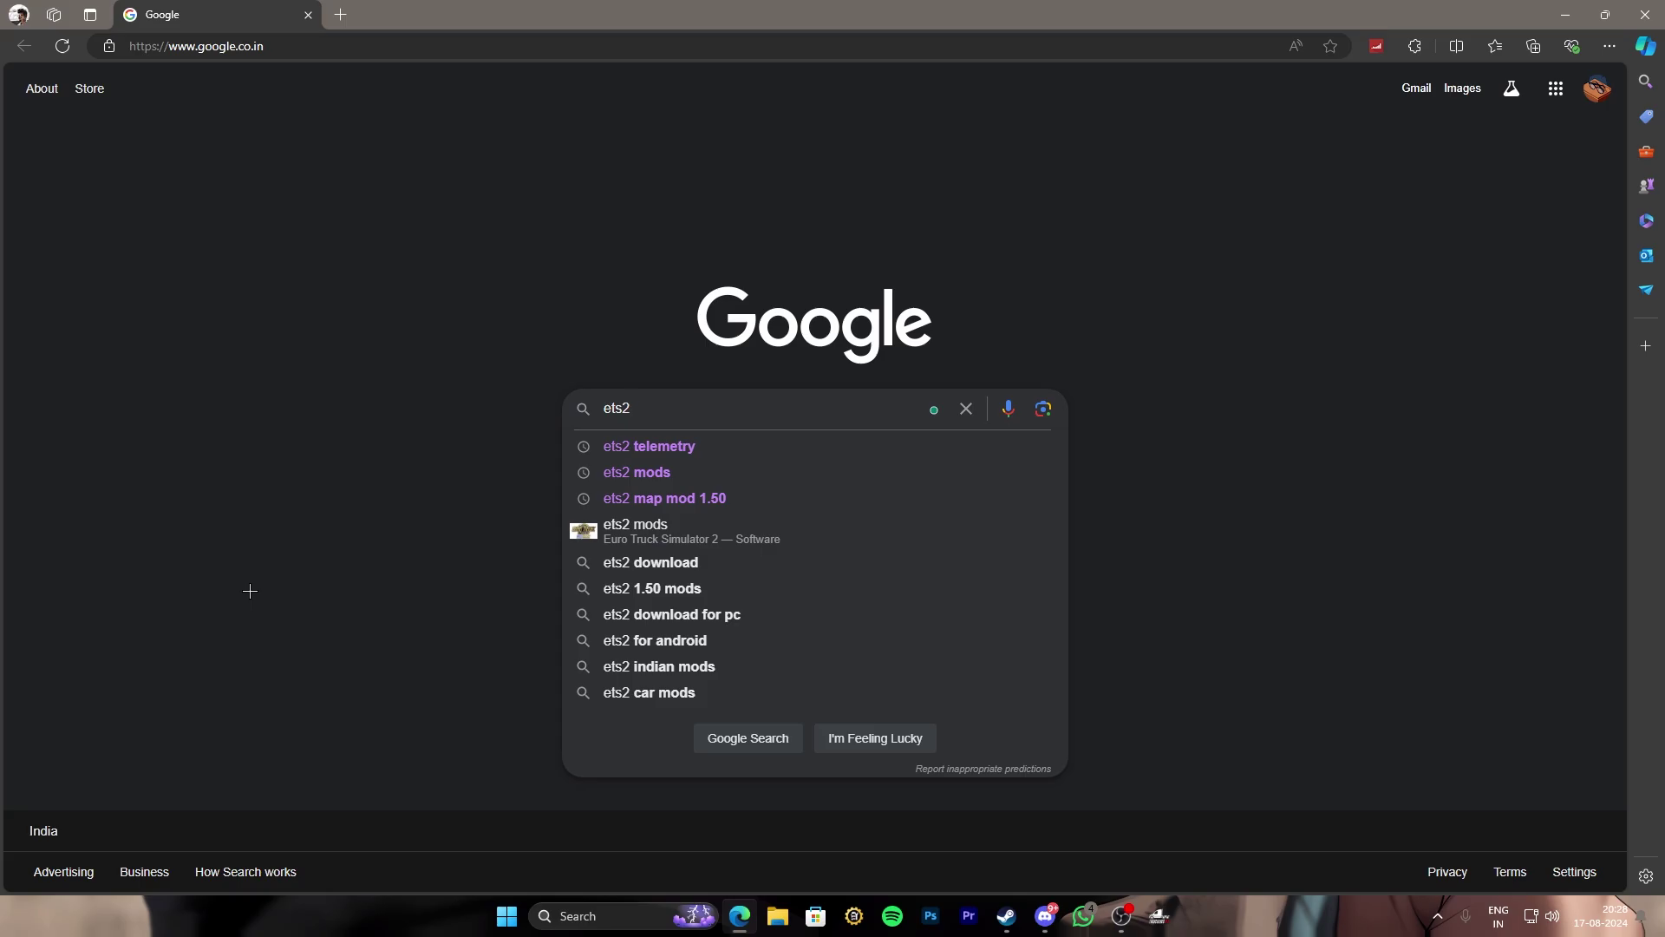
text(mods f)
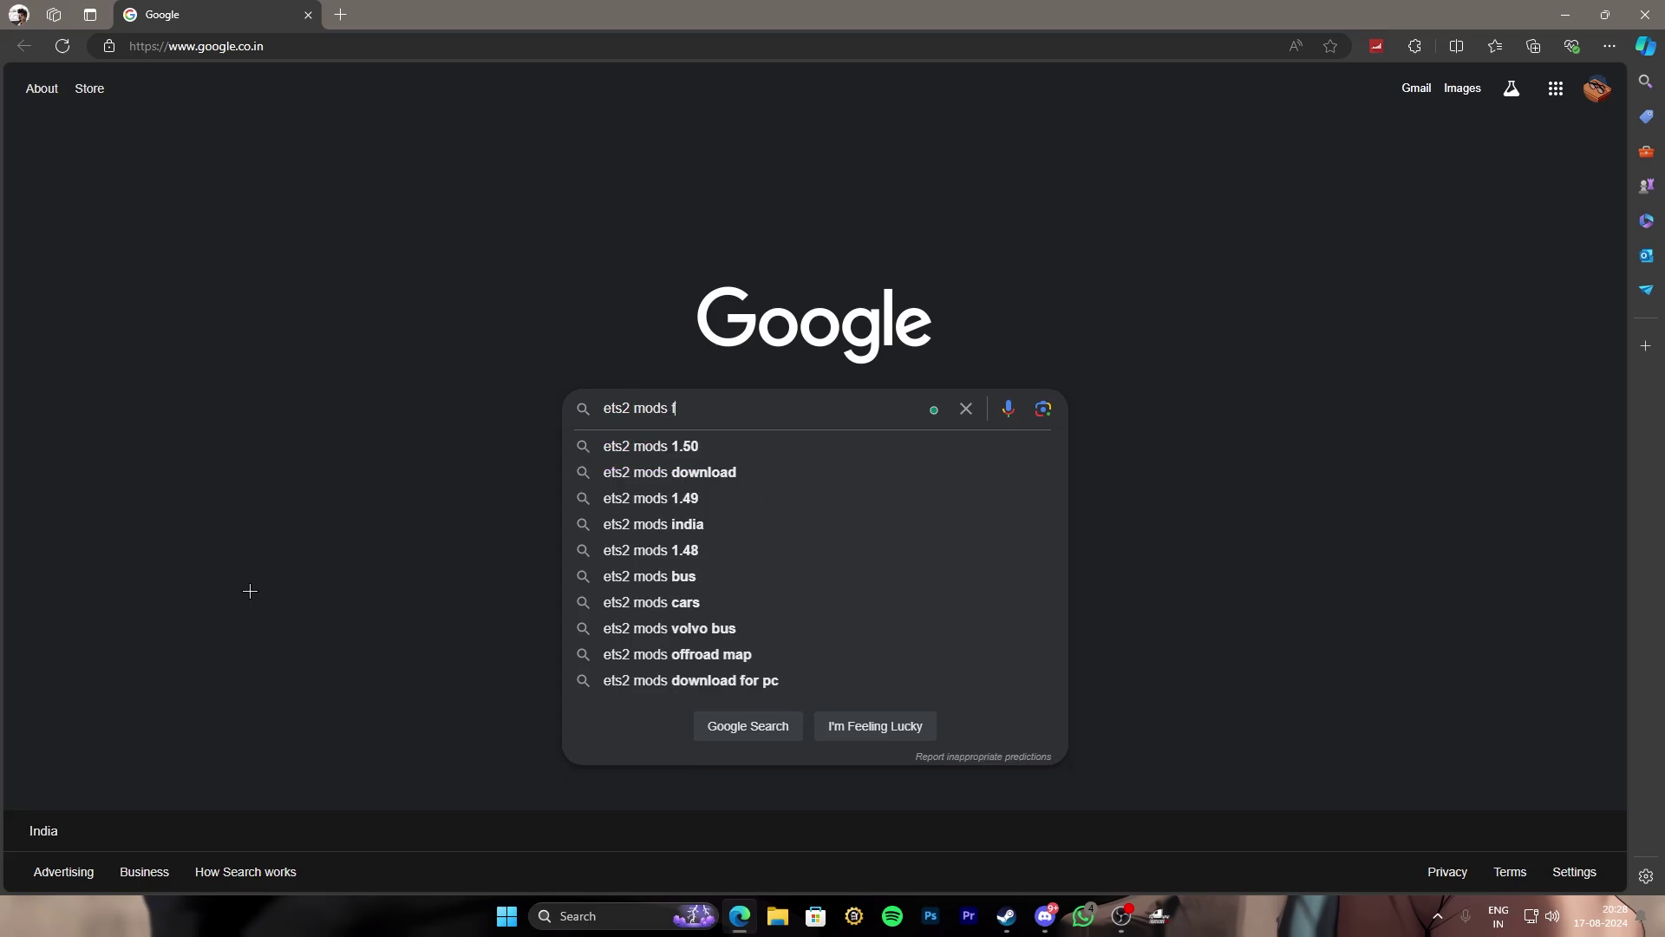
text(or 1.50)
key(Return)
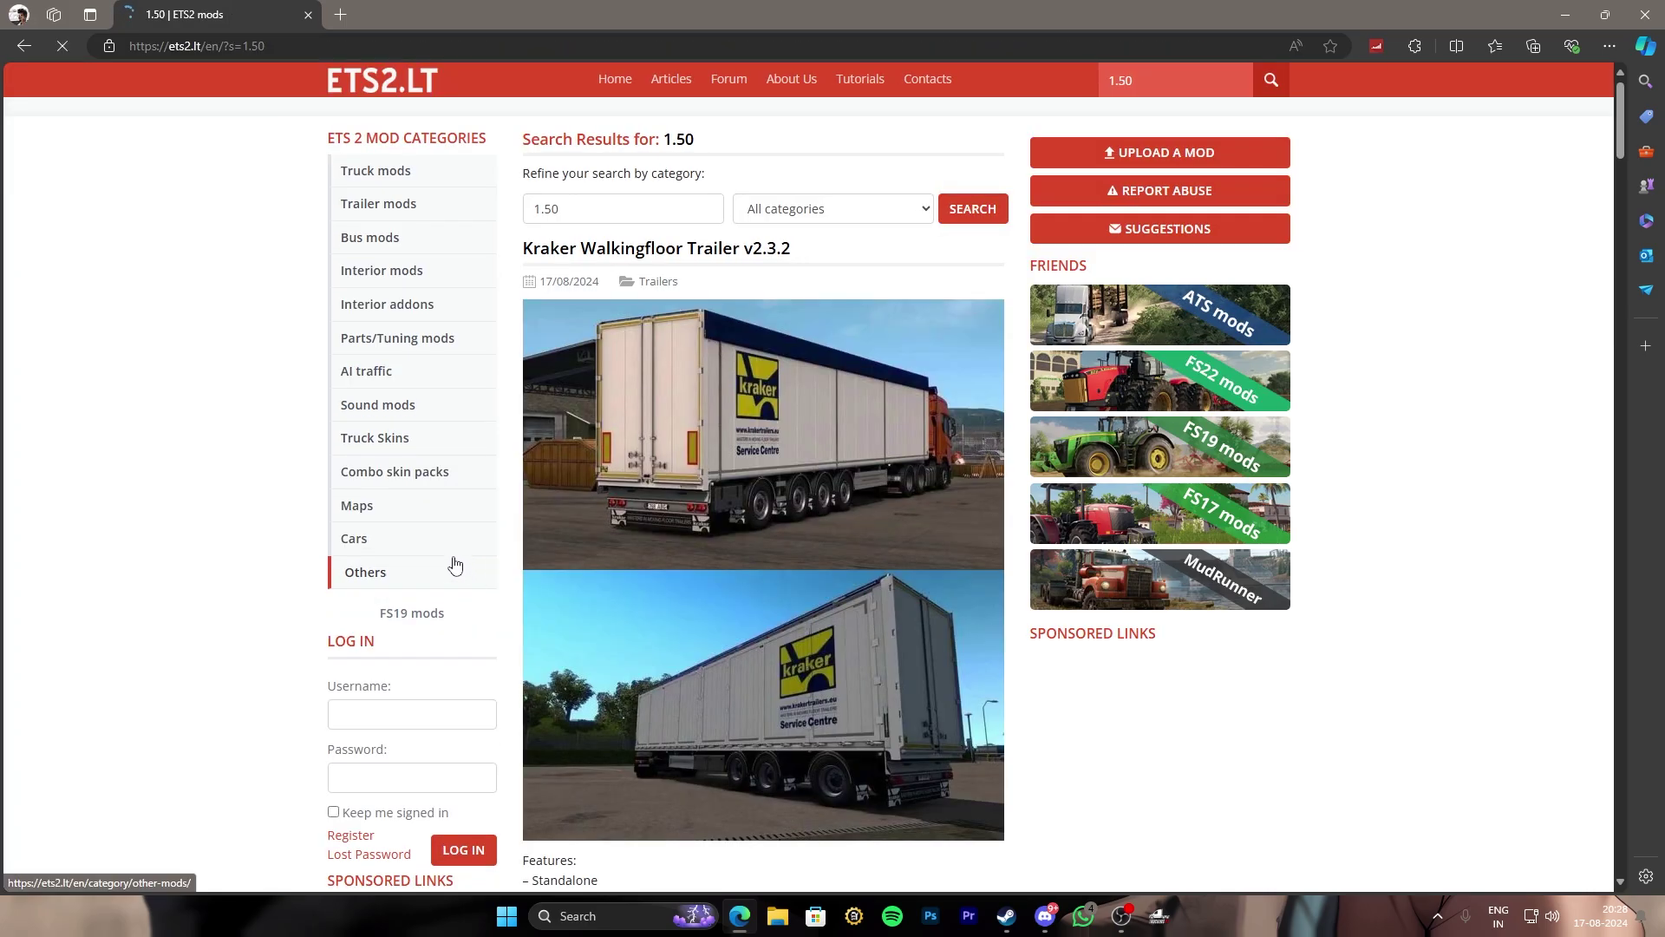
Step: Search for the SCS forum in a new tab and open the SCS Software index page
scroll(449, 583, down, 5)
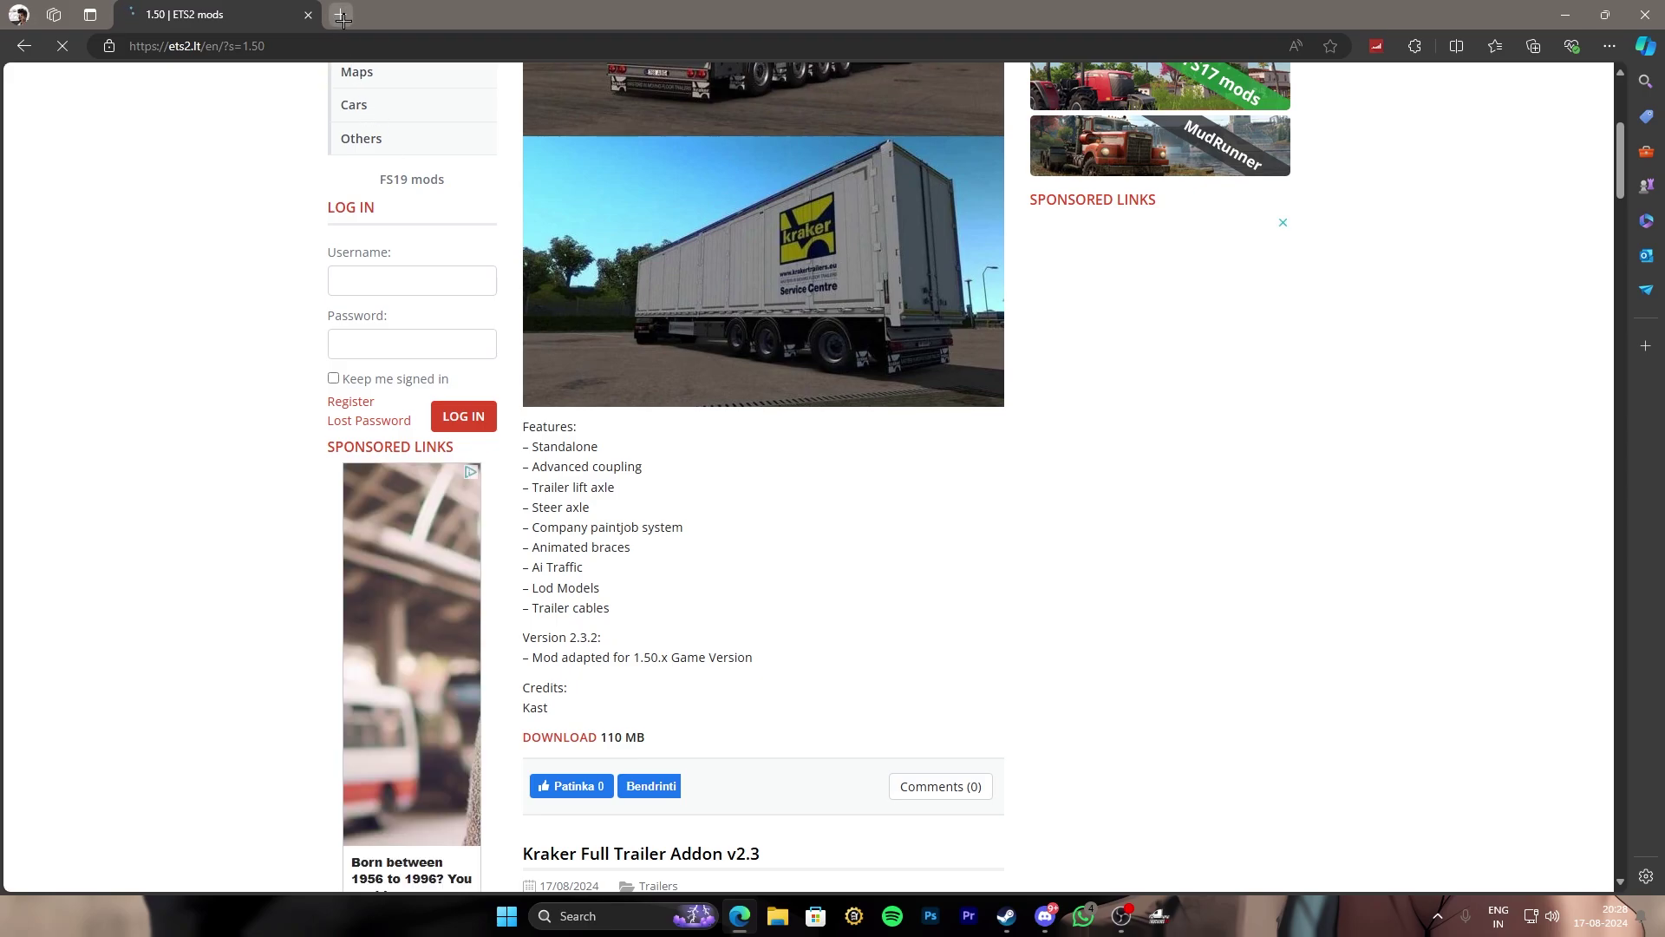
click(340, 15)
text(scs fo)
key(Return)
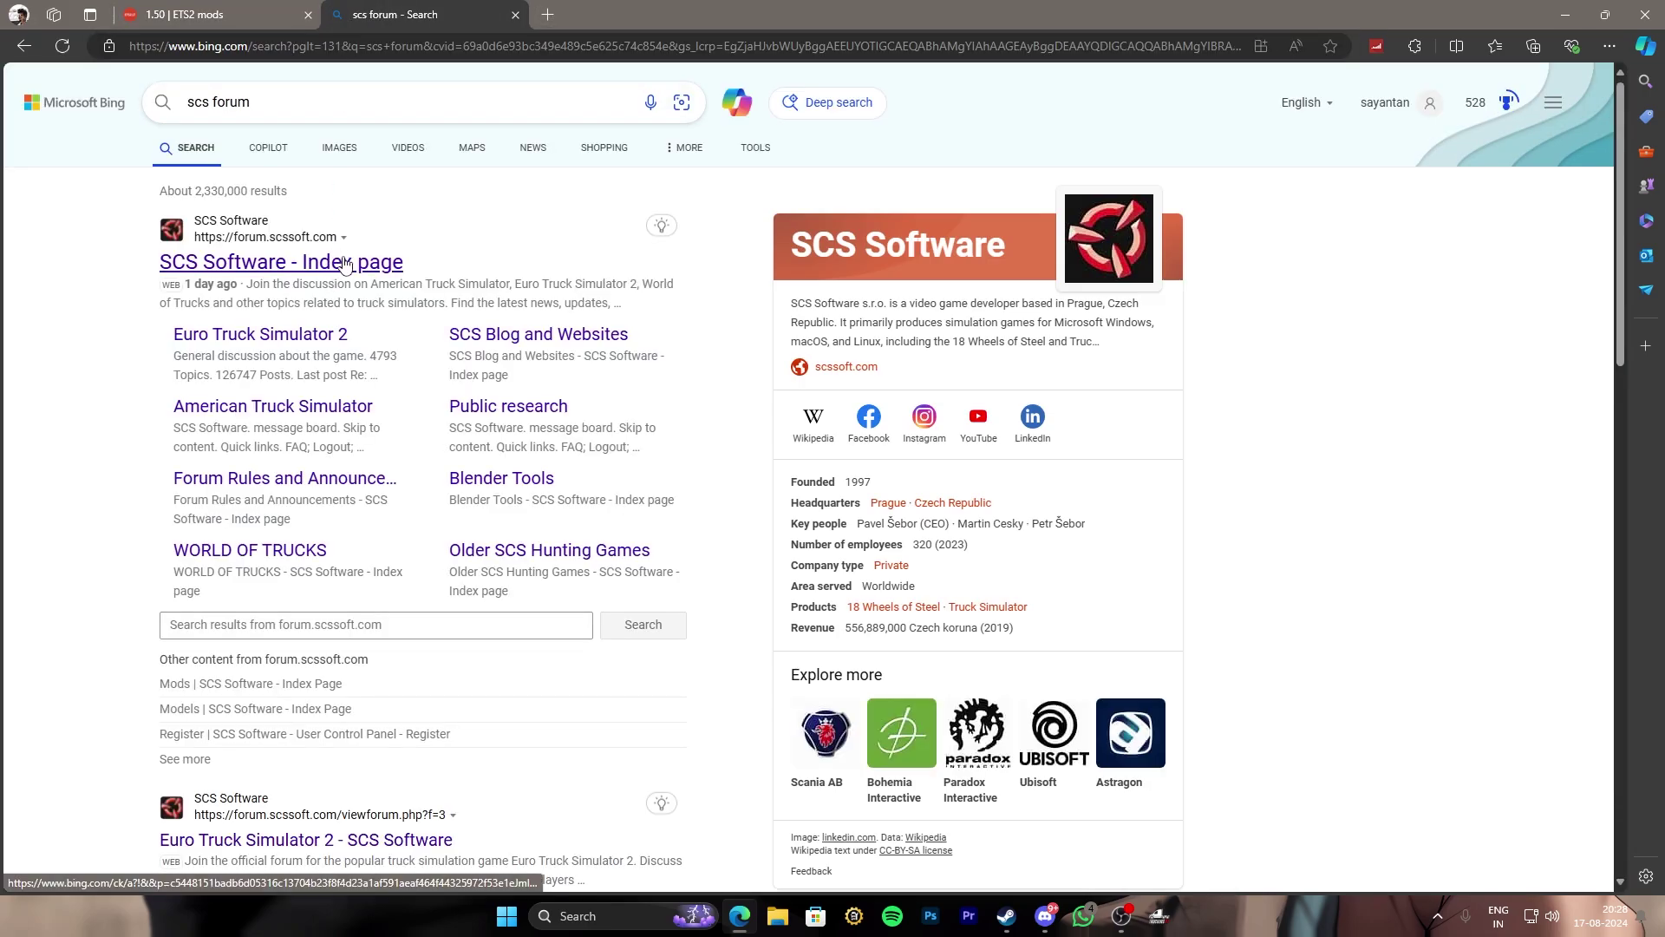
click(344, 263)
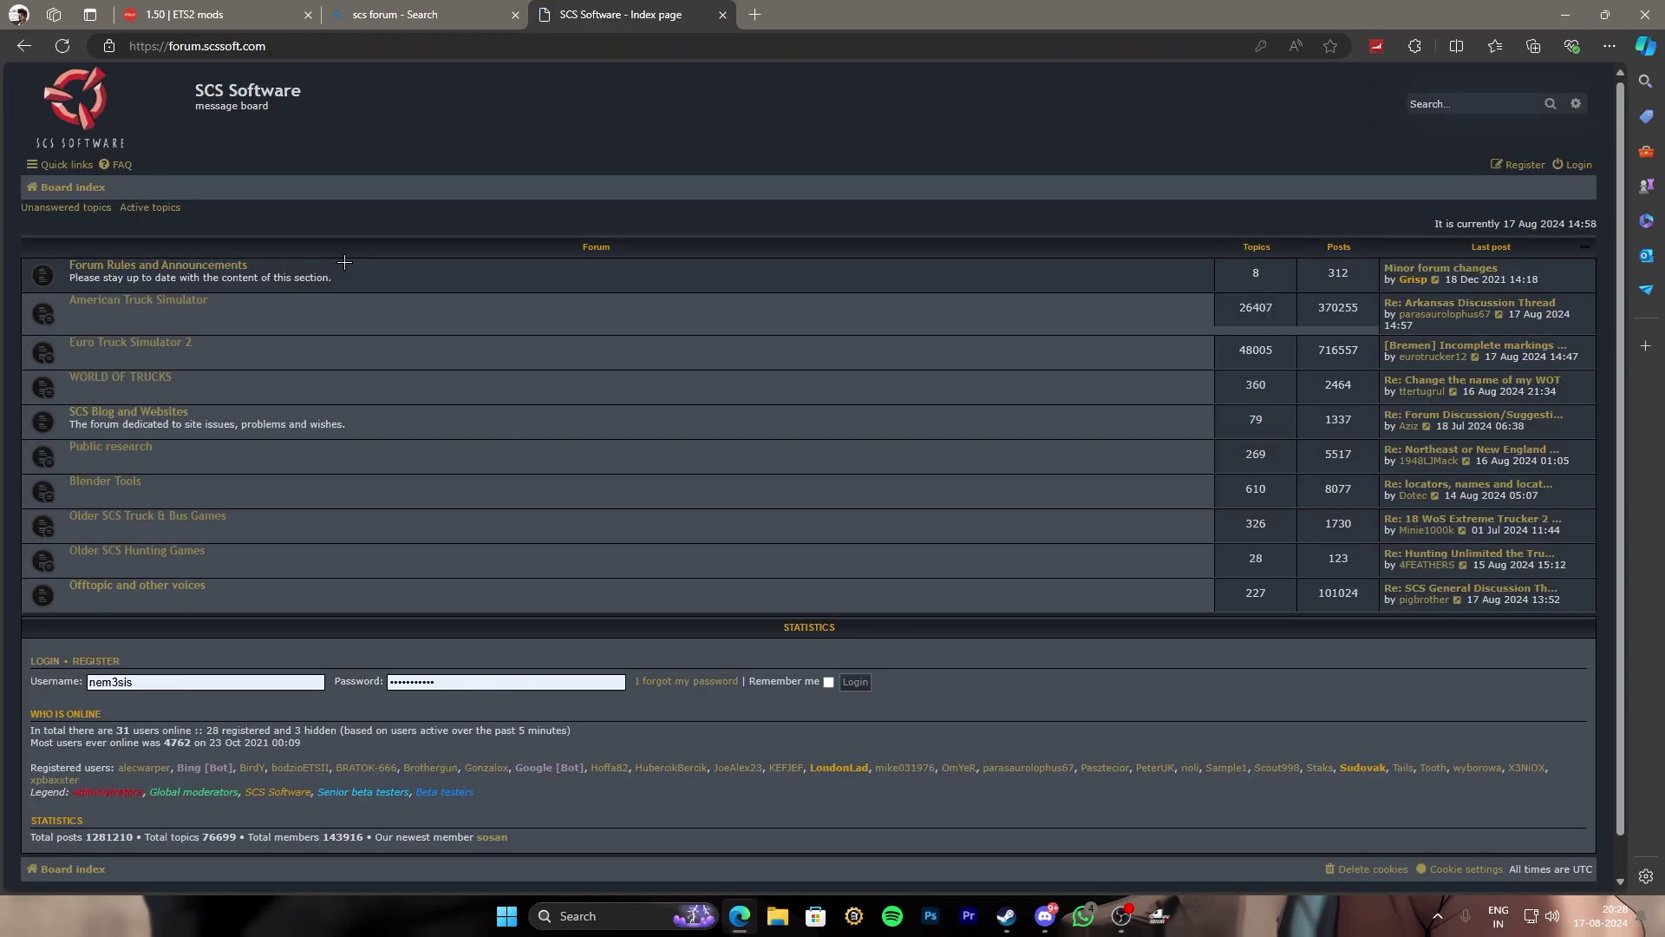
Step: Browse the Euro Truck Simulator 2 > Mods > Maps forum topics, then return to the Google map-mod results
click(130, 343)
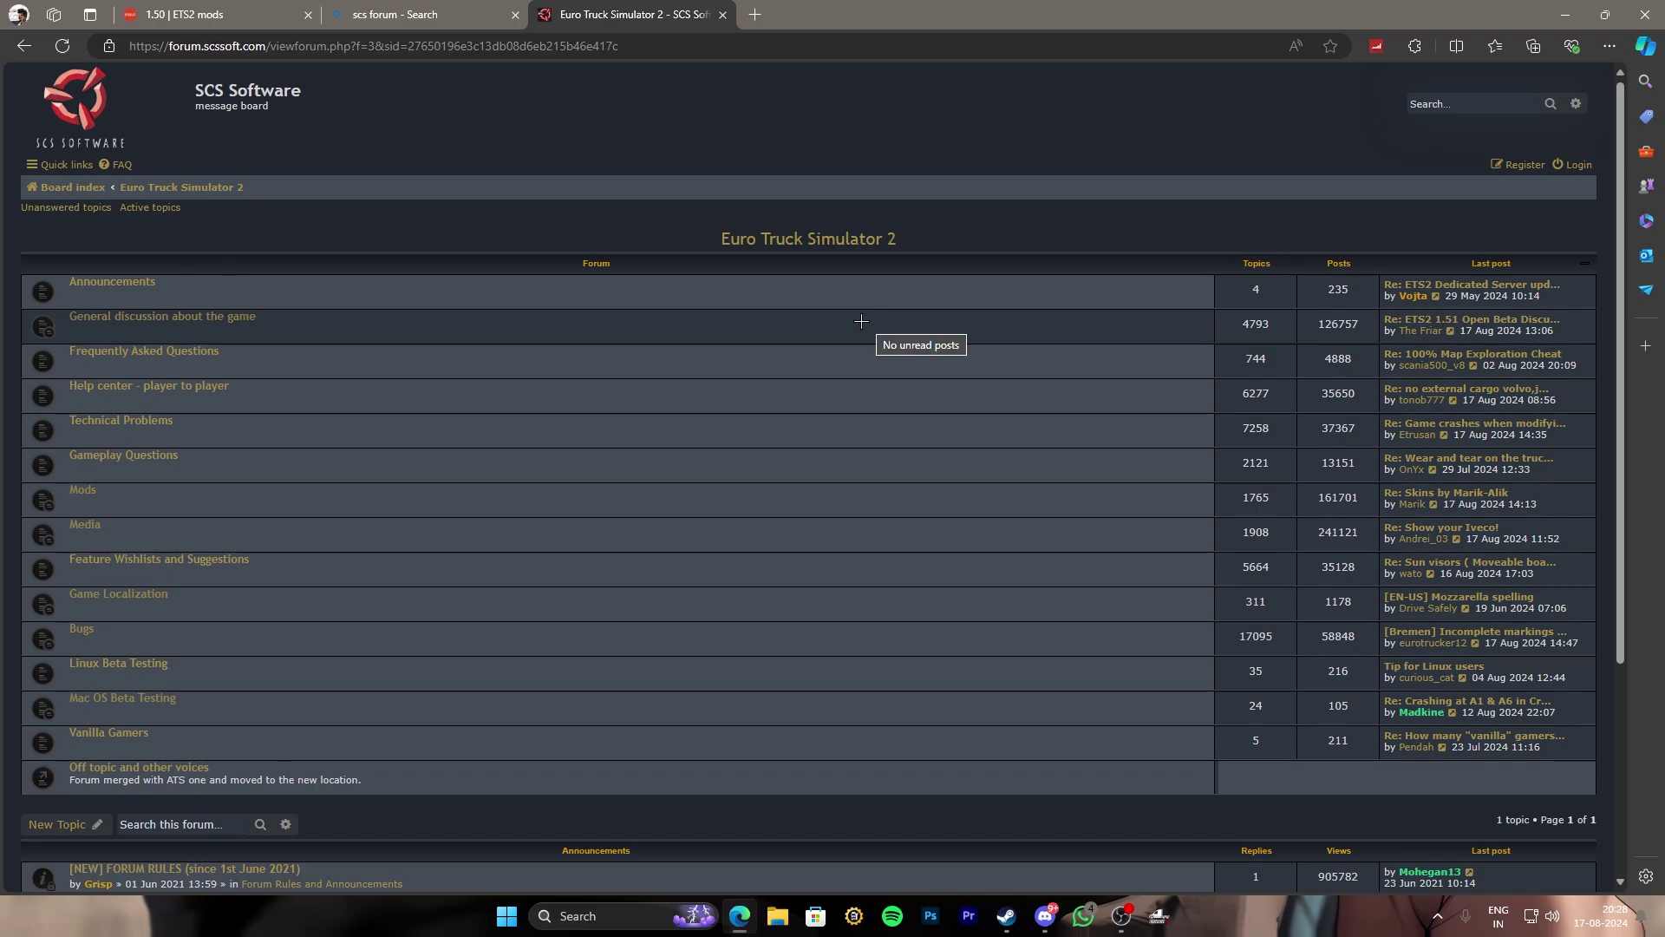
click(250, 322)
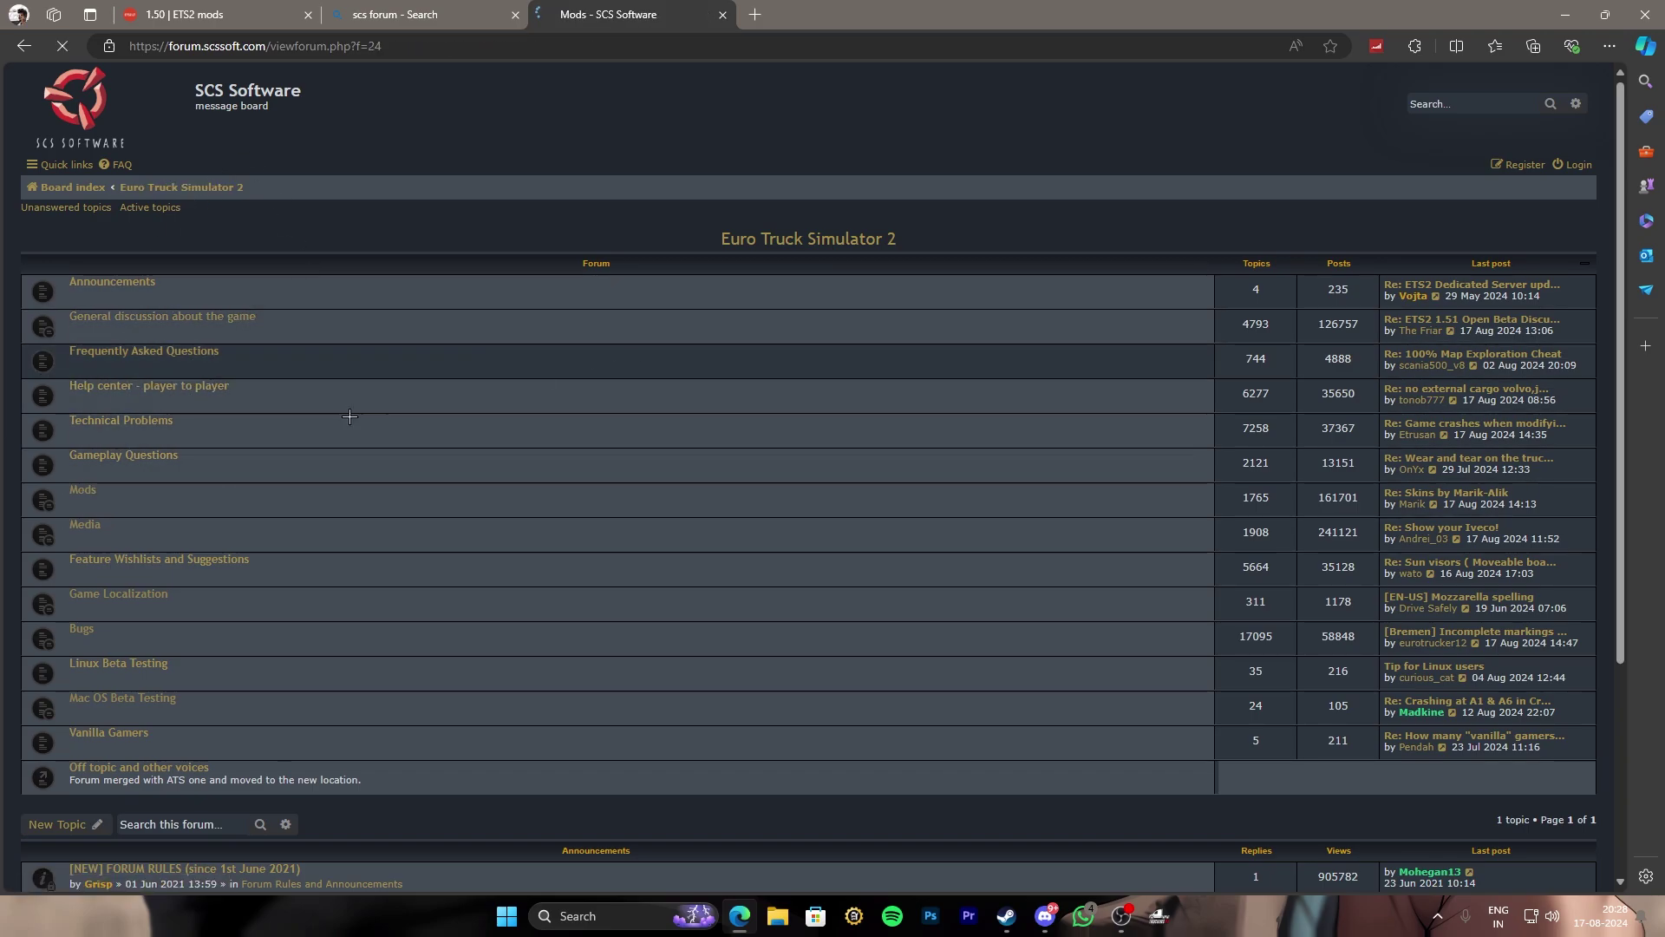
click(85, 371)
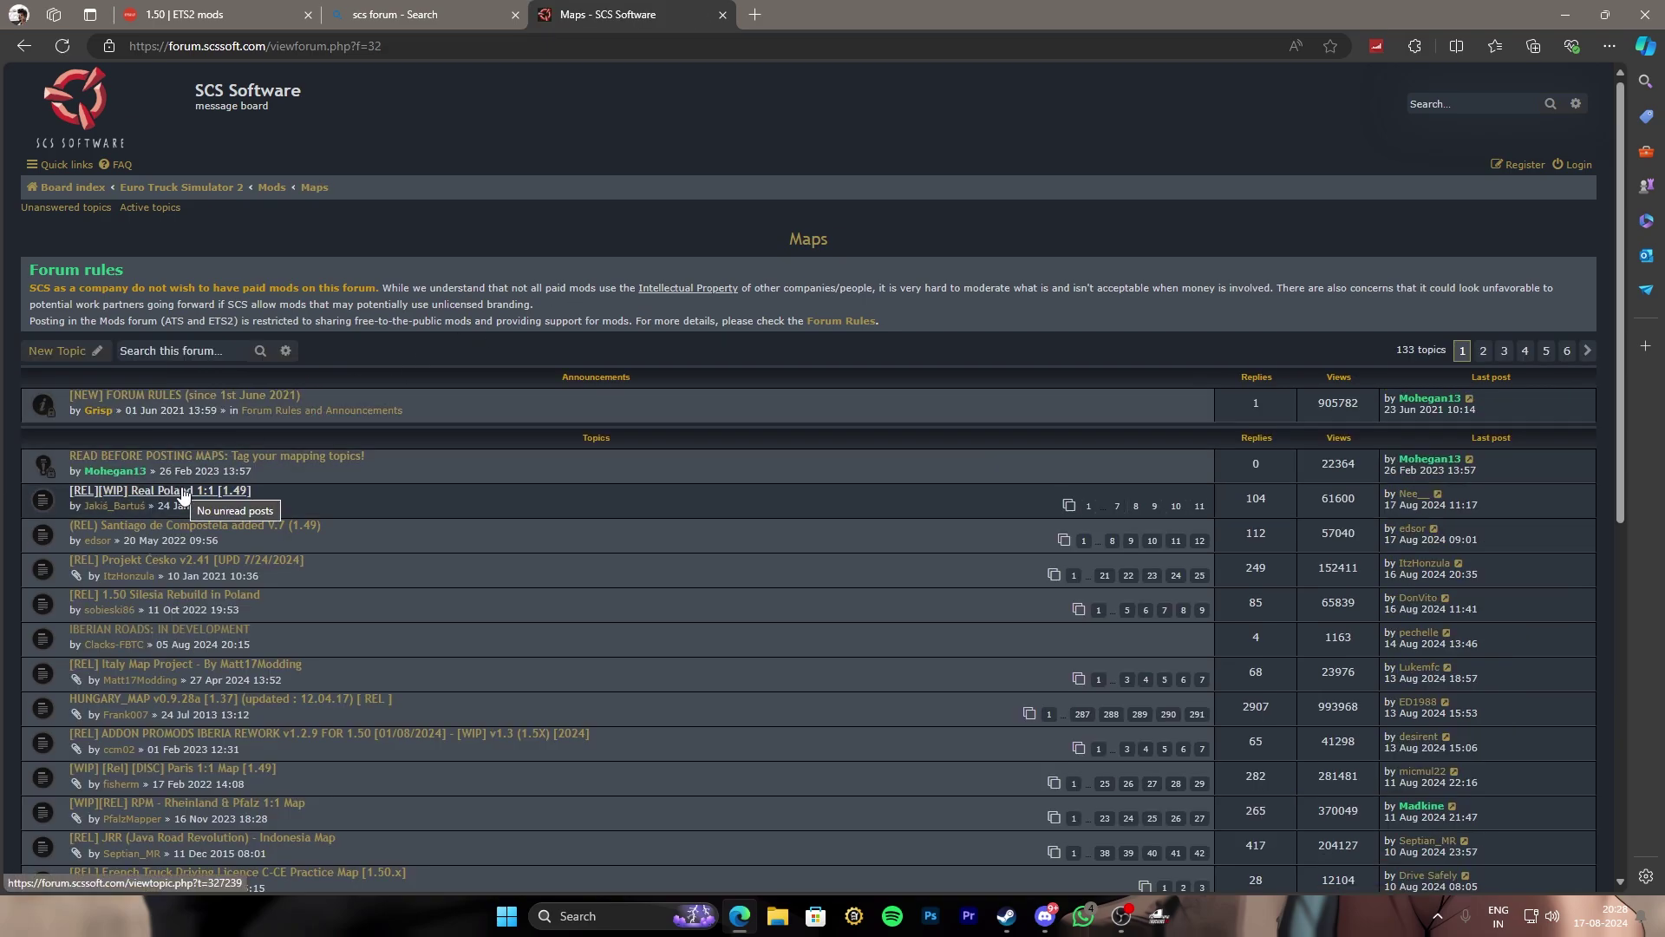
scroll(182, 494, down, 4)
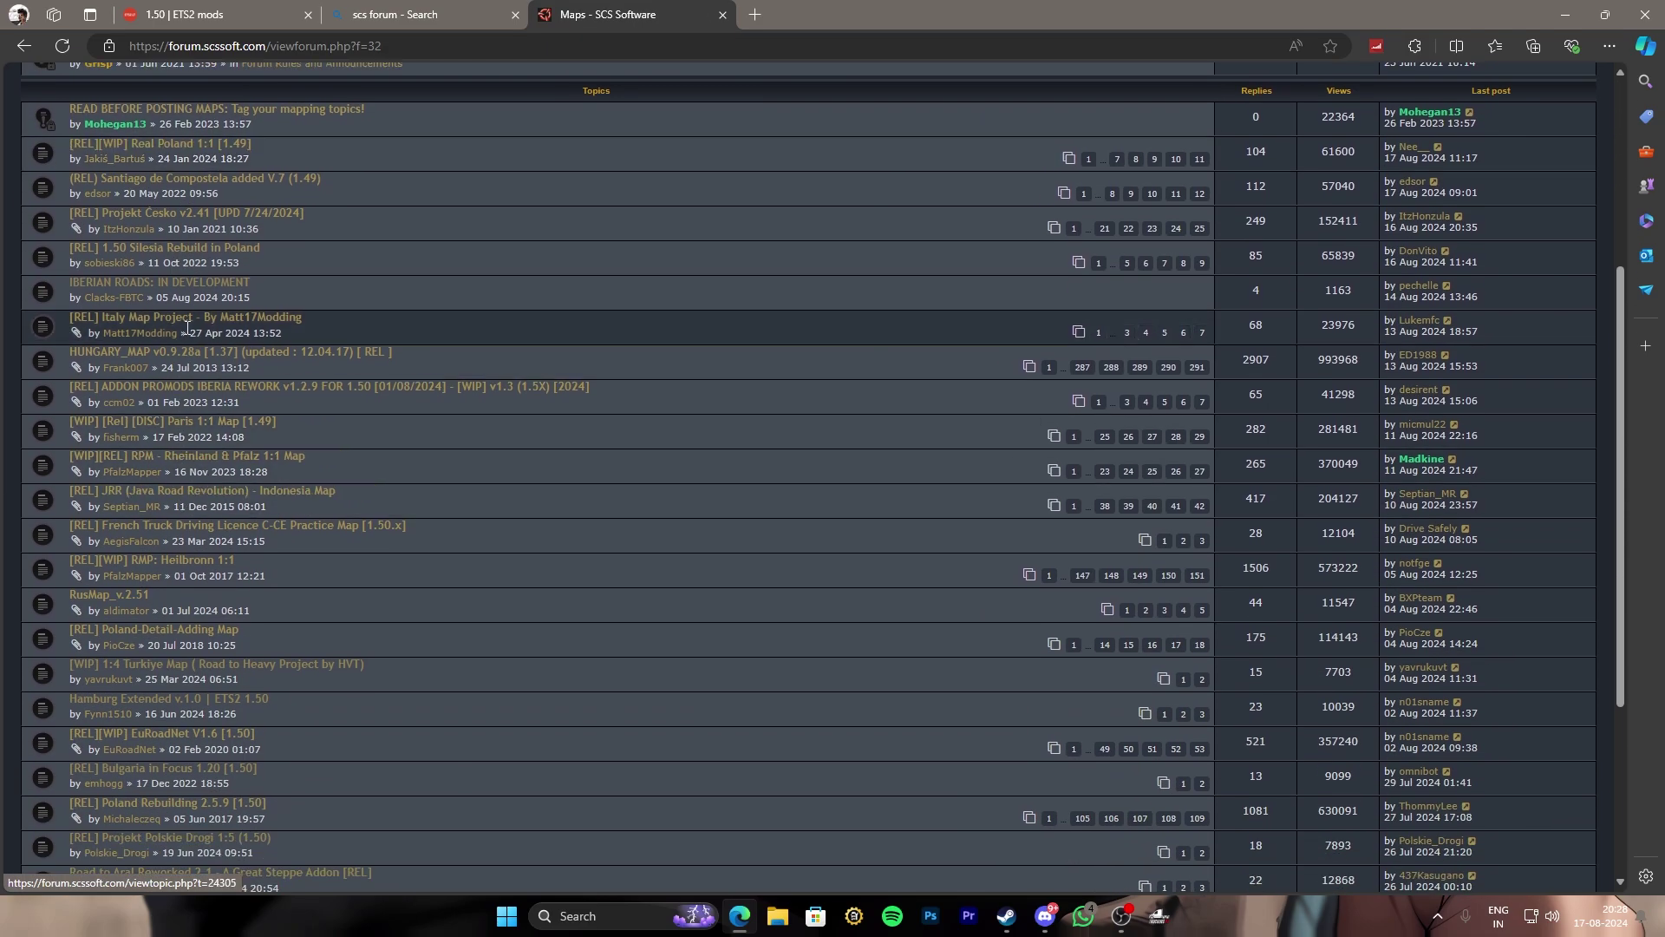
scroll(209, 572, down, 2)
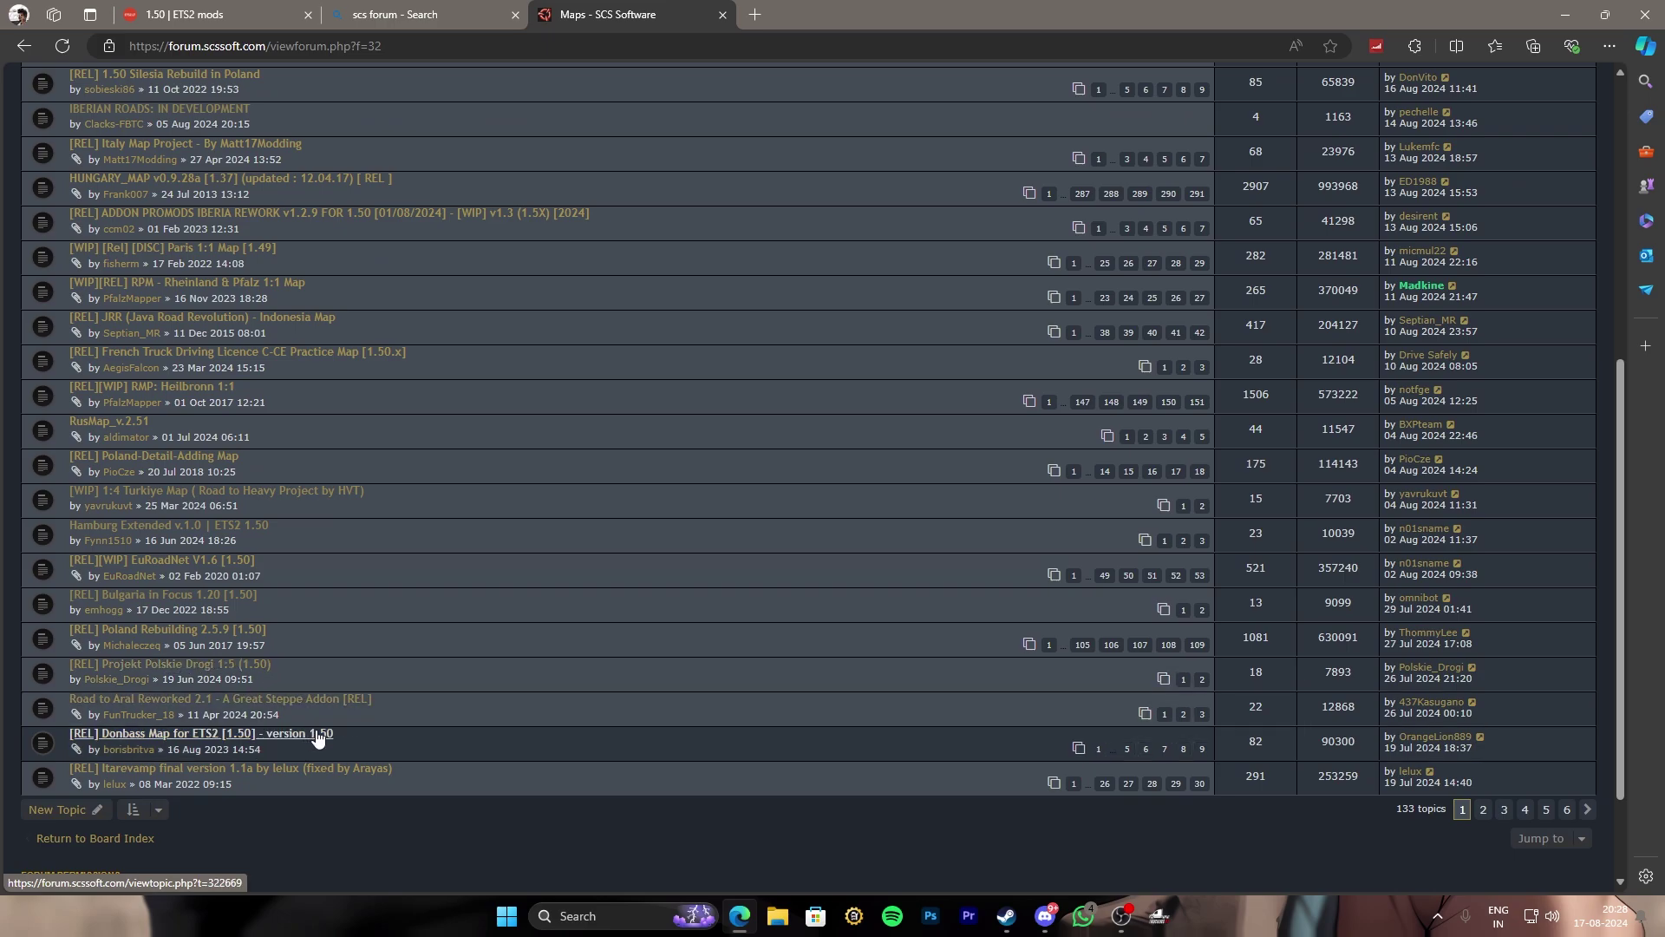
key(ctrl+1)
key(alt+Left)
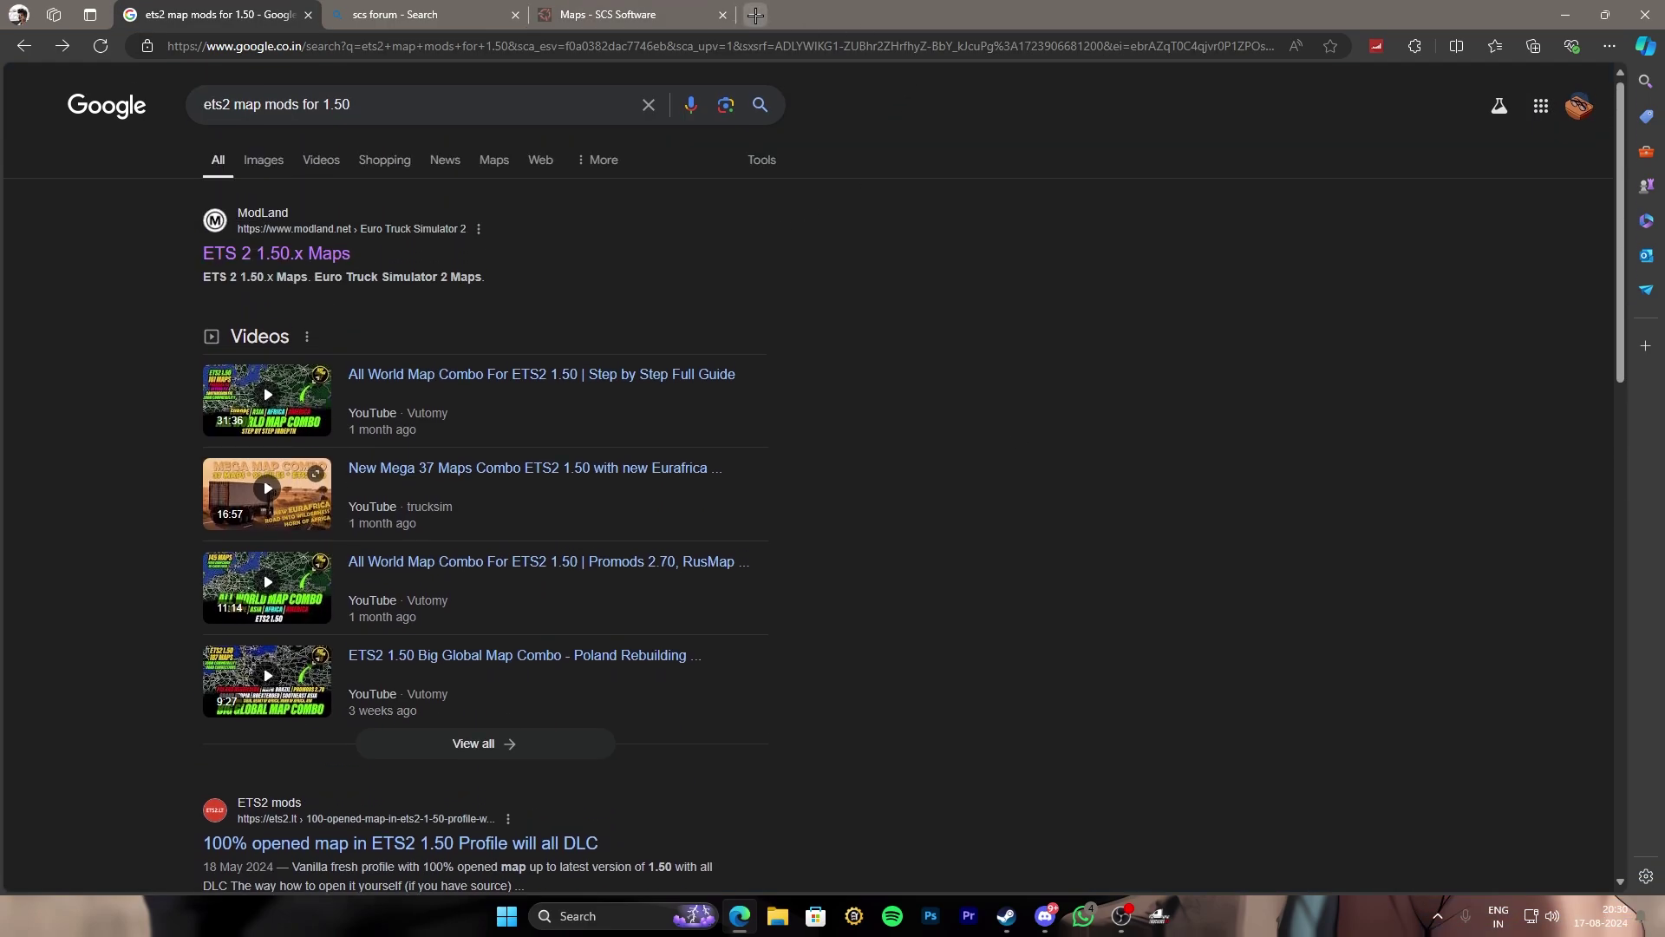
Step: Search 'jateng map mod for ets2 1.50' in a new tab and open the ModsHost Map Jateng V3.2 result
click(755, 15)
text(jateng)
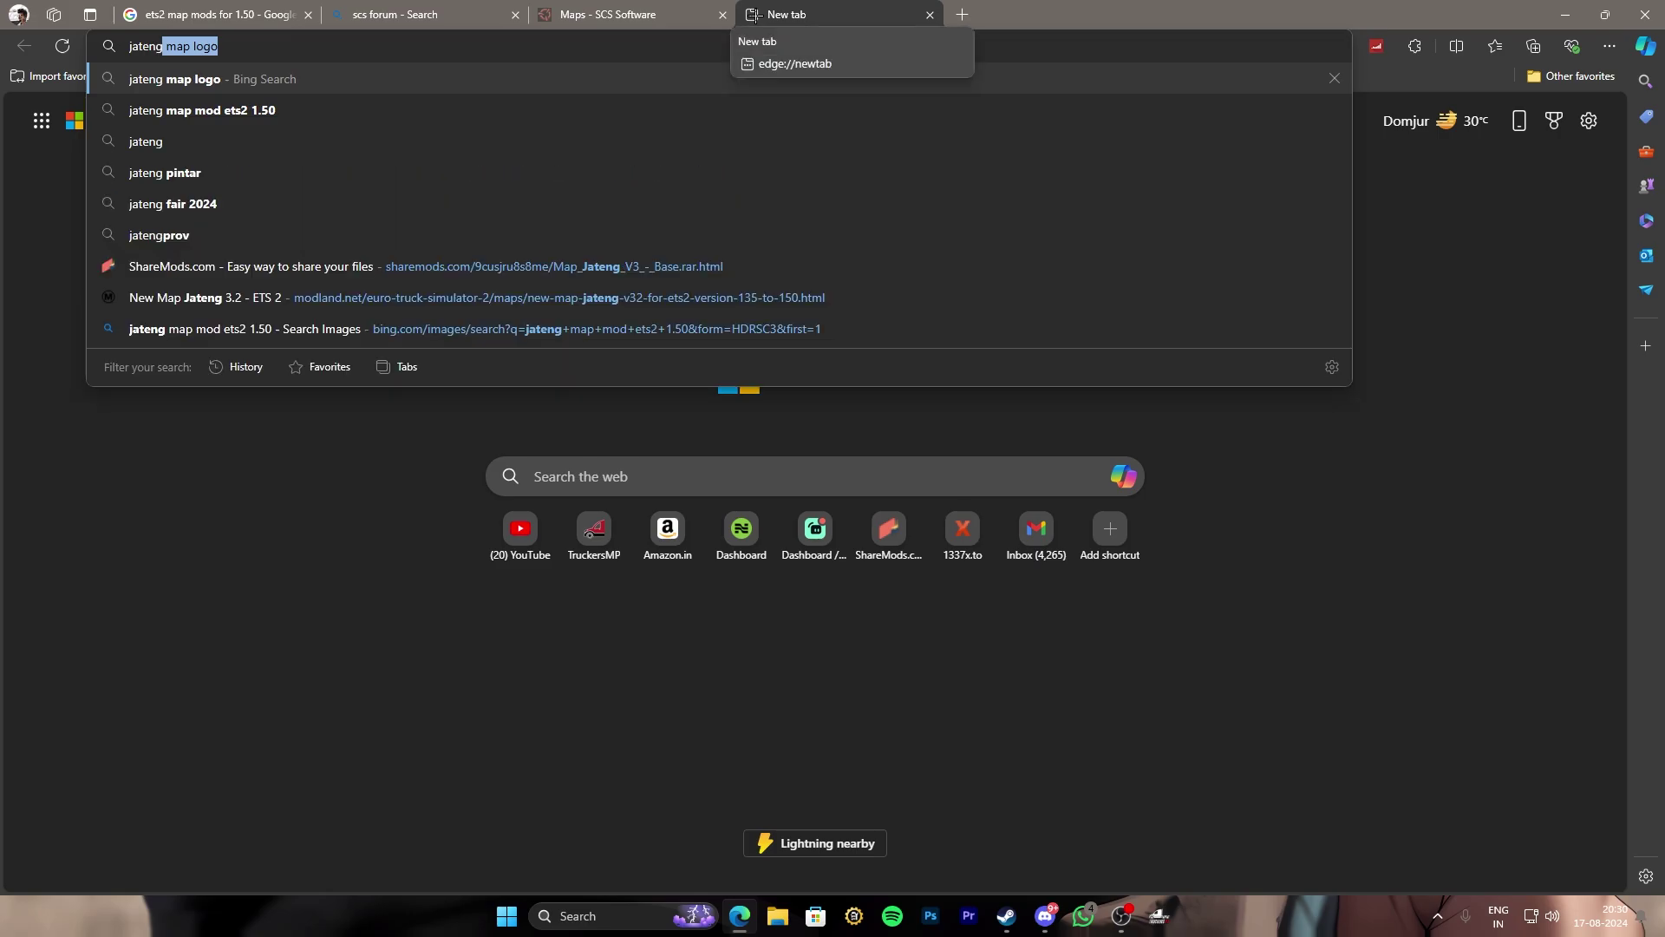
text( map mod for)
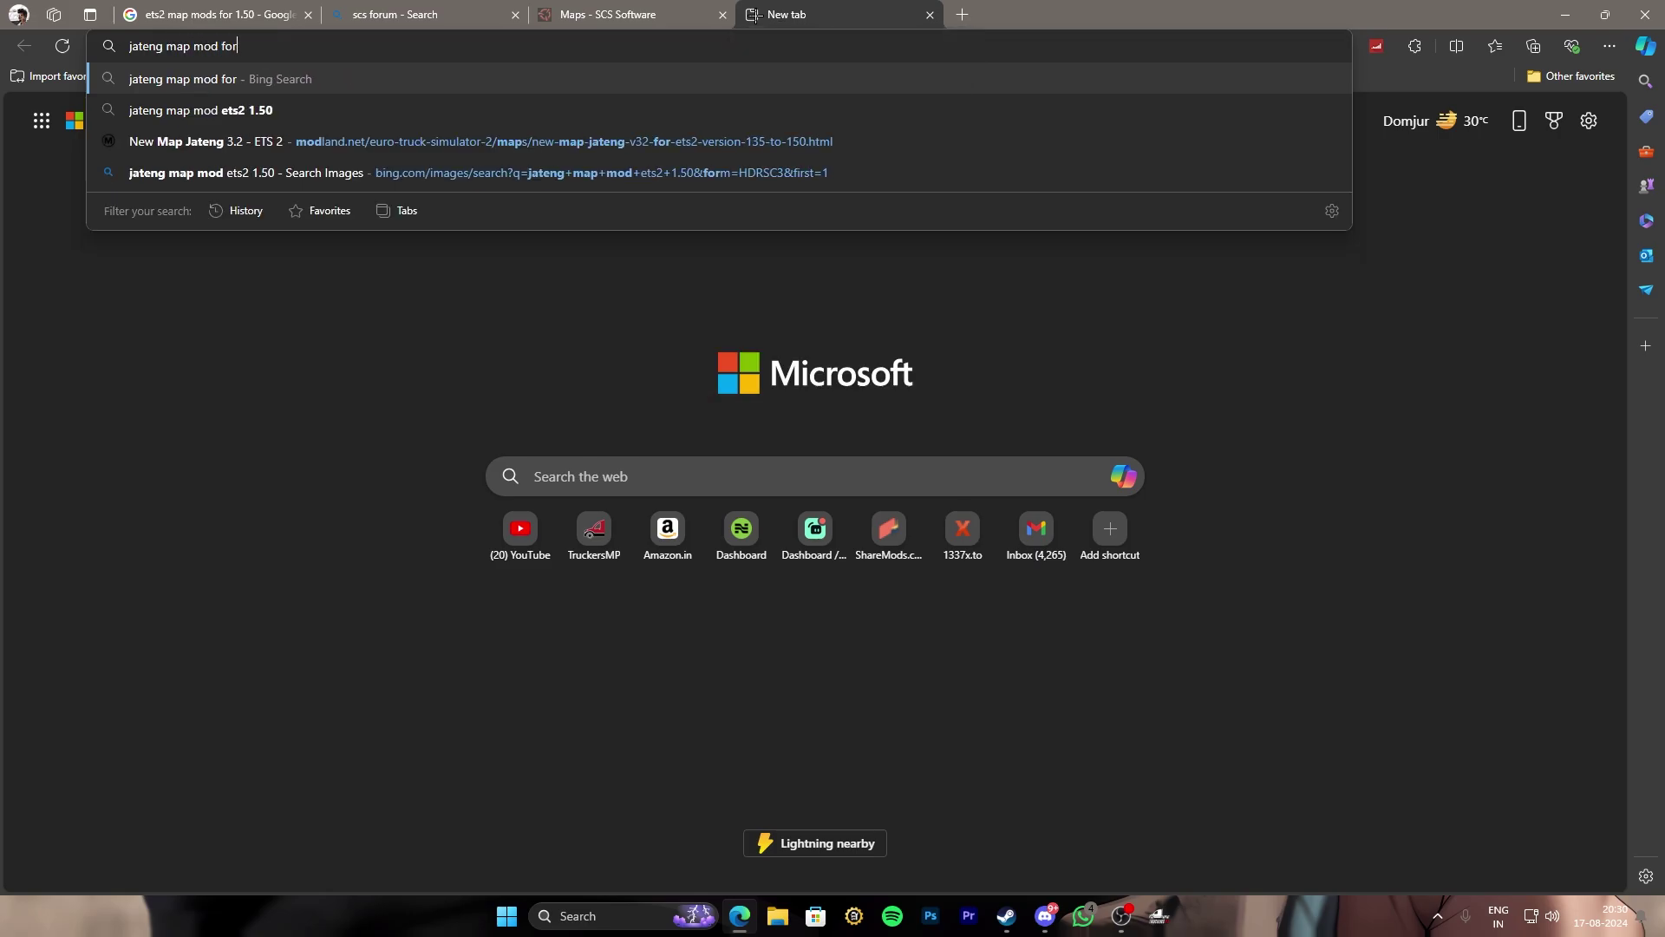
text( ets2 1.50)
key(Return)
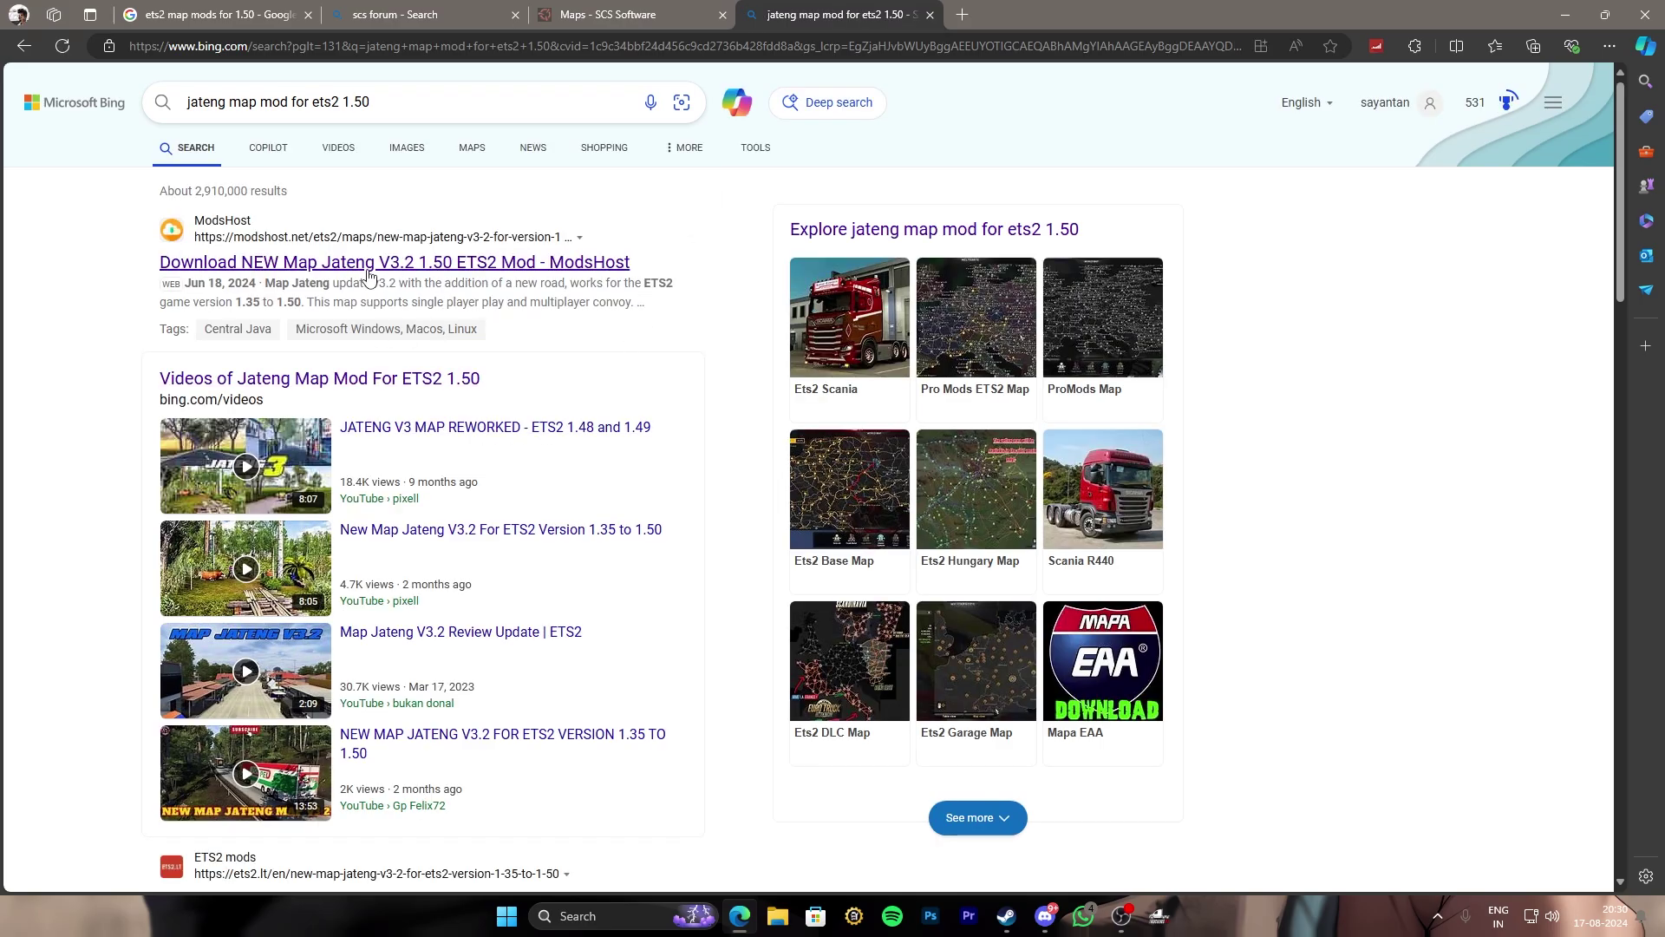
click(1070, 295)
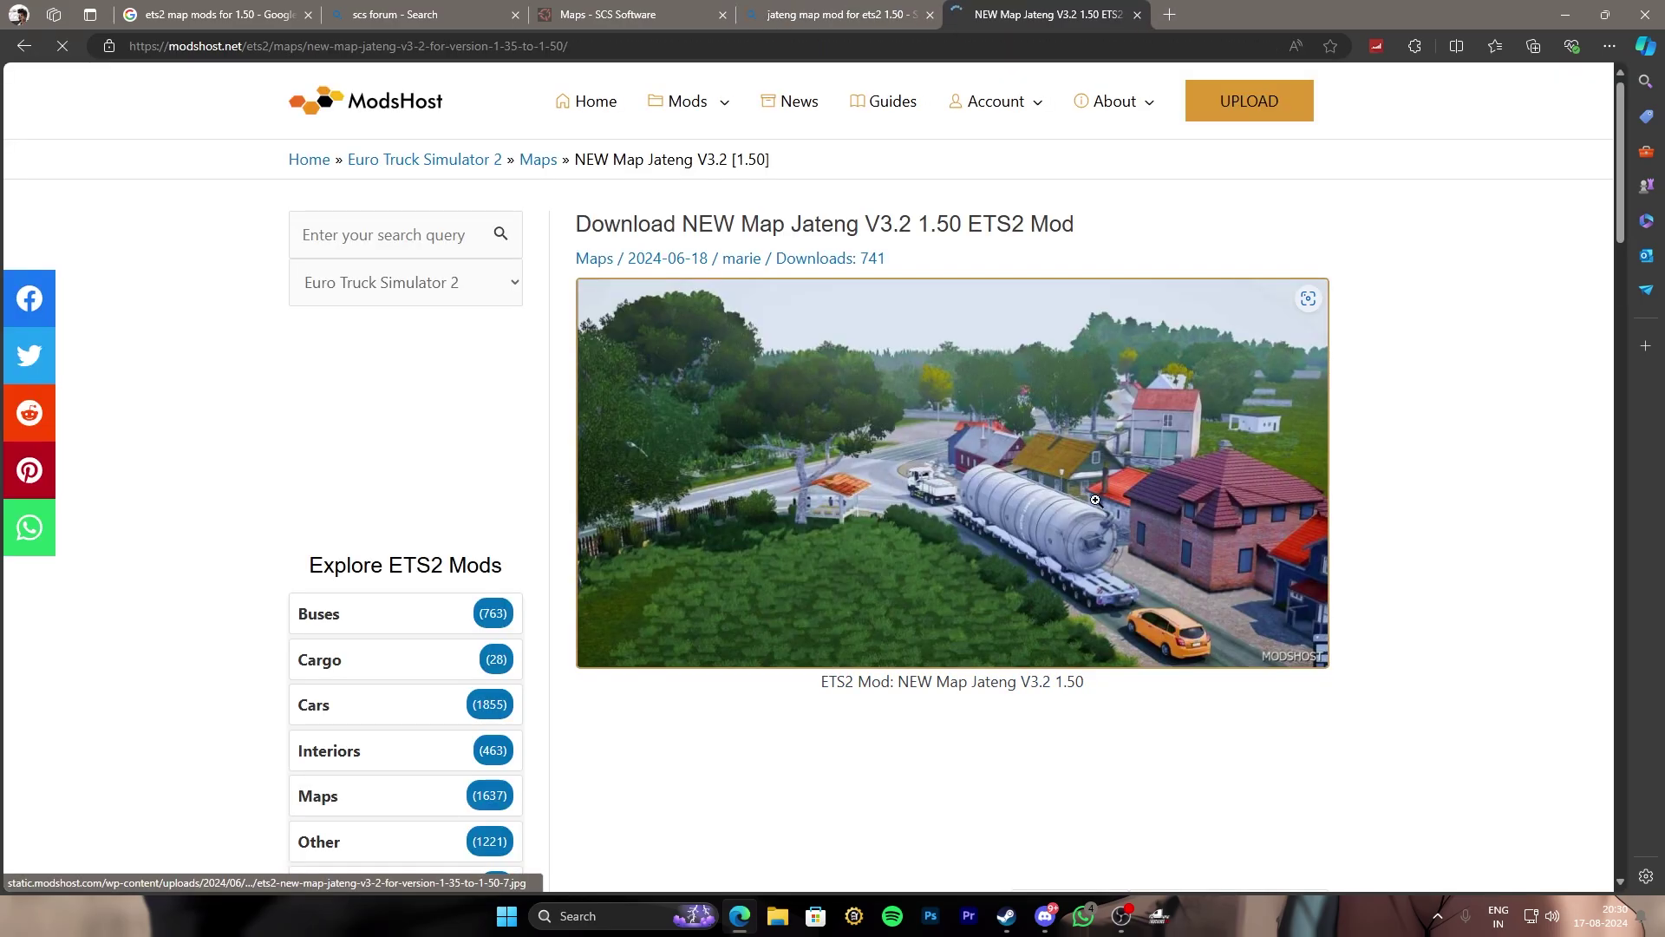
Step: Open the Map_Jateng_V3_-_Base.rar download link in a new tab
scroll(919, 458, down, 9)
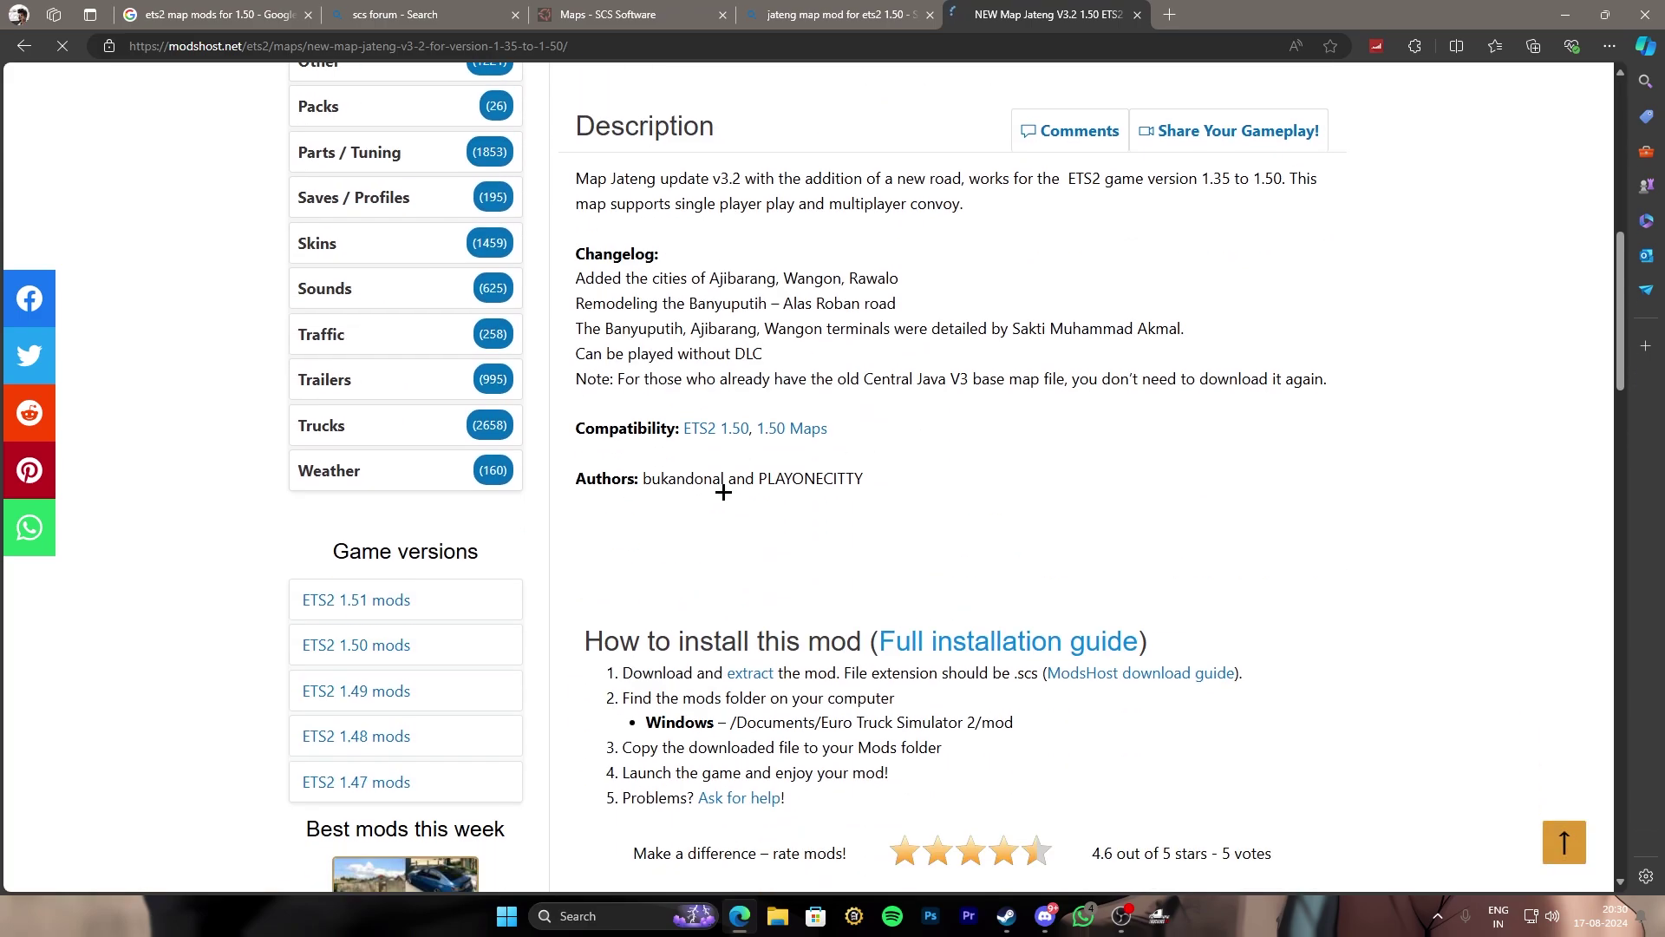
scroll(724, 492, down, 7)
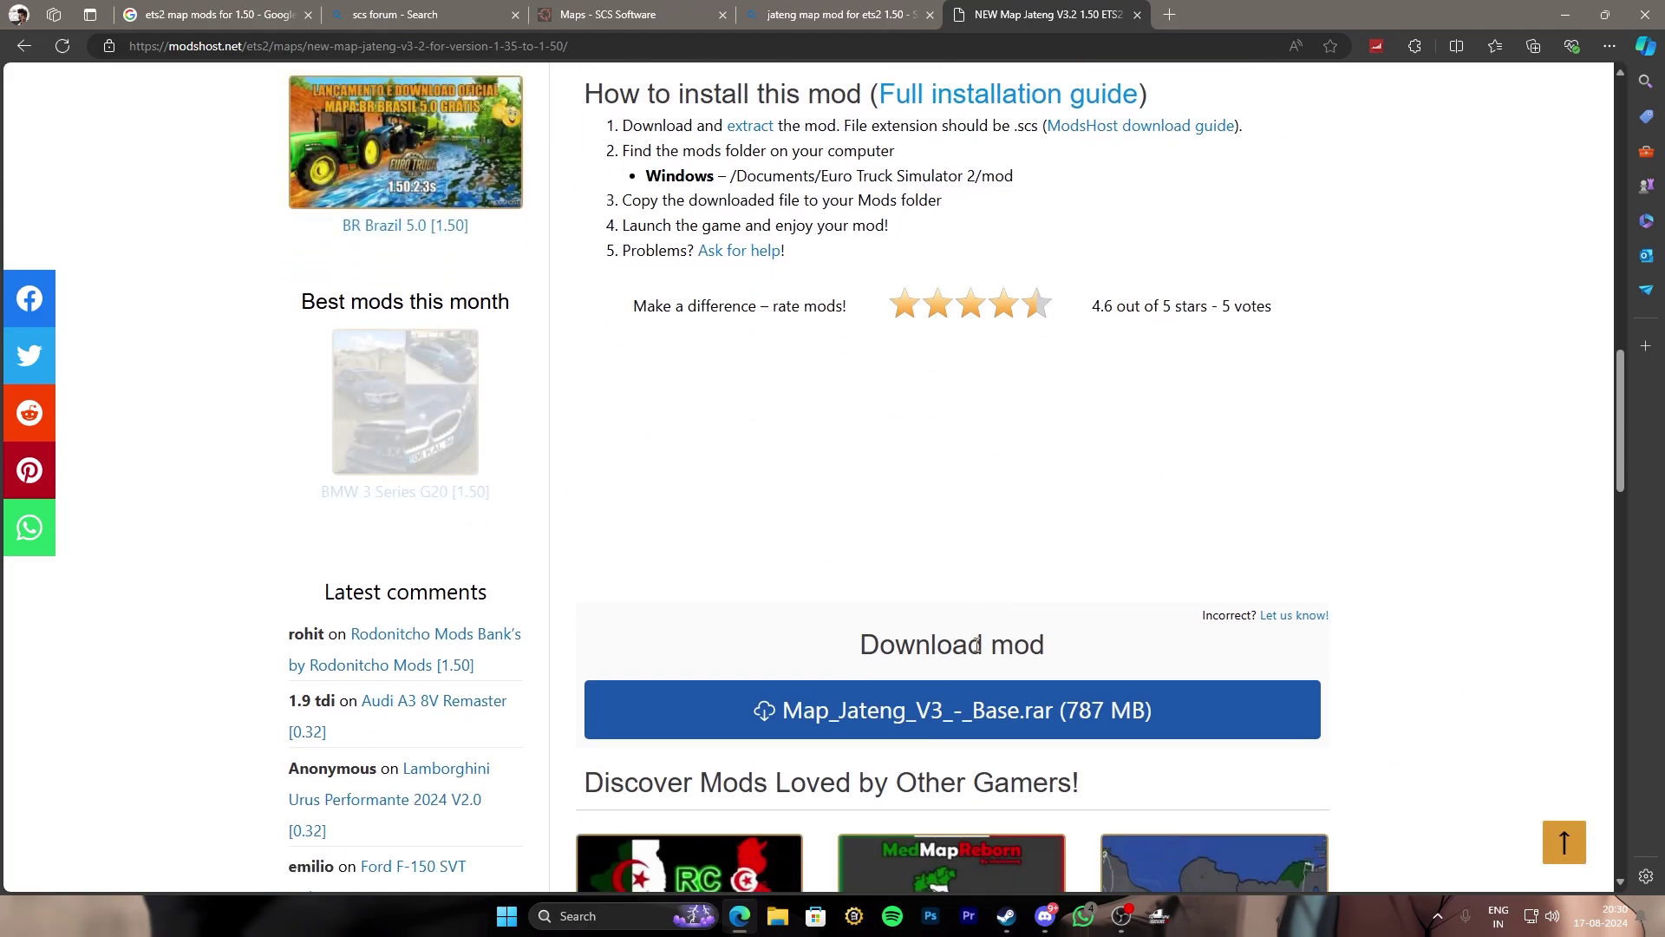
right_click(922, 716)
click(1028, 447)
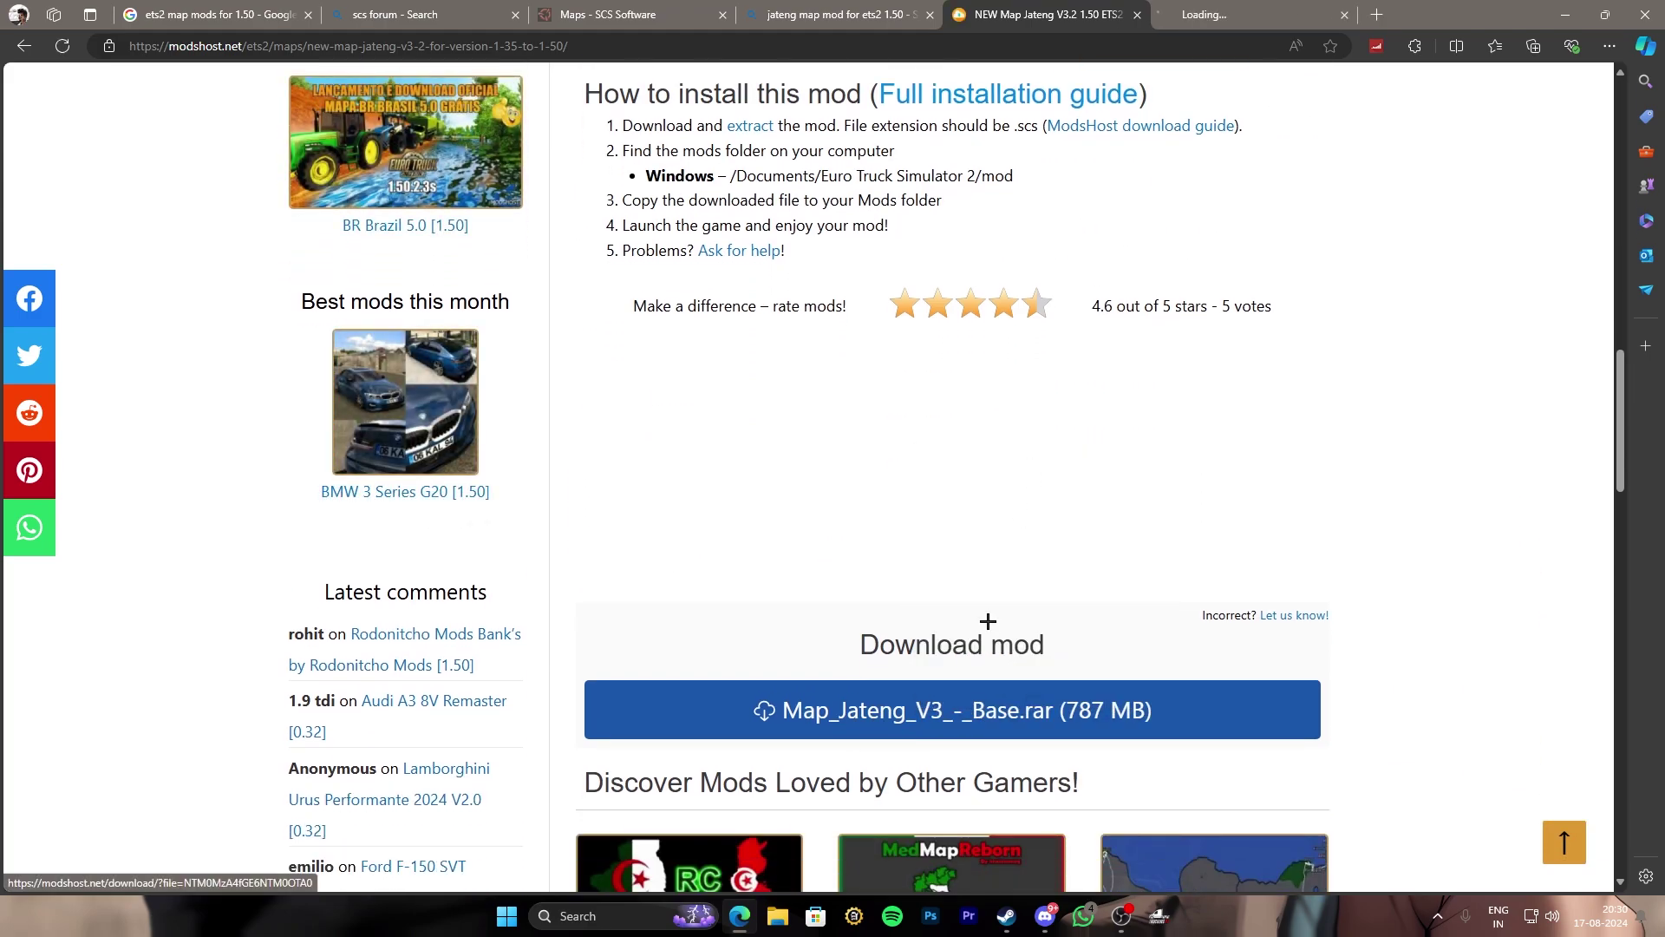
scroll(988, 622, down, 10)
scroll(988, 622, up, 15)
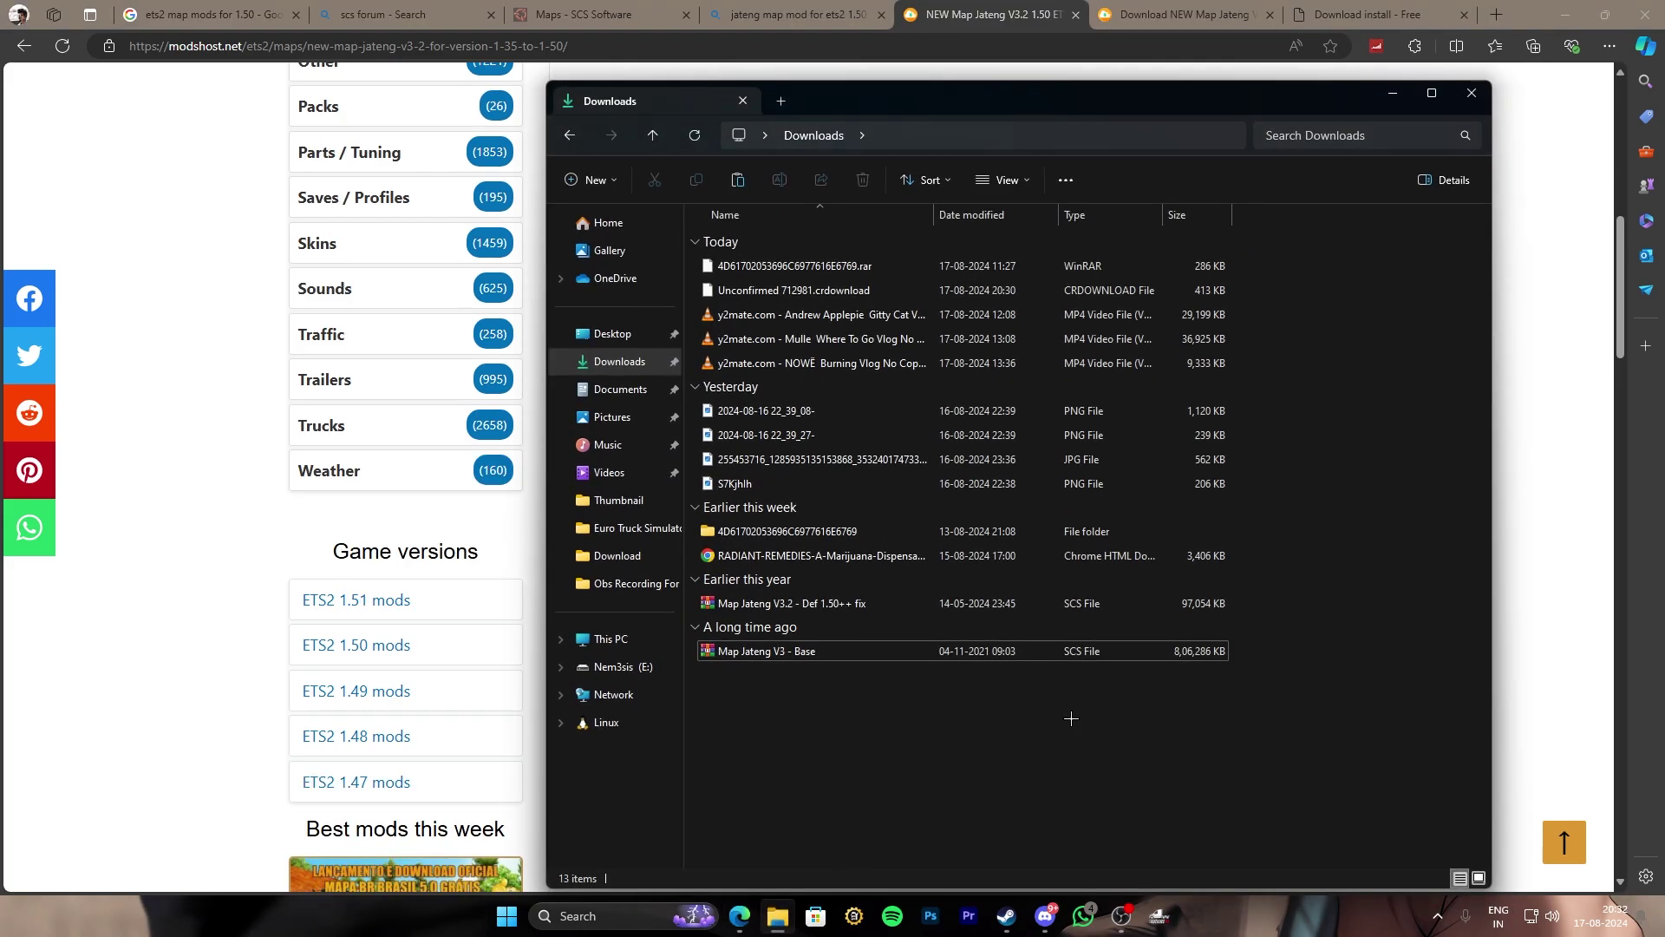
Step: Paste the two Map Jateng files into Documents > Euro Truck Simulator 2 > mod, then close the Replace or Skip prompt
click(882, 602)
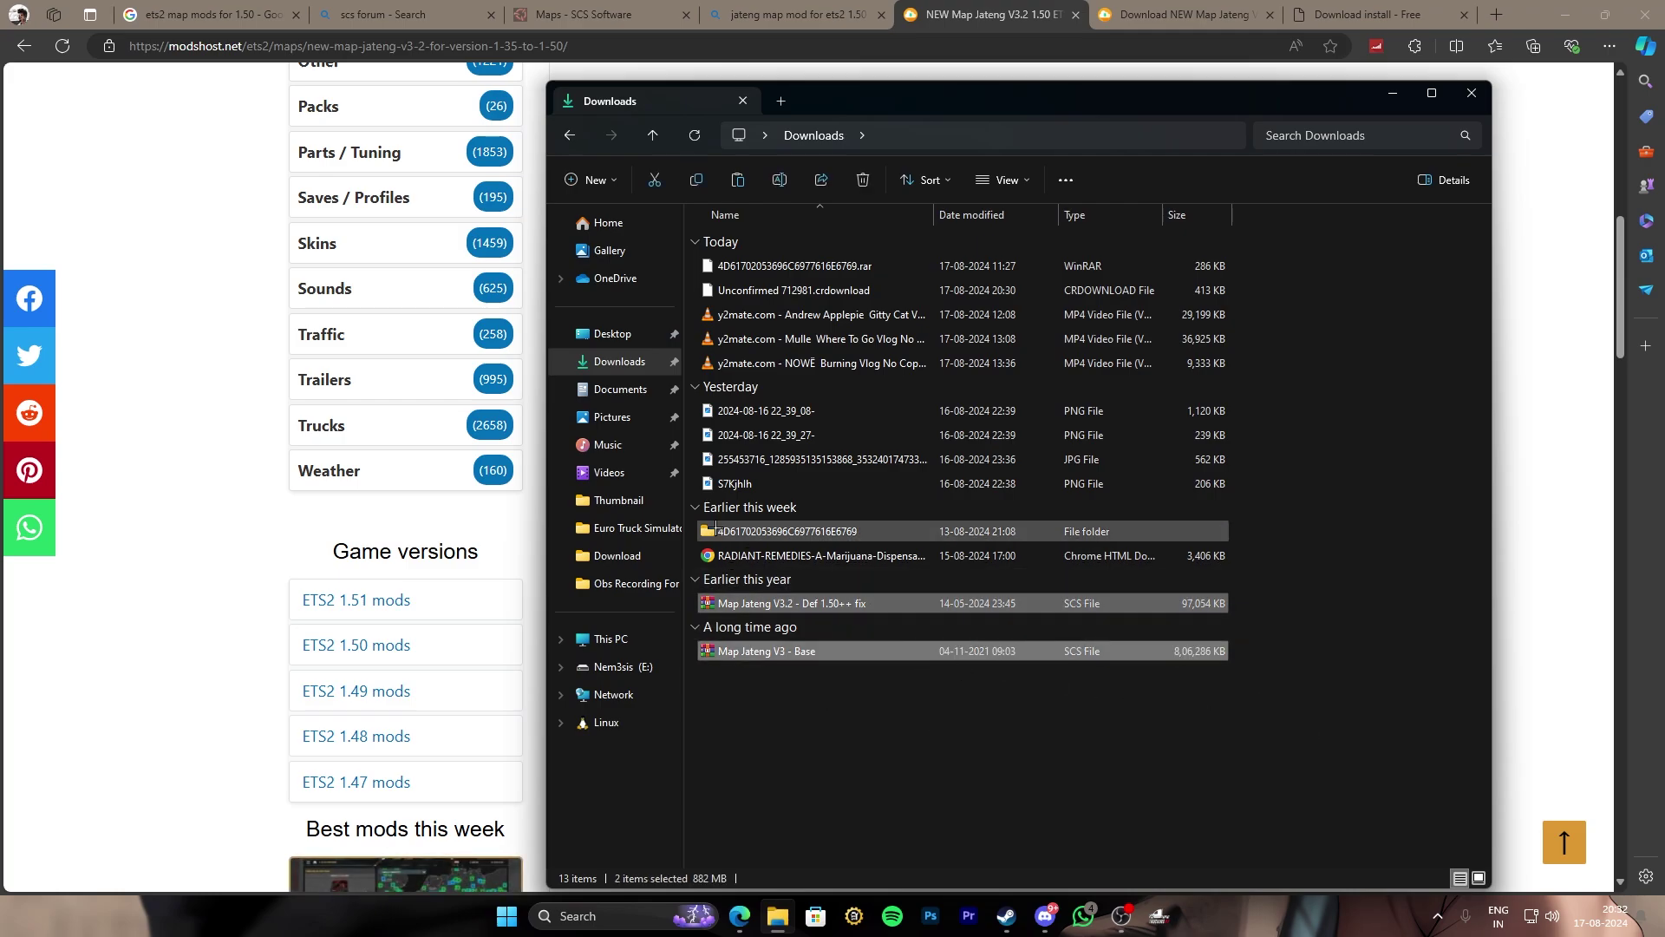
click(618, 388)
double_click(894, 290)
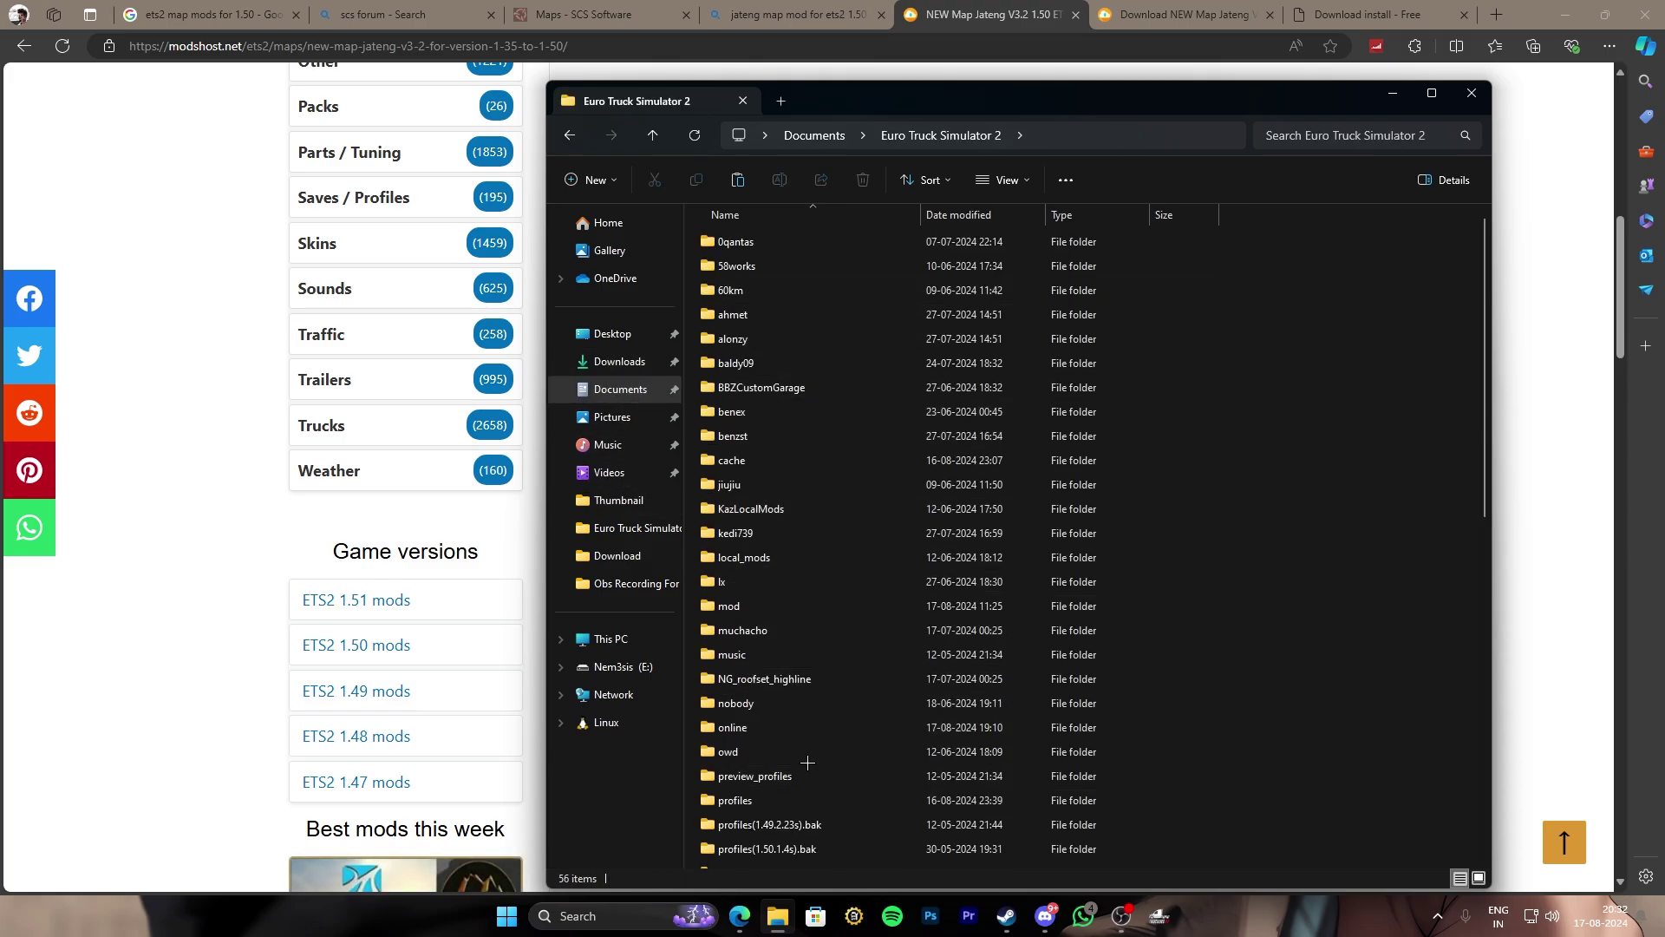
scroll(808, 762, down, 1)
double_click(813, 550)
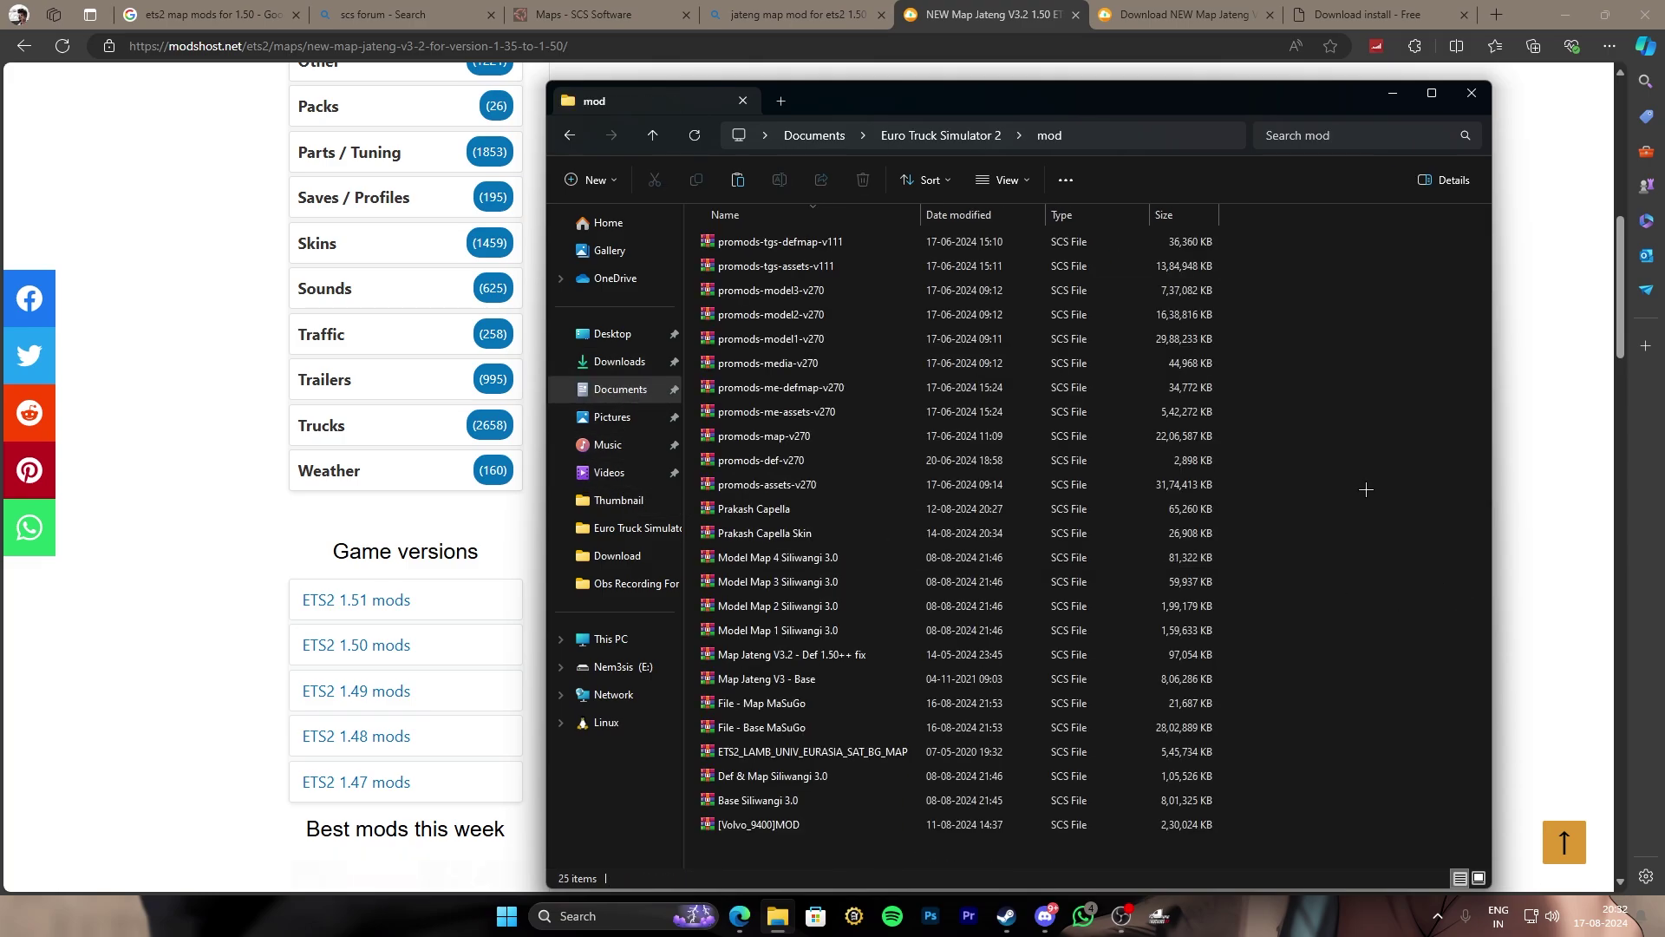
right_click(1369, 518)
click(1385, 497)
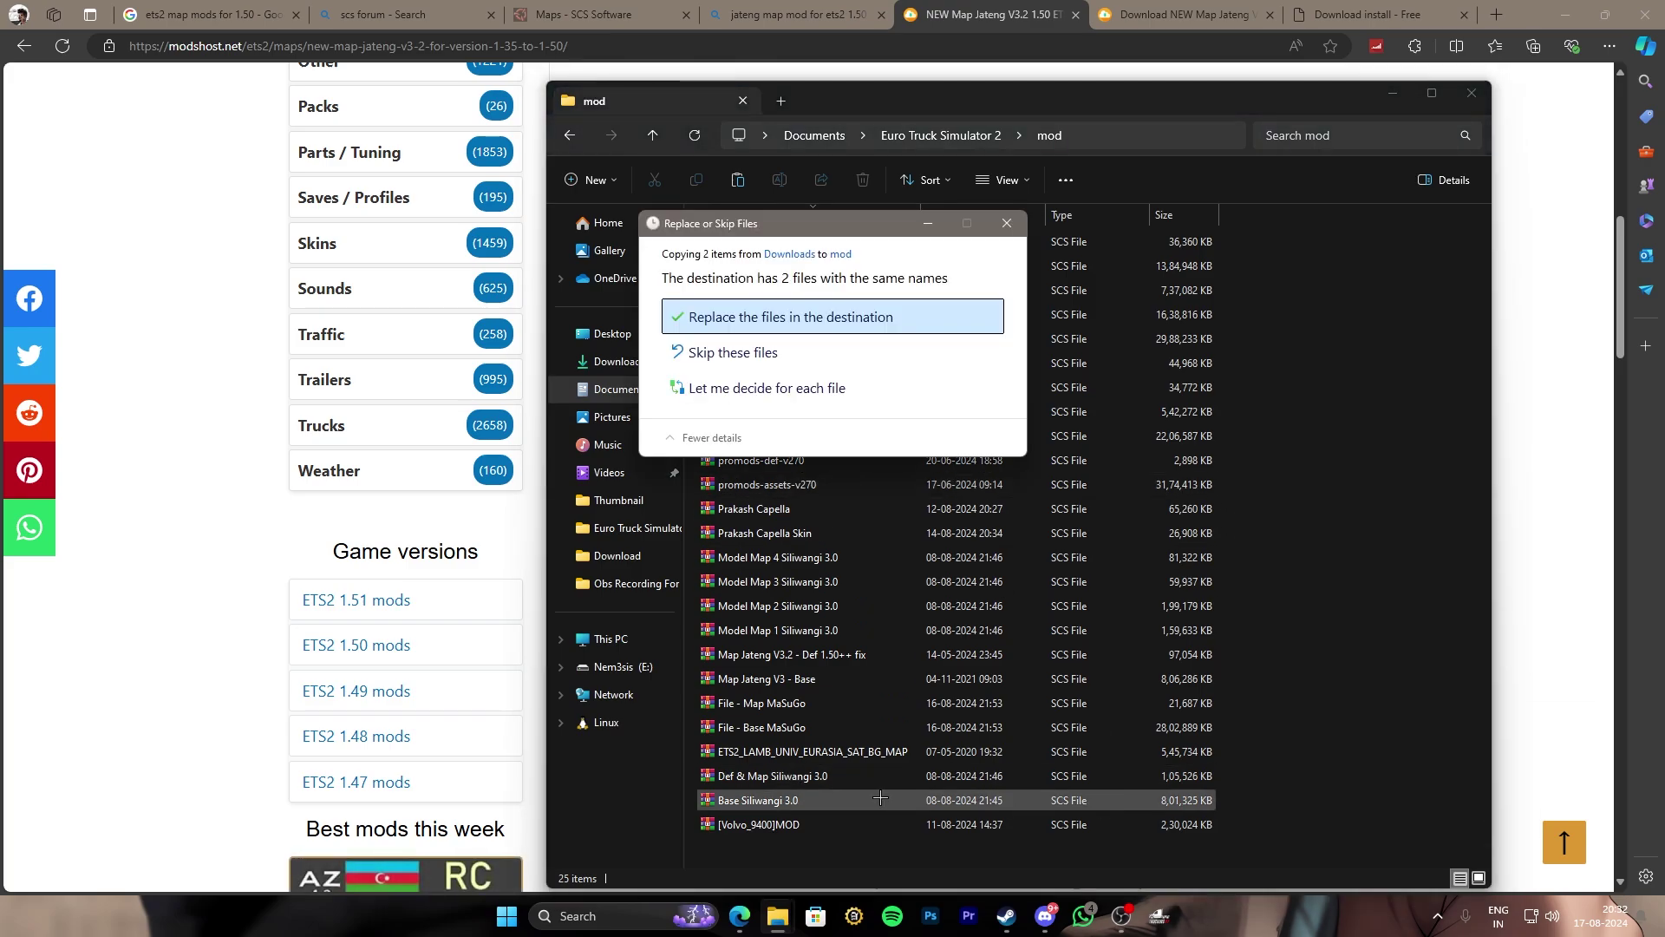
click(1005, 224)
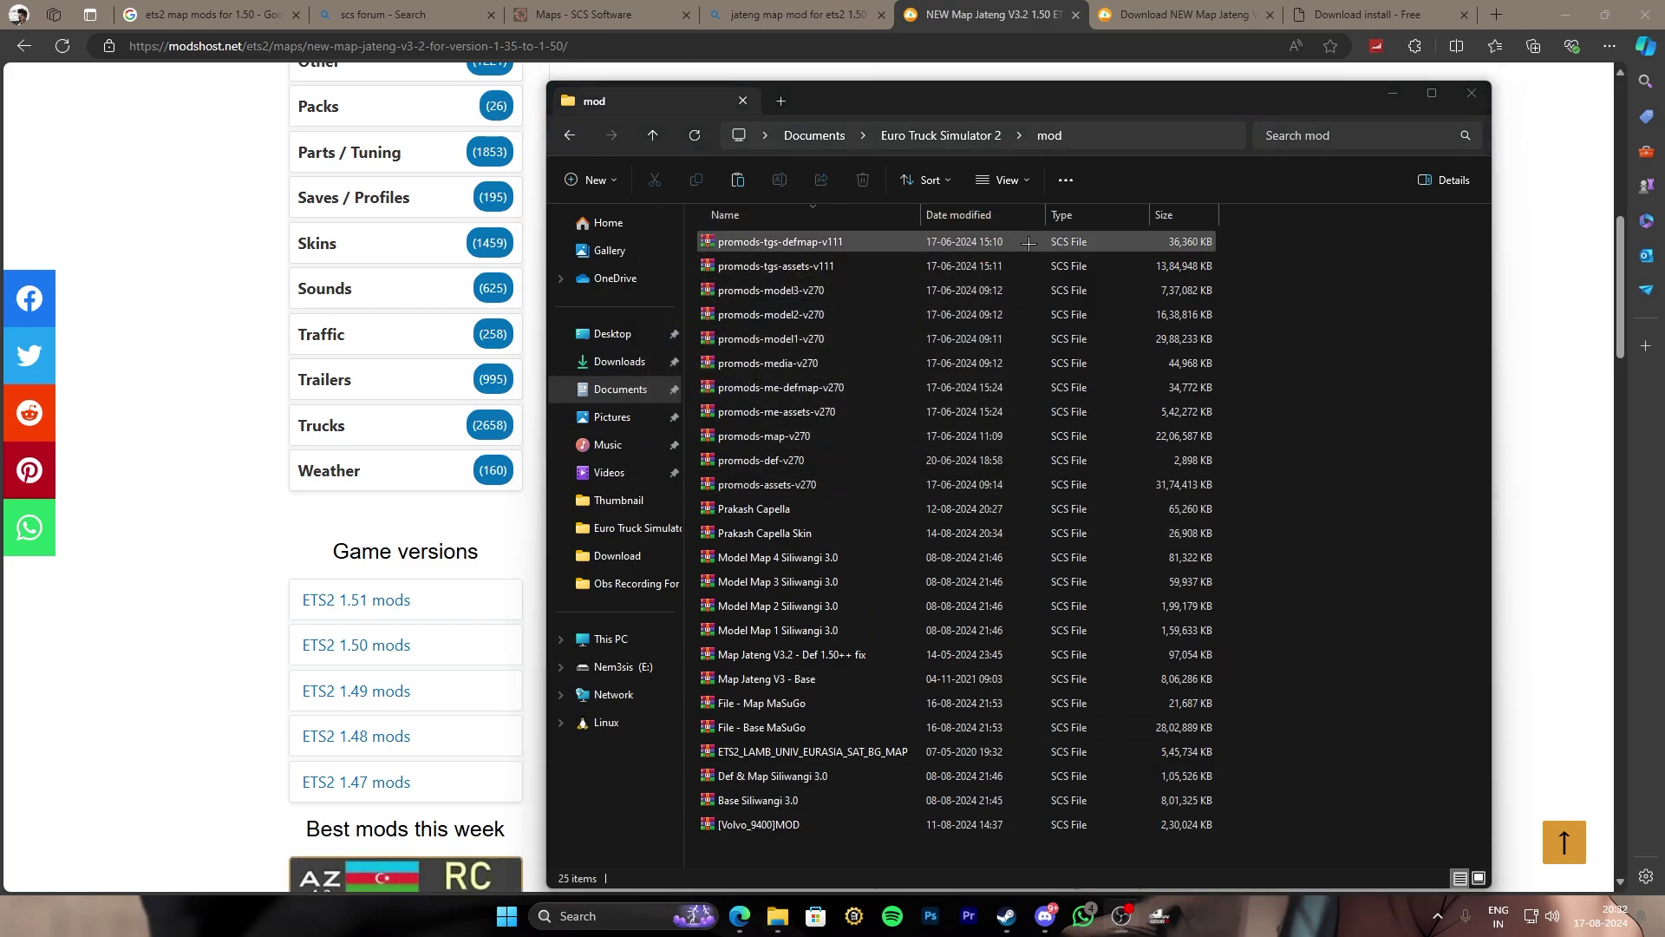
Step: Launch Euro Truck Simulator 2 from the Steam library and dismiss the confirmation message
click(1006, 918)
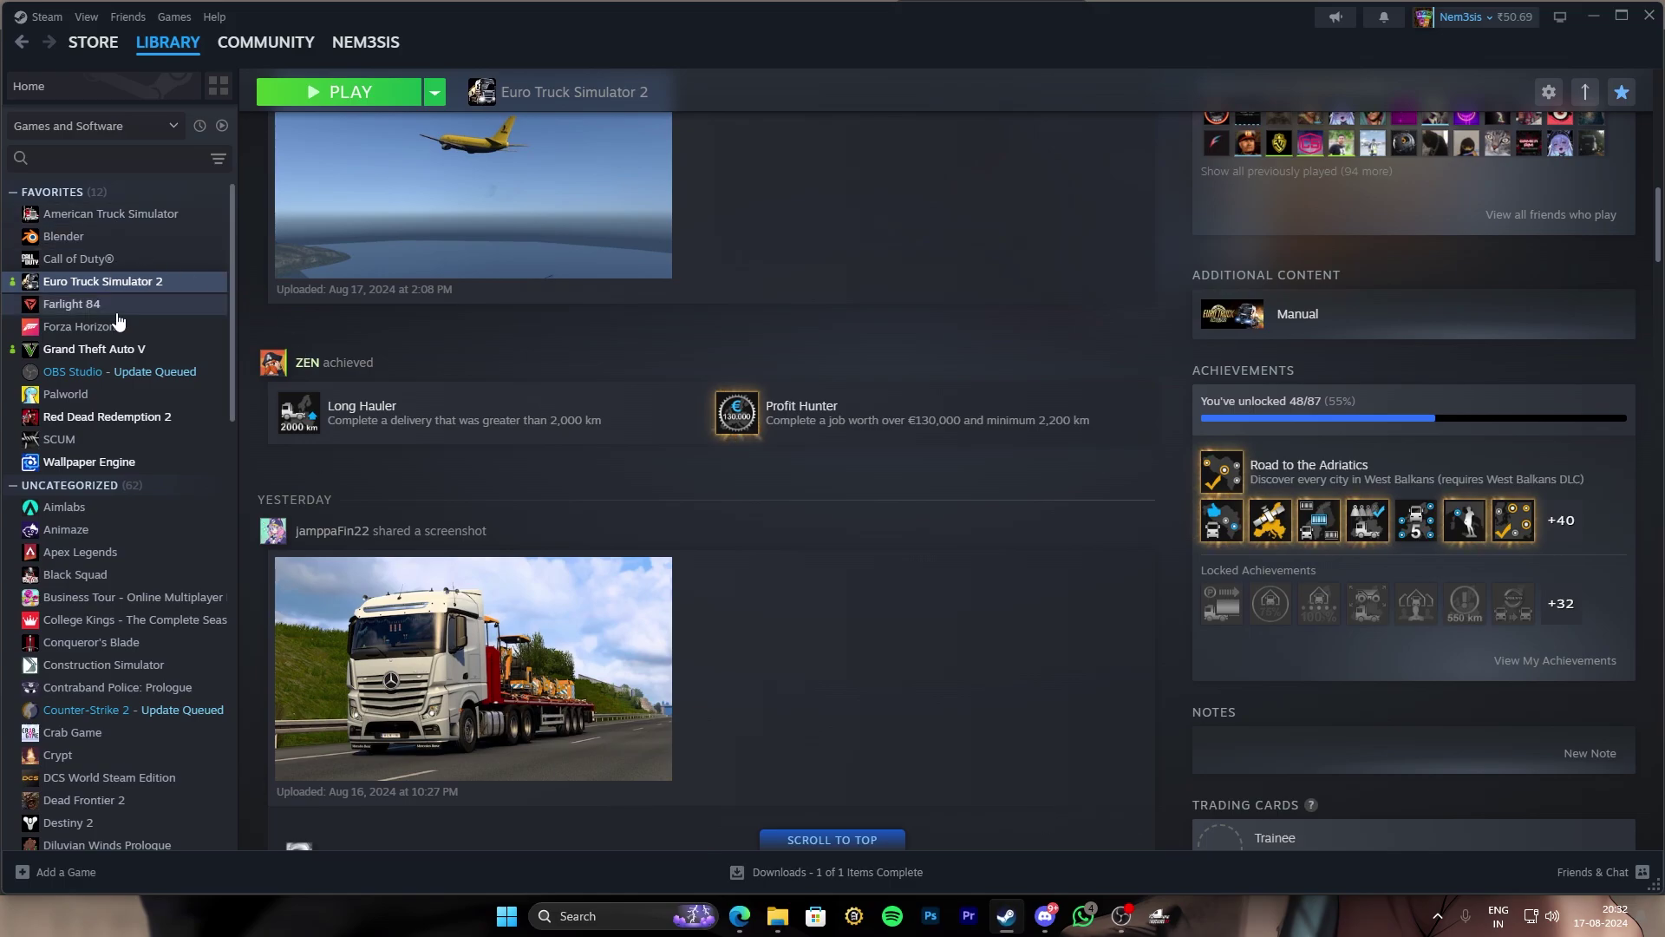
click(173, 283)
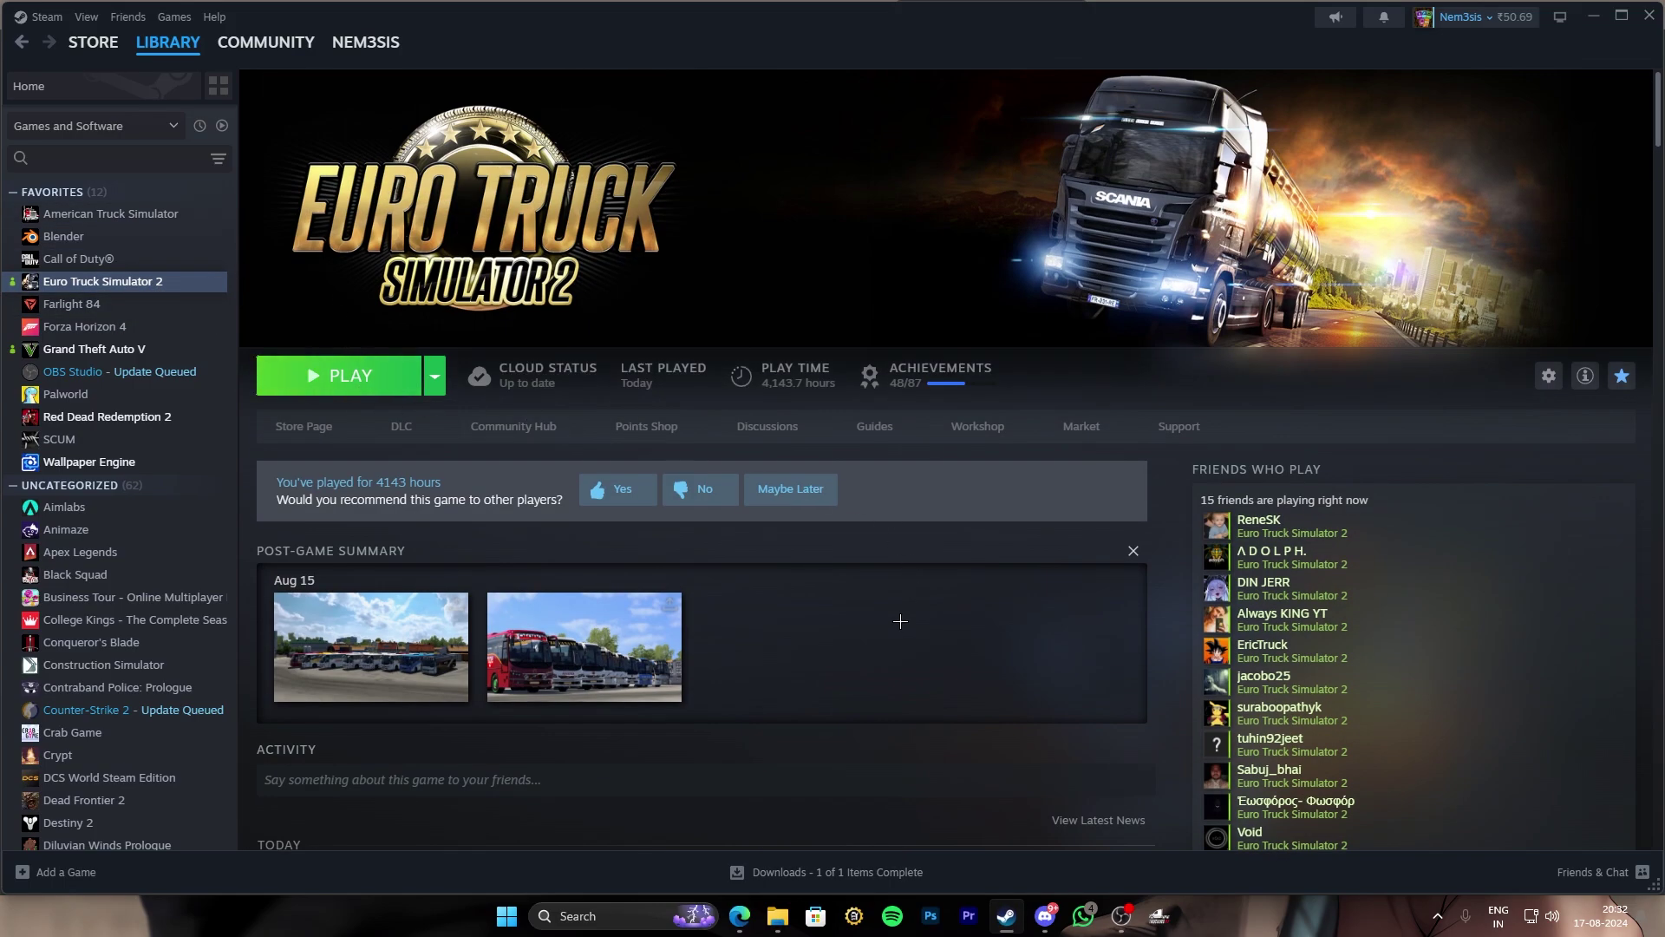
click(900, 621)
mouse_move(1217, 527)
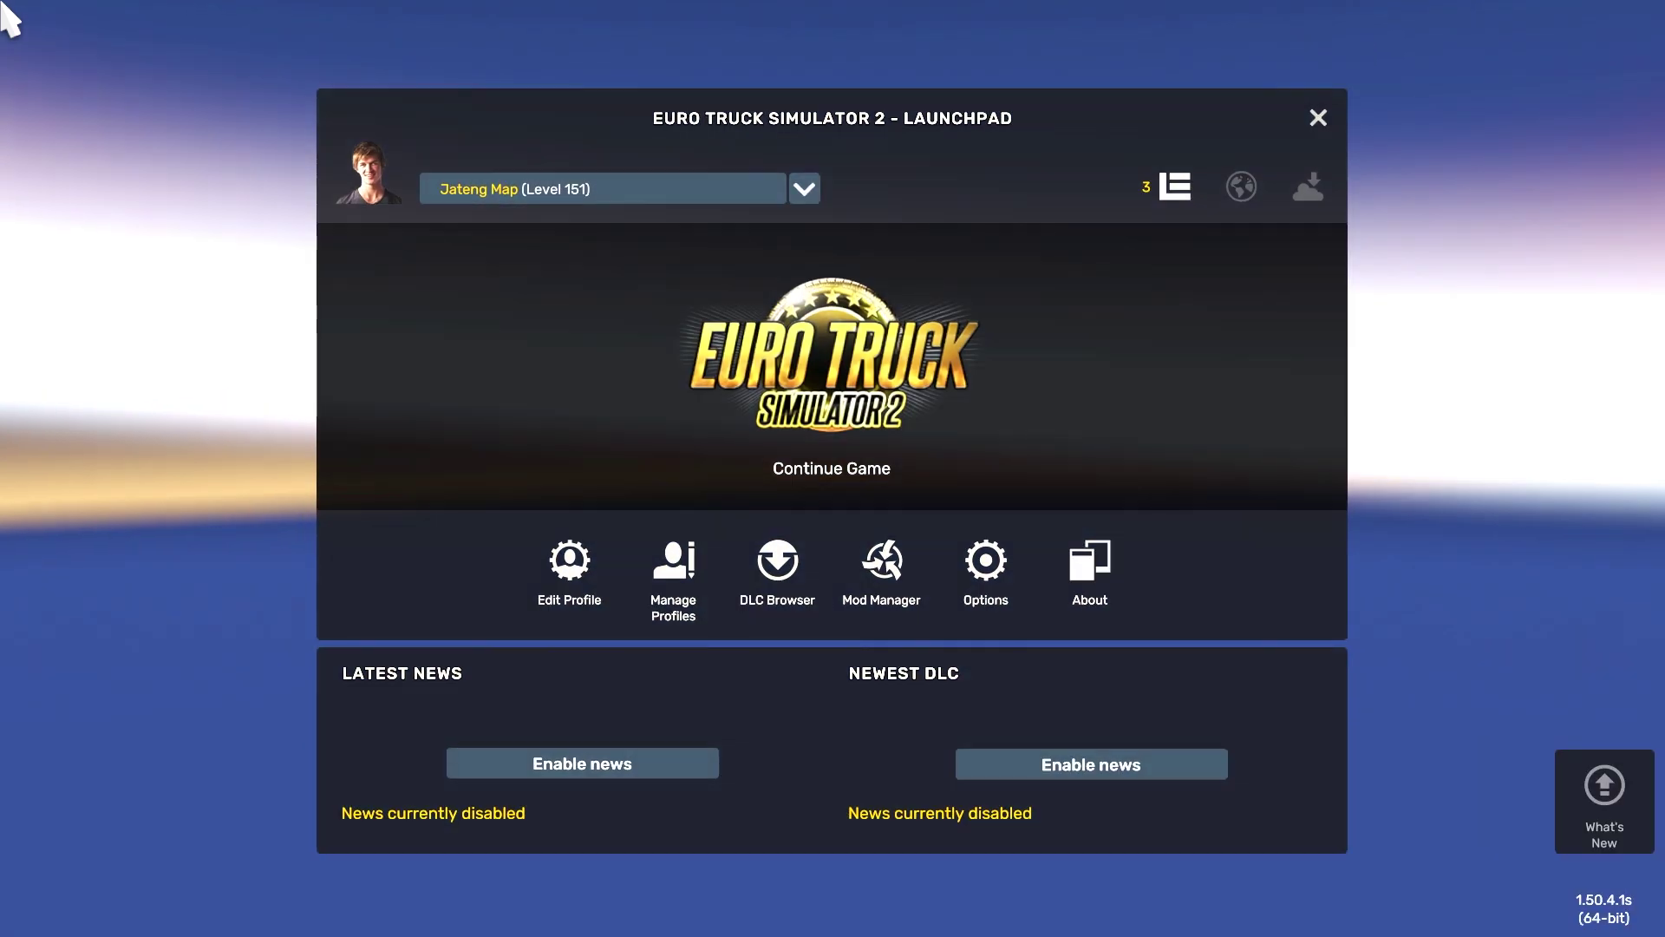
click(811, 591)
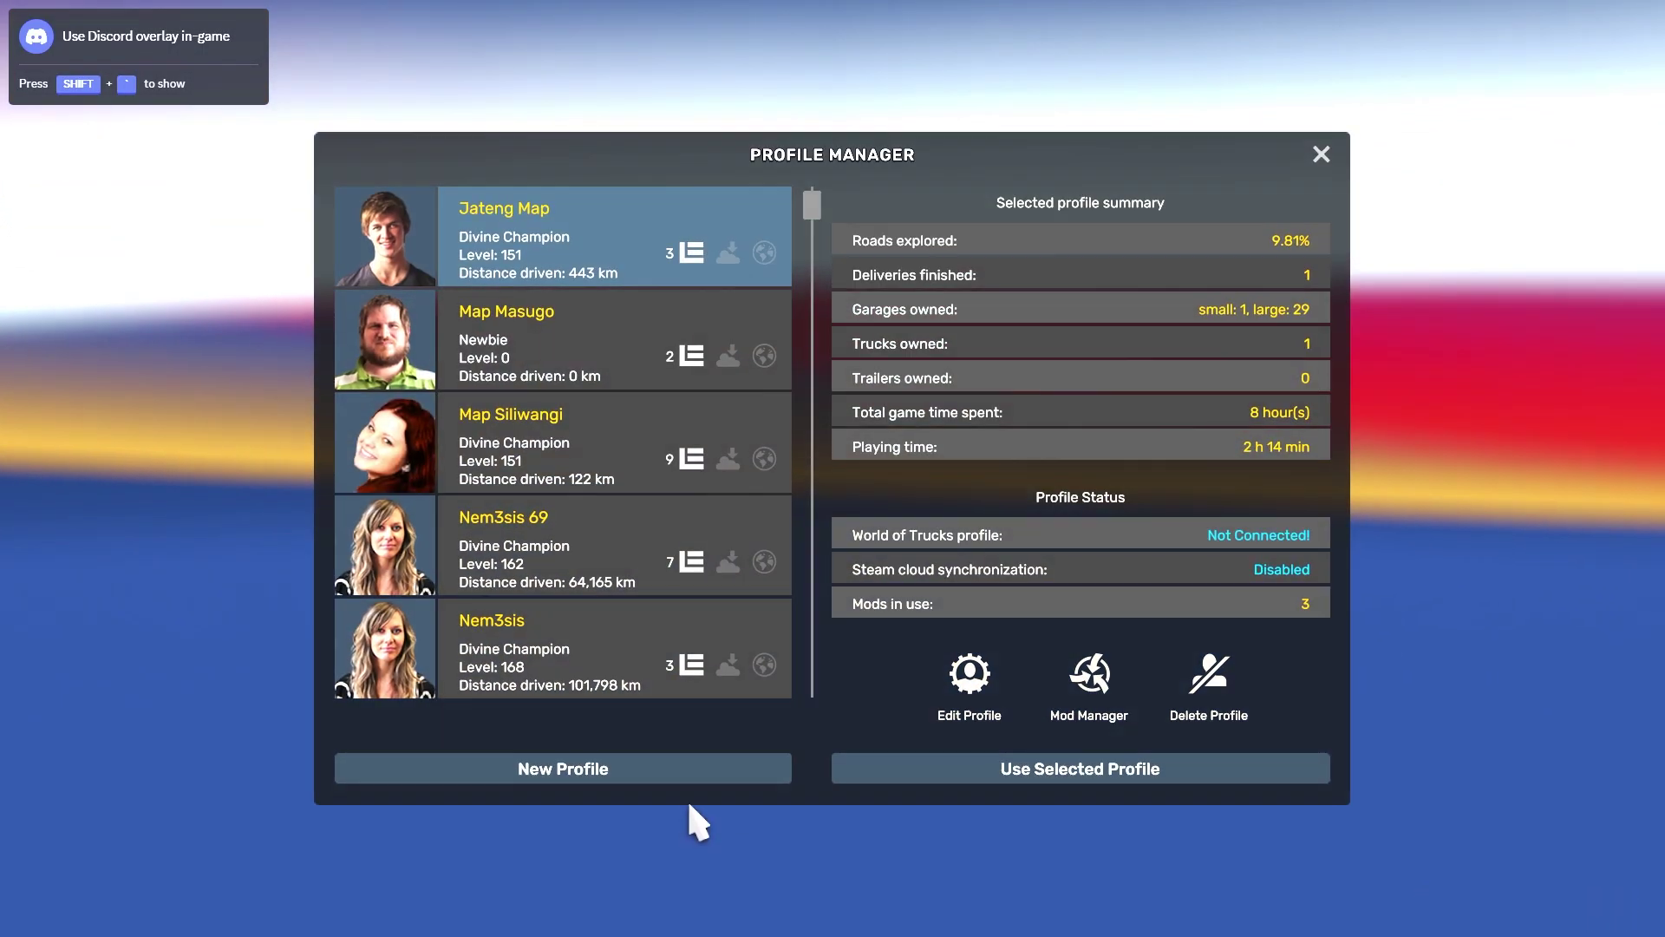
Step: Start a new profile and name it 'Jateng Map Mod'
click(640, 775)
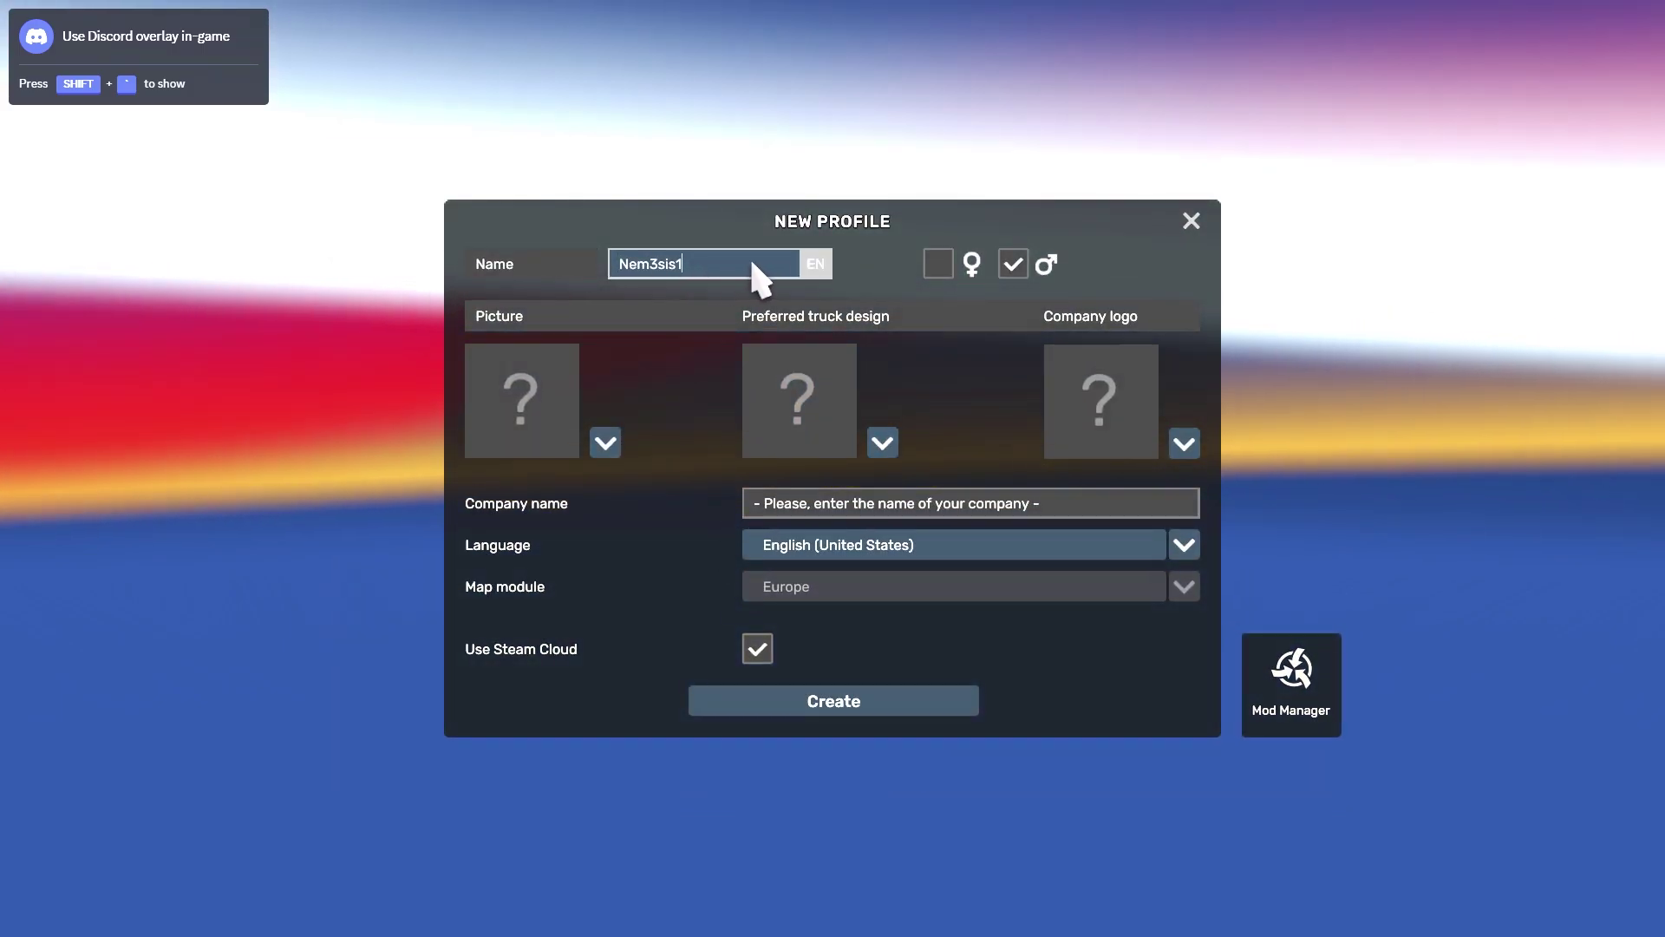
drag(760, 262, 573, 260)
text(J)
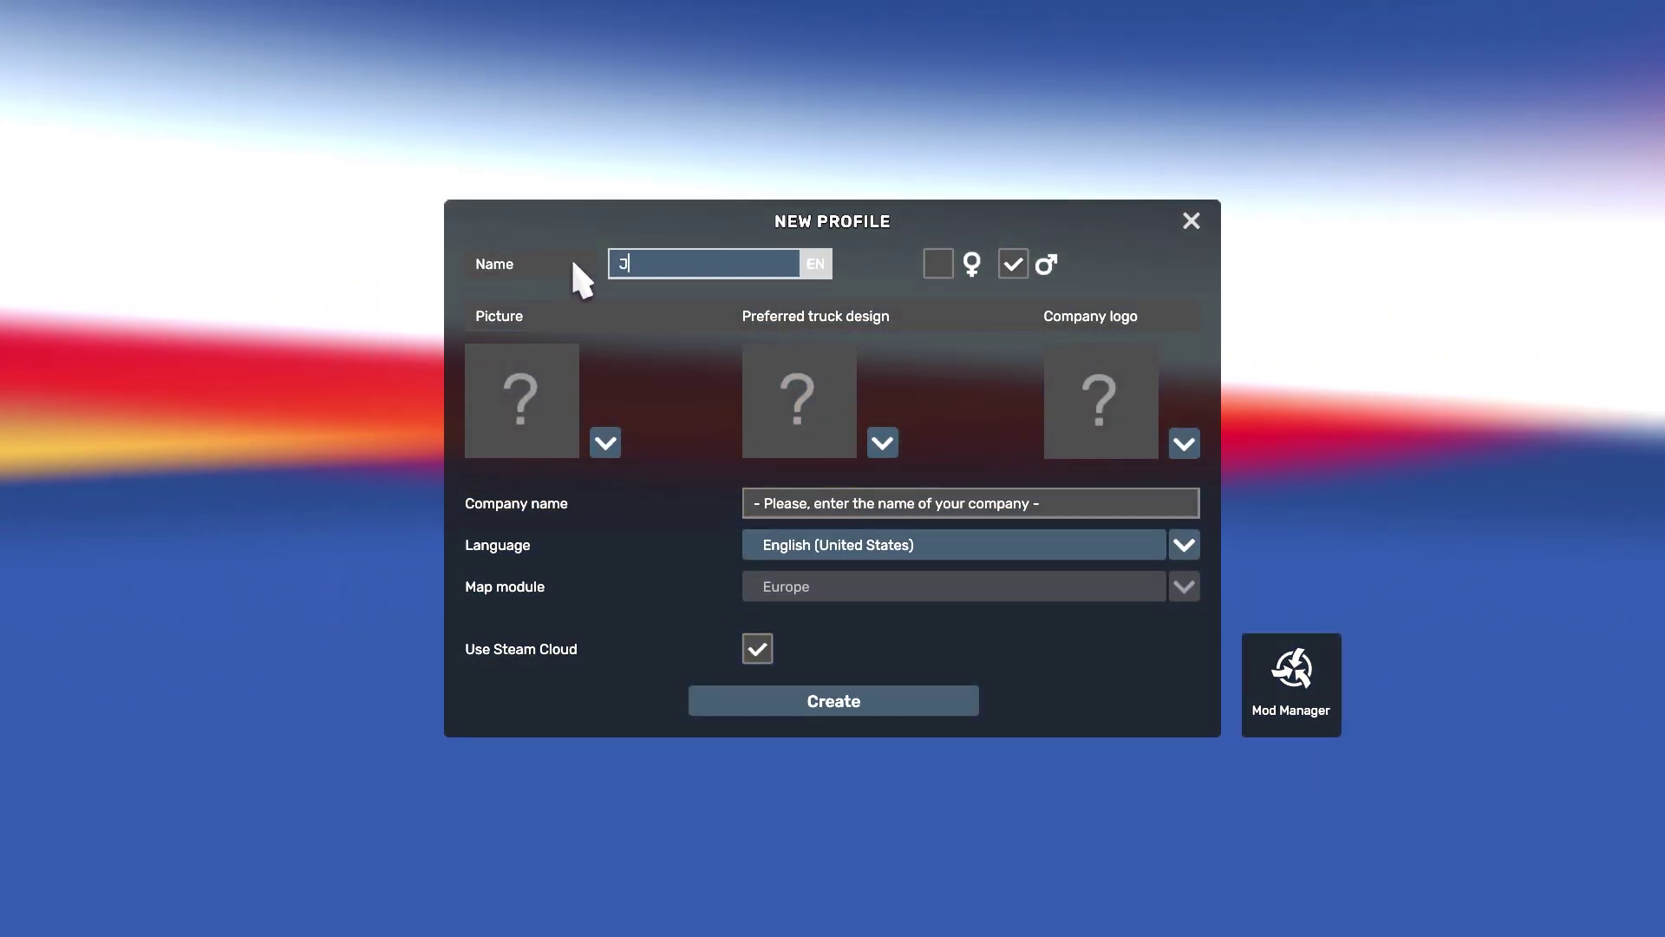
text(ateng Map Mod)
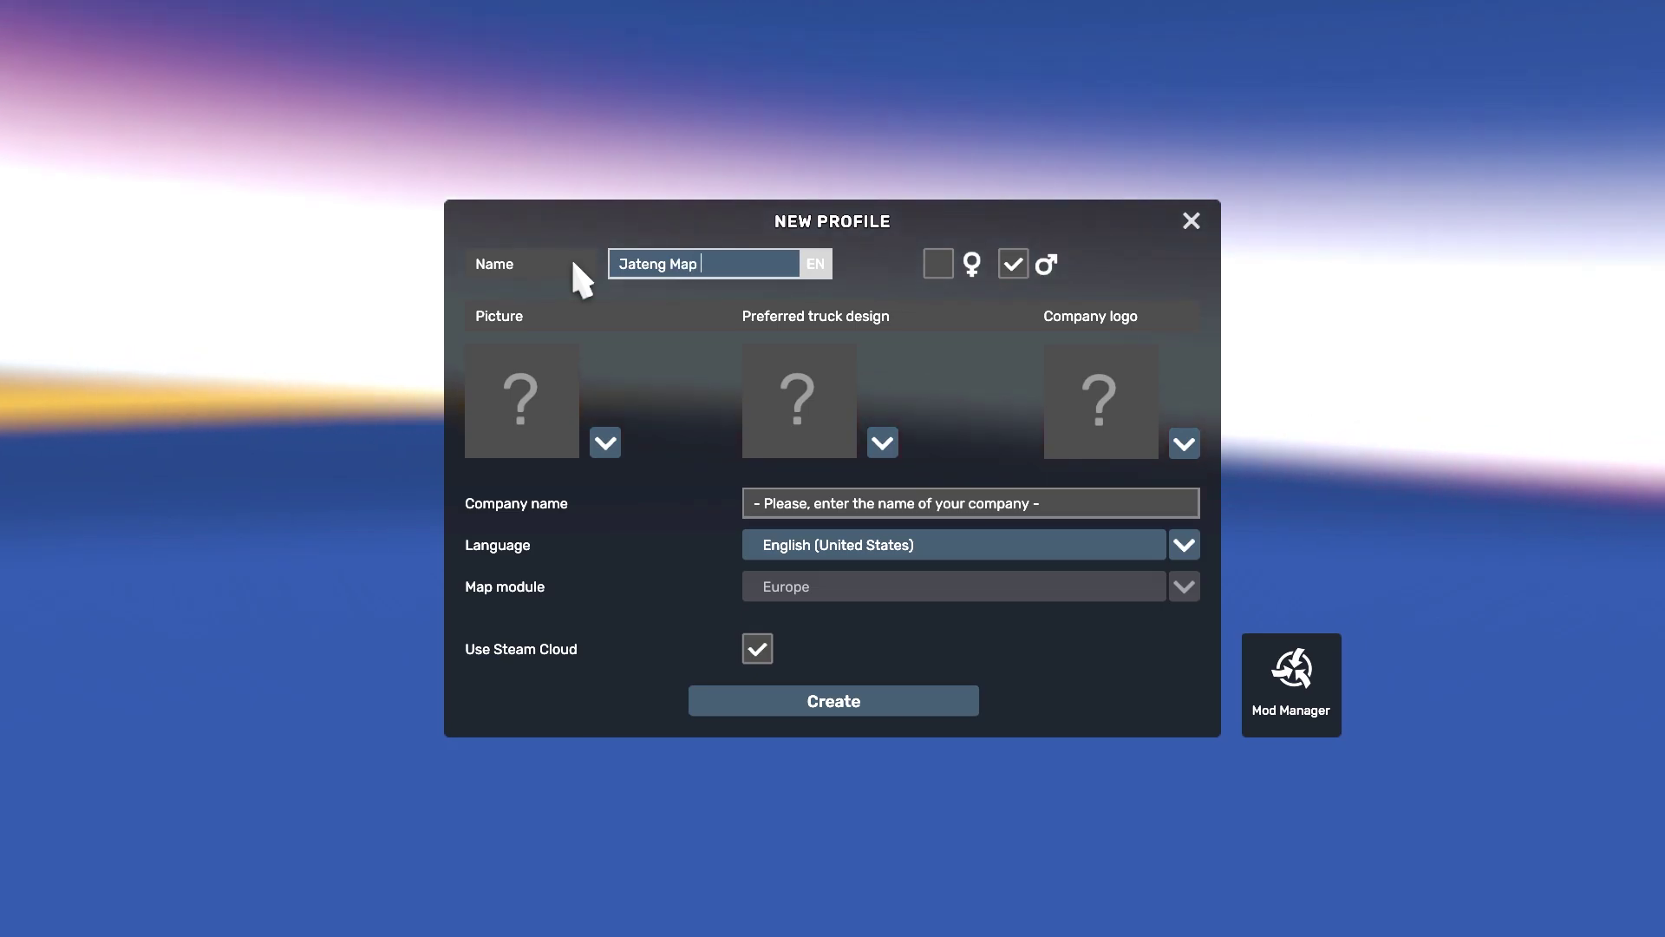
Step: Choose the male portrait, orange truck design and gear company logo
click(559, 458)
click(627, 508)
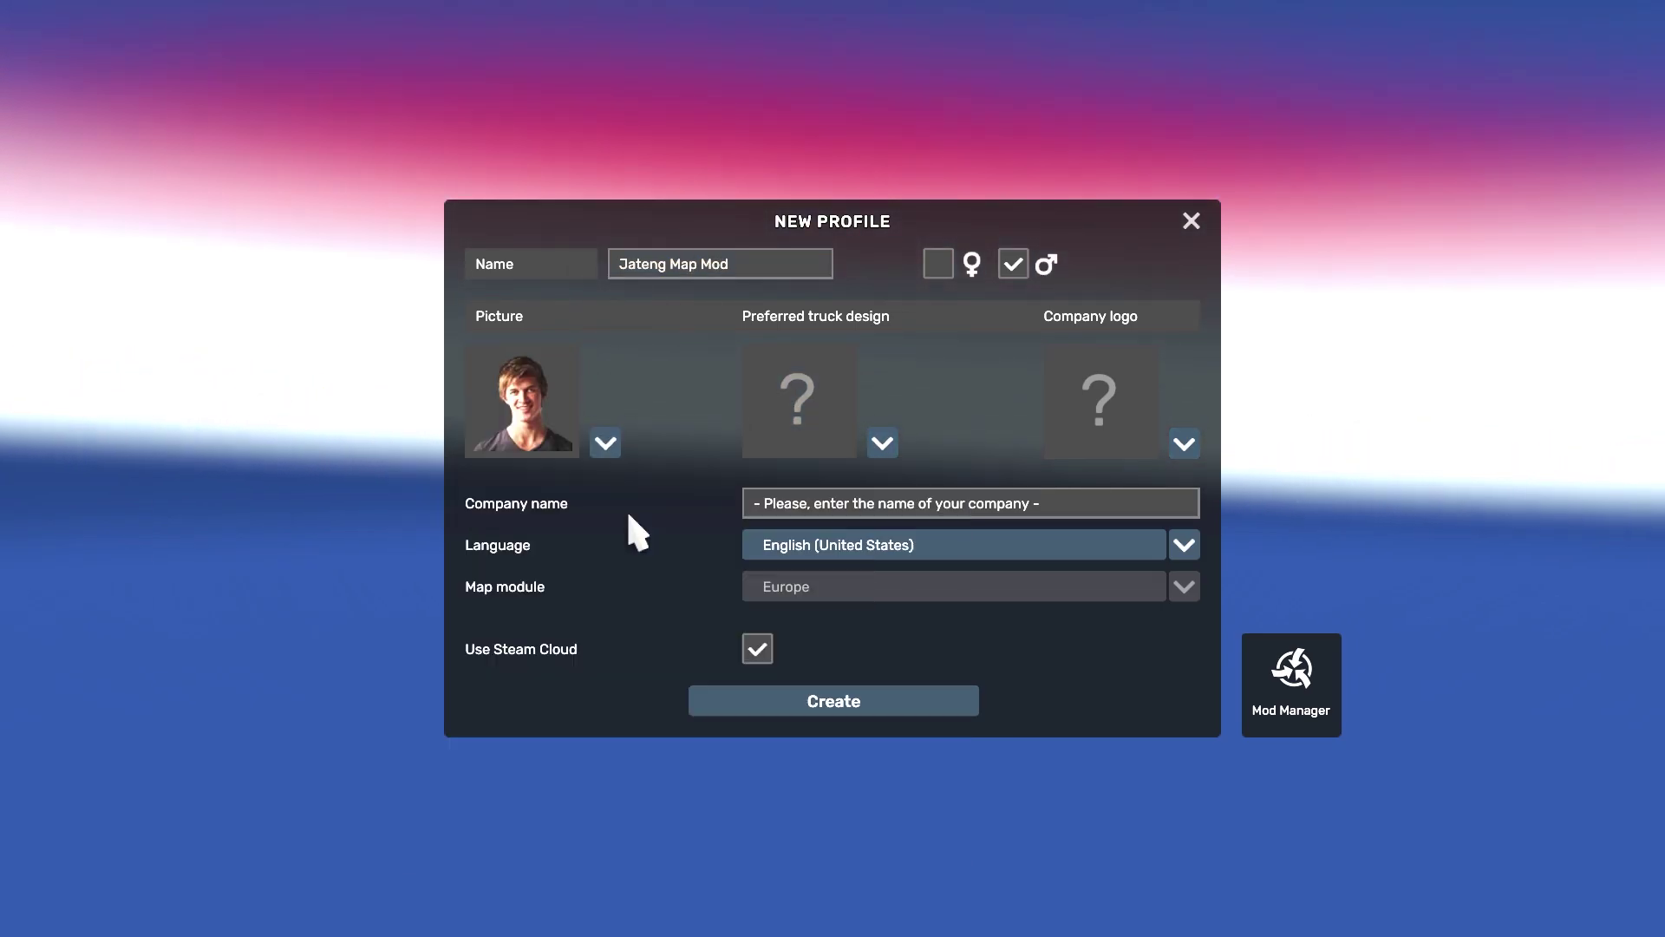
click(845, 446)
click(954, 536)
click(1185, 446)
click(1149, 546)
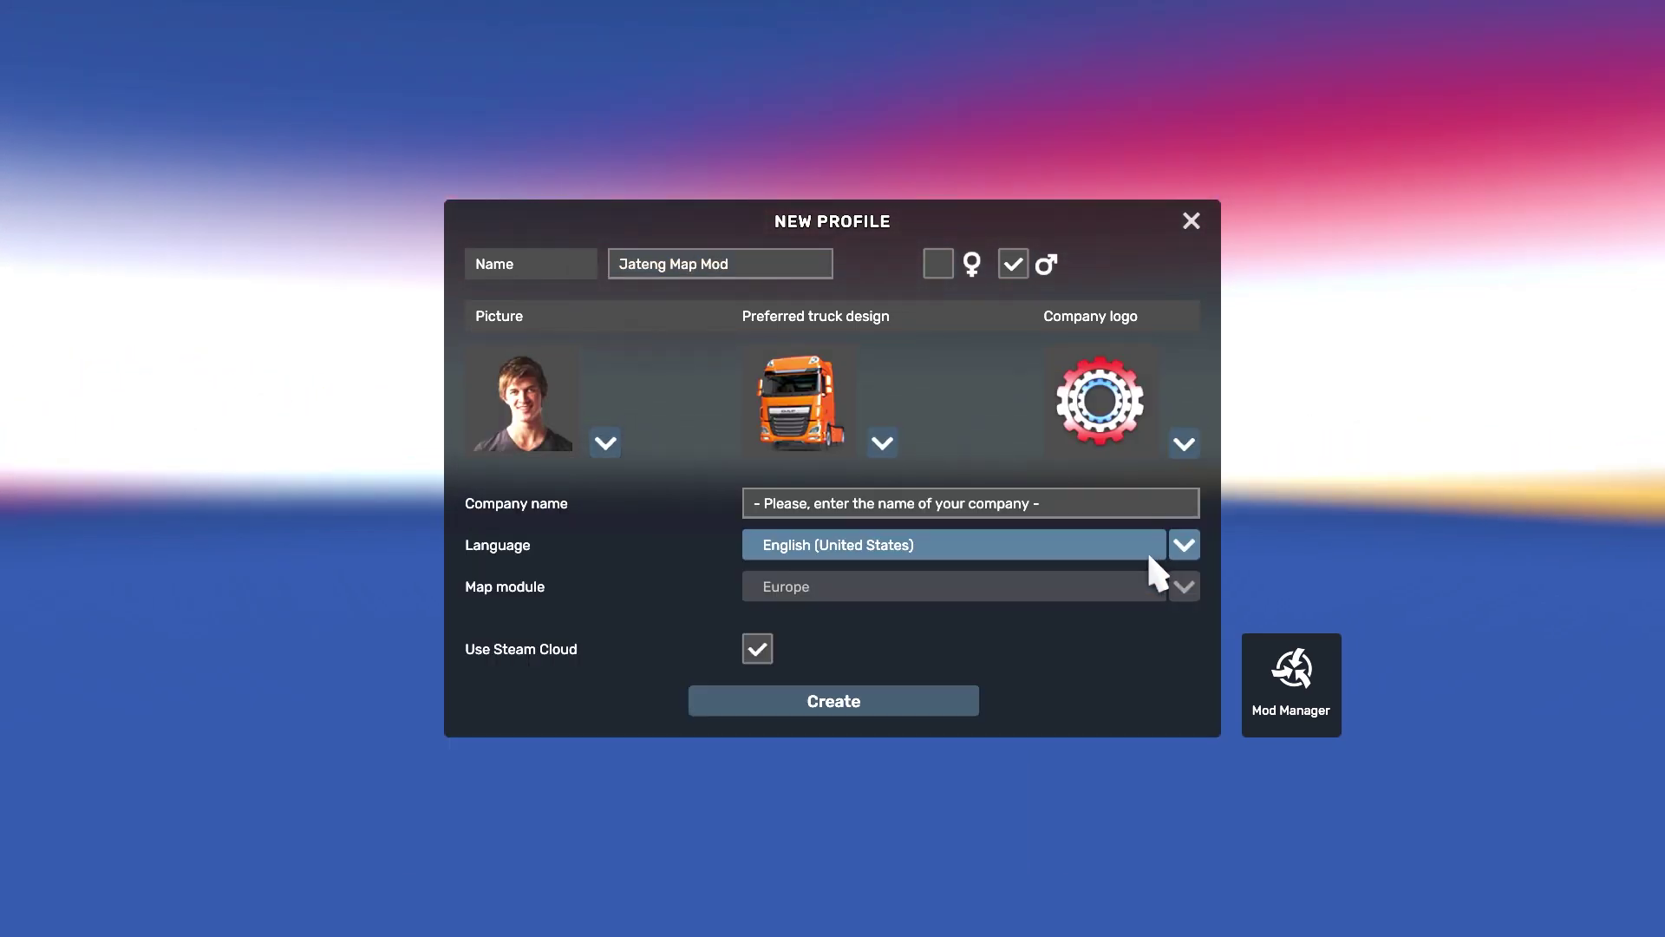
Step: Set the company name to 'Nexon', turn off Steam Cloud, and go to the Mod Manager
click(876, 507)
text(ne)
key(BackSpace)
key(BackSpace)
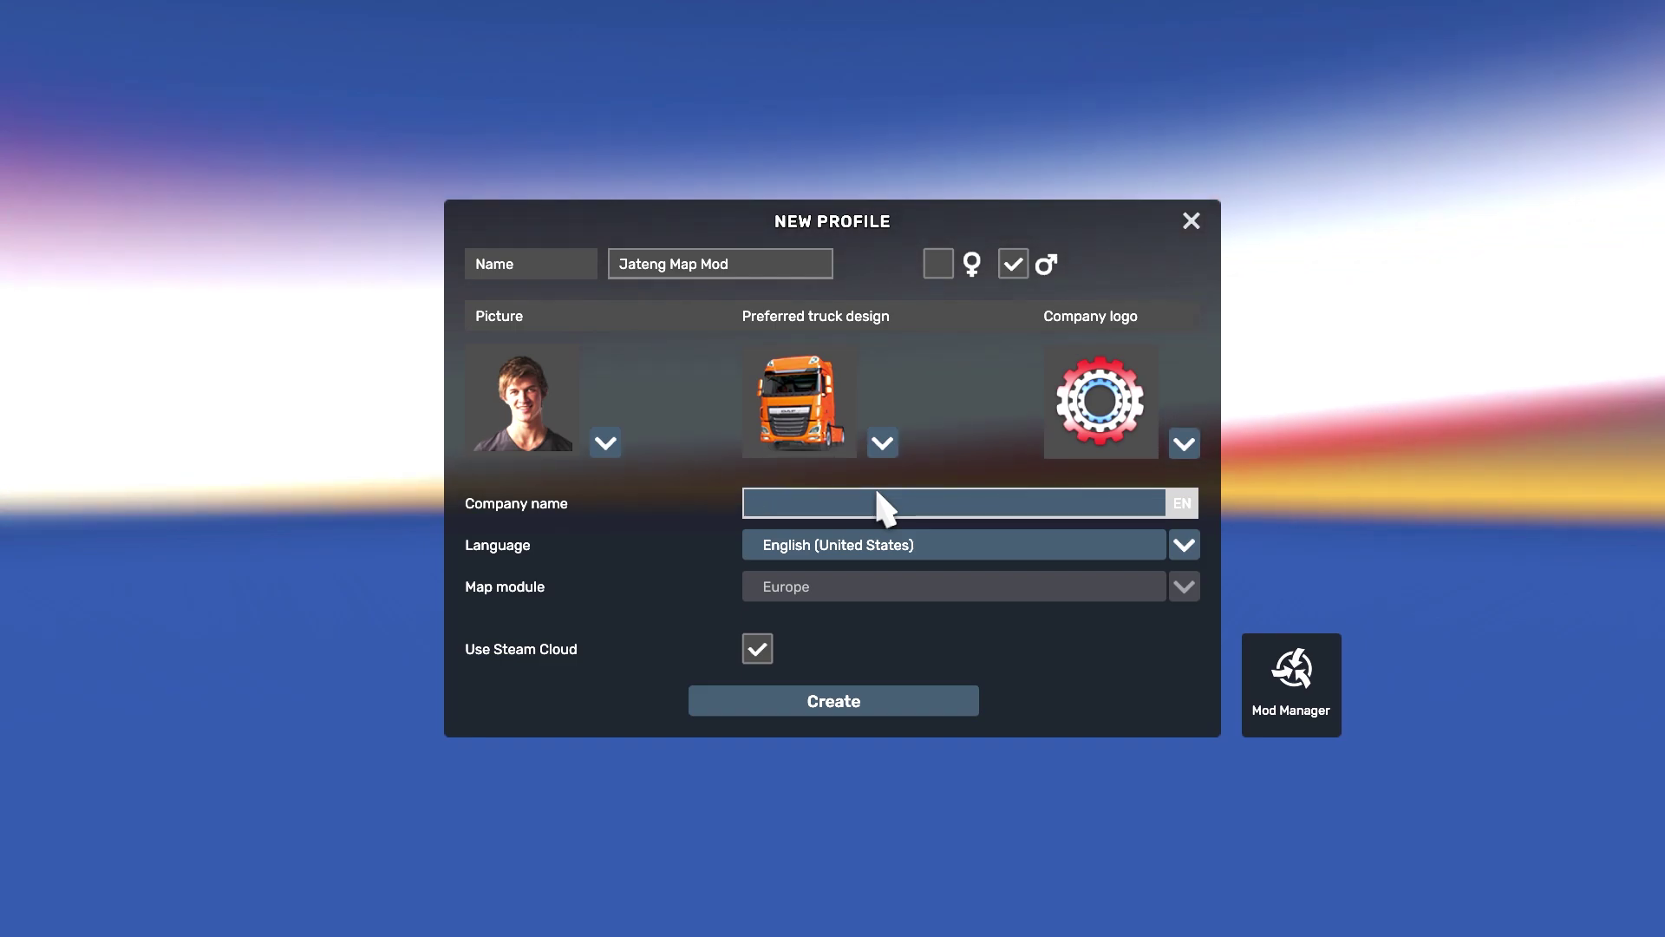
text(Nexon)
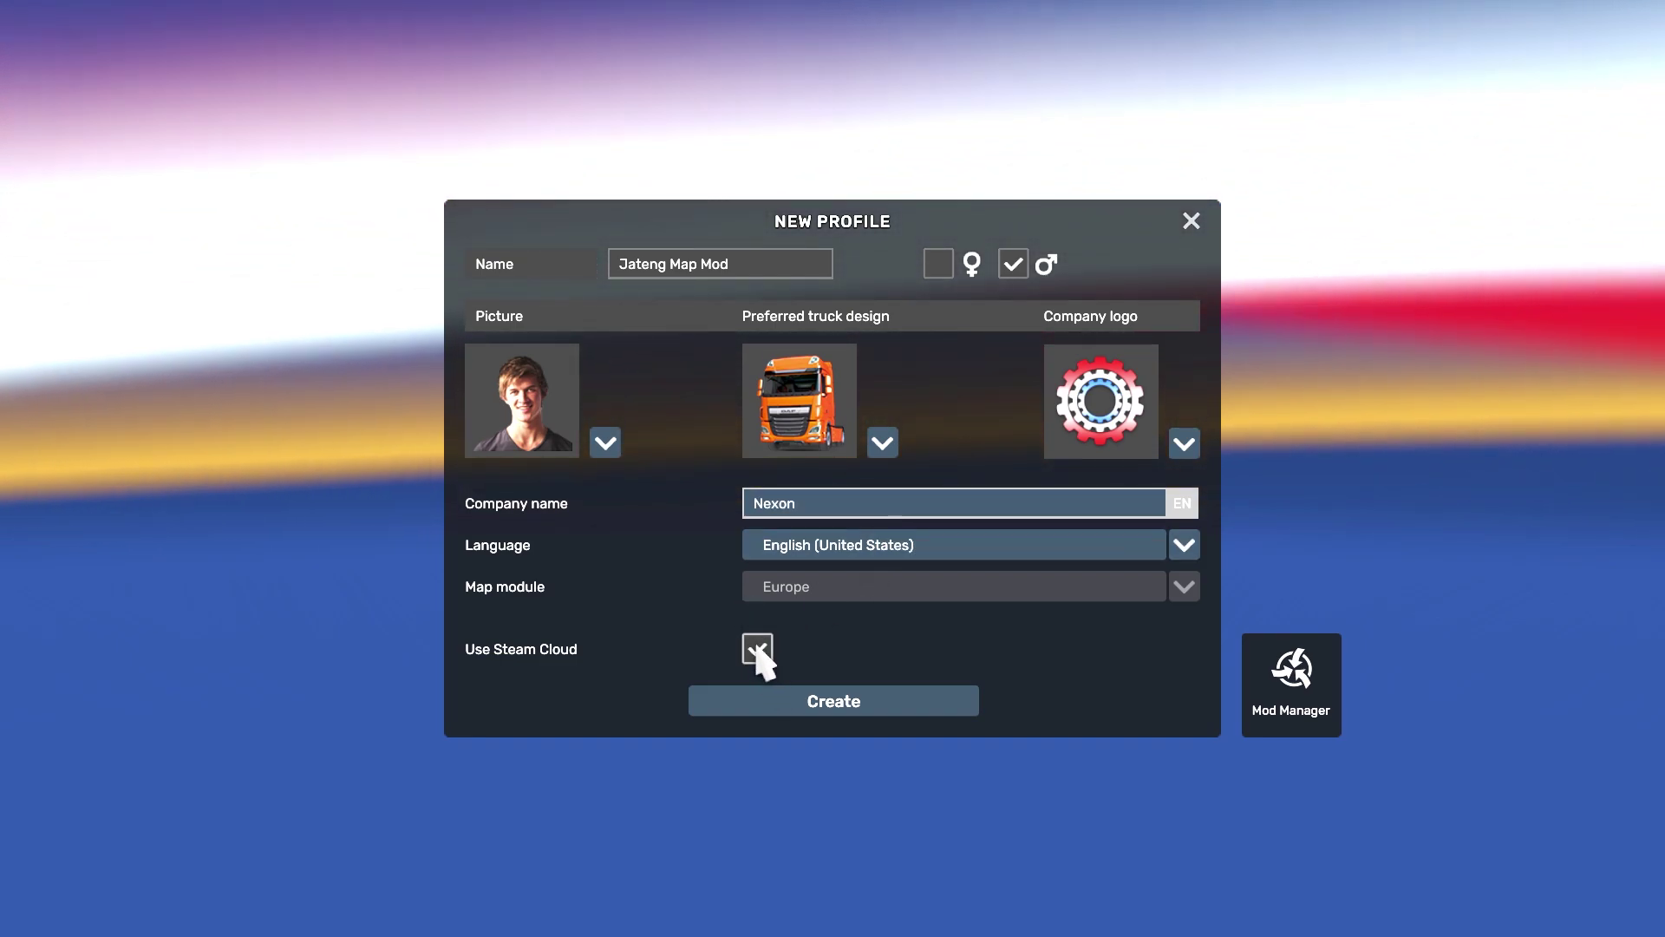
click(757, 649)
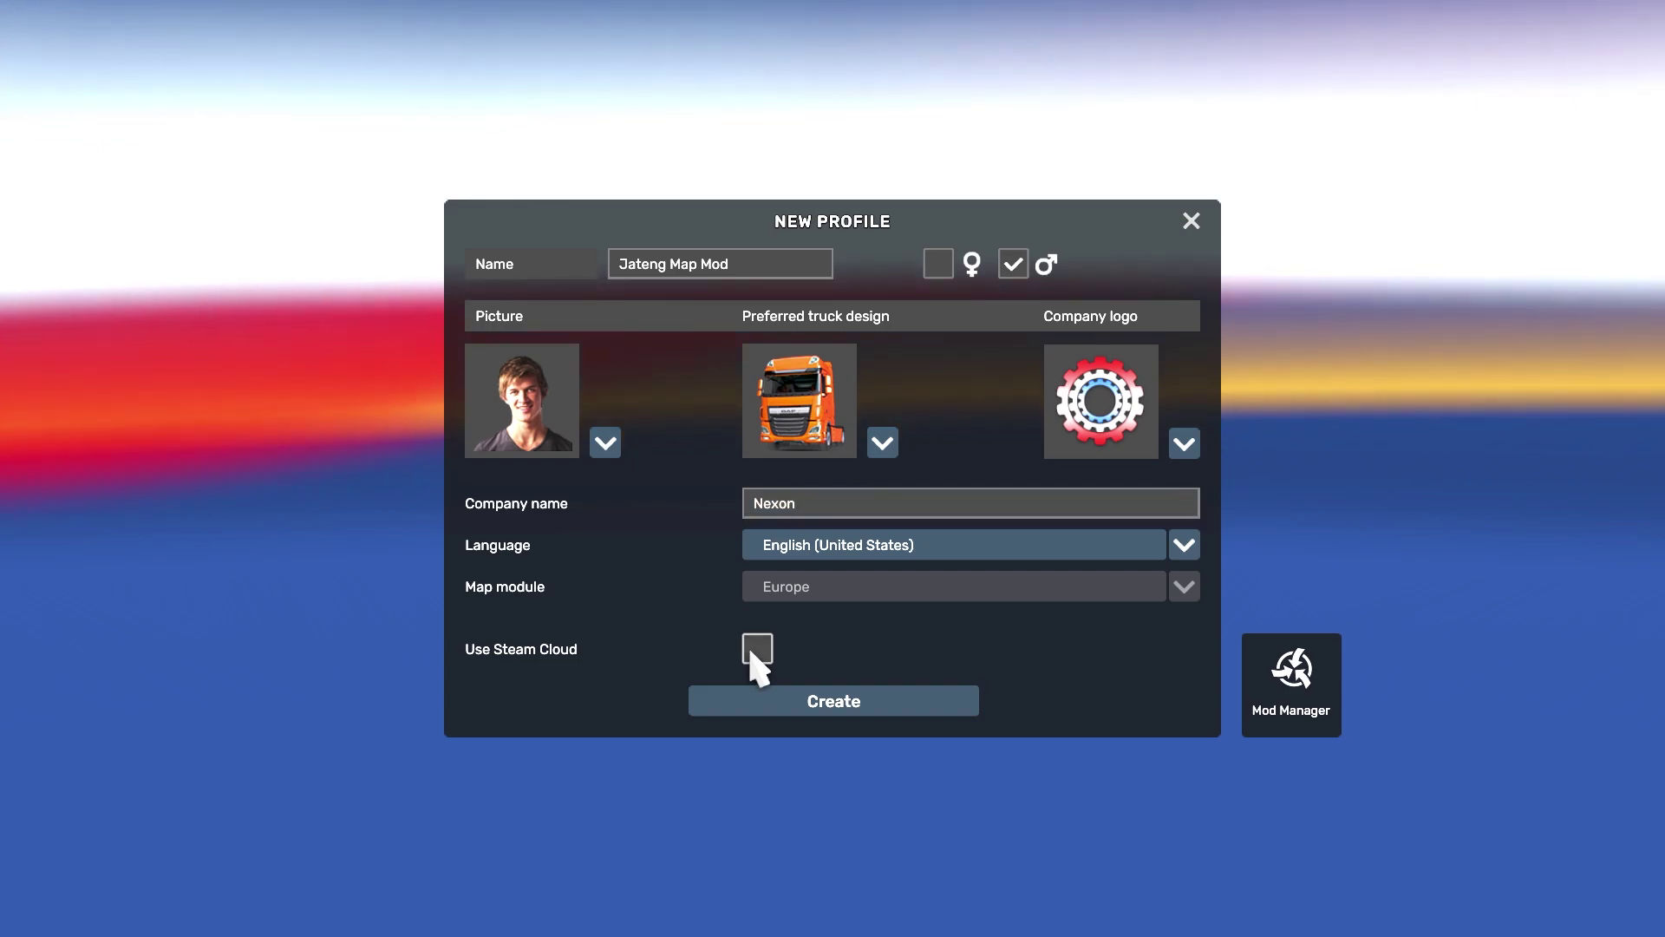
click(1292, 681)
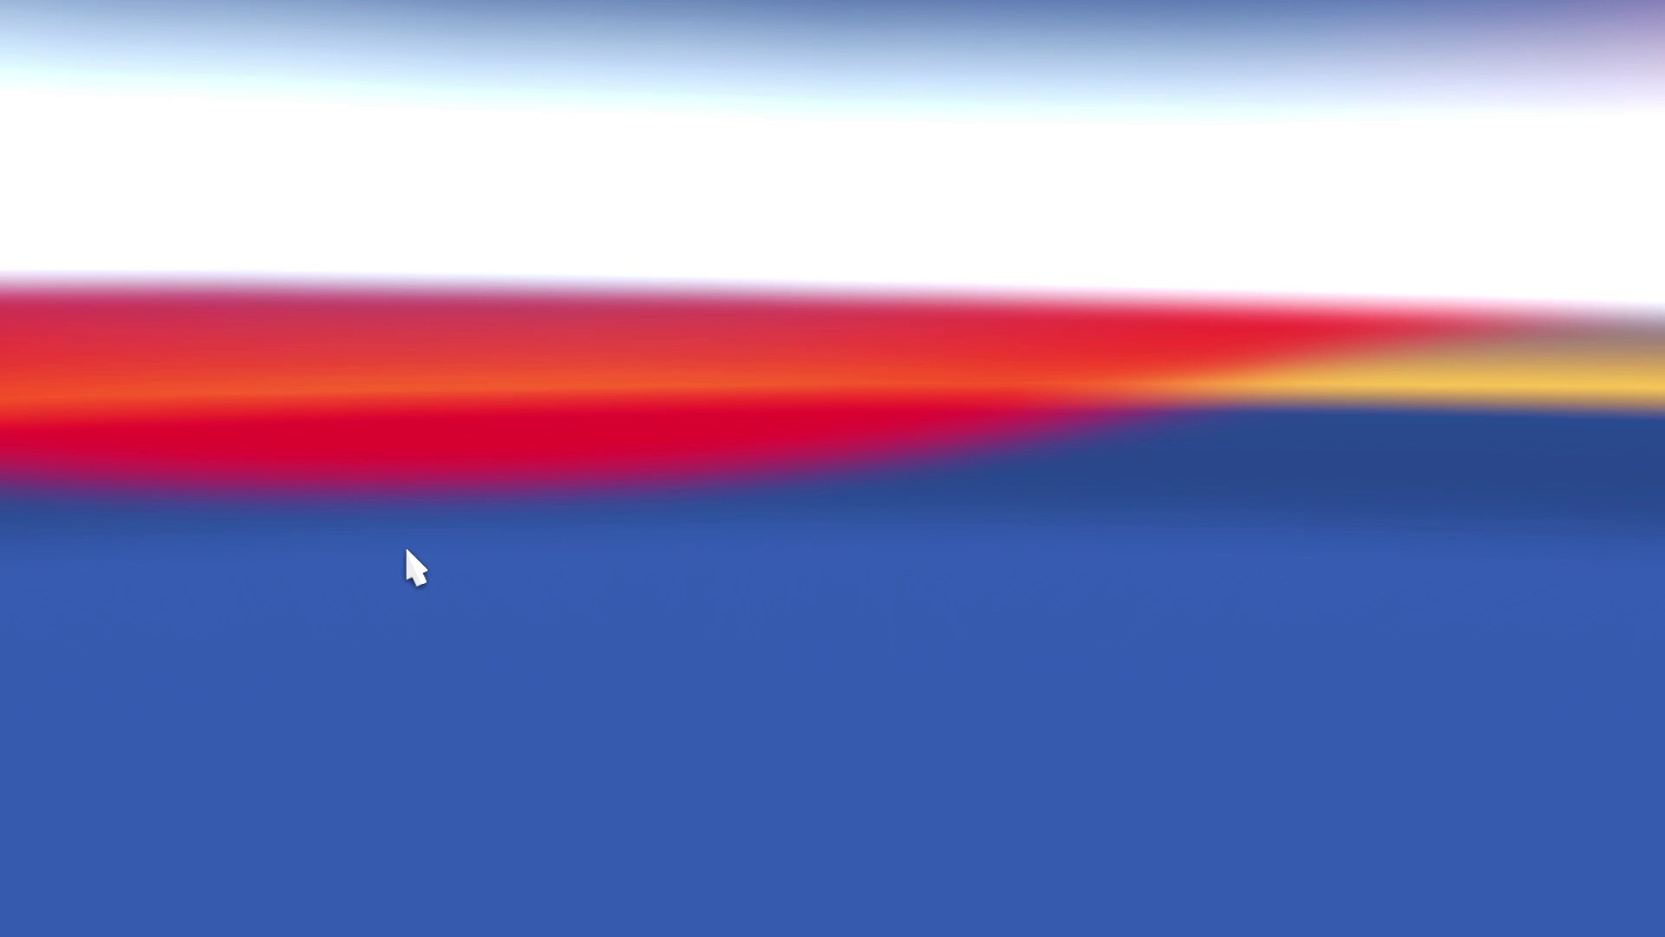
Step: Filter mods by 'ja', activate Map Jateng V3.2 and V3, and confirm the changes
scroll(773, 684, down, 3)
scroll(590, 382, up, 4)
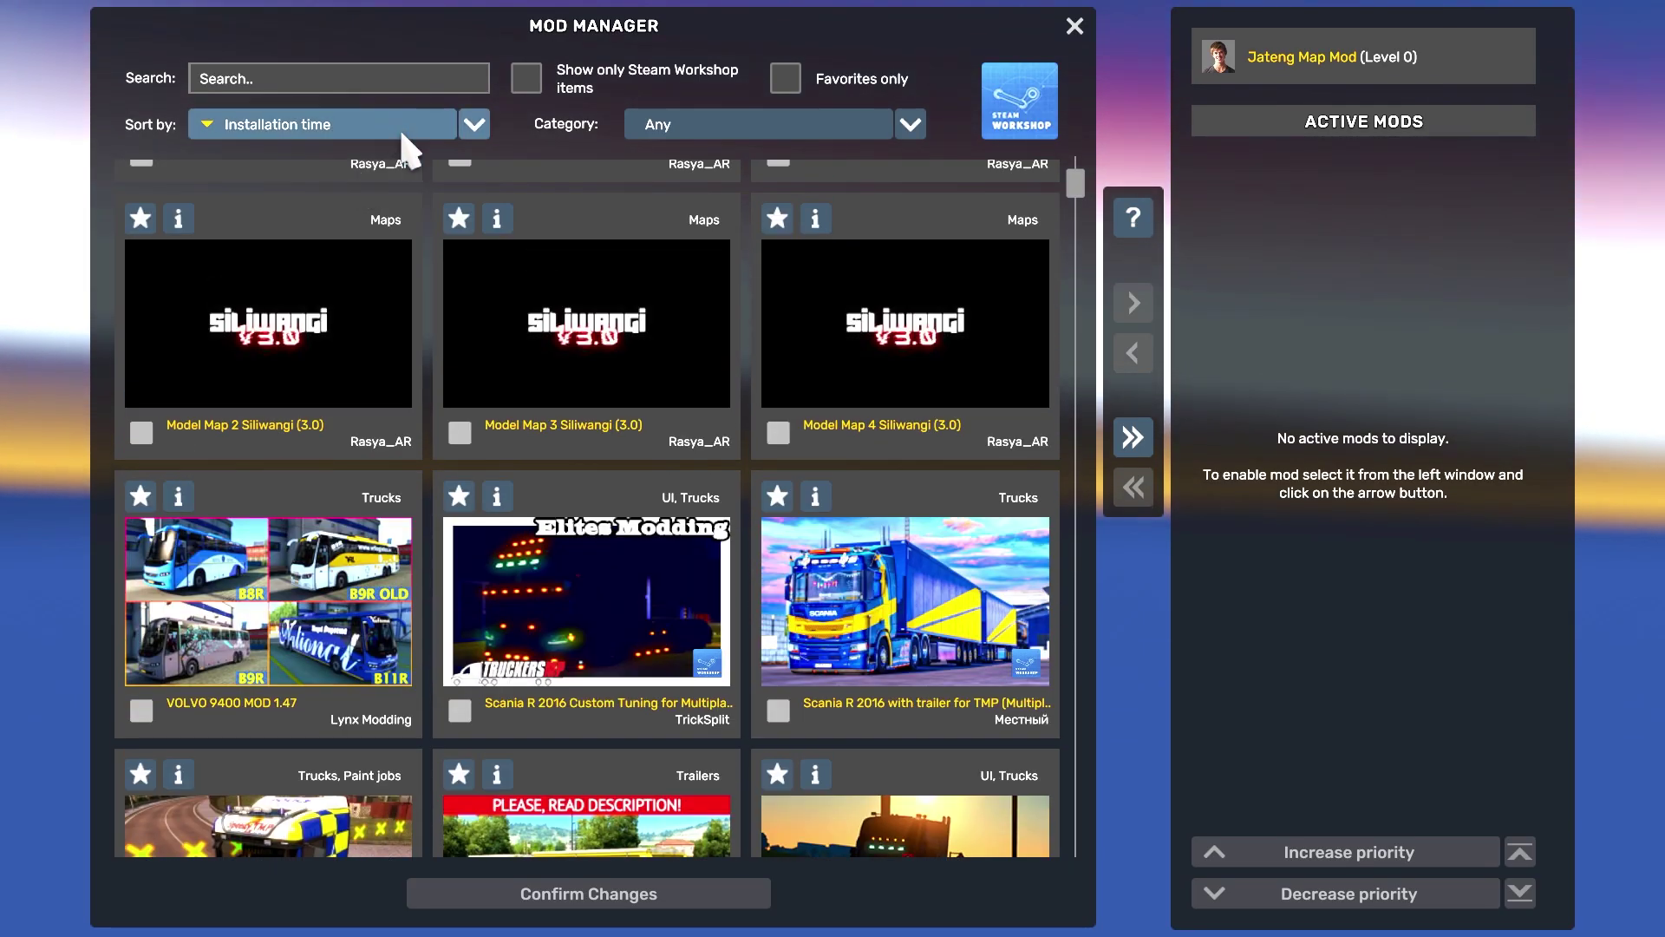
click(403, 78)
text(ja)
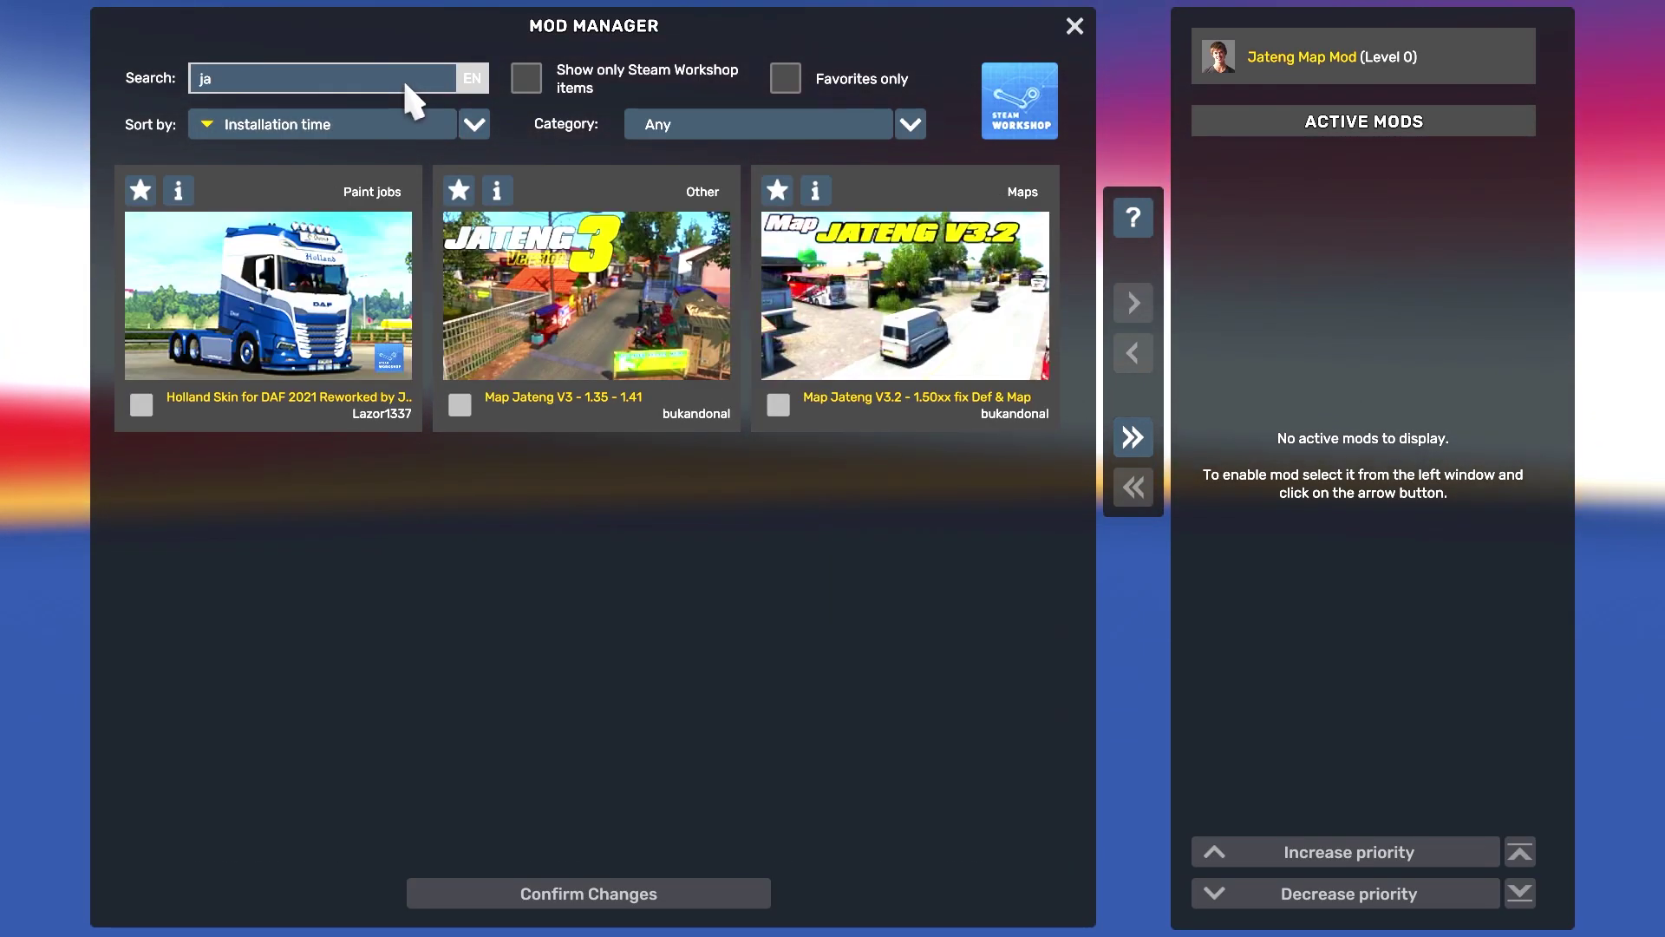
double_click(902, 295)
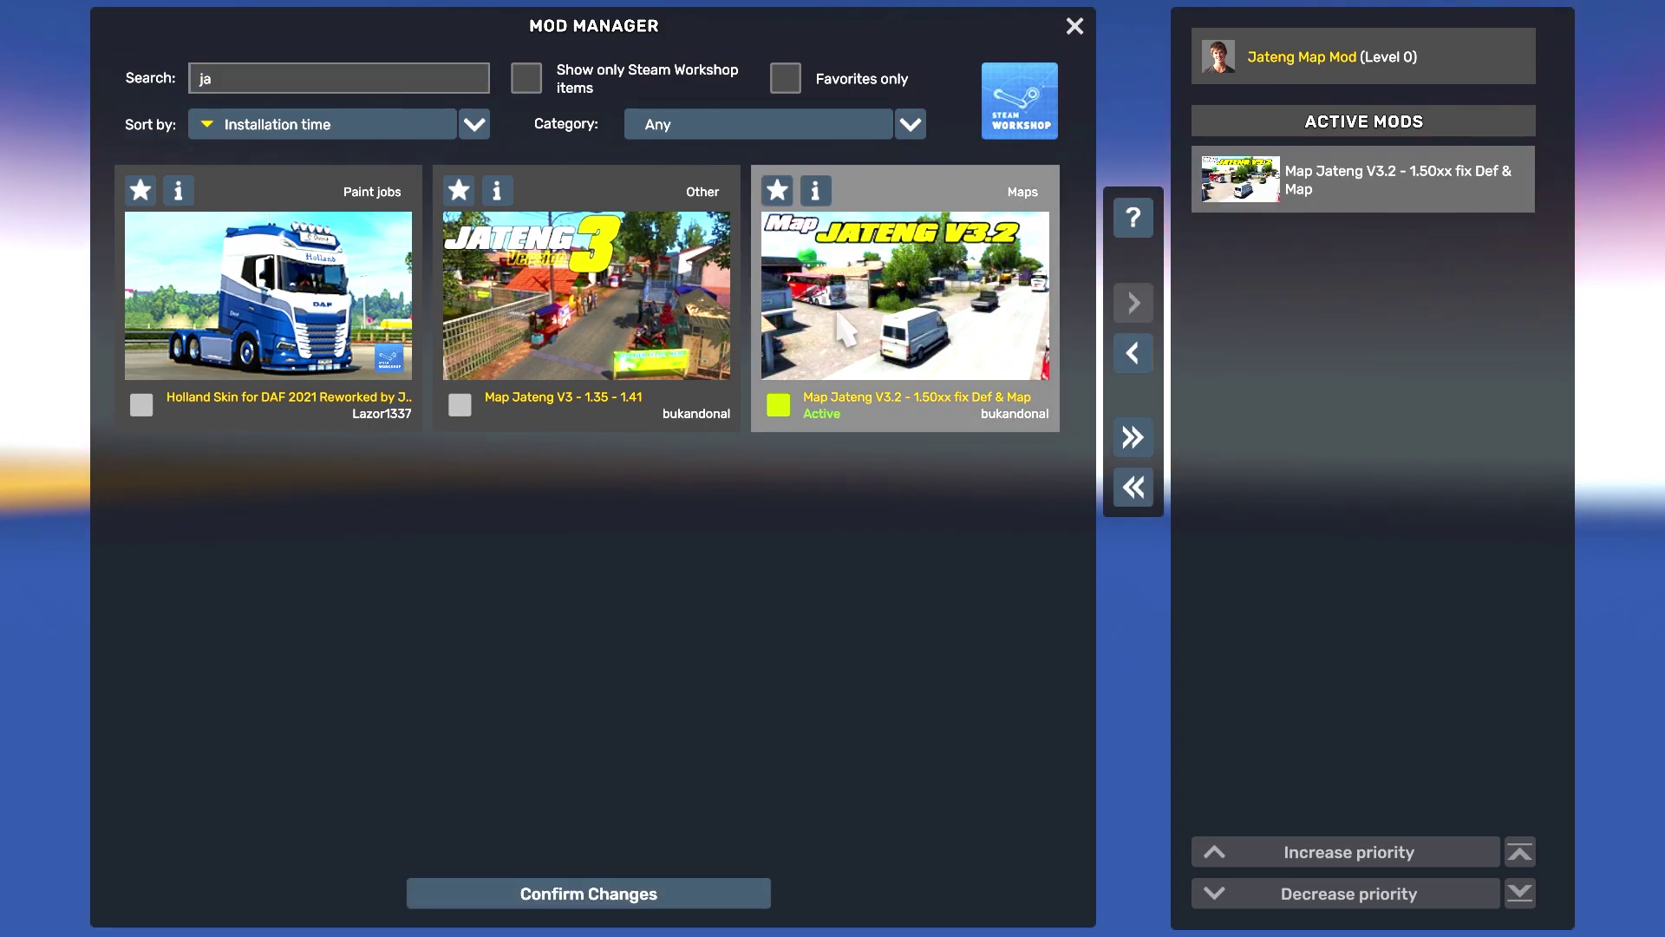
double_click(629, 325)
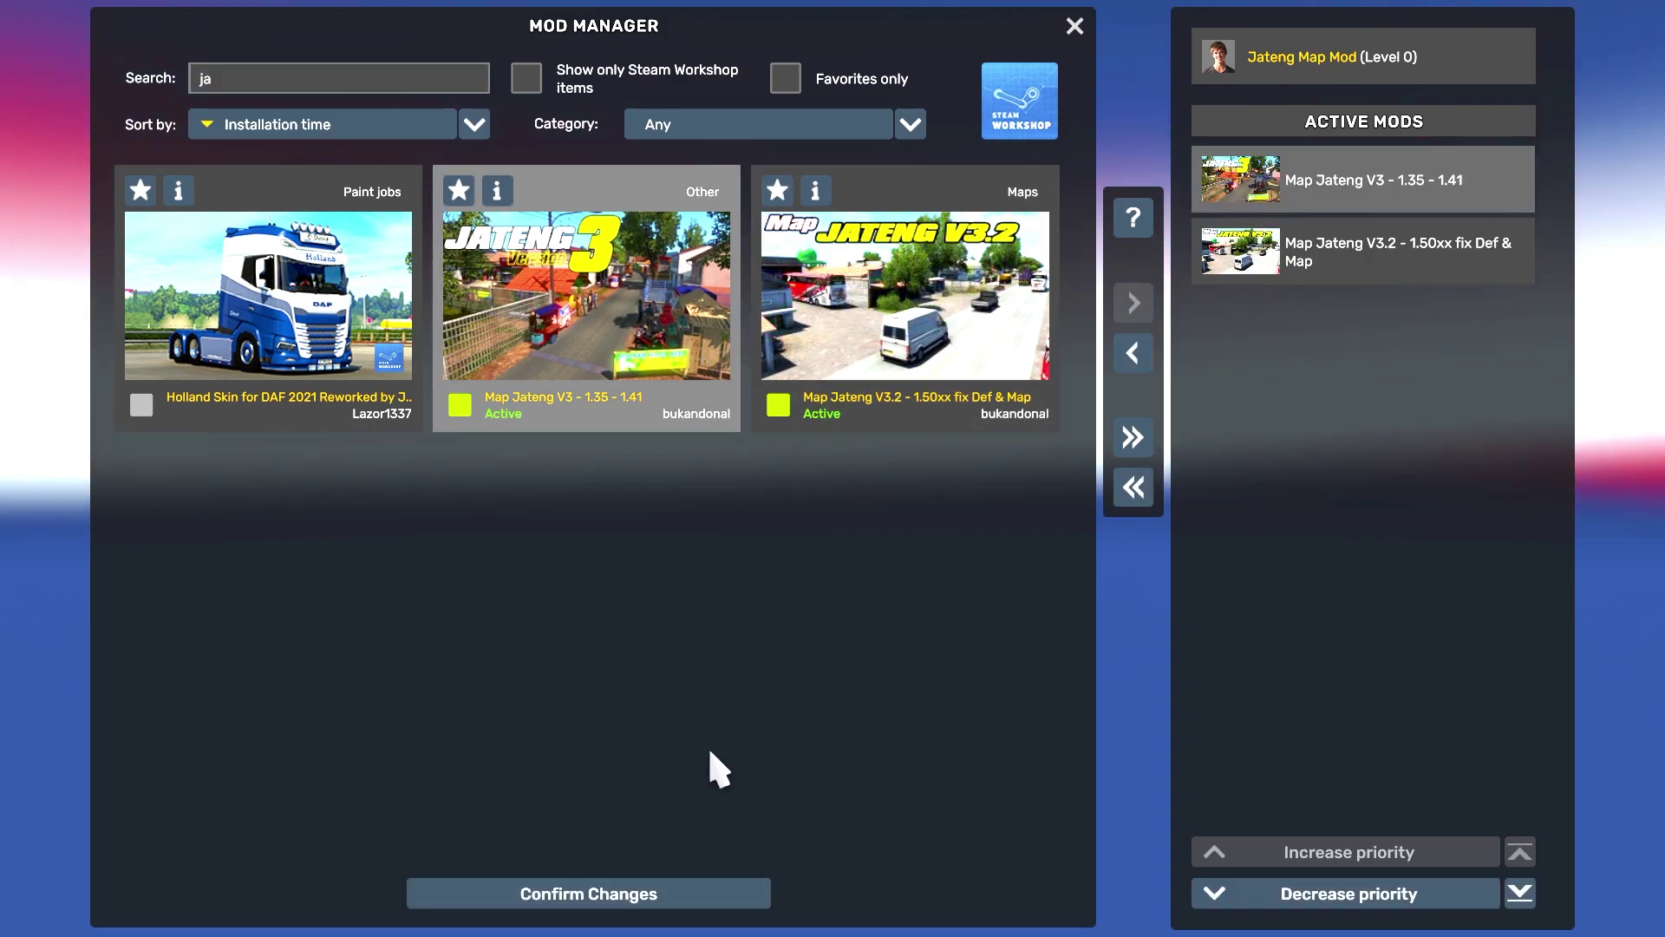
click(609, 894)
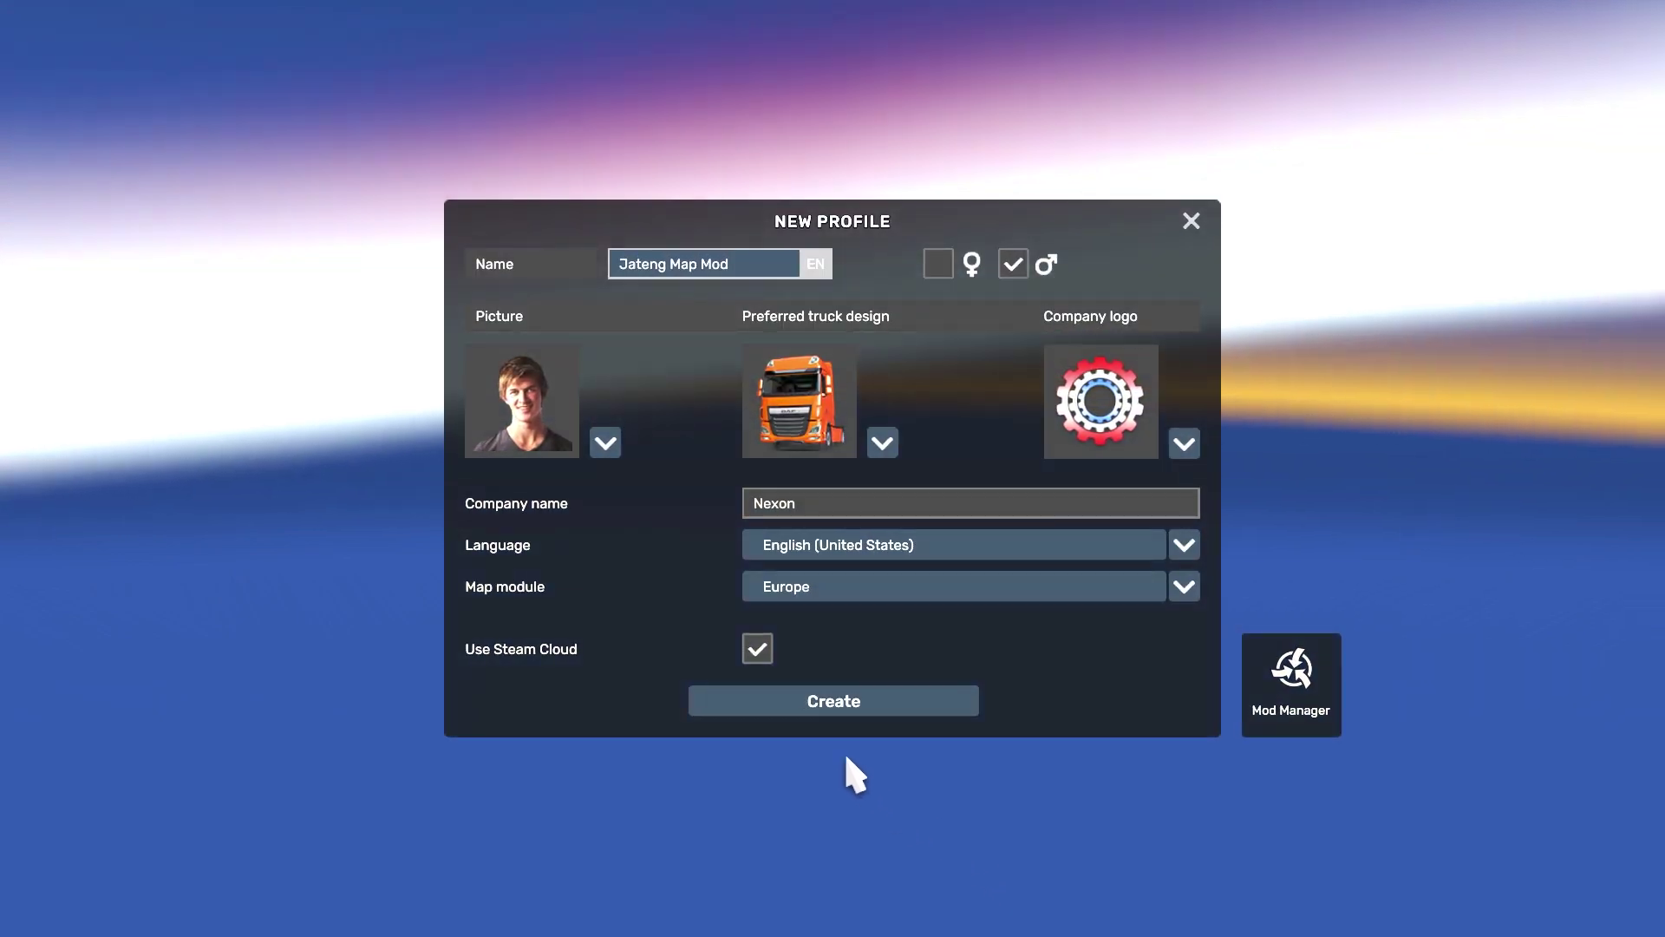
Step: Create the Jateng Map Mod profile on map module jateng.mbd with Use Steam Cloud unchecked
click(753, 652)
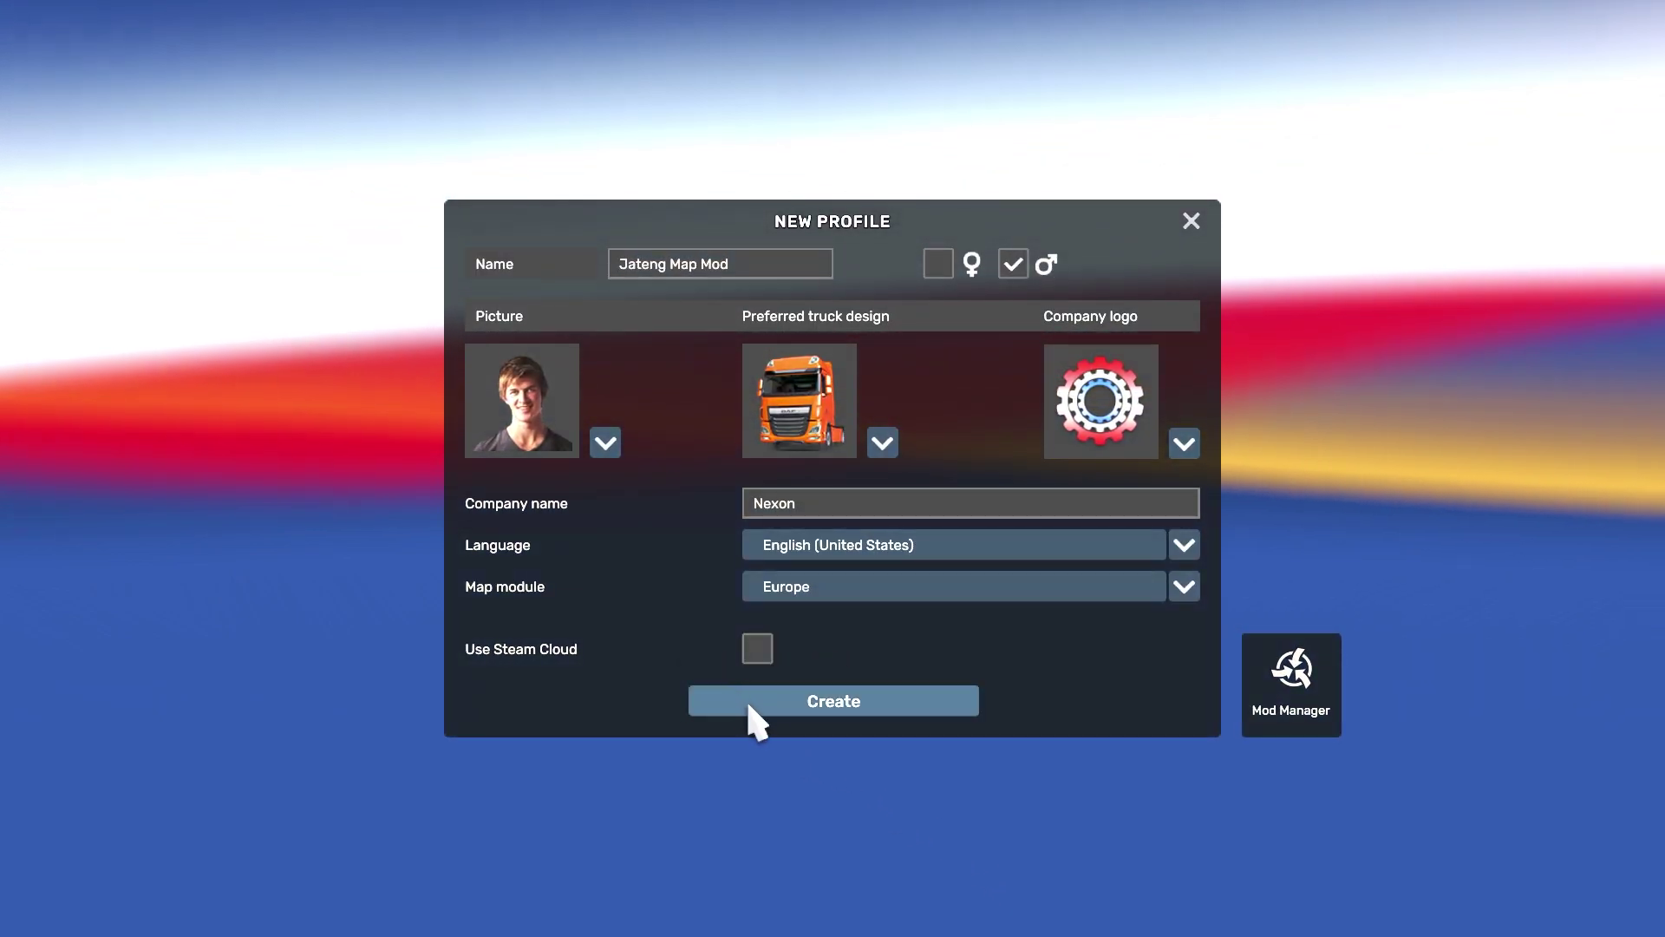
click(853, 597)
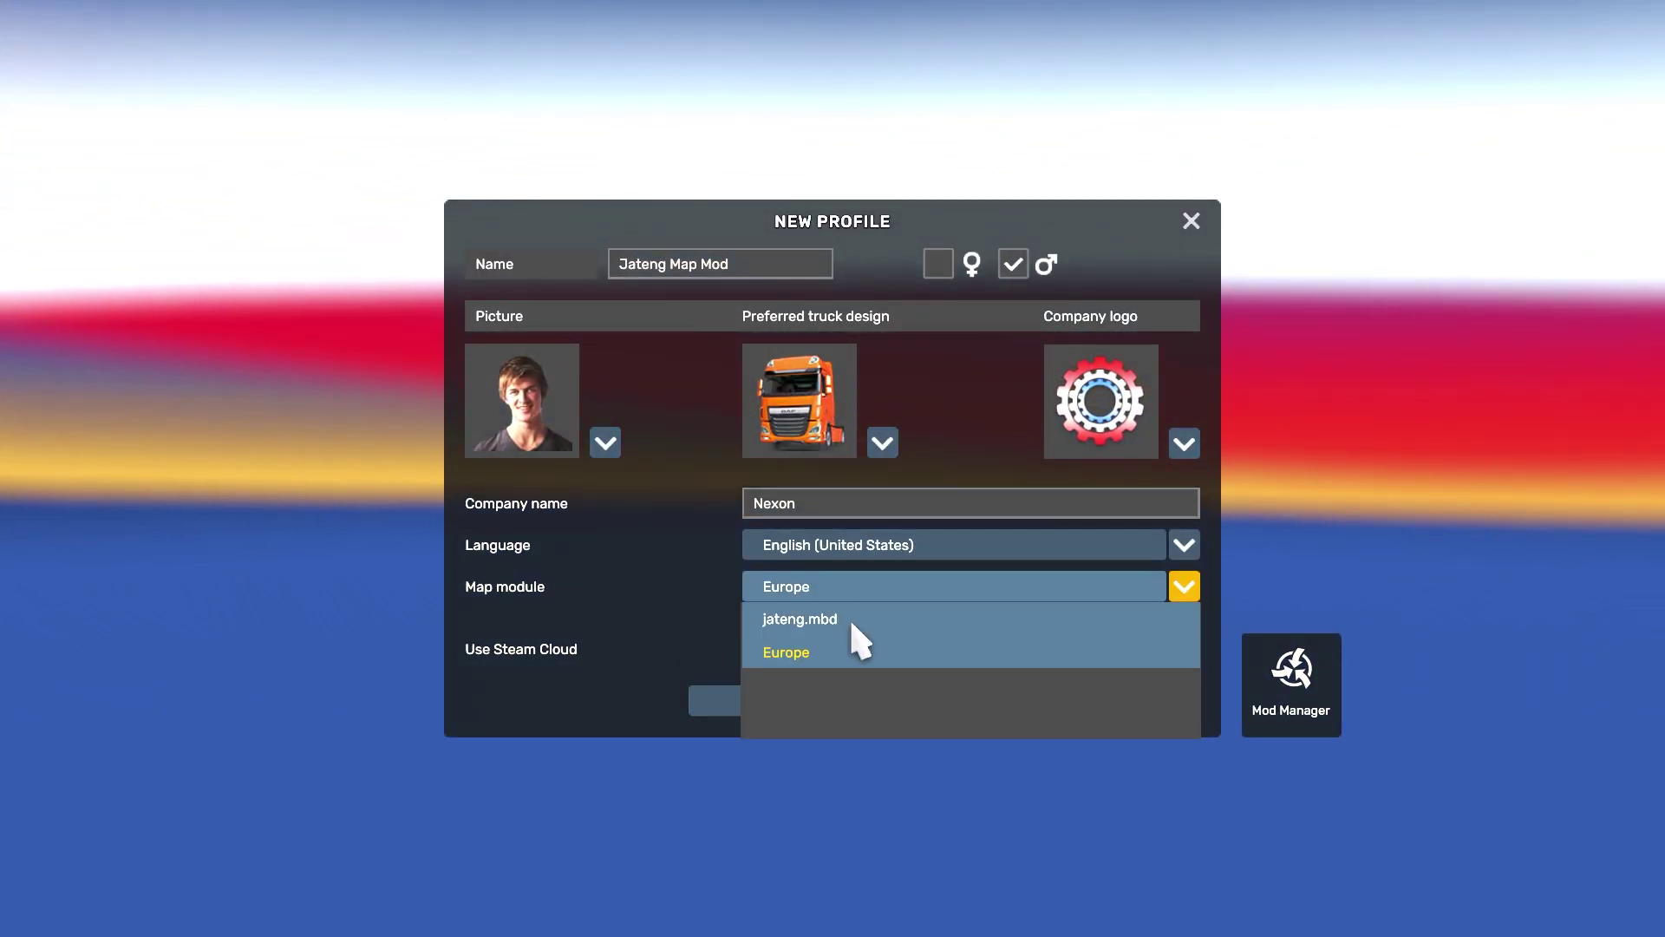
click(852, 621)
click(825, 702)
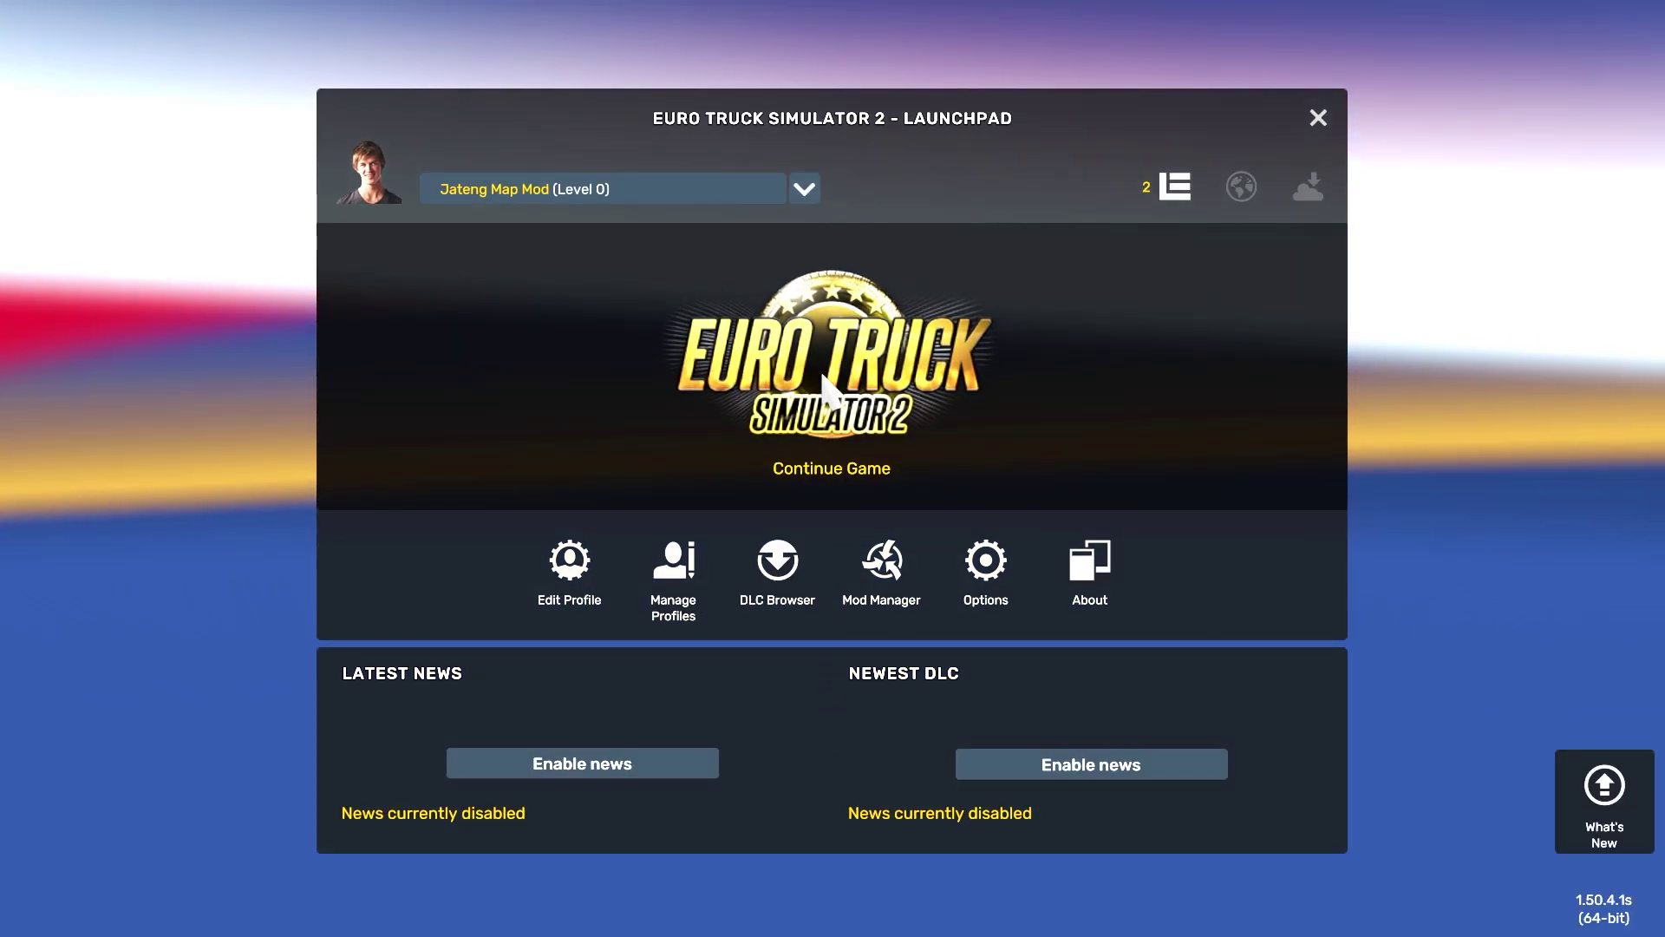
Step: Enter the game with the new profile, skip control setup, and pan the headquarters map to Batang
click(823, 375)
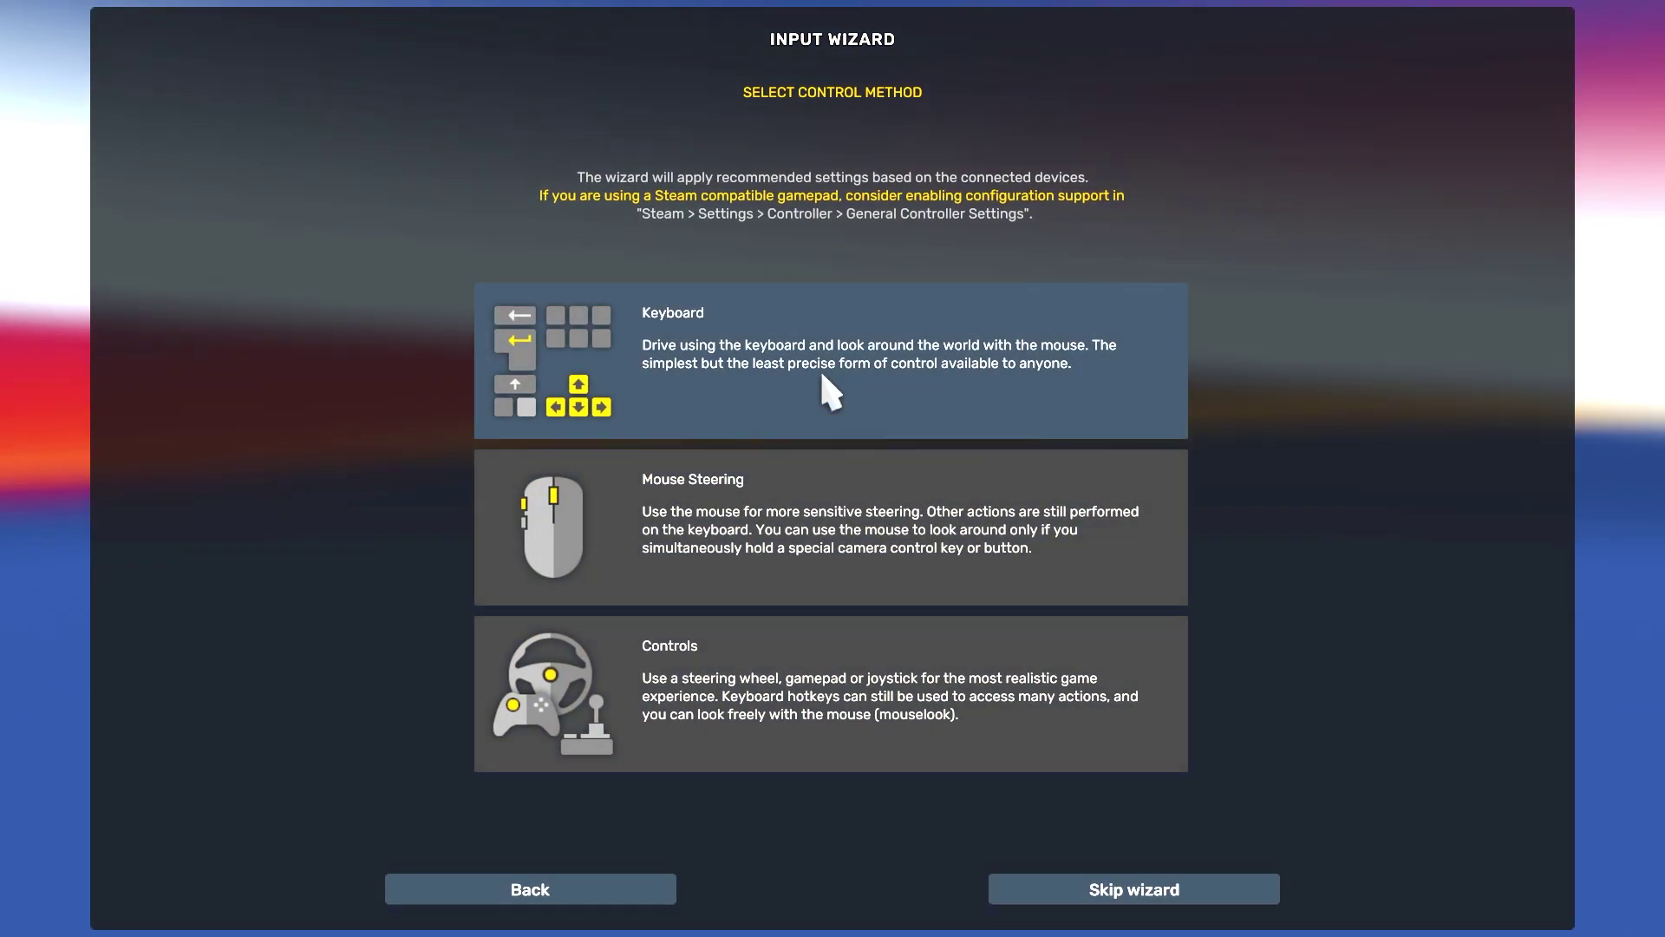
click(1176, 898)
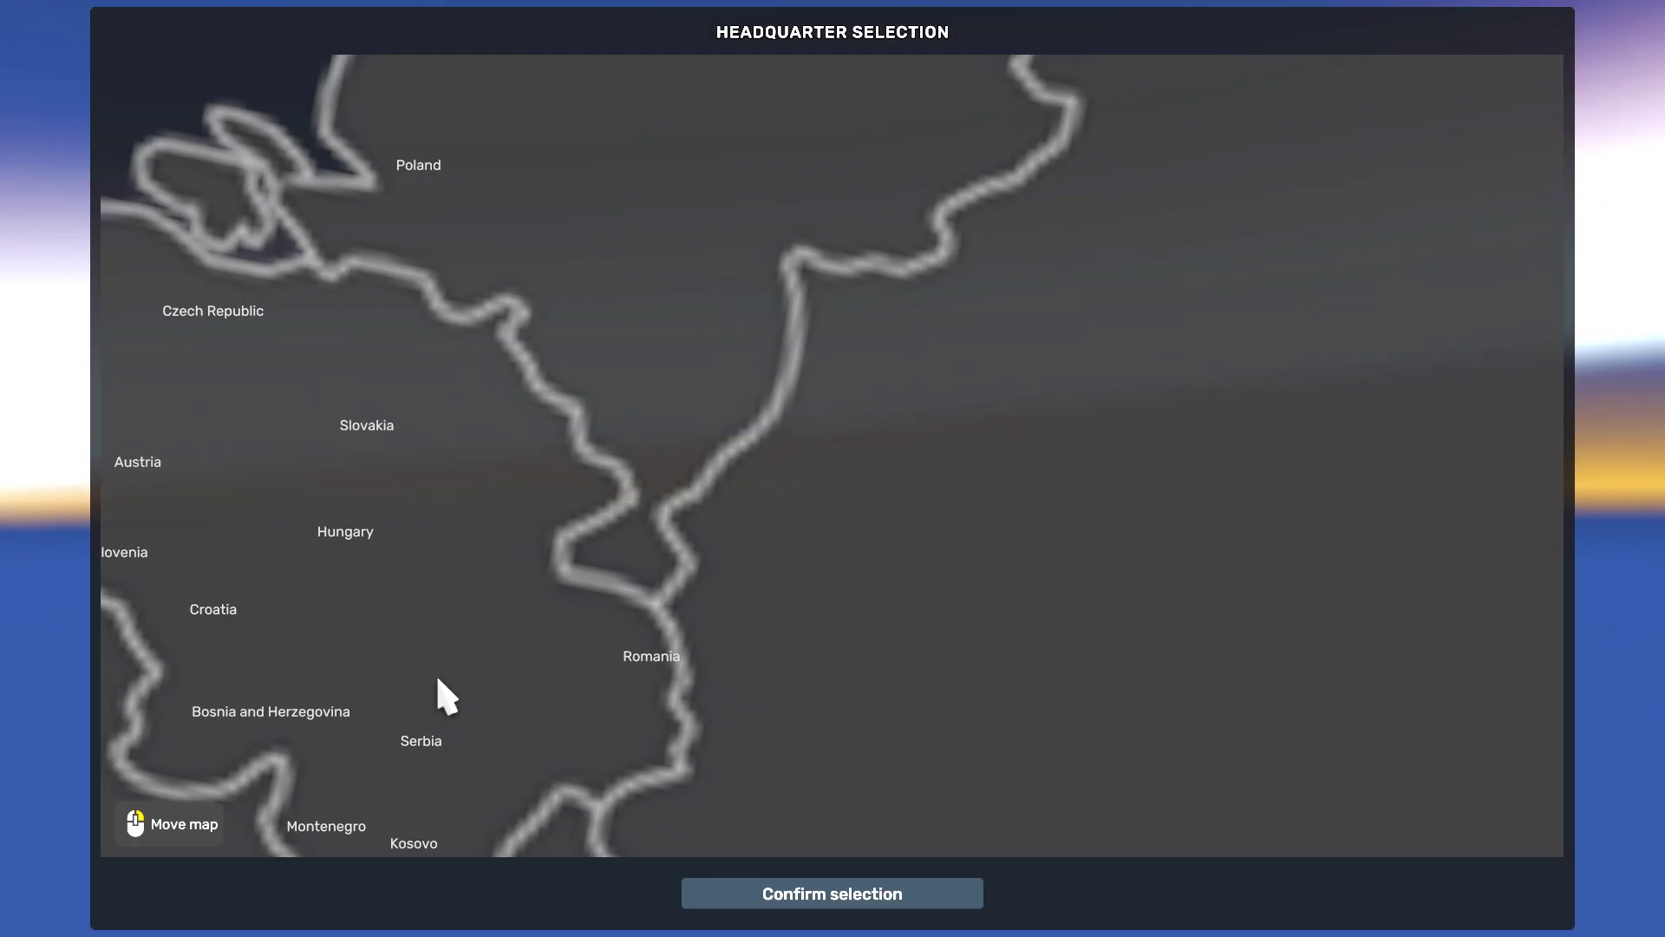
drag(436, 673, 947, 712)
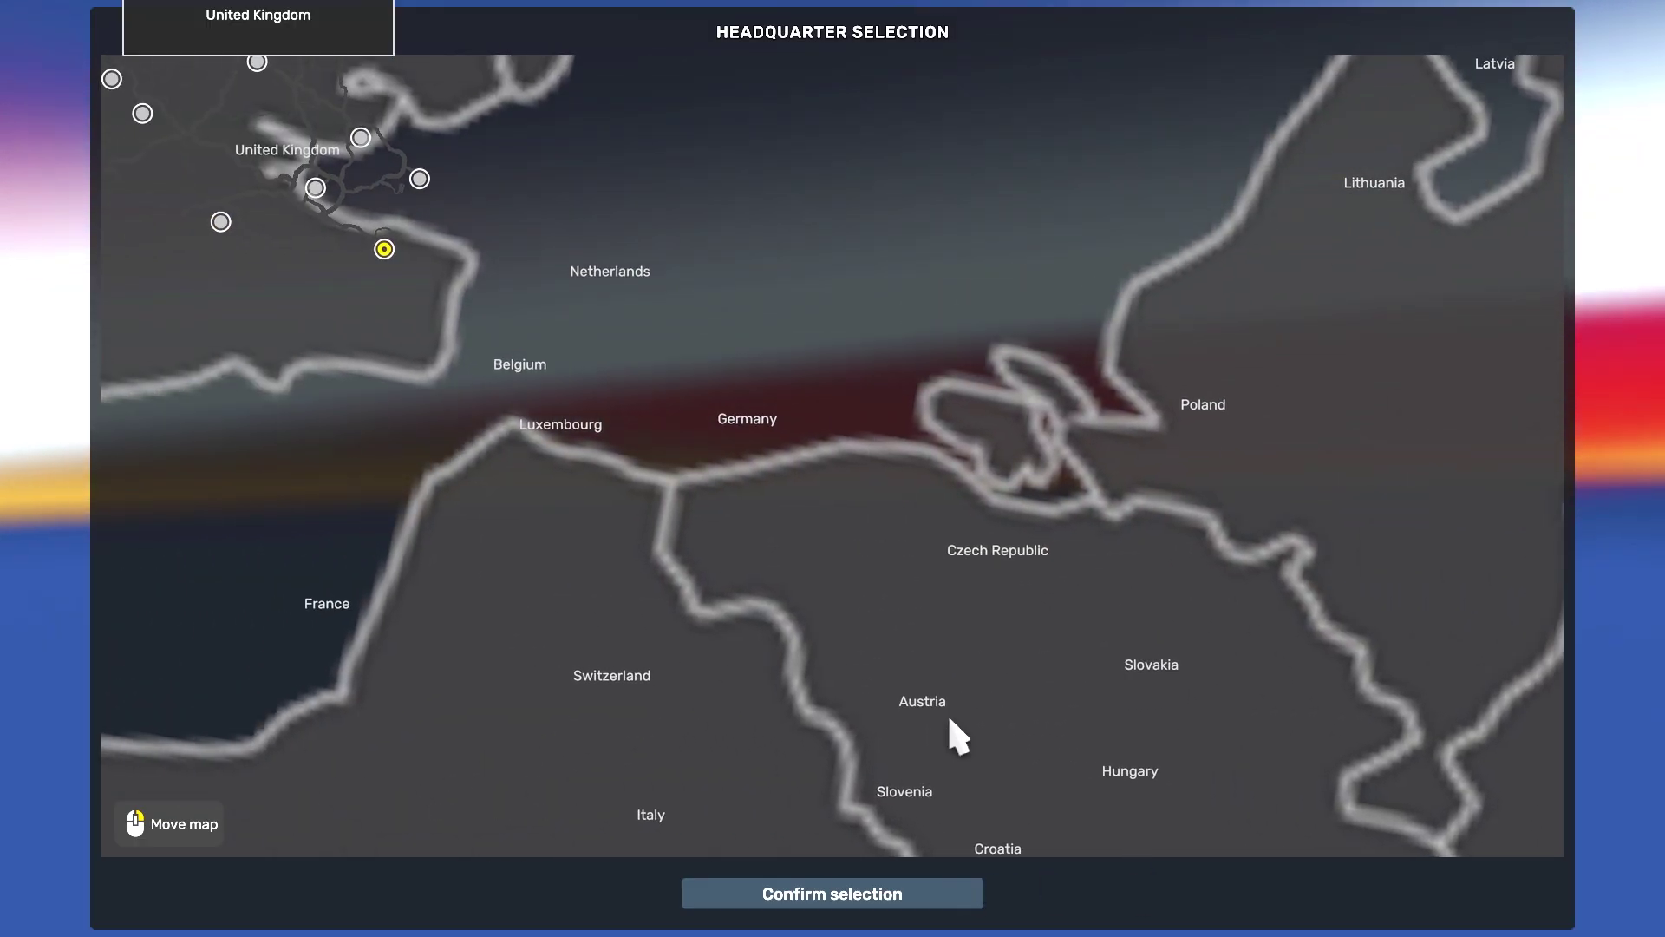
scroll(949, 718, up, 5)
drag(924, 308, 815, 600)
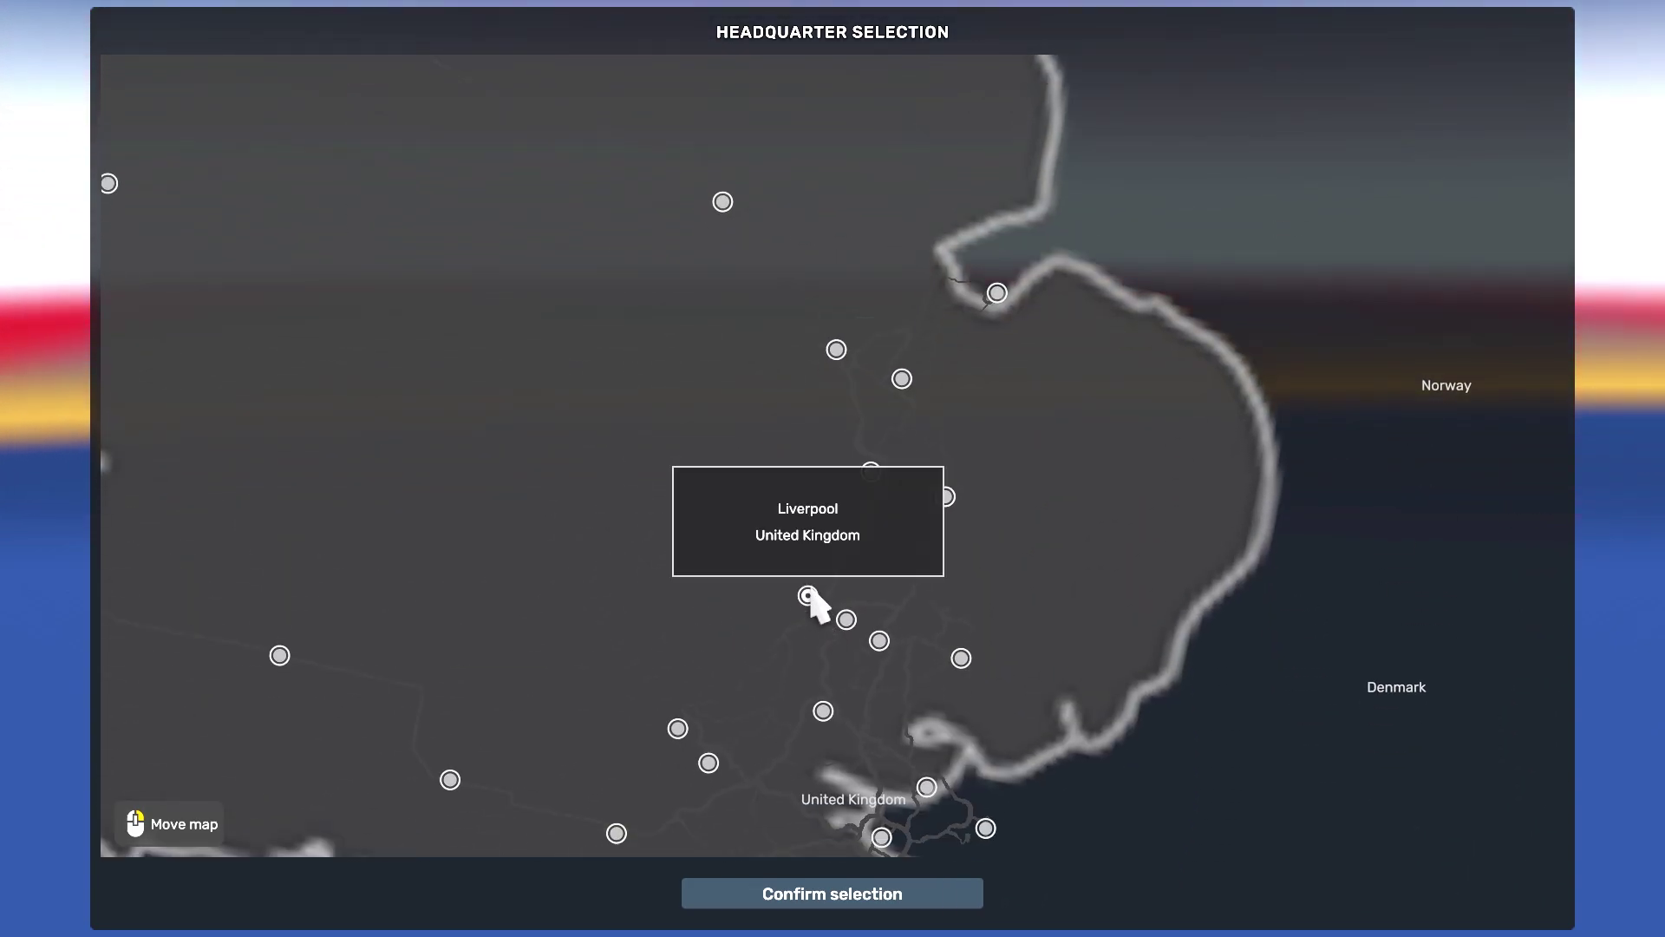
drag(732, 736, 1093, 758)
drag(665, 506, 874, 607)
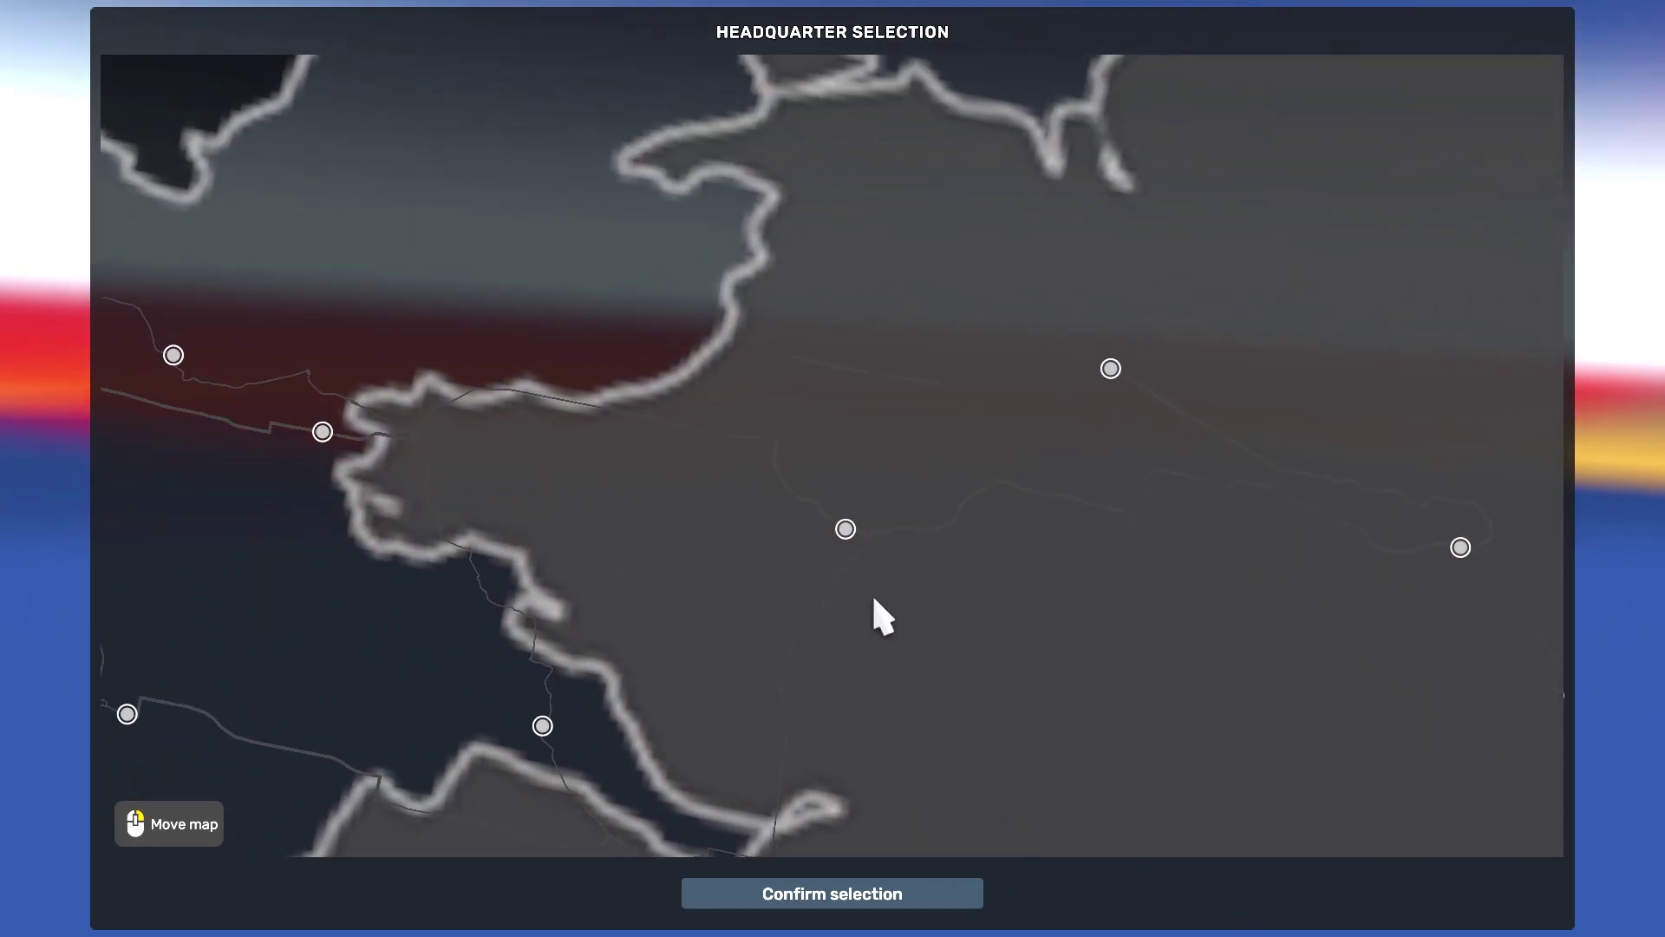
Step: Confirm Batang as the headquarters city and decline the tutorial
click(847, 533)
click(962, 893)
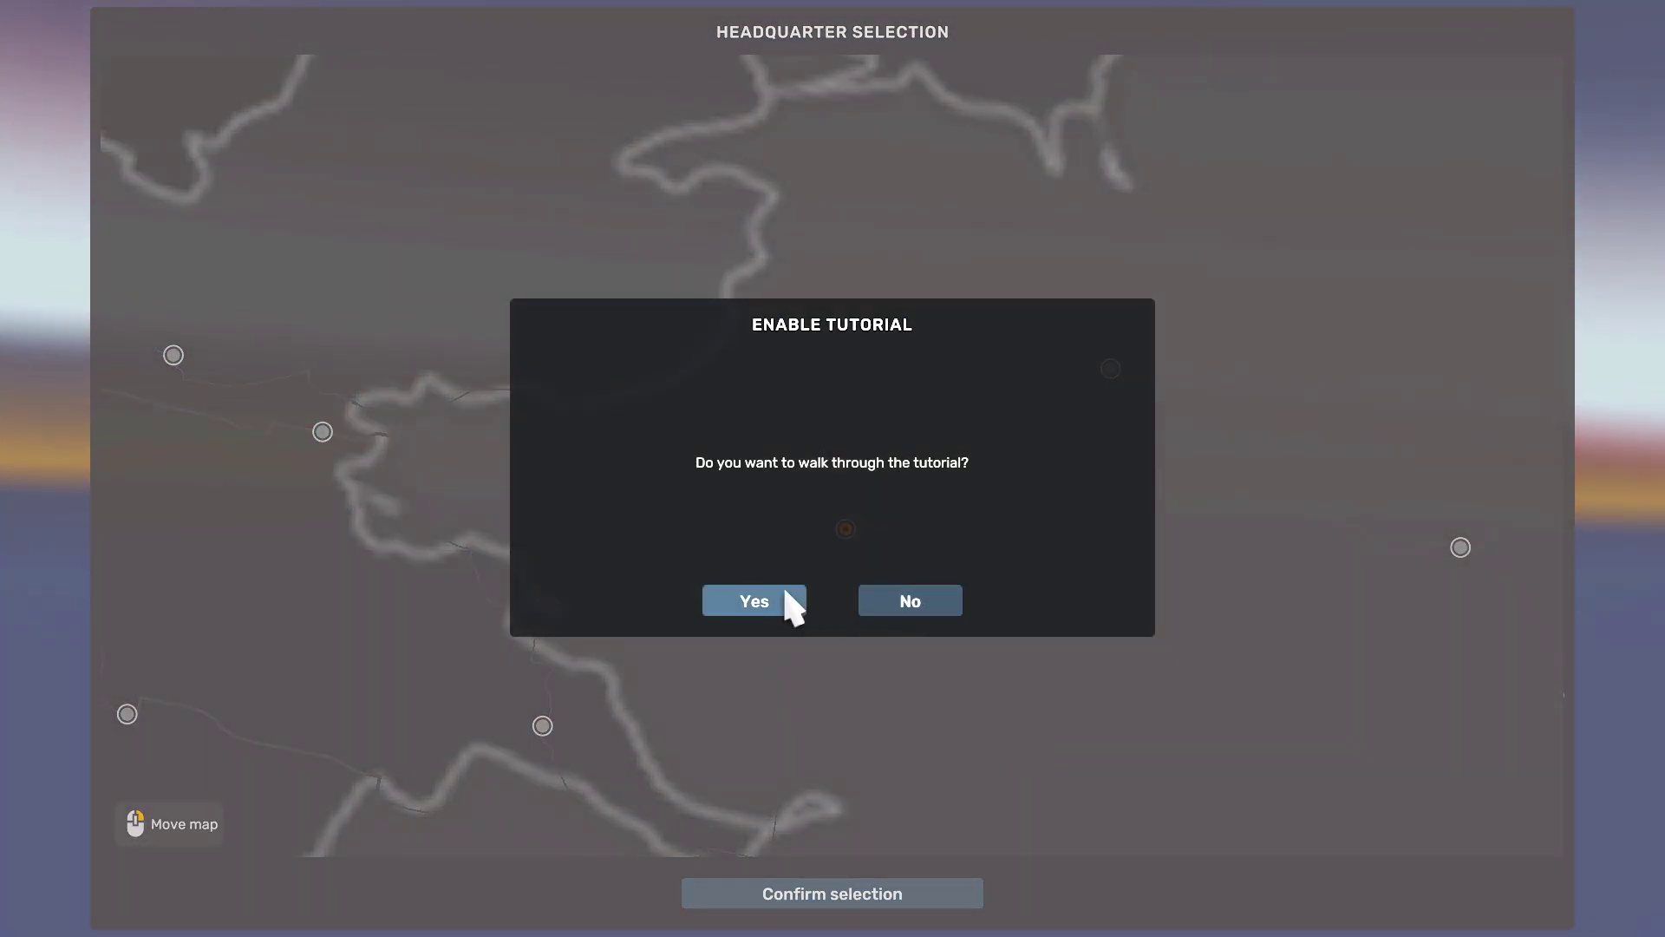
click(915, 602)
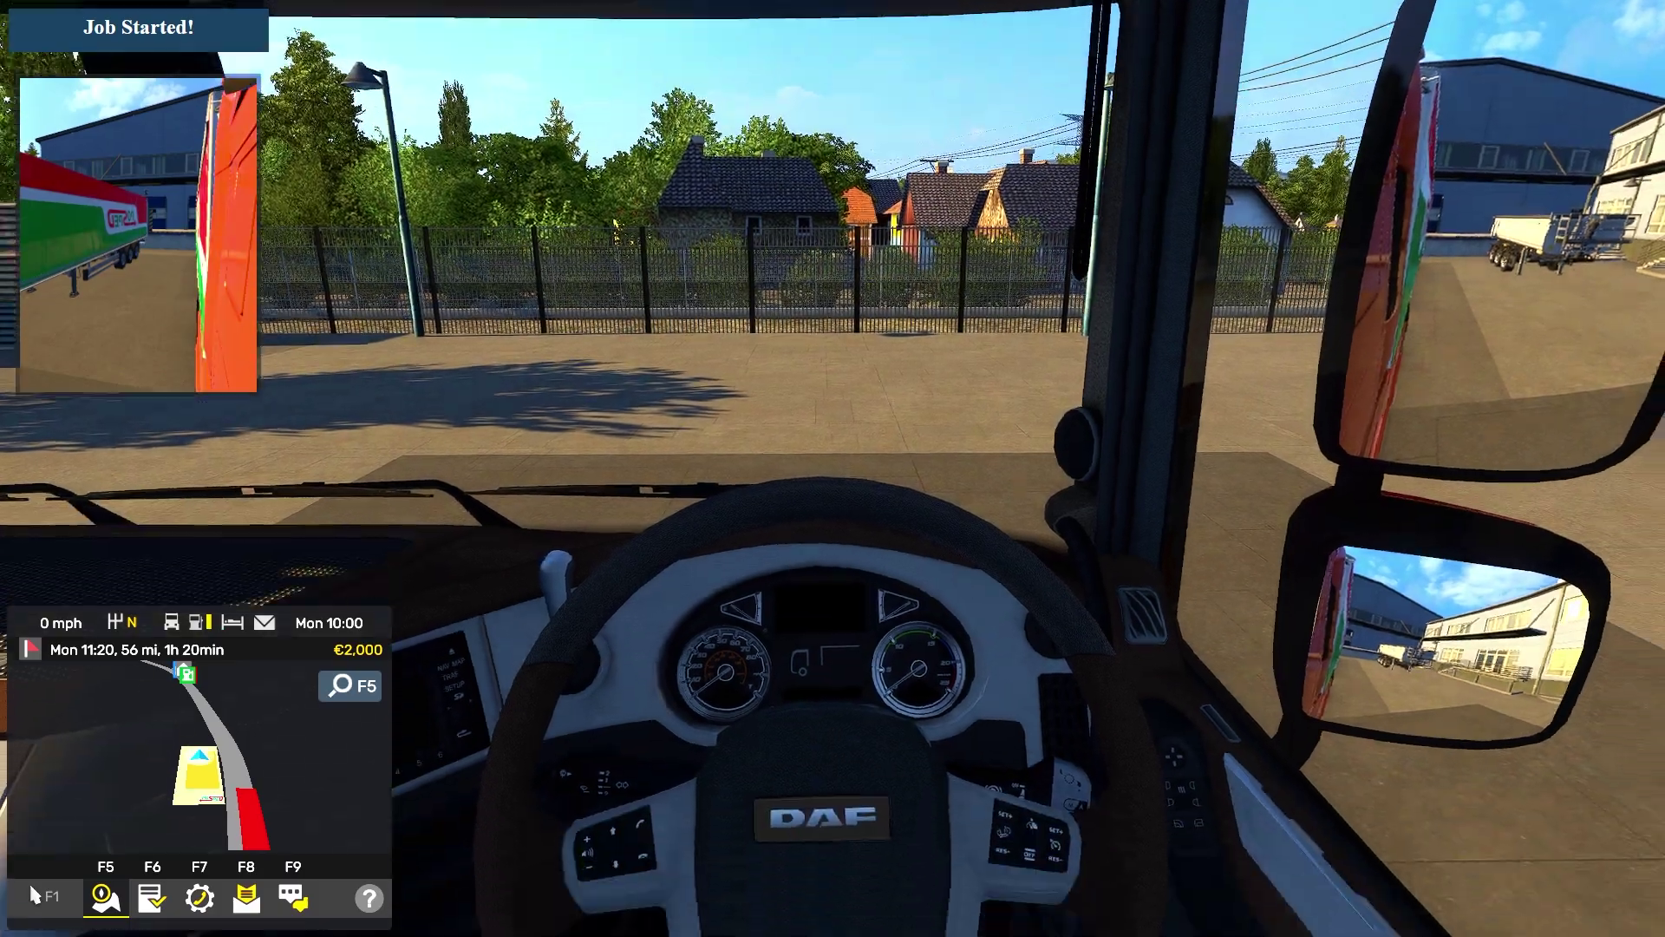
Step: View the orange DAF and POSPED trailer from roof, chase and rear cameras, then open the Start menu
key(4)
key(2)
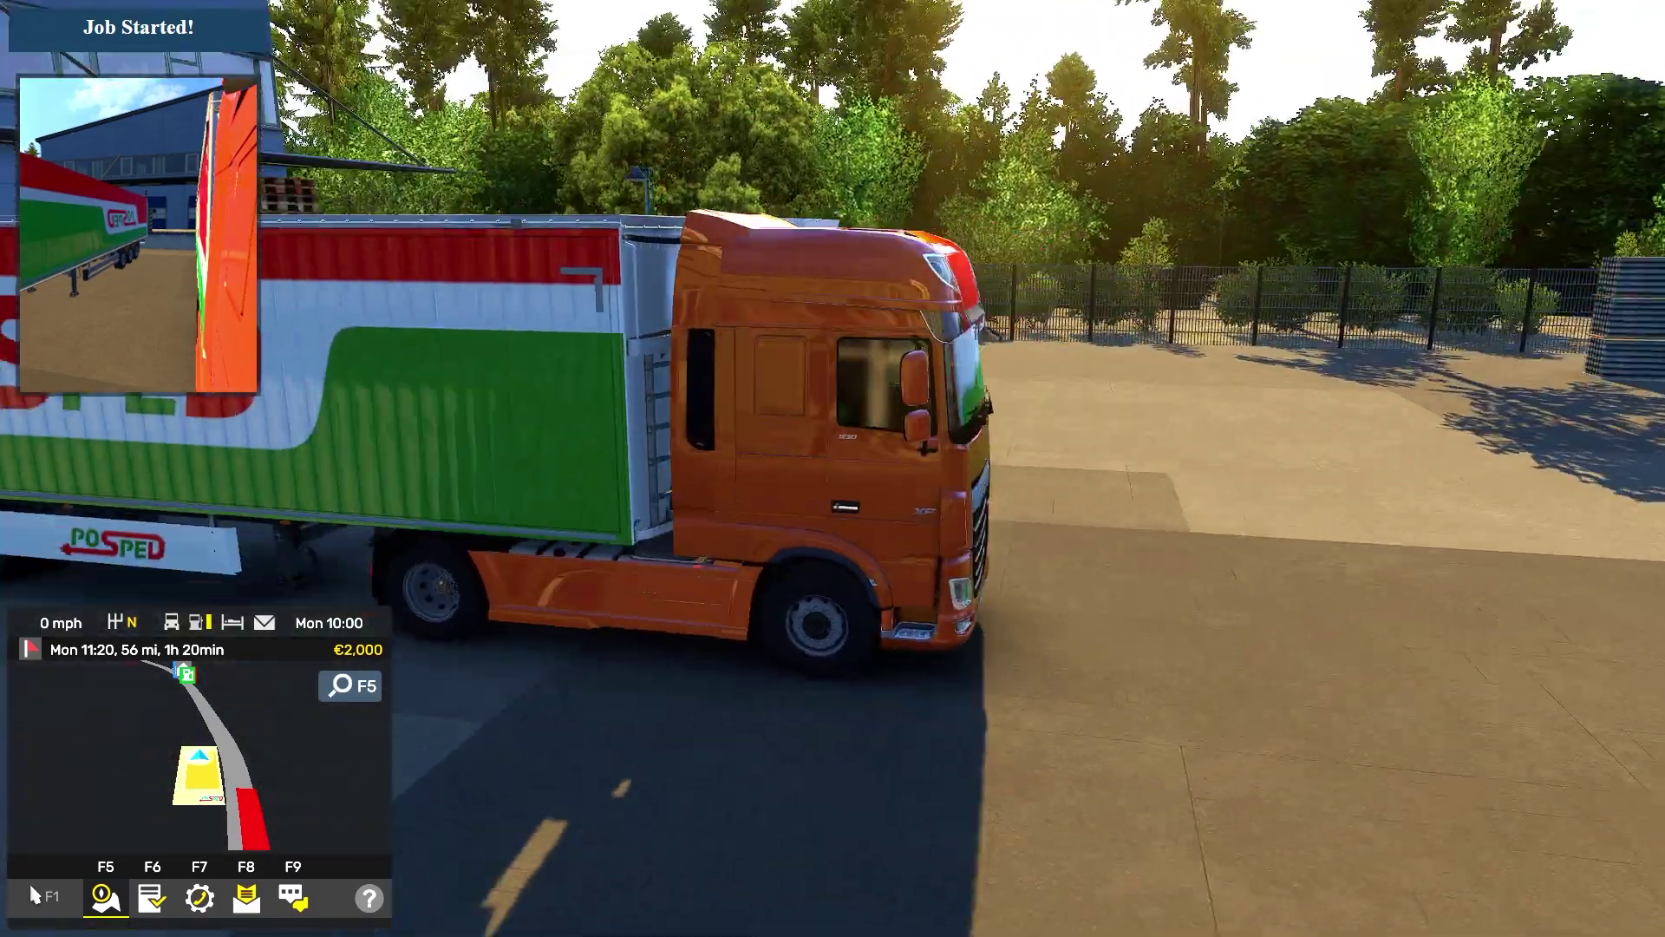
key(8)
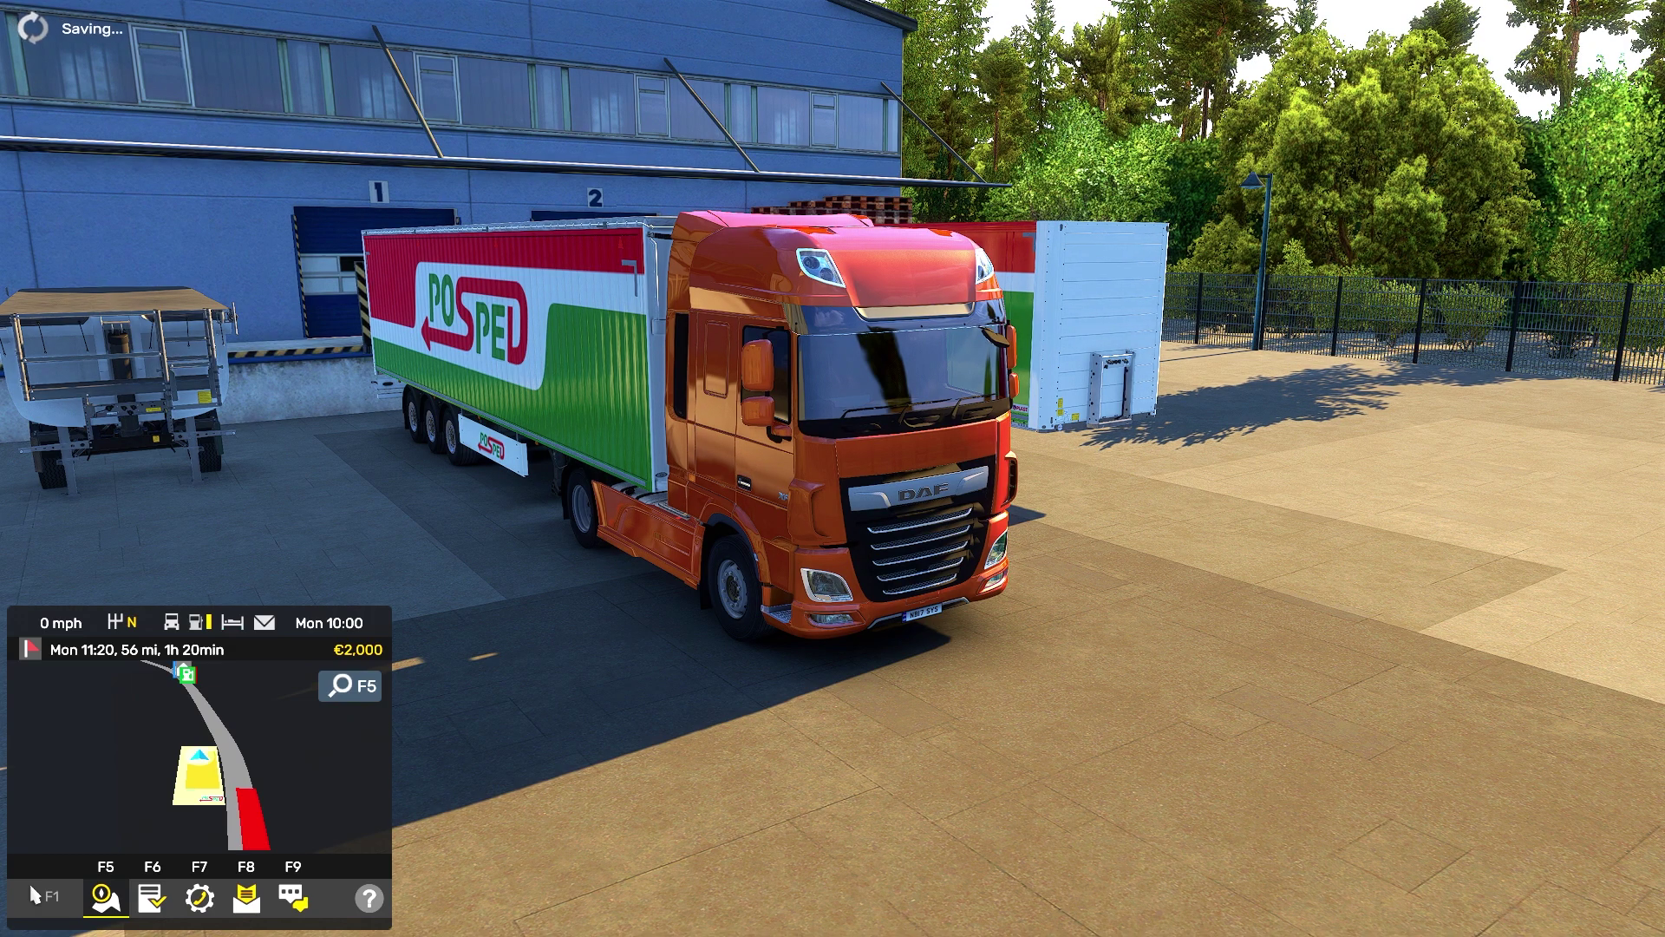
key(super)
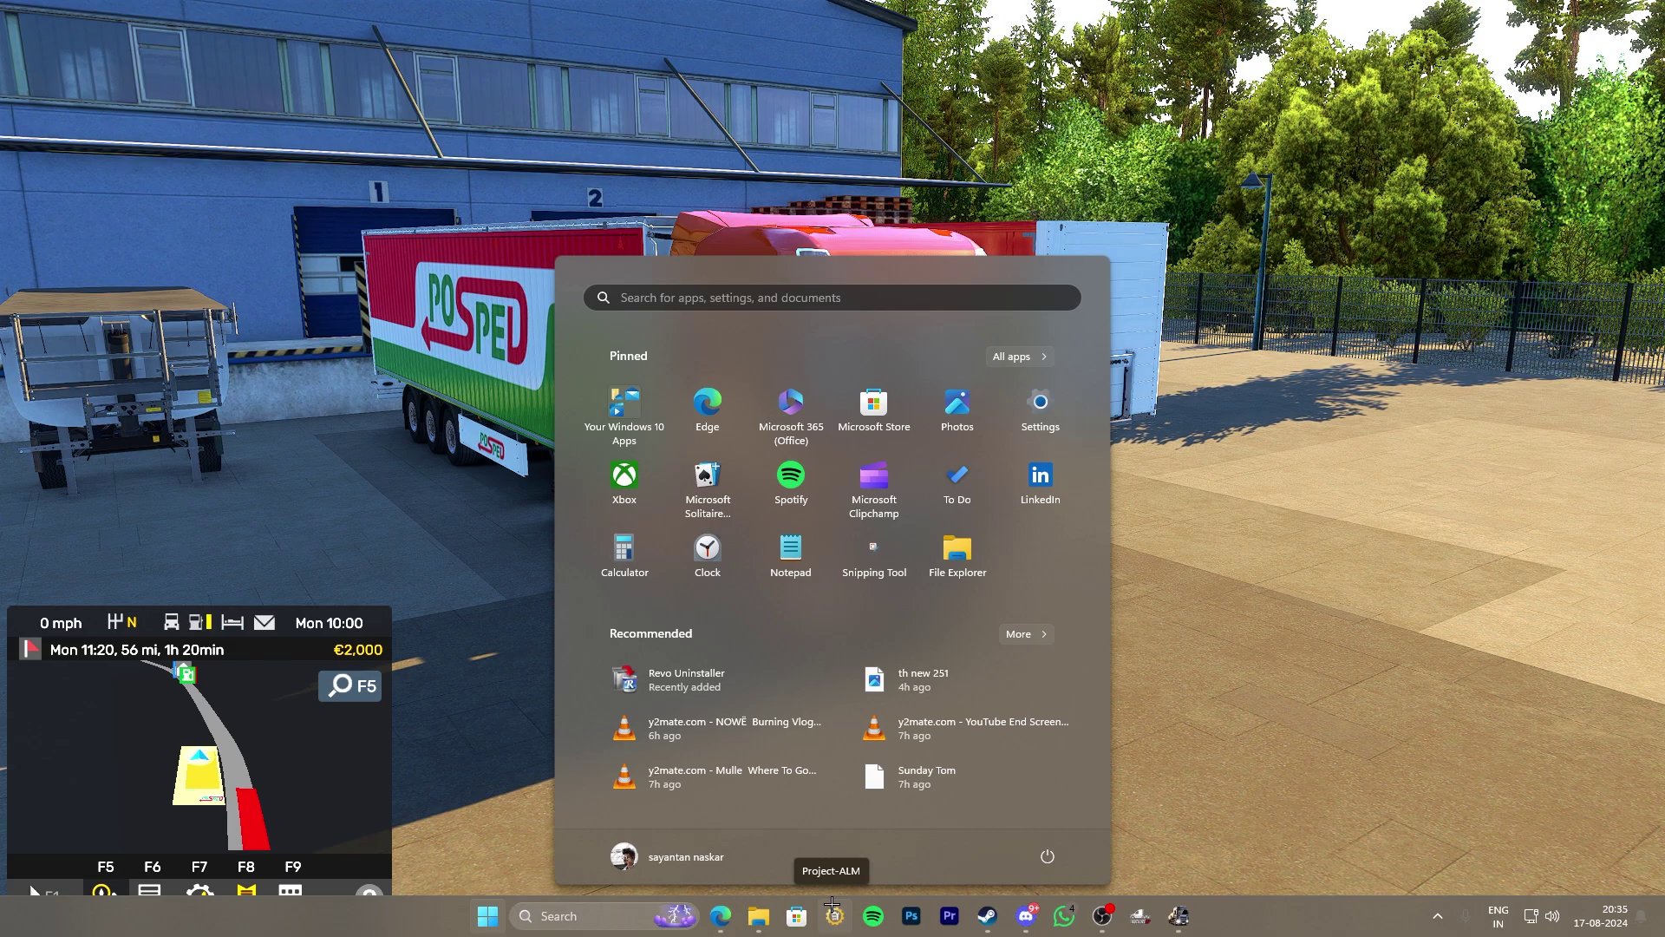
Step: Open E:\Ts Tool\TS.SE.Tool.0.3.11.0 in a new File Explorer window, launch TS SE Tool, and minimize Explorer
right_click(758, 916)
click(694, 812)
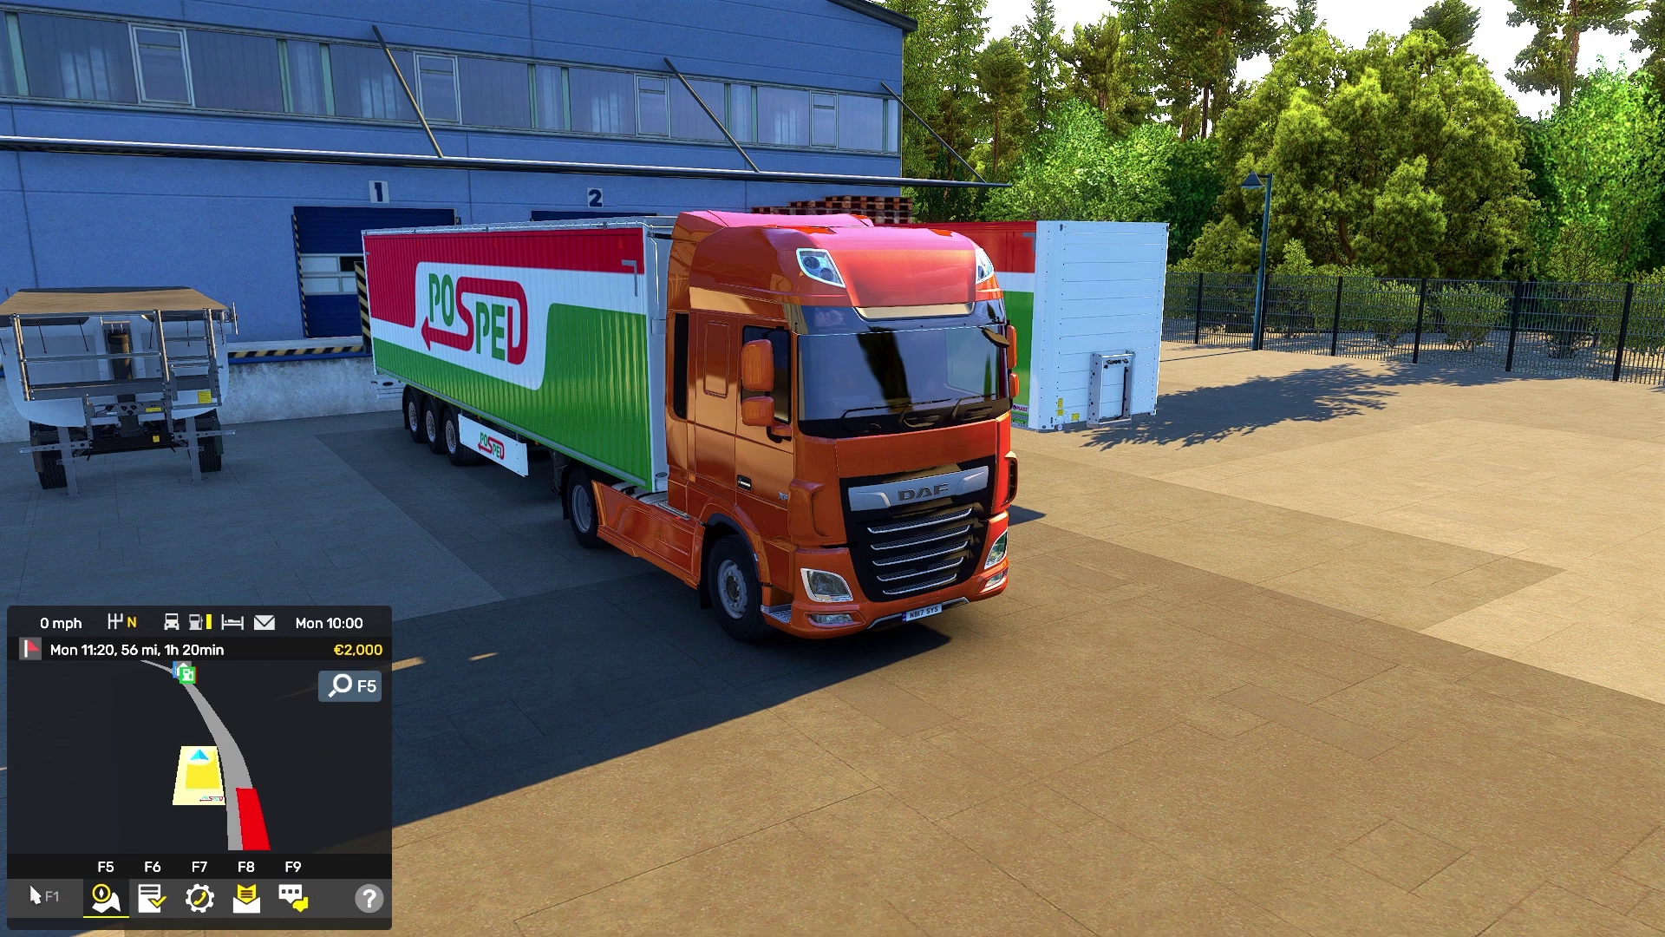
click(646, 587)
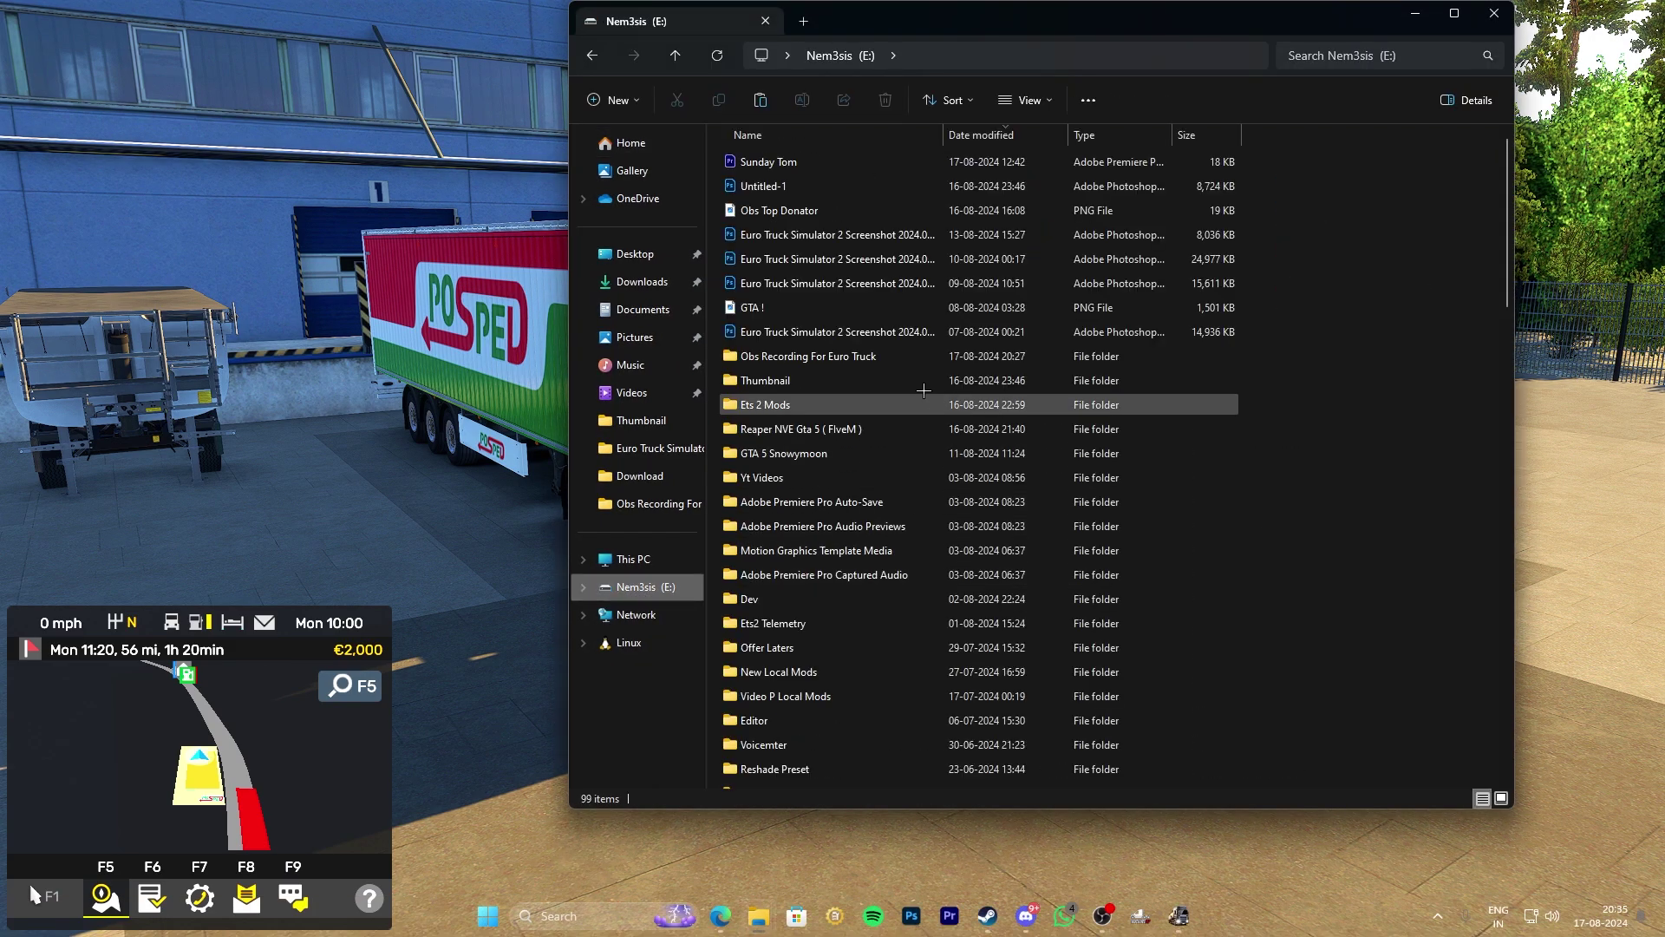
scroll(867, 516, down, 9)
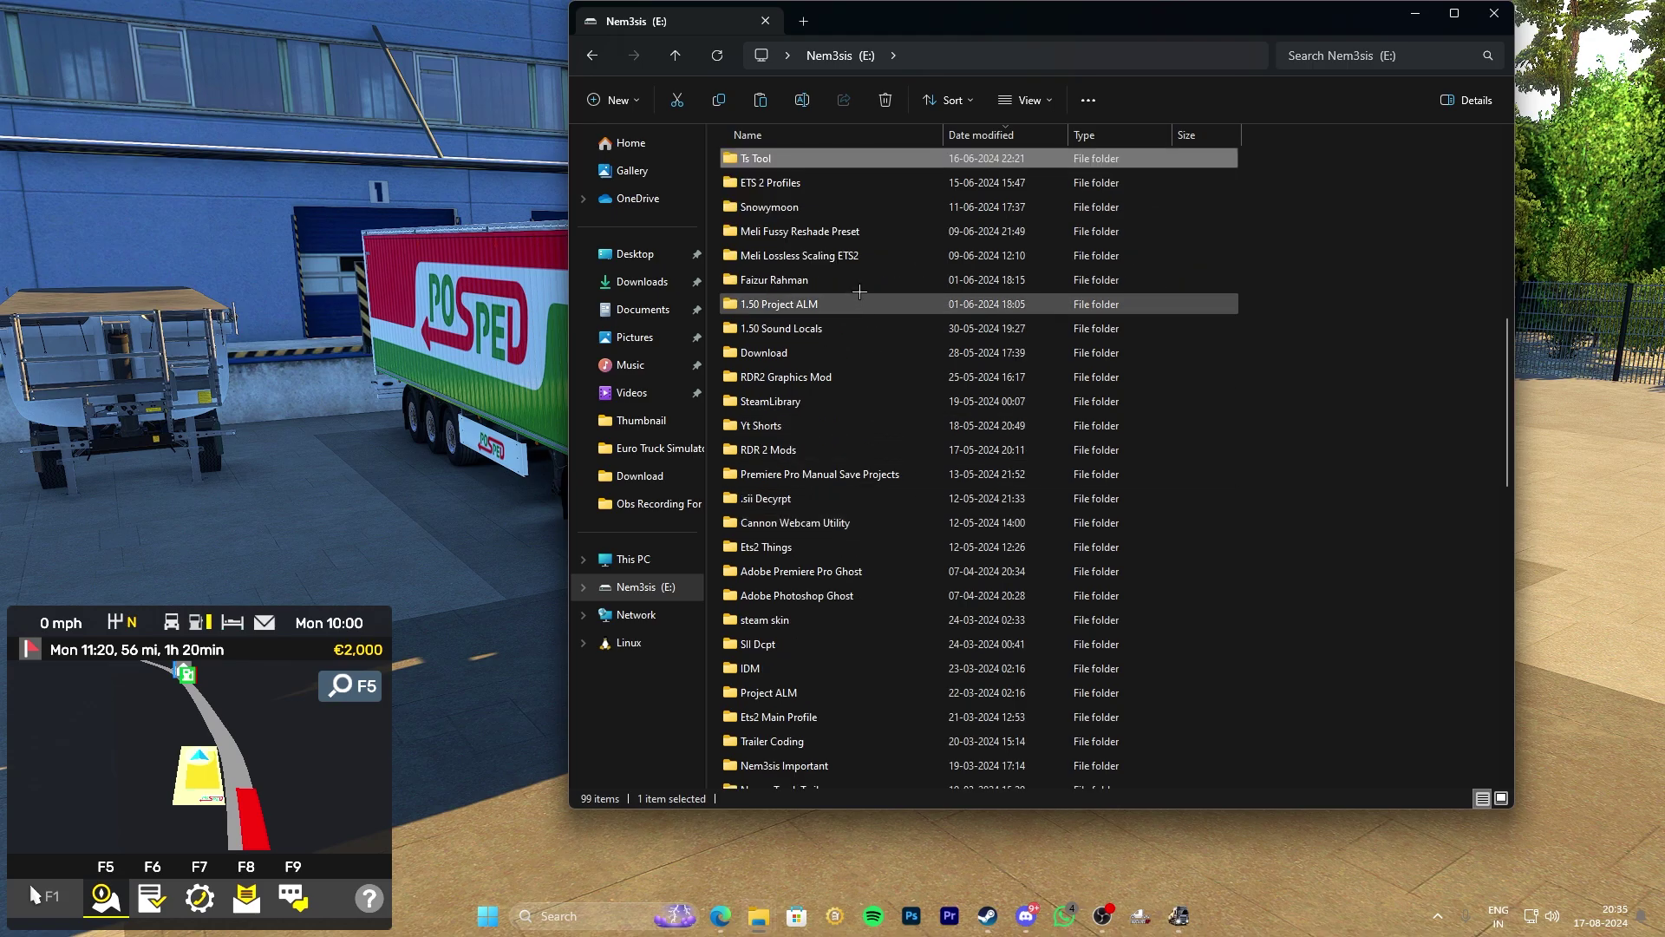
double_click(839, 159)
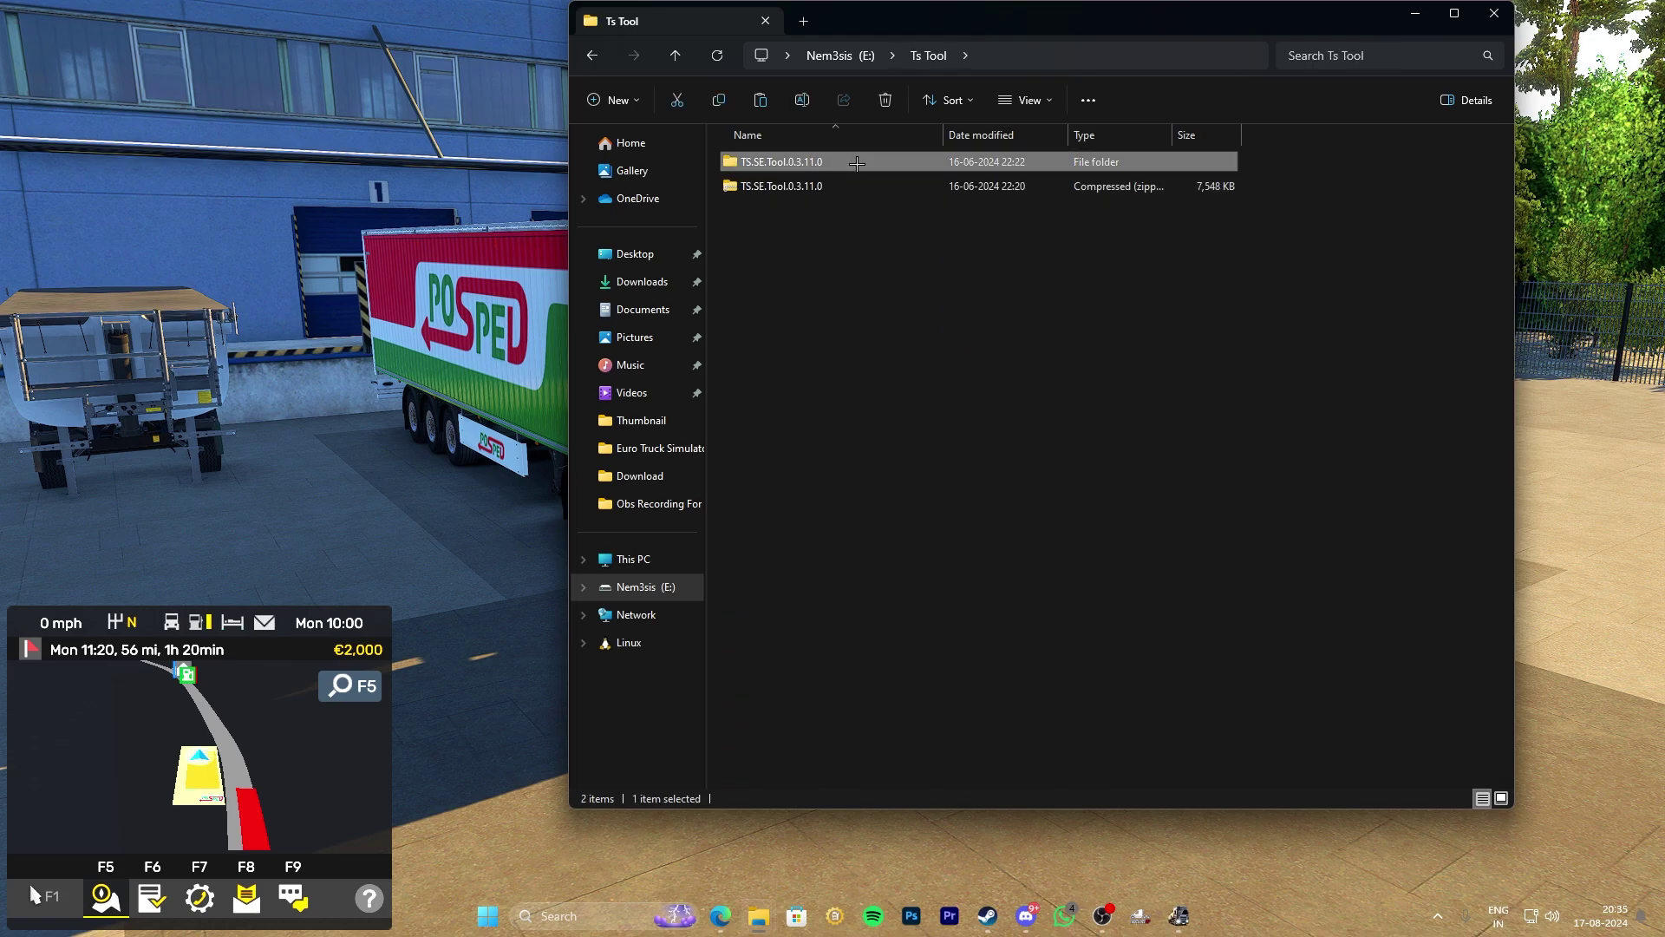
double_click(842, 163)
double_click(848, 499)
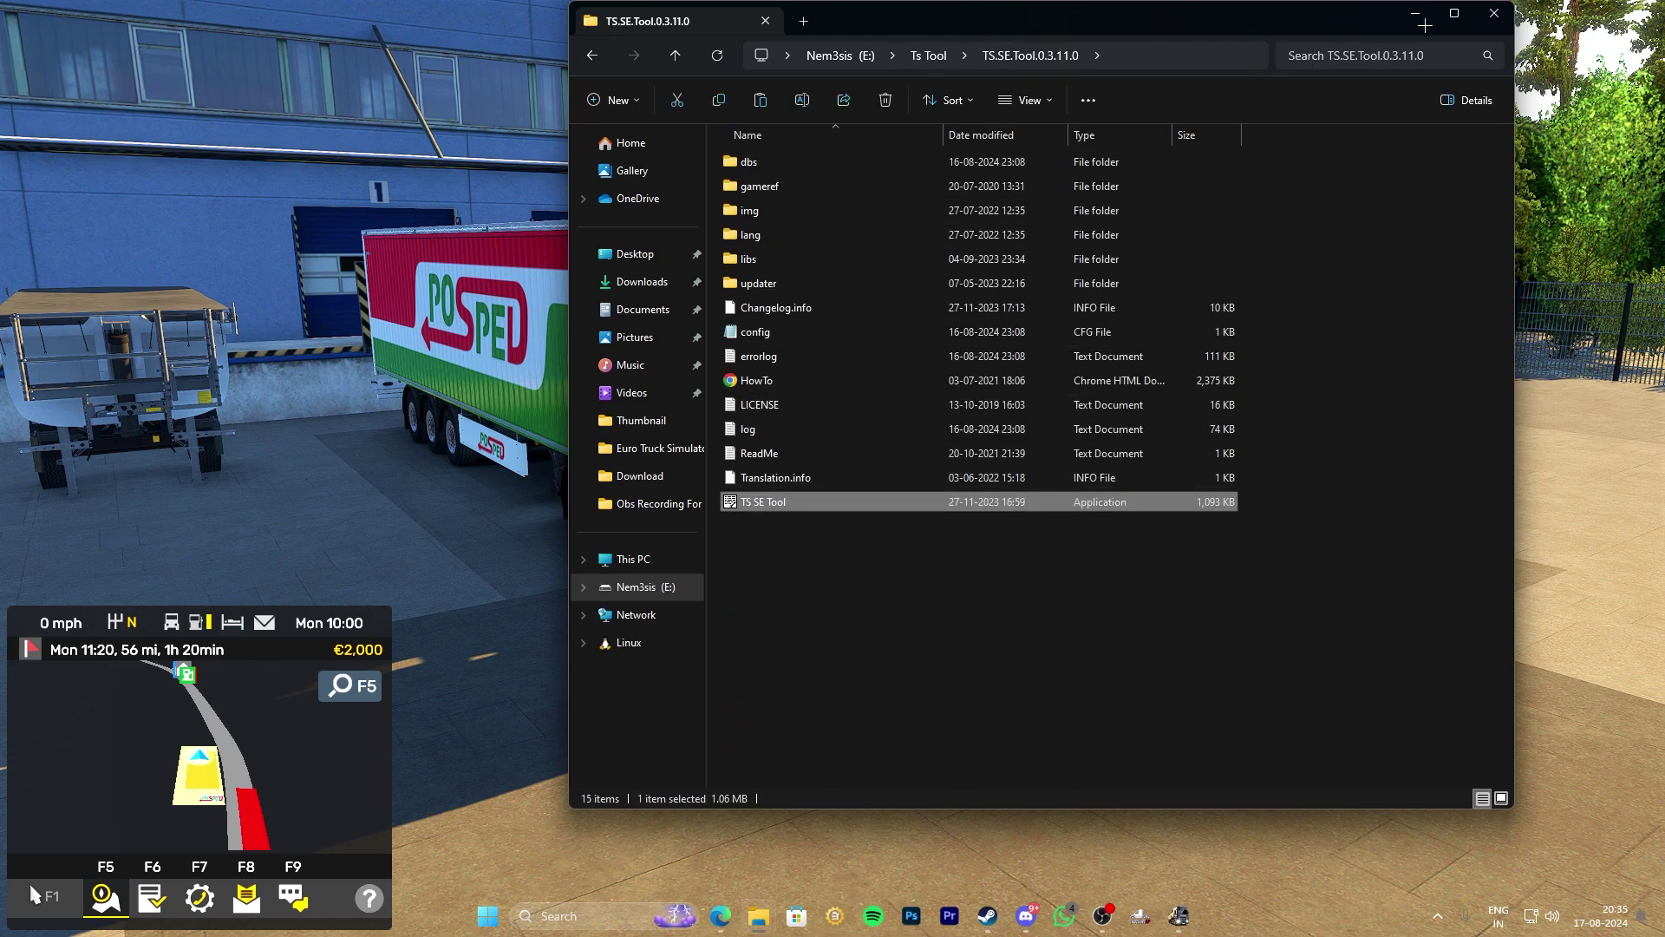
click(1422, 20)
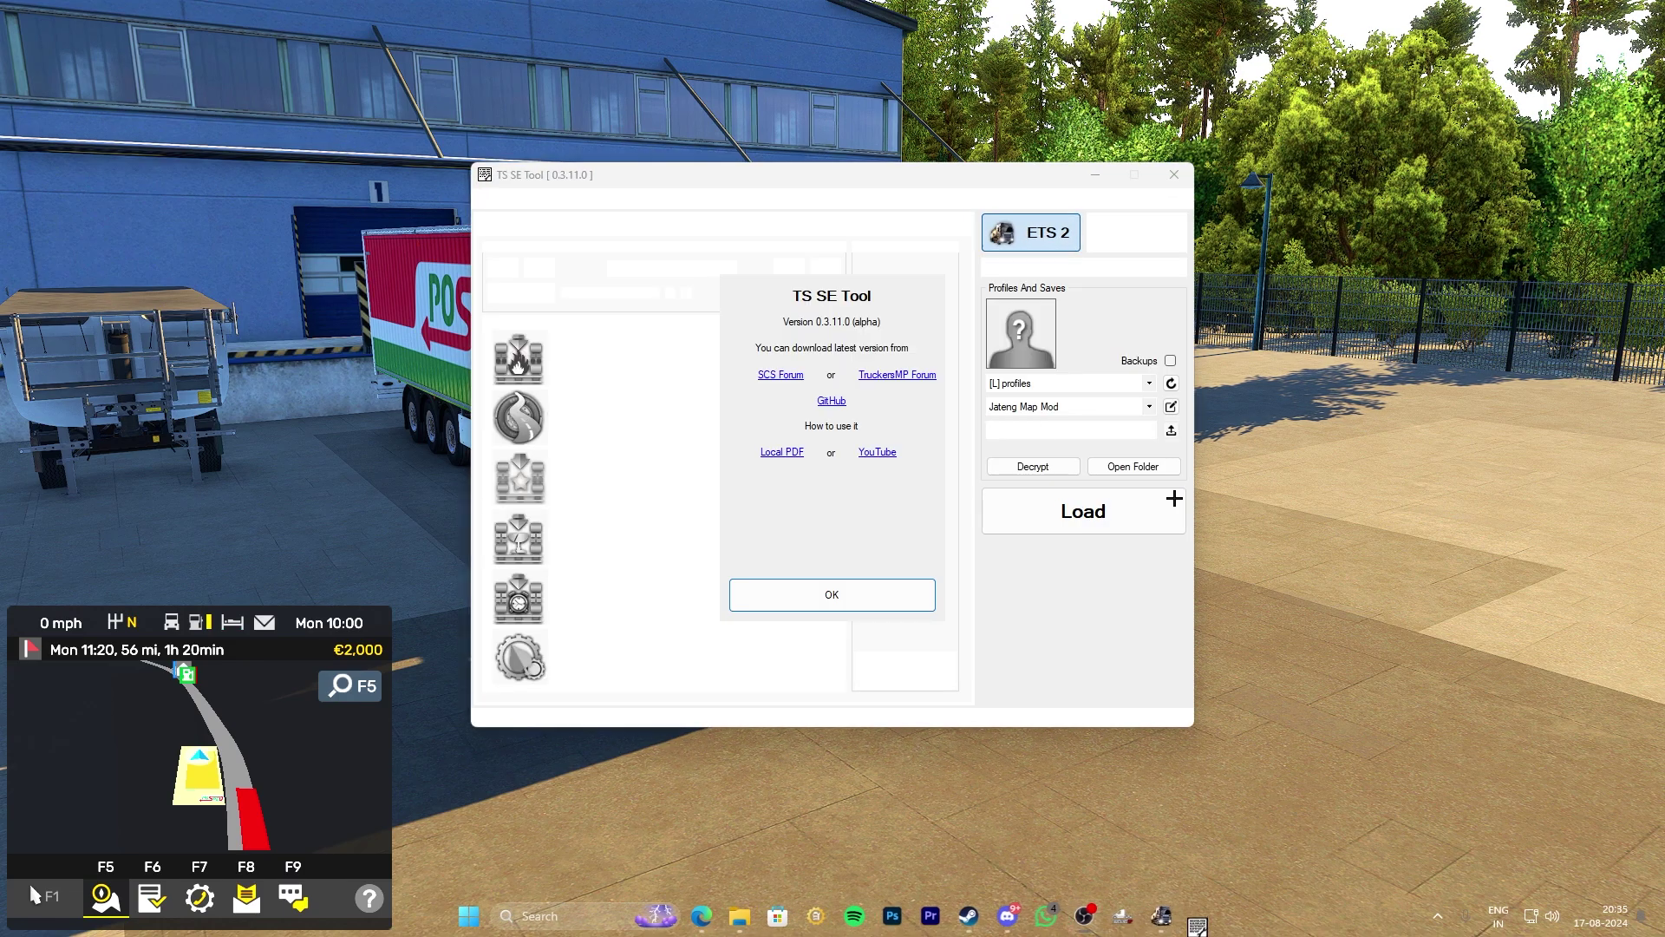
Step: Load the Jateng Map Mod quicksave in TS SE Tool, accepting the untested-version warning
click(878, 598)
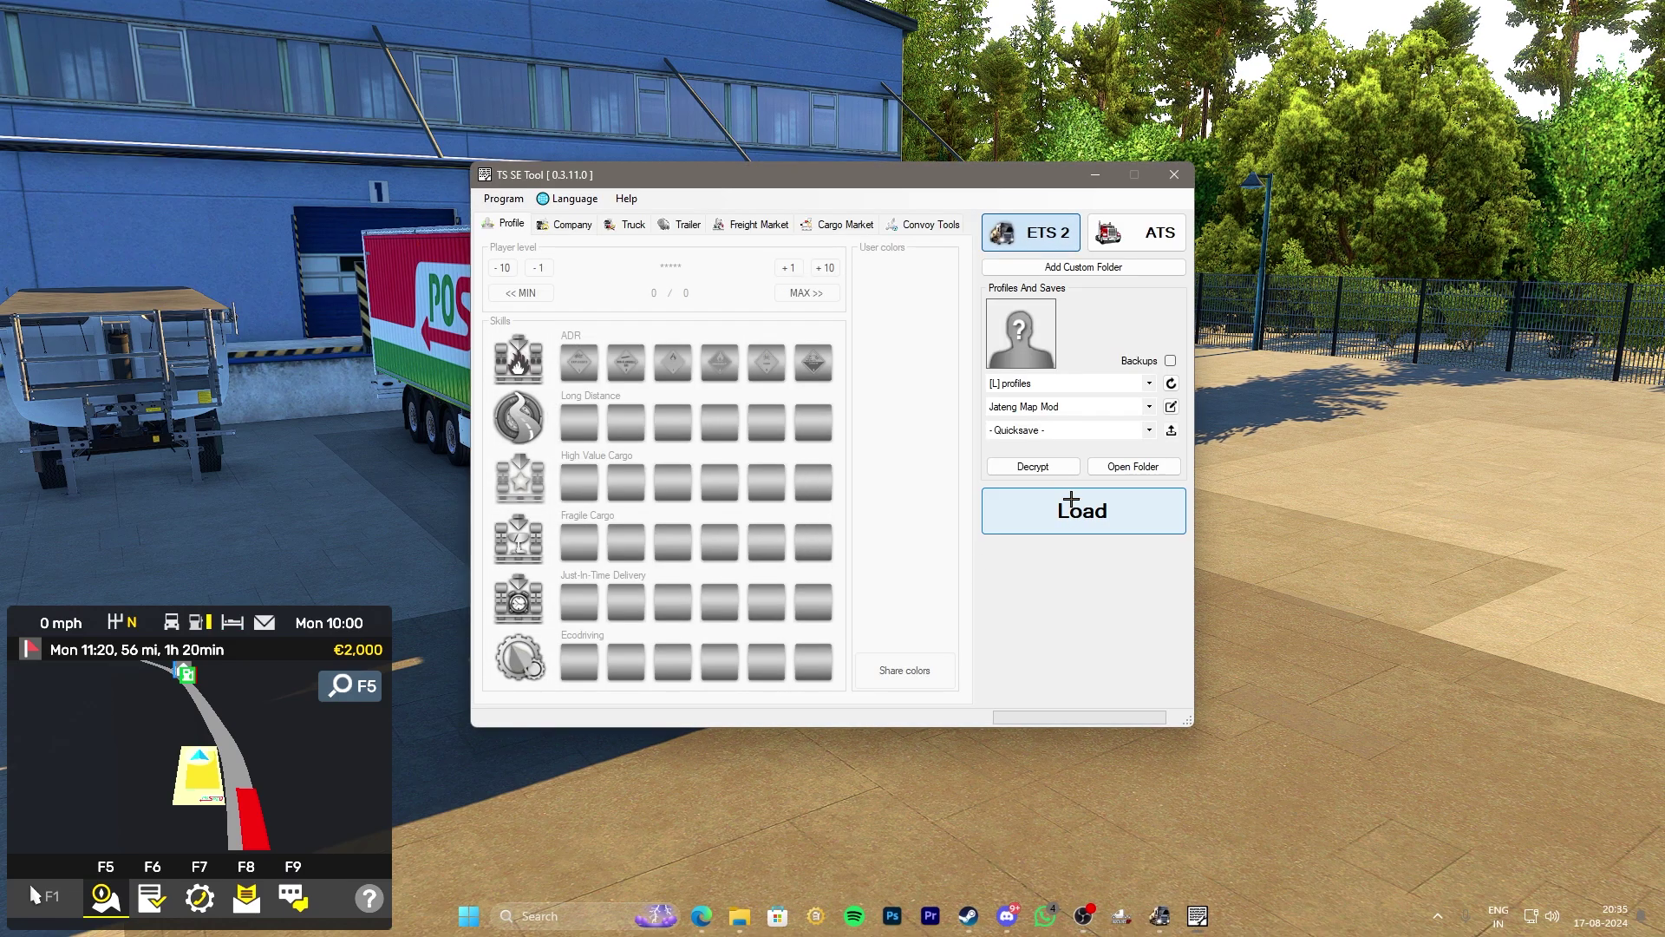
click(1070, 517)
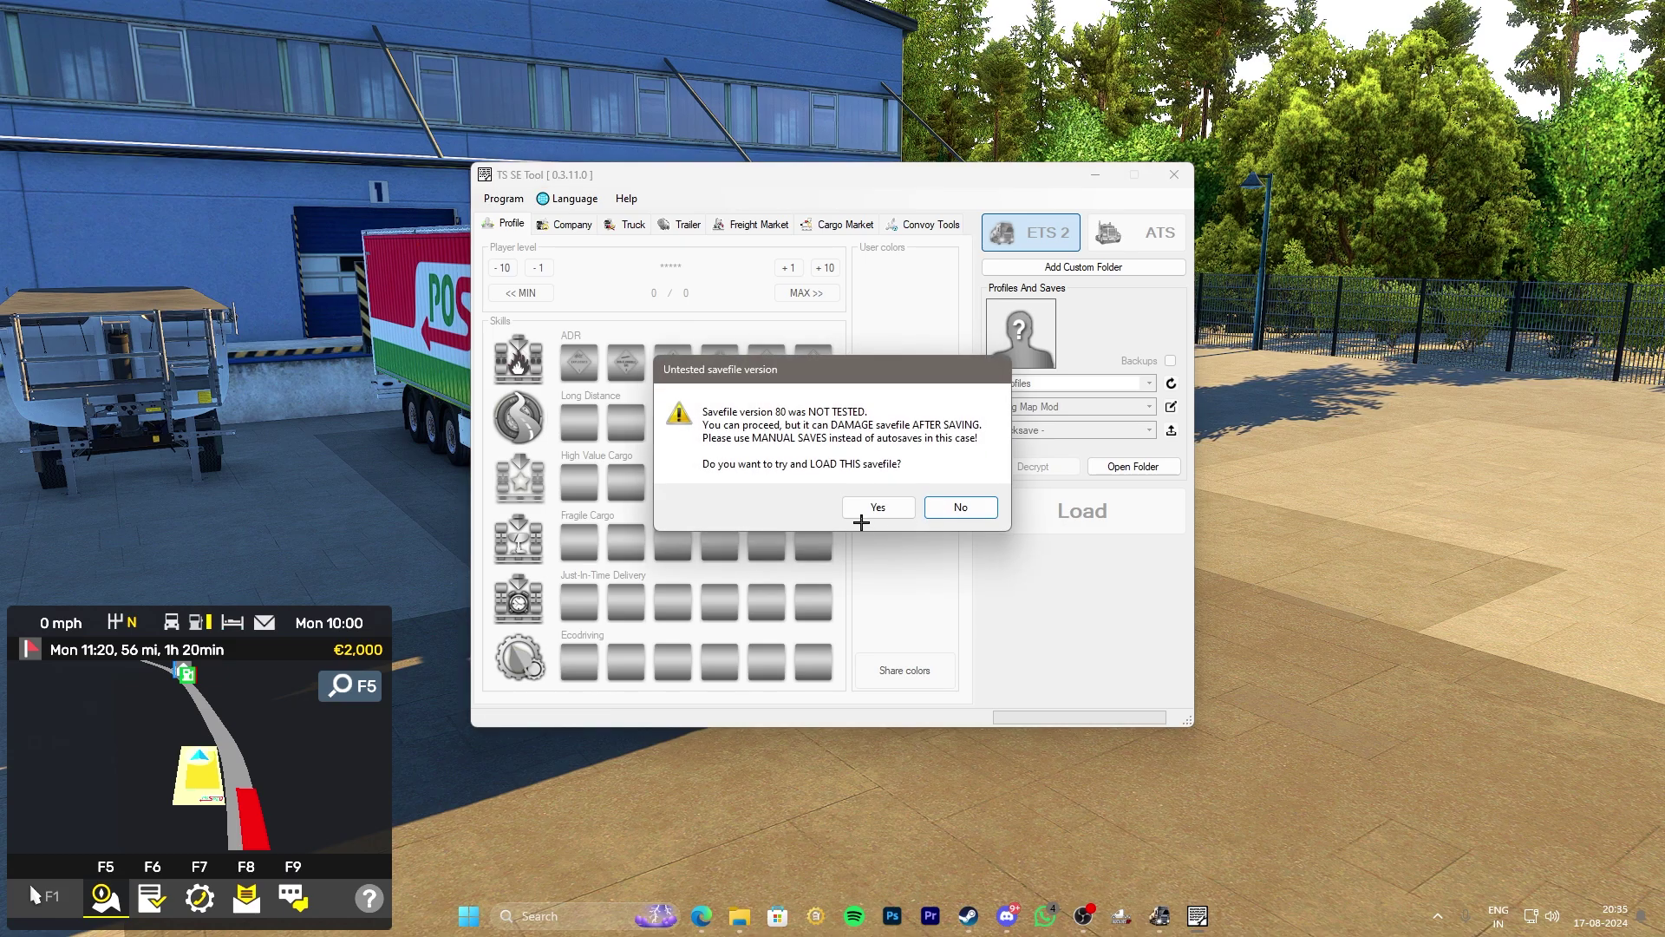
click(876, 511)
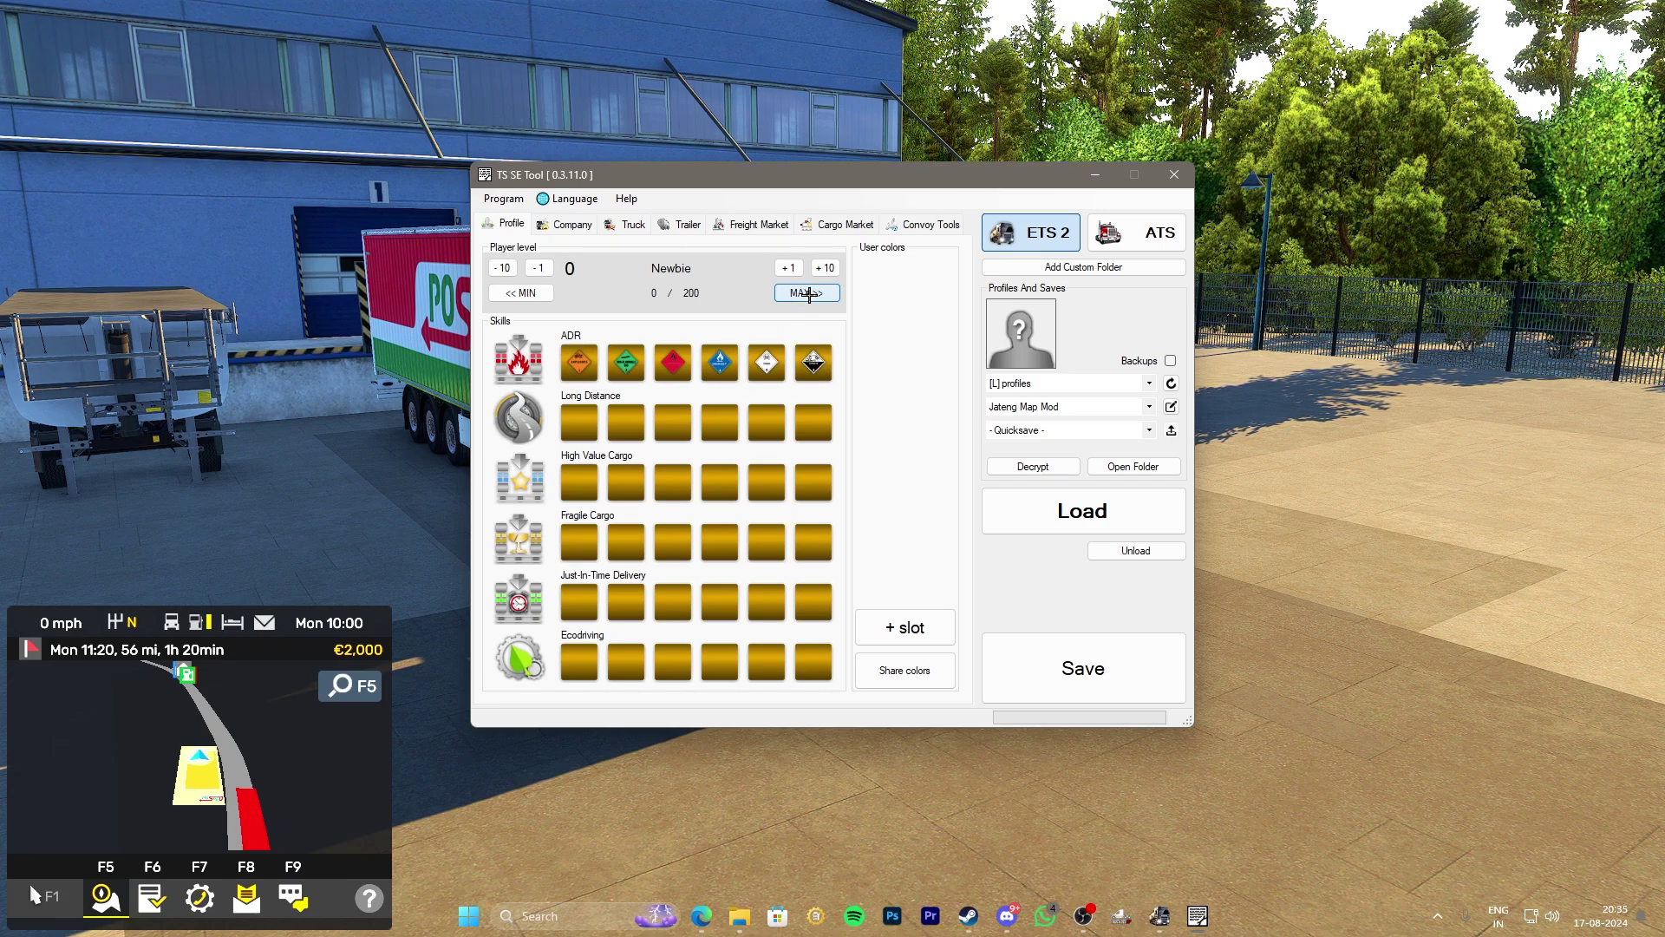
Step: Max the player level, buy all 30 garages, set money to 2,00,00,000, and save
click(809, 294)
click(573, 225)
click(617, 672)
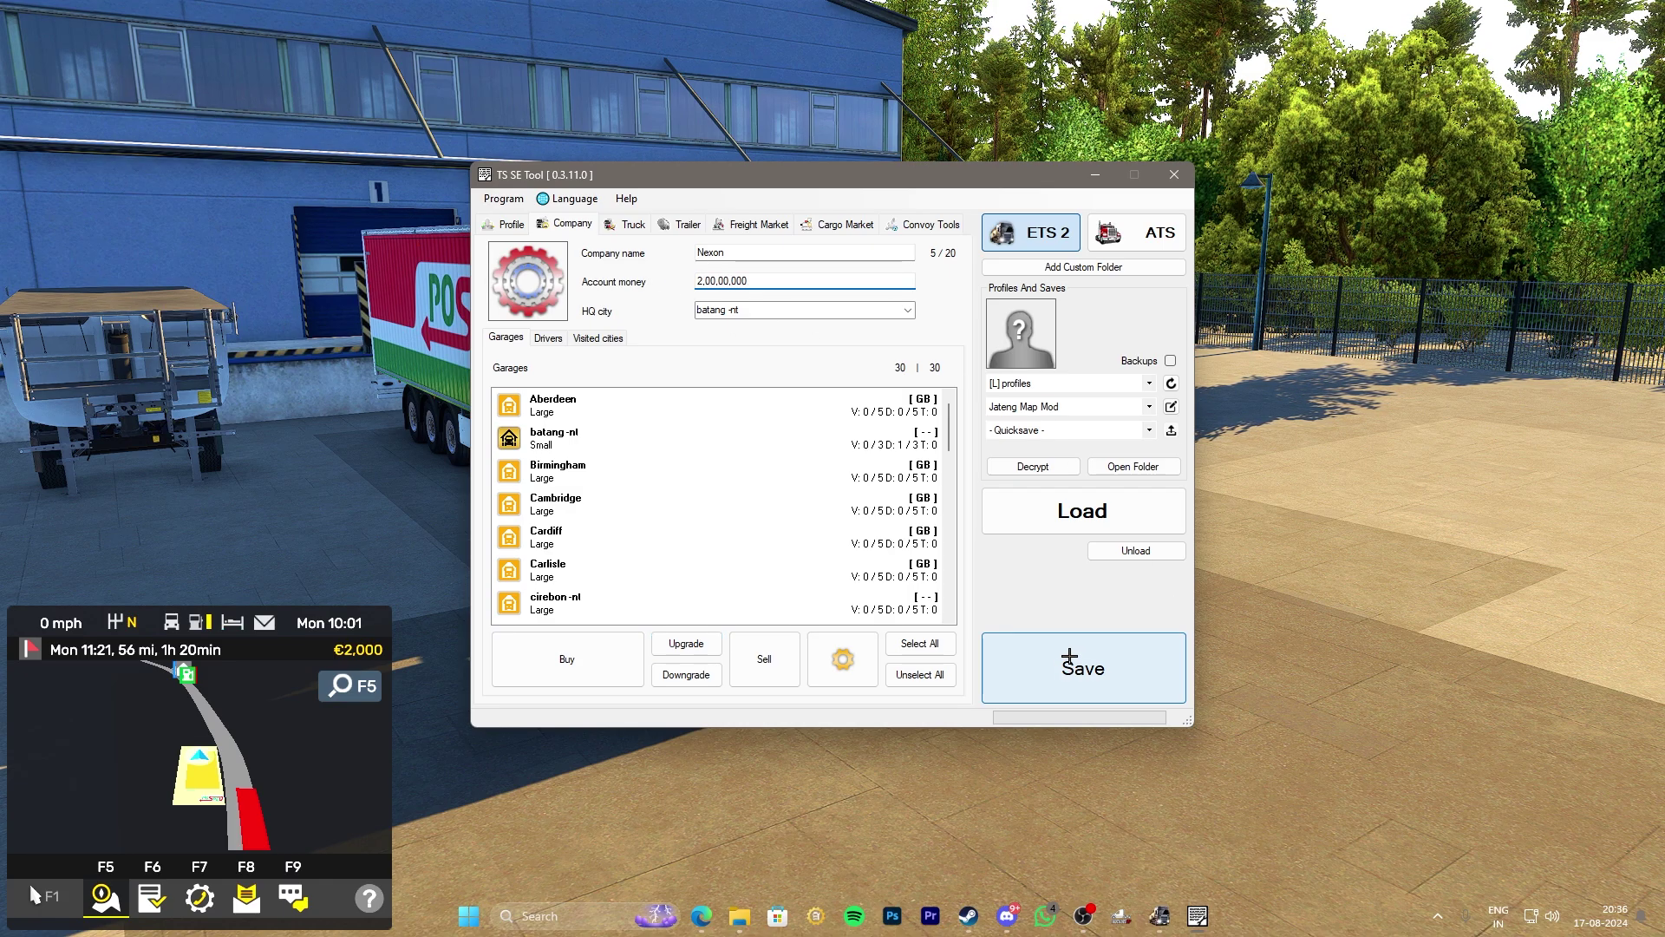
click(1070, 657)
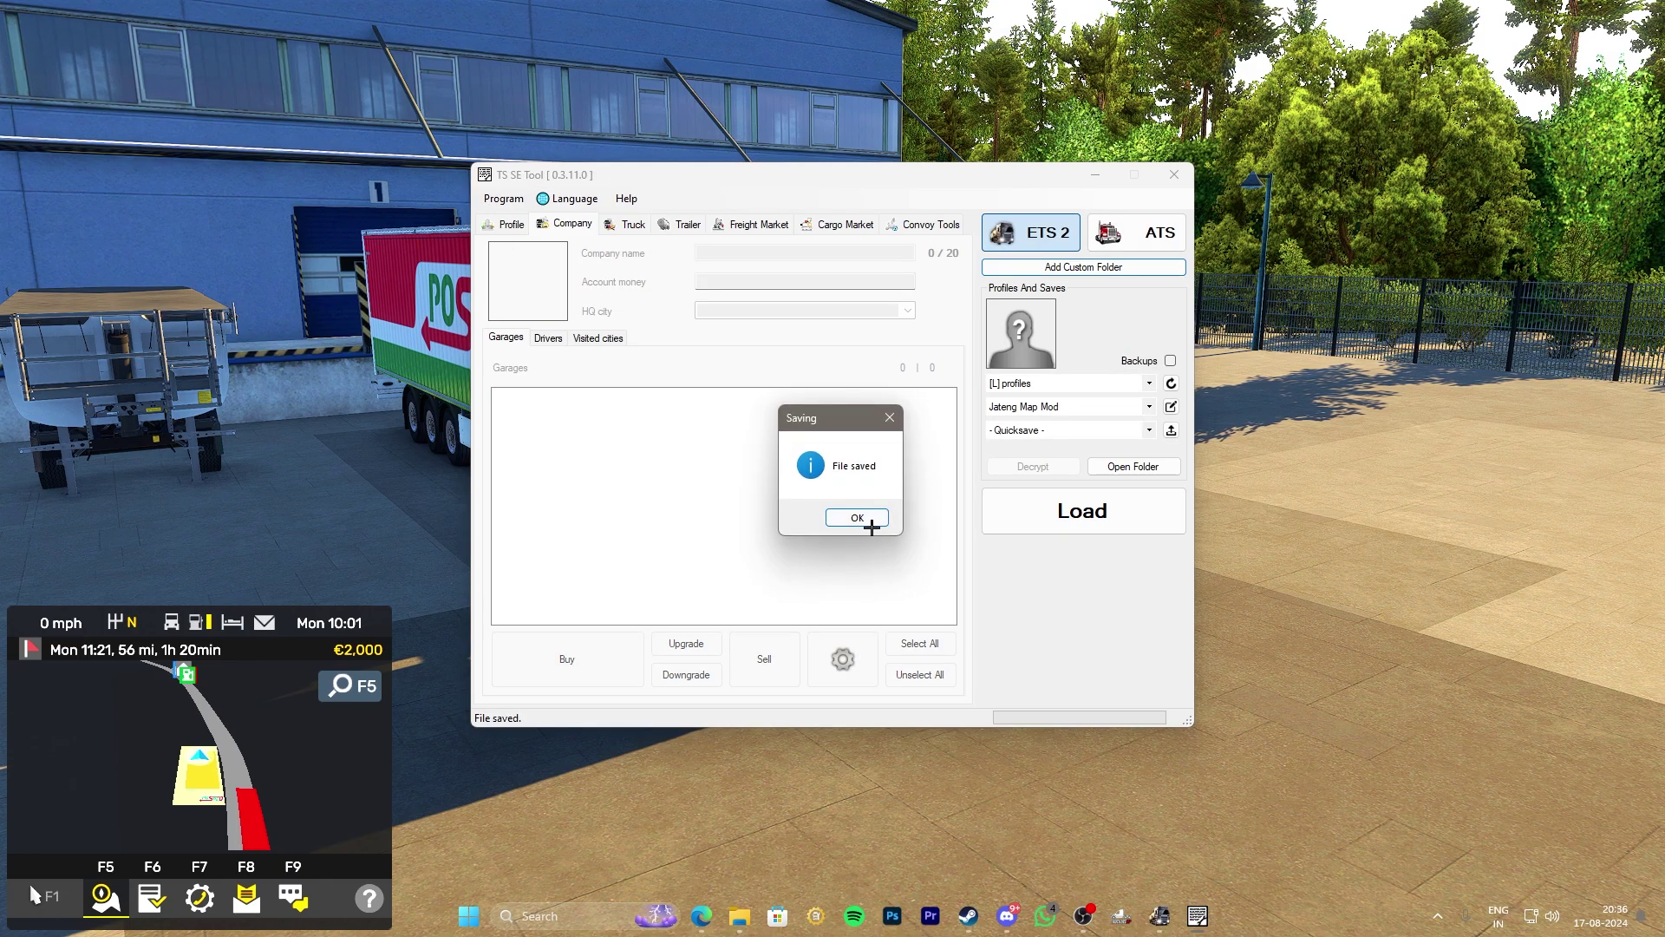
click(857, 519)
Step: Reload the edited Quicksave in the game so the bank shows €20.0M
key(alt+Tab)
key(Escape)
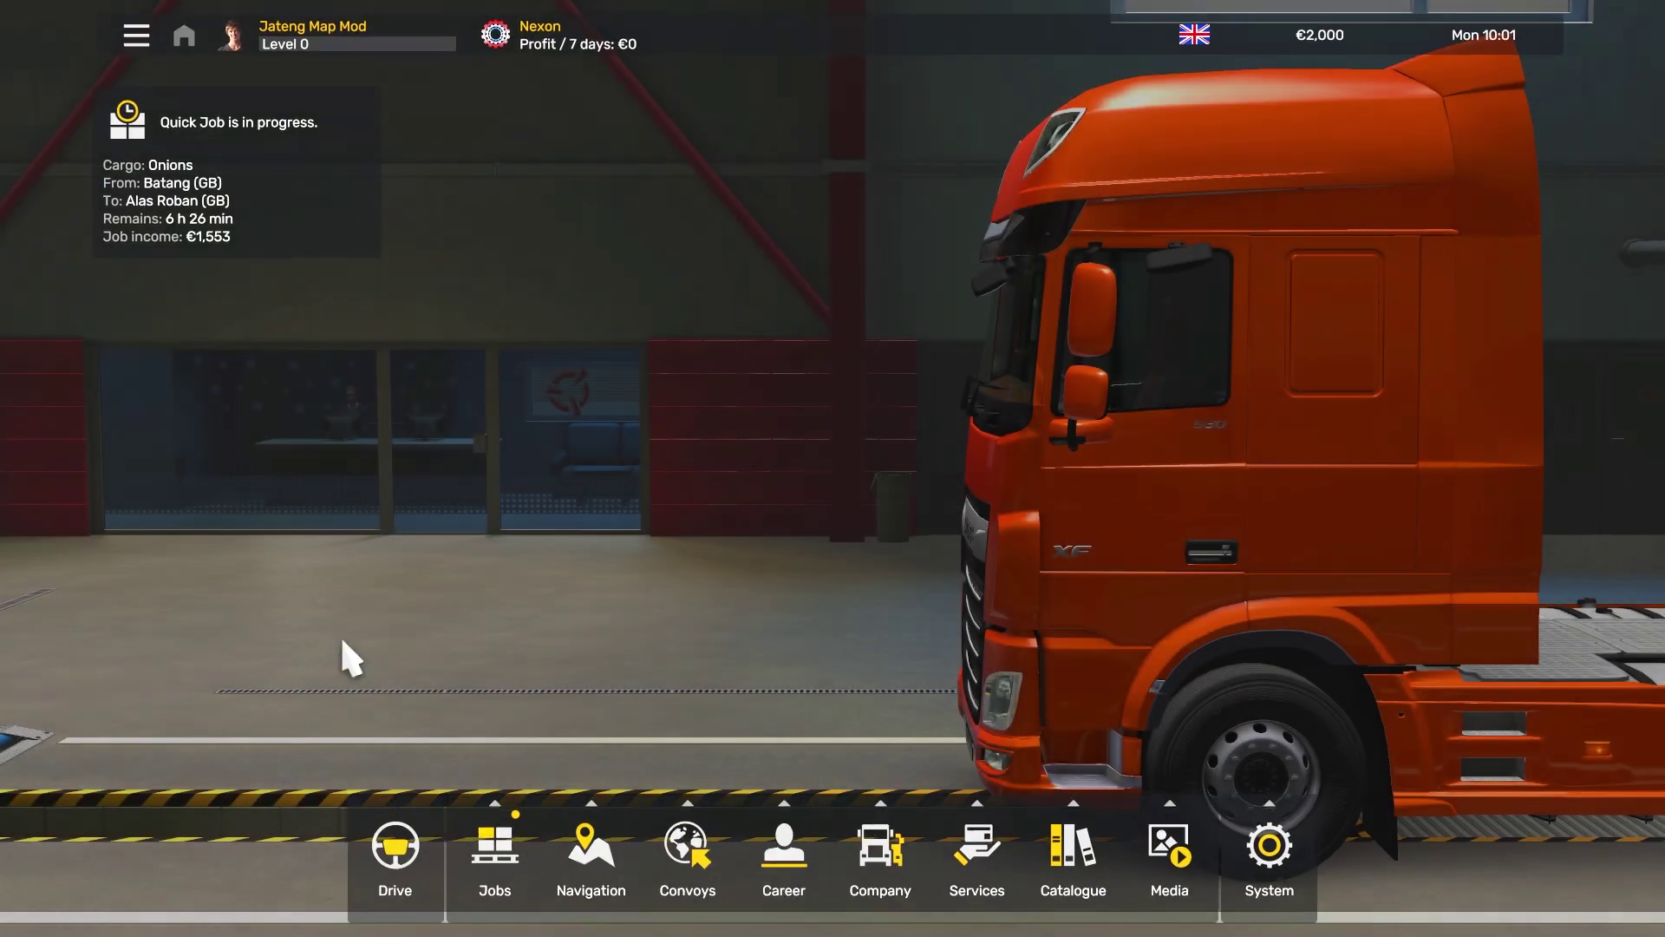
mouse_move(1275, 854)
click(1385, 710)
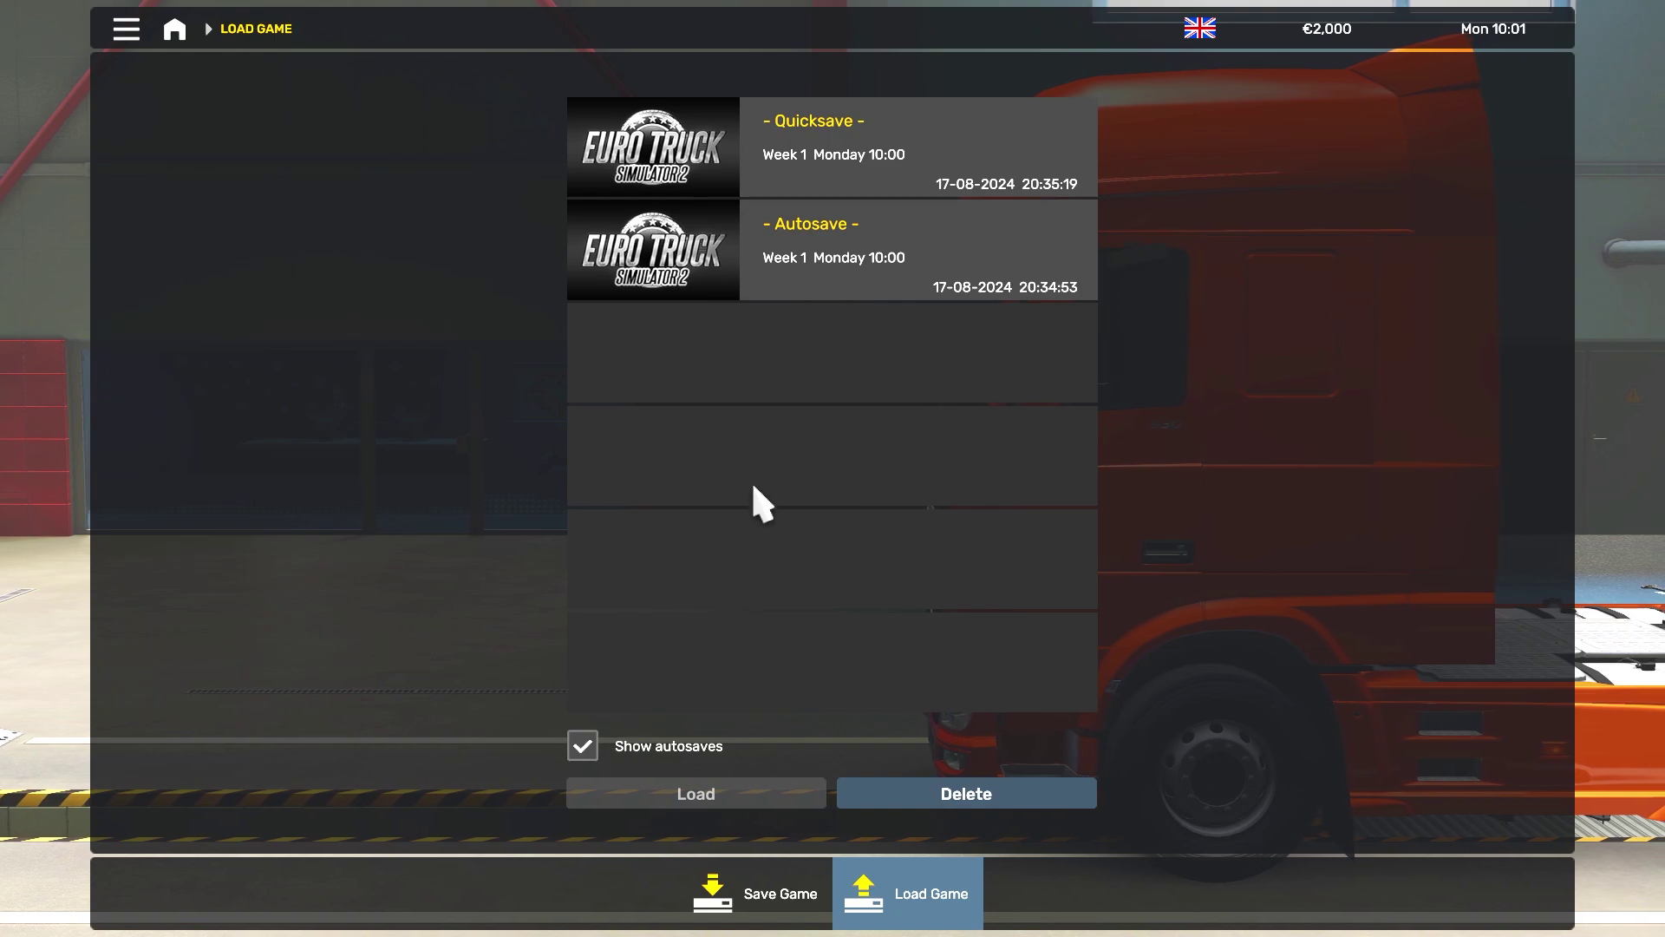
click(816, 156)
click(713, 791)
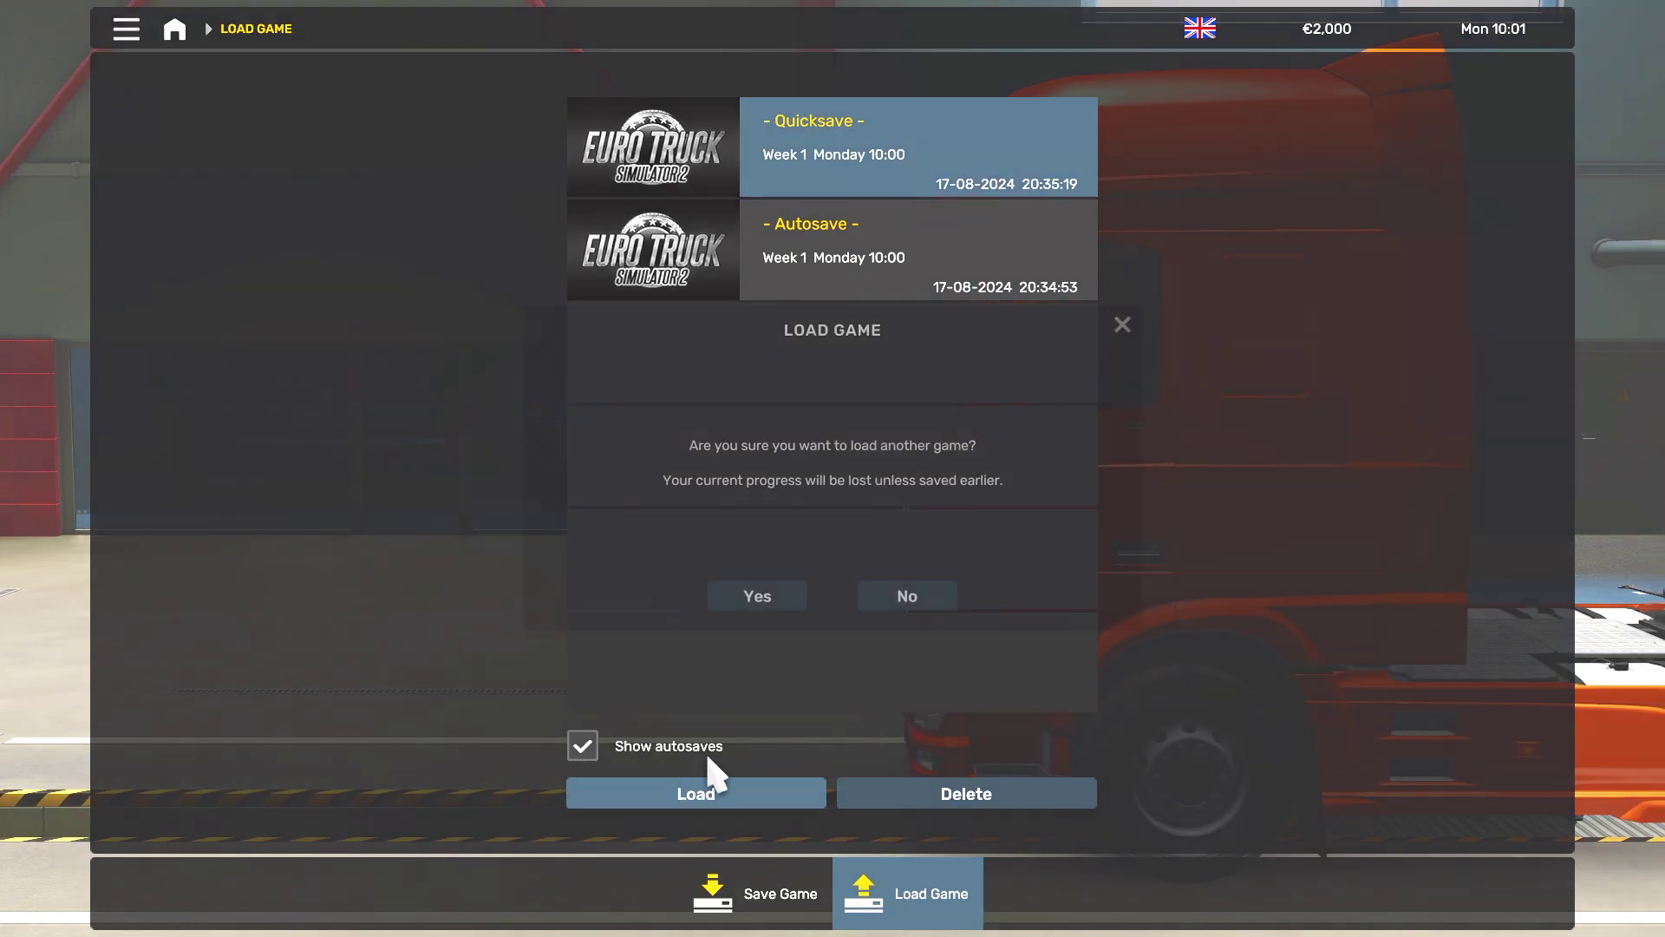
click(760, 598)
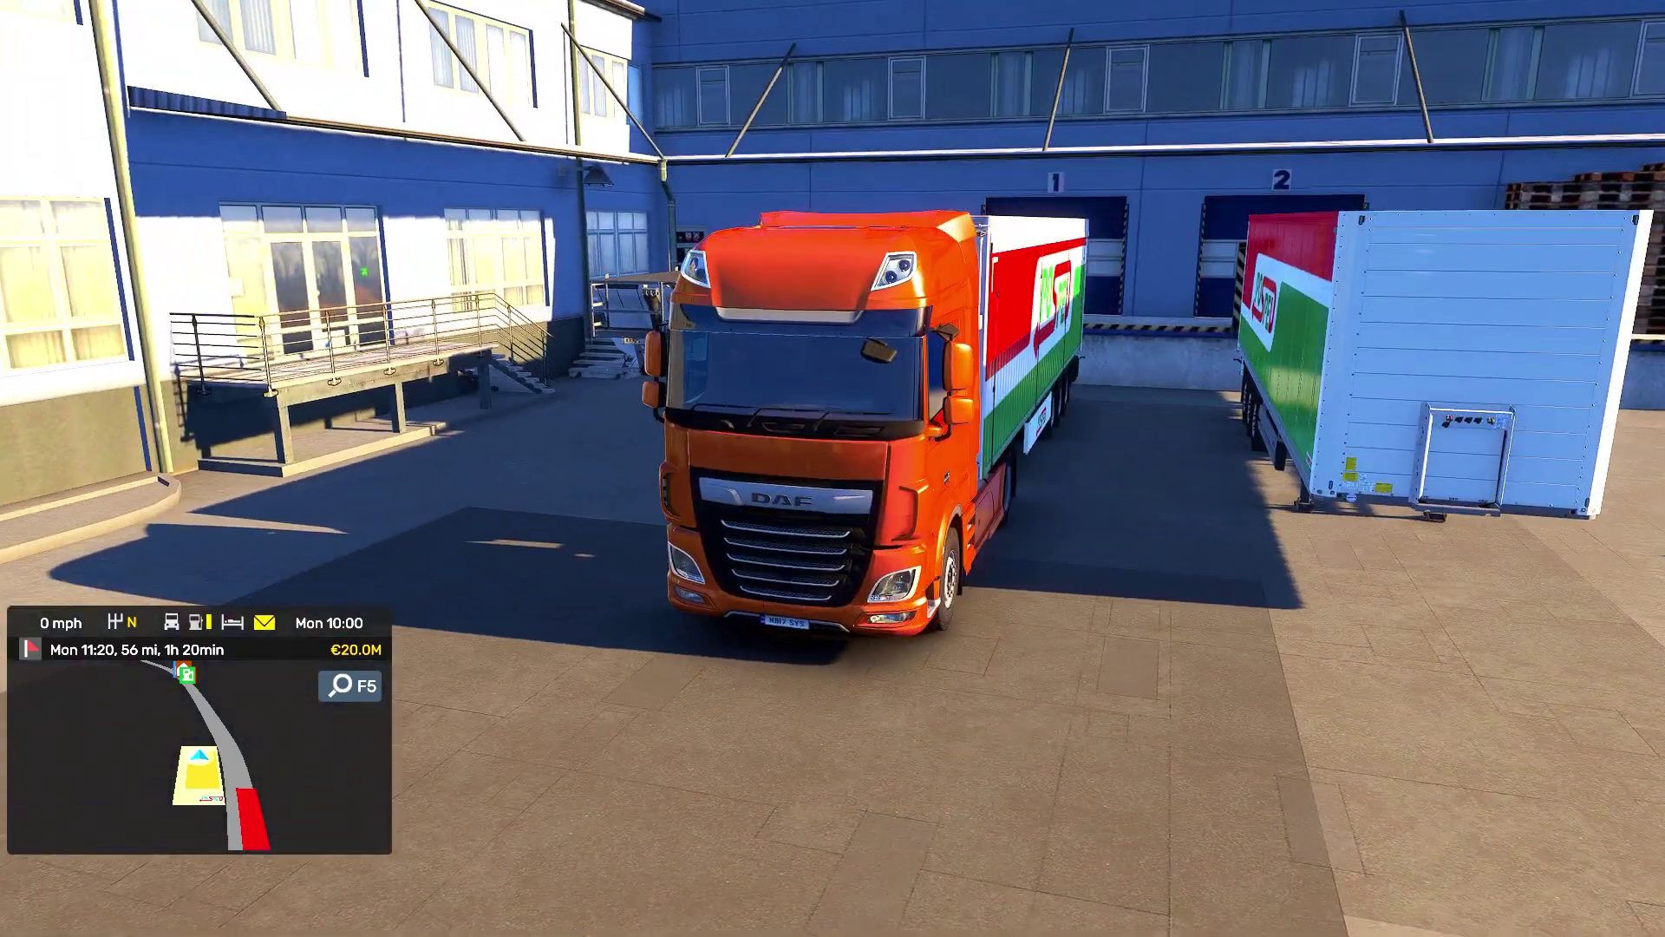
Step: Check the world map, then quit the game to the Windows desktop
key(m)
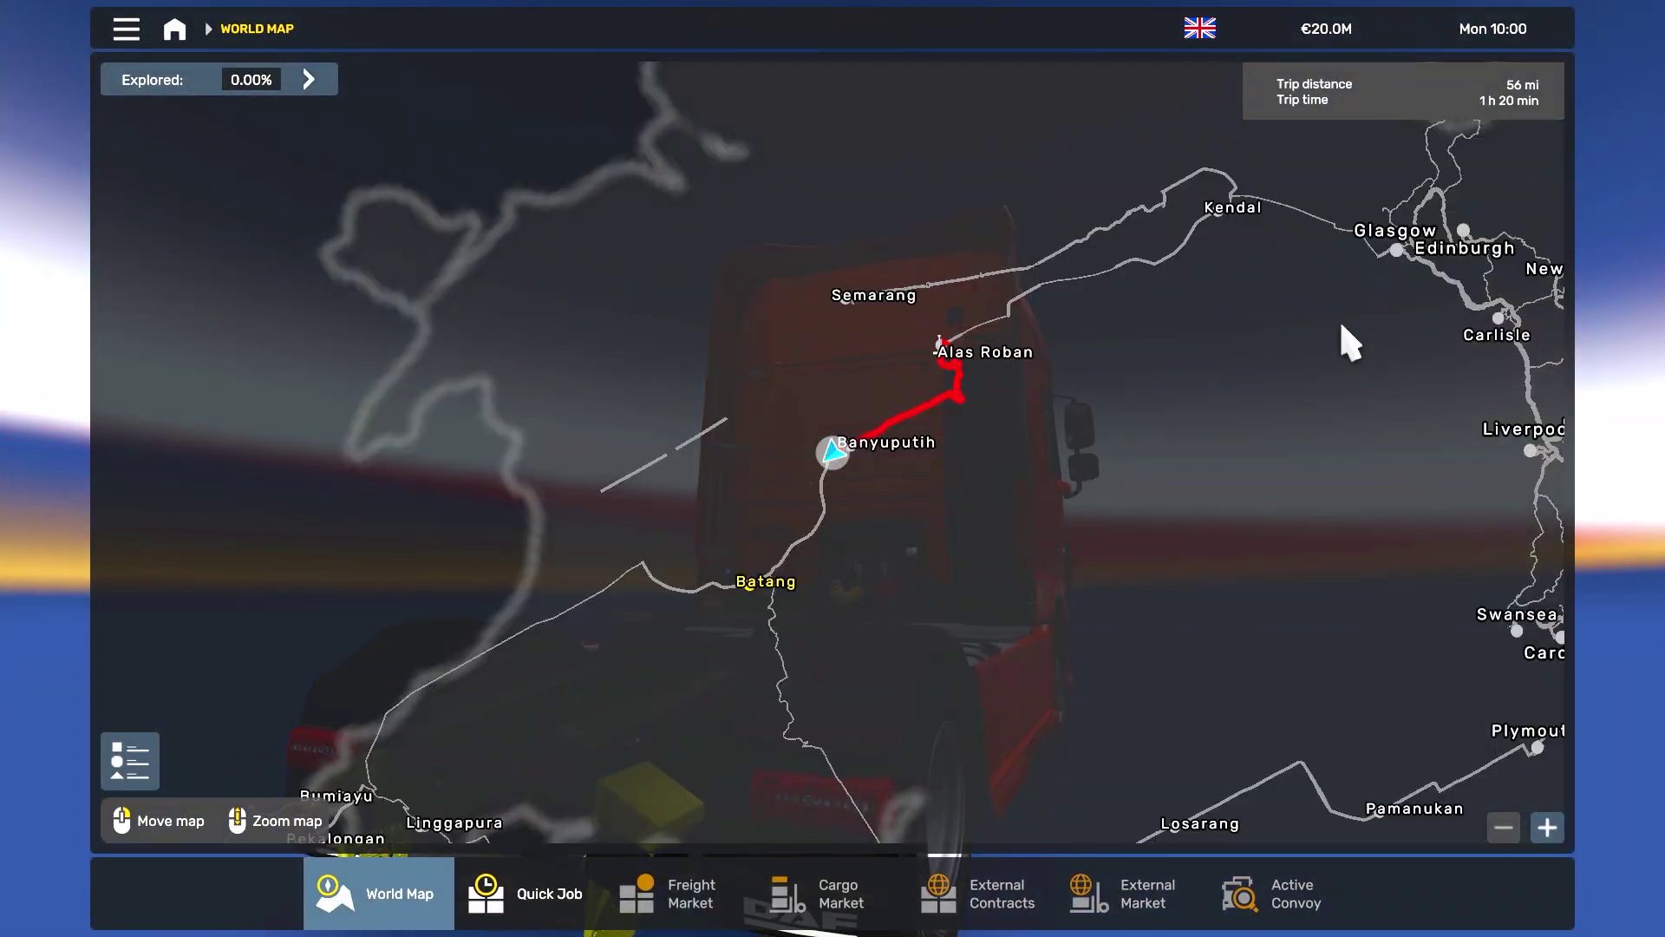
key(Escape)
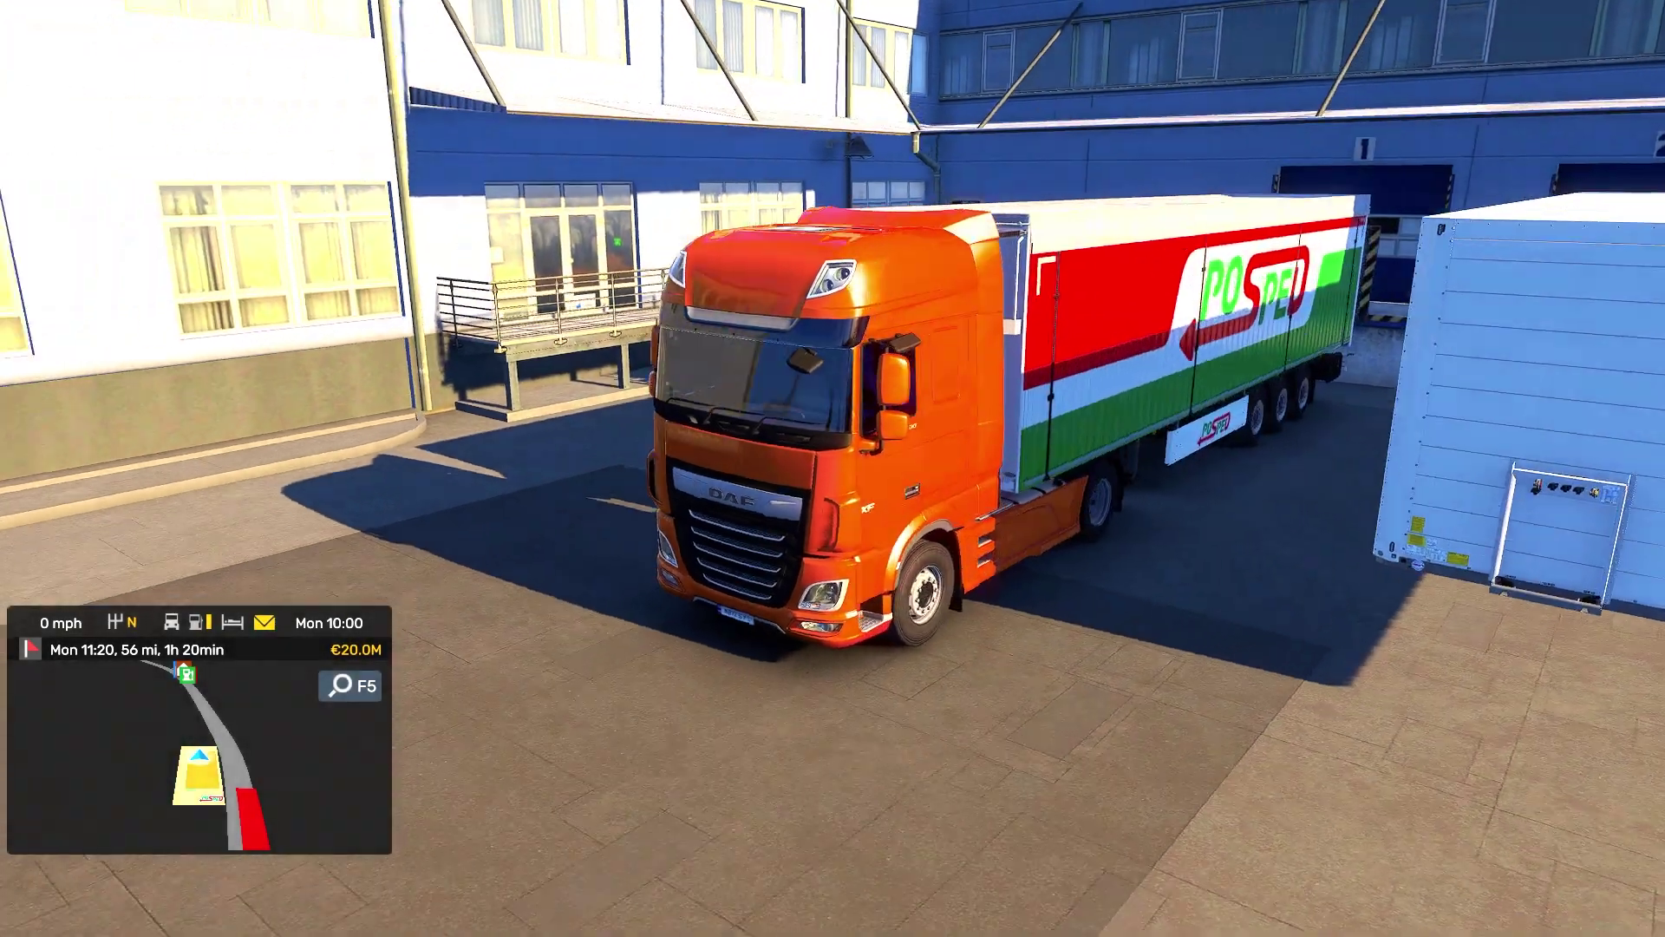
key(Escape)
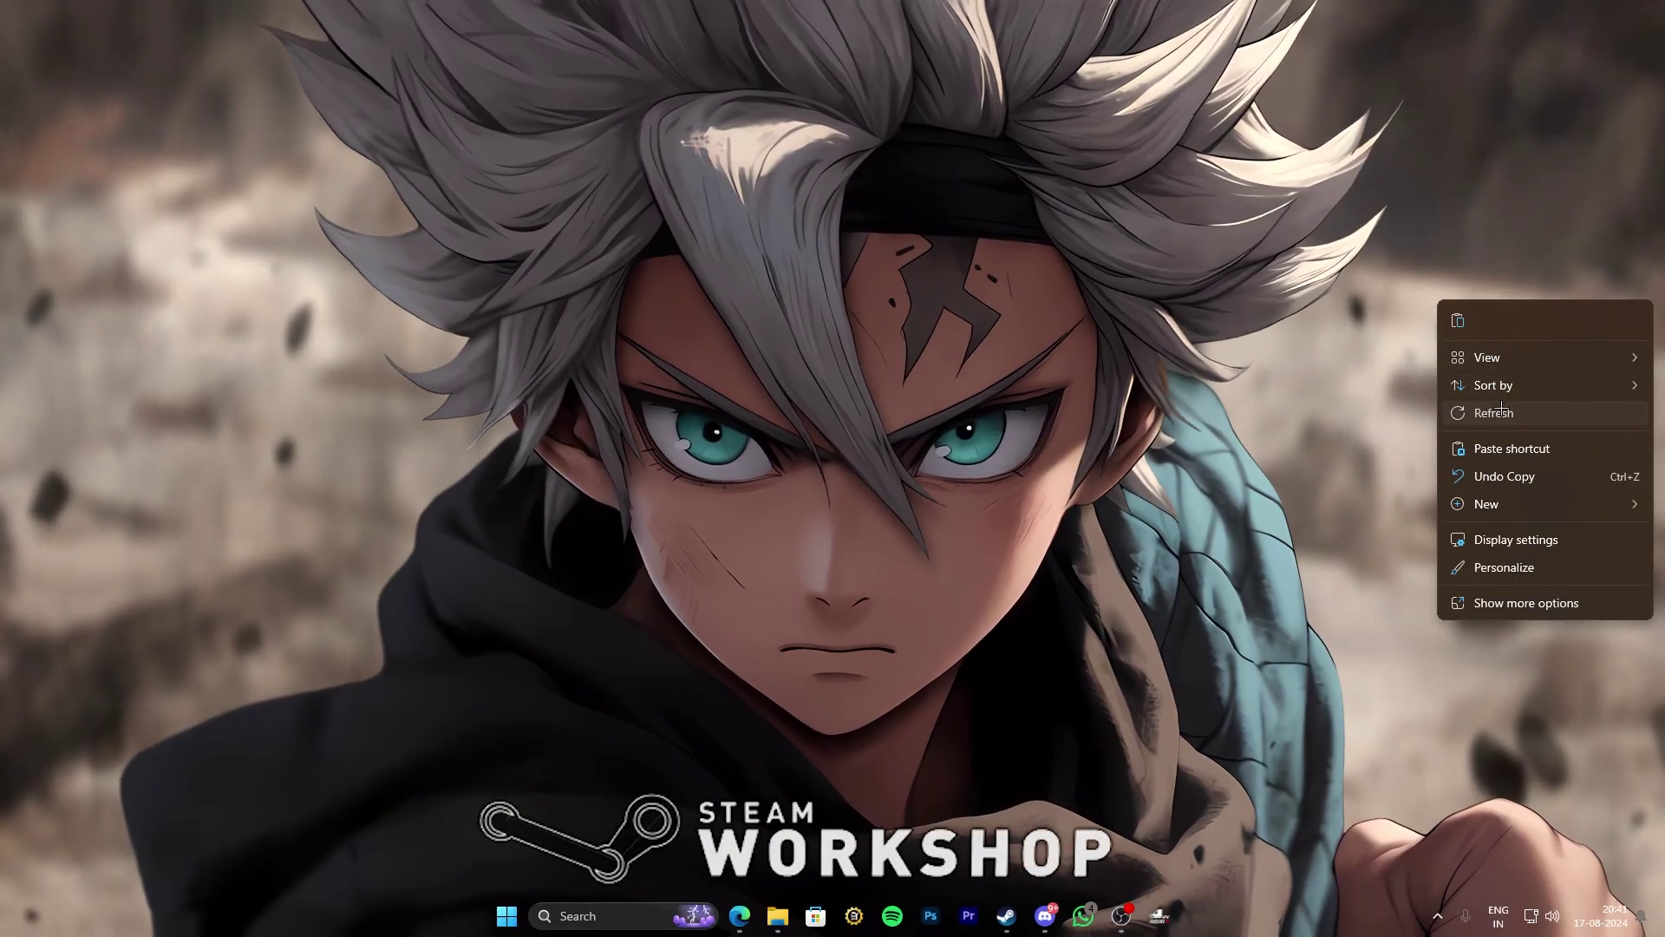
click(1498, 403)
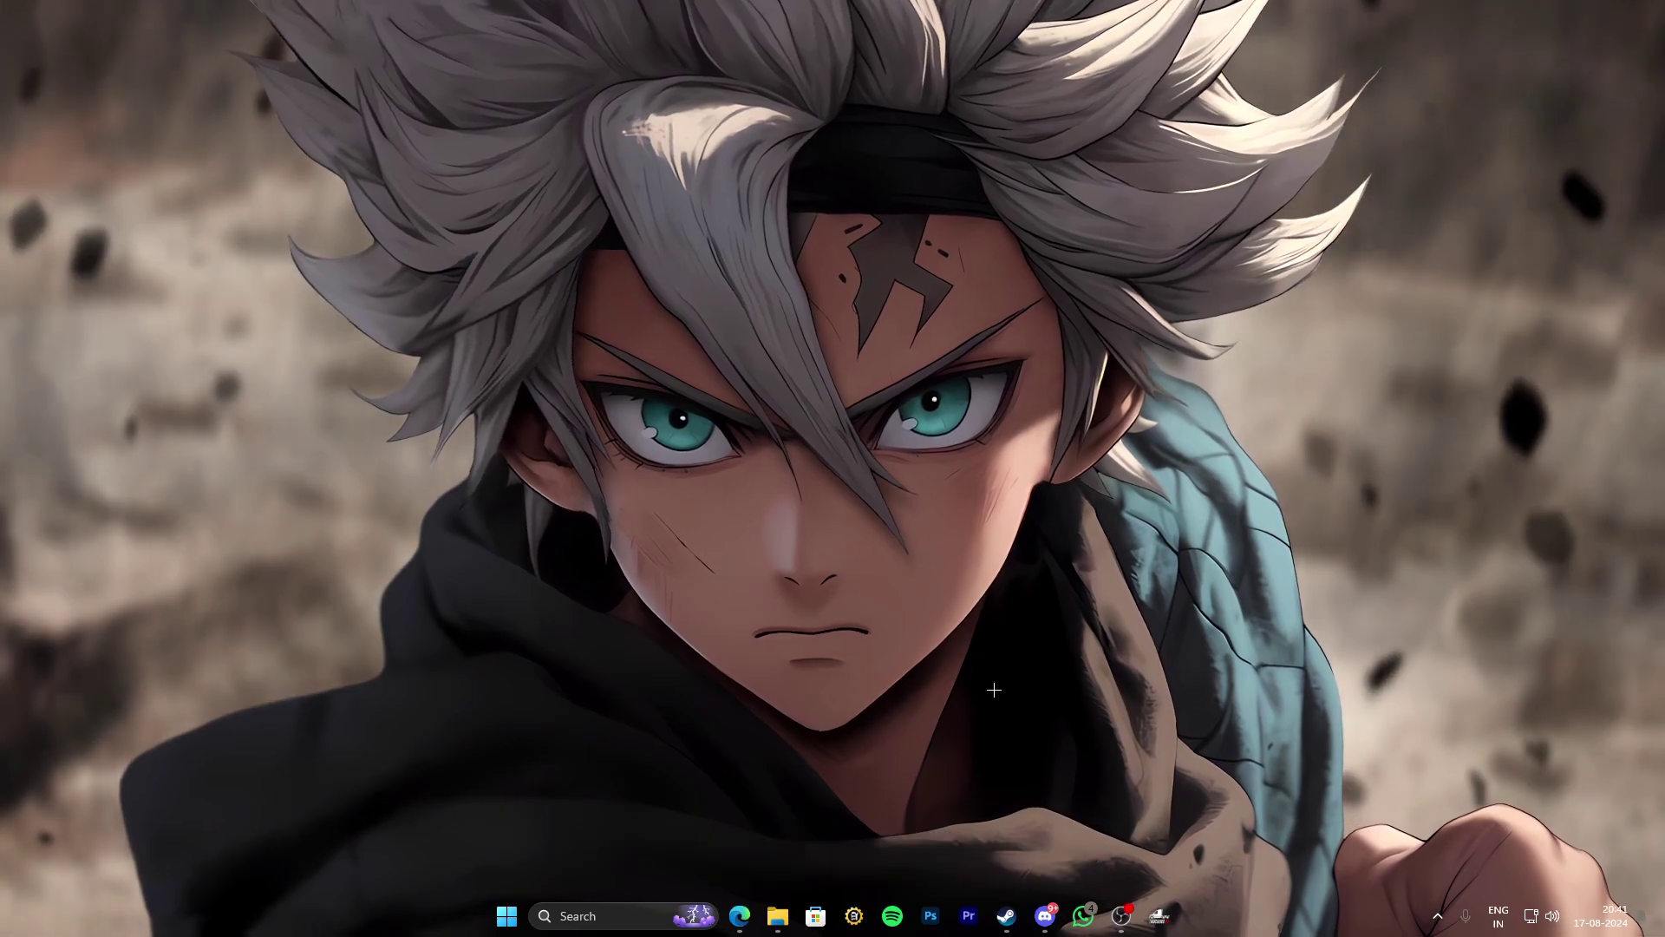
Step: Search the ETS2 Workshop for scania, subscribe to Scania TruckersMP, and Play the game from Library
click(1006, 916)
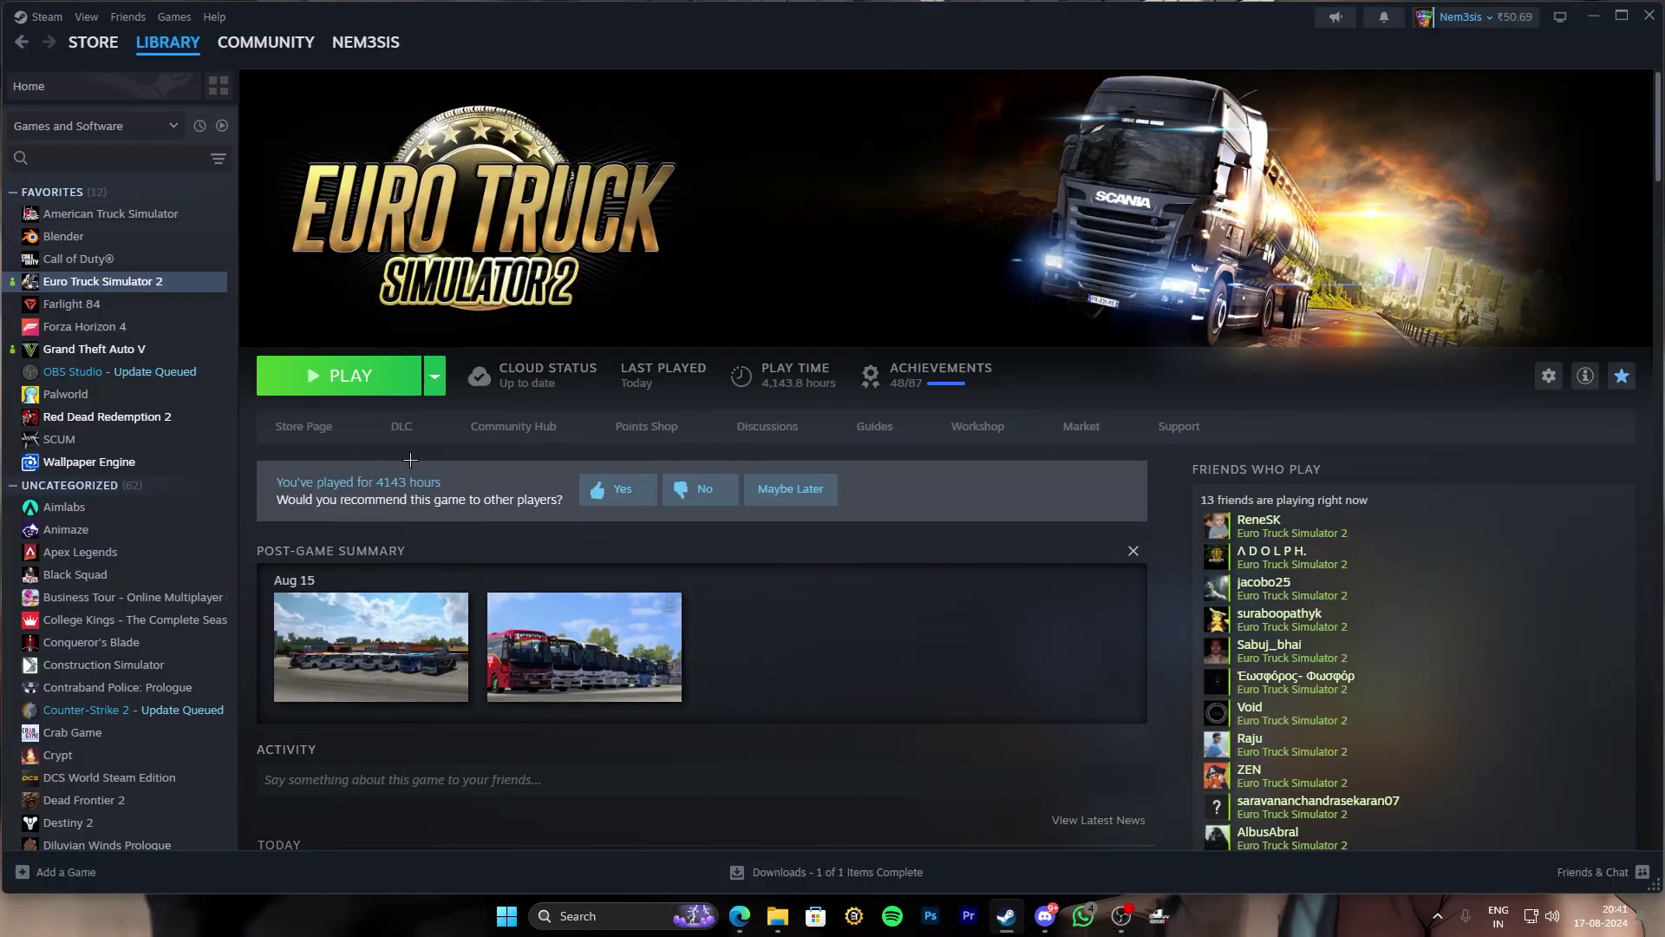
click(982, 438)
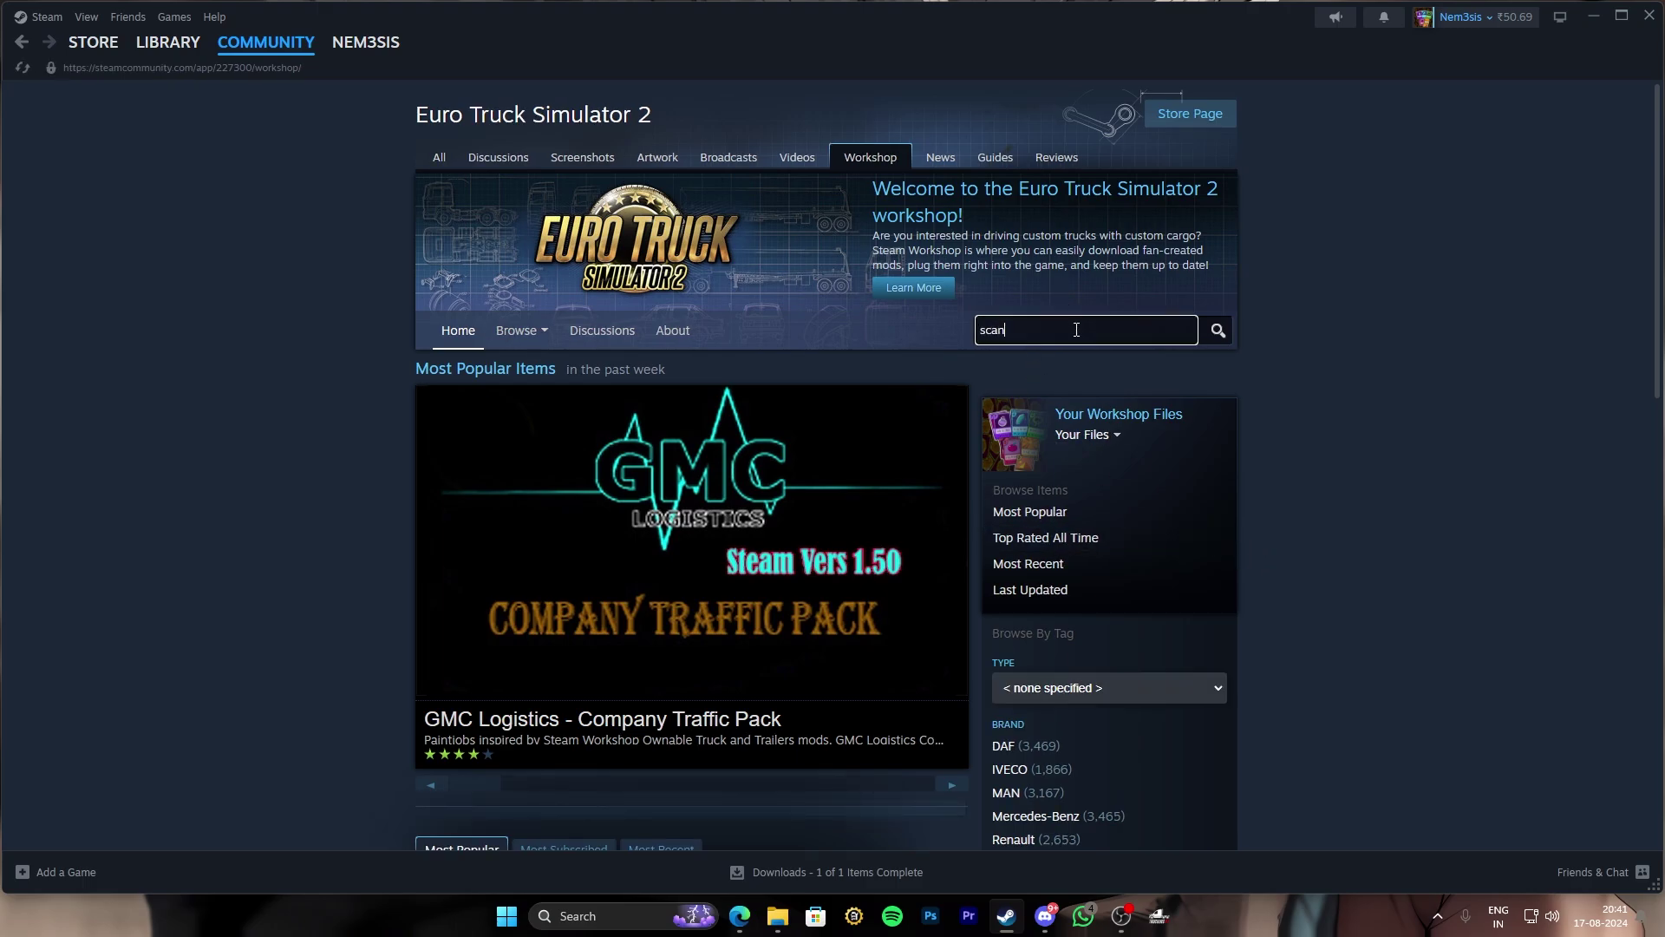
key(Return)
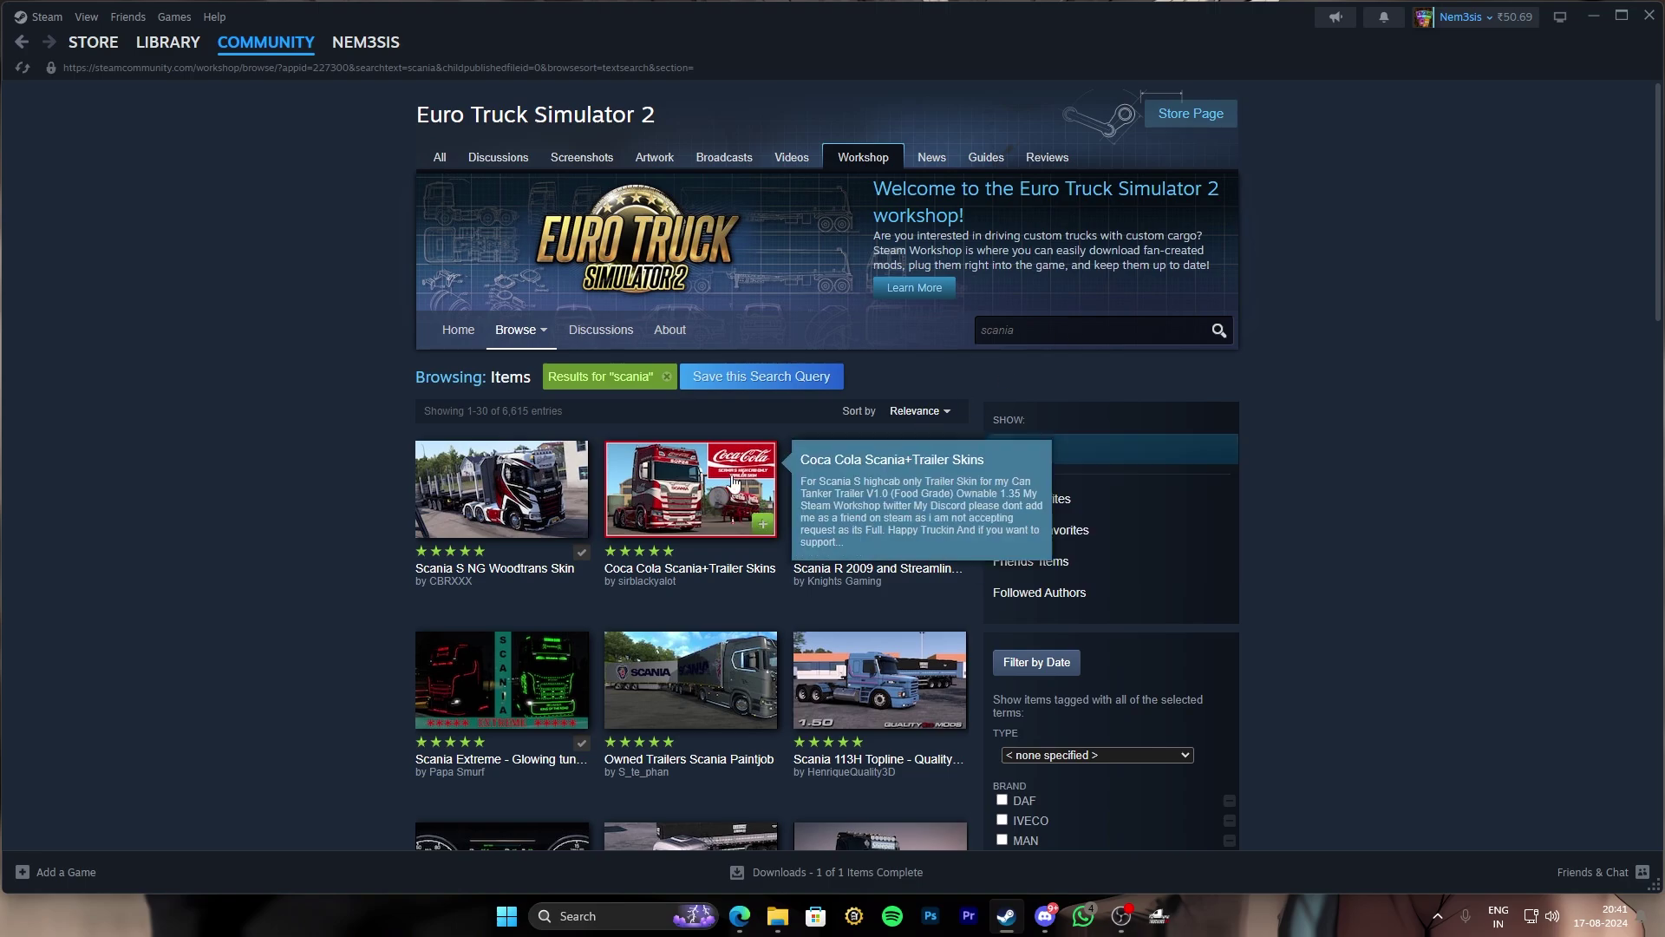
scroll(736, 473, down, 4)
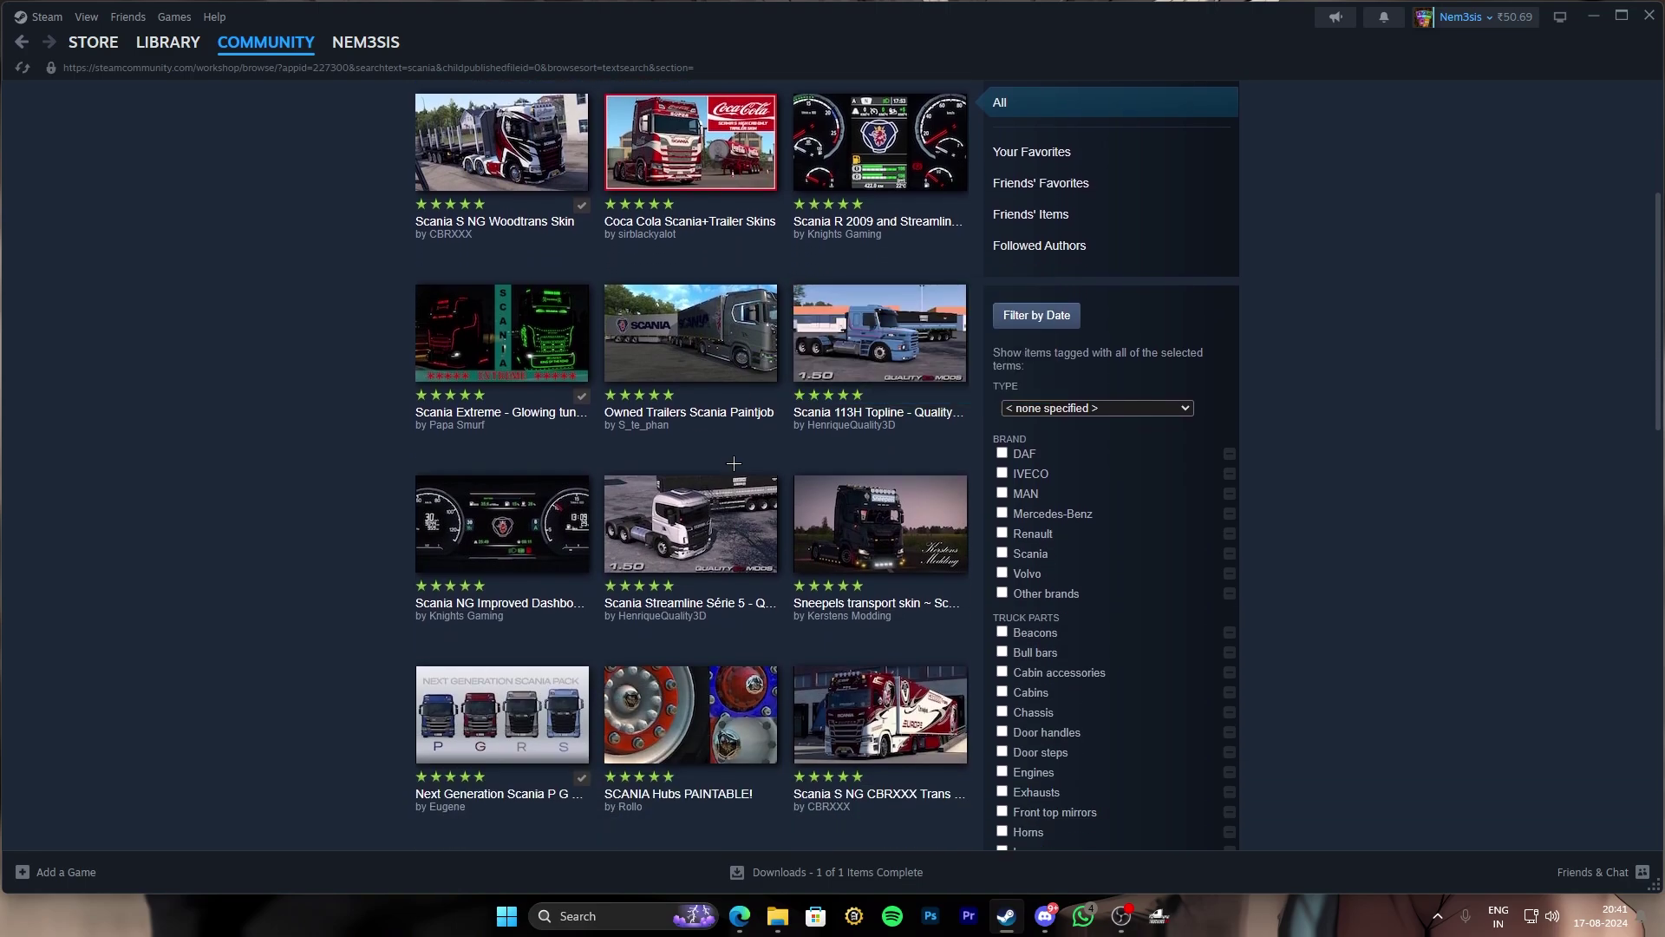
scroll(734, 464, down, 1)
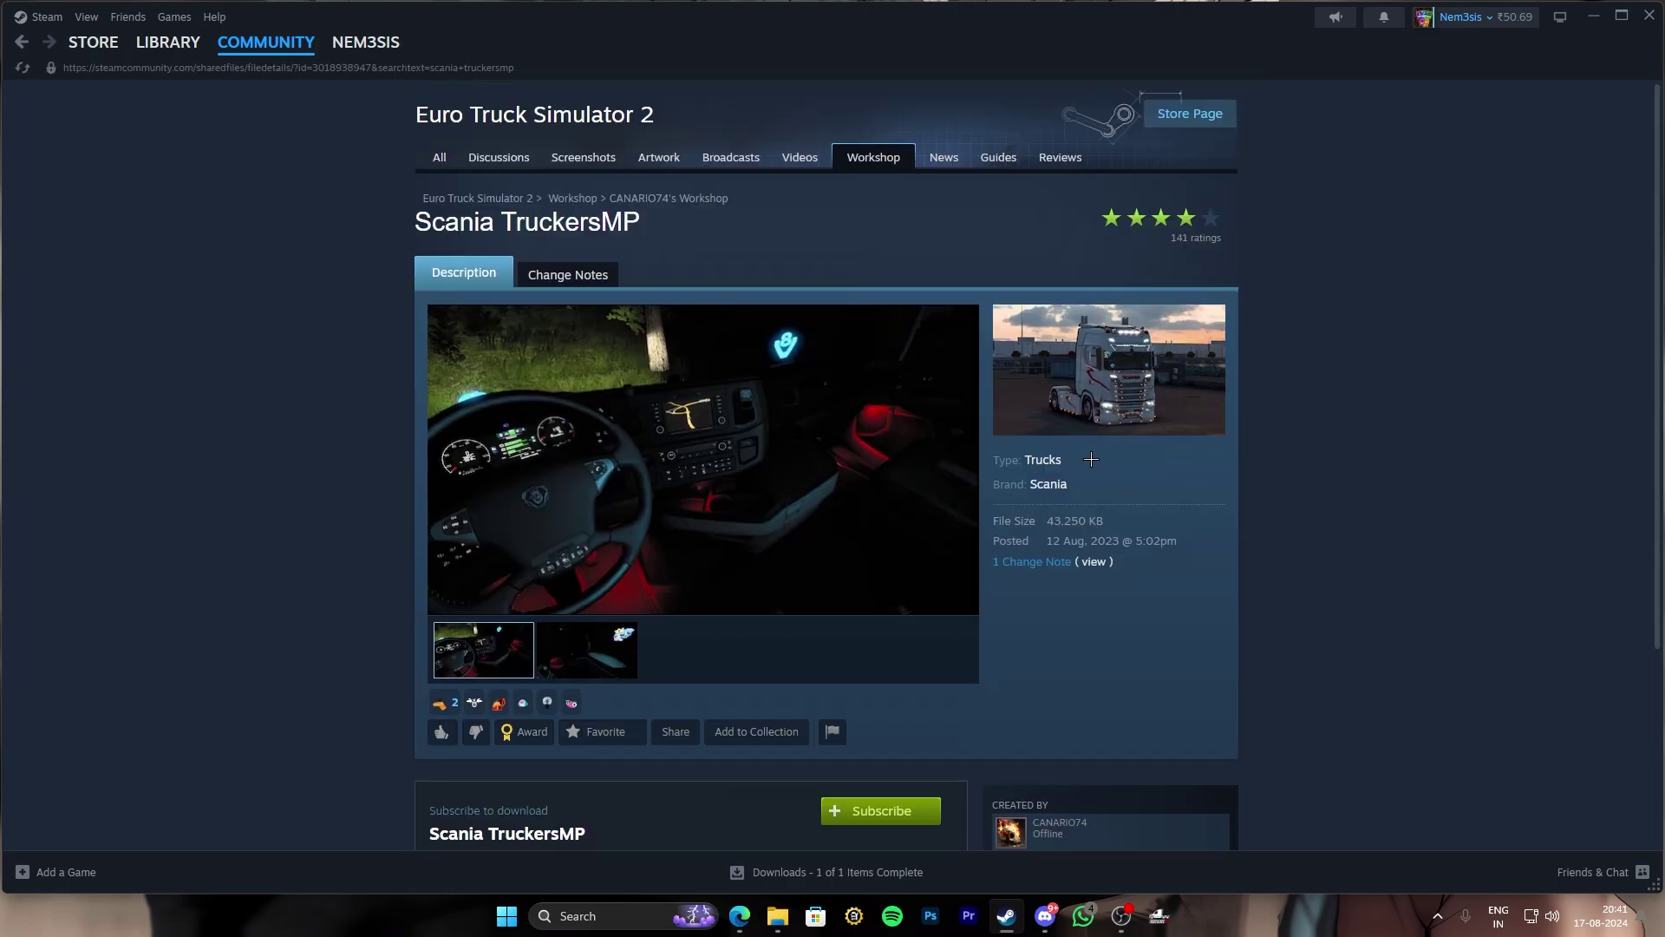
scroll(632, 835, down, 1)
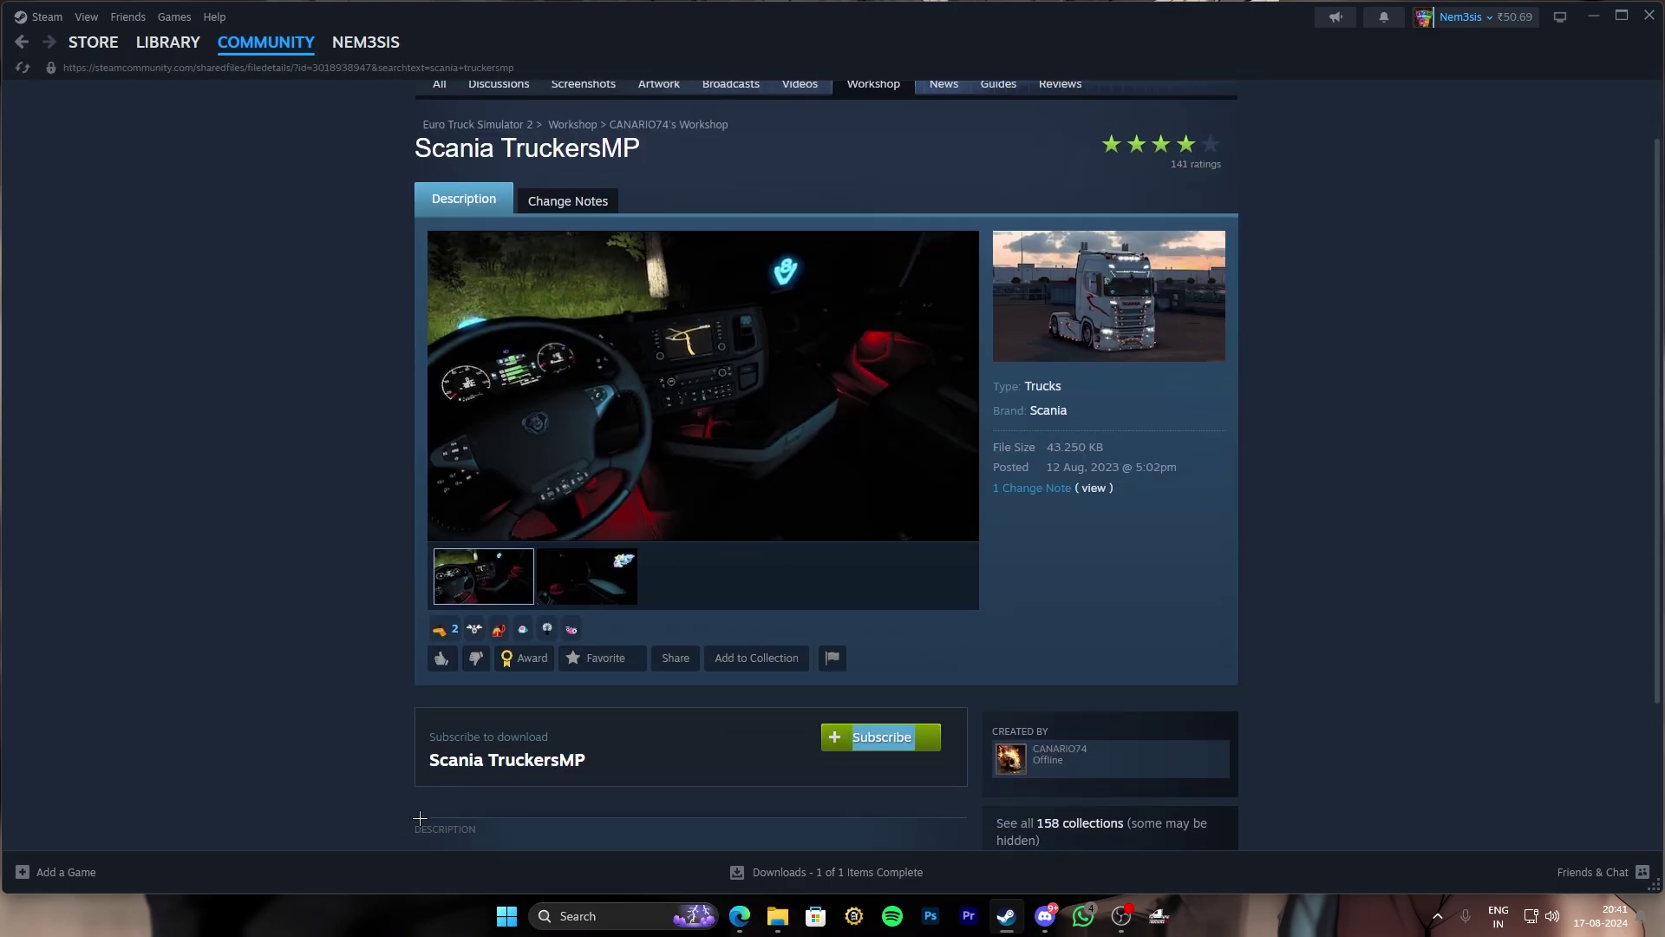
click(882, 738)
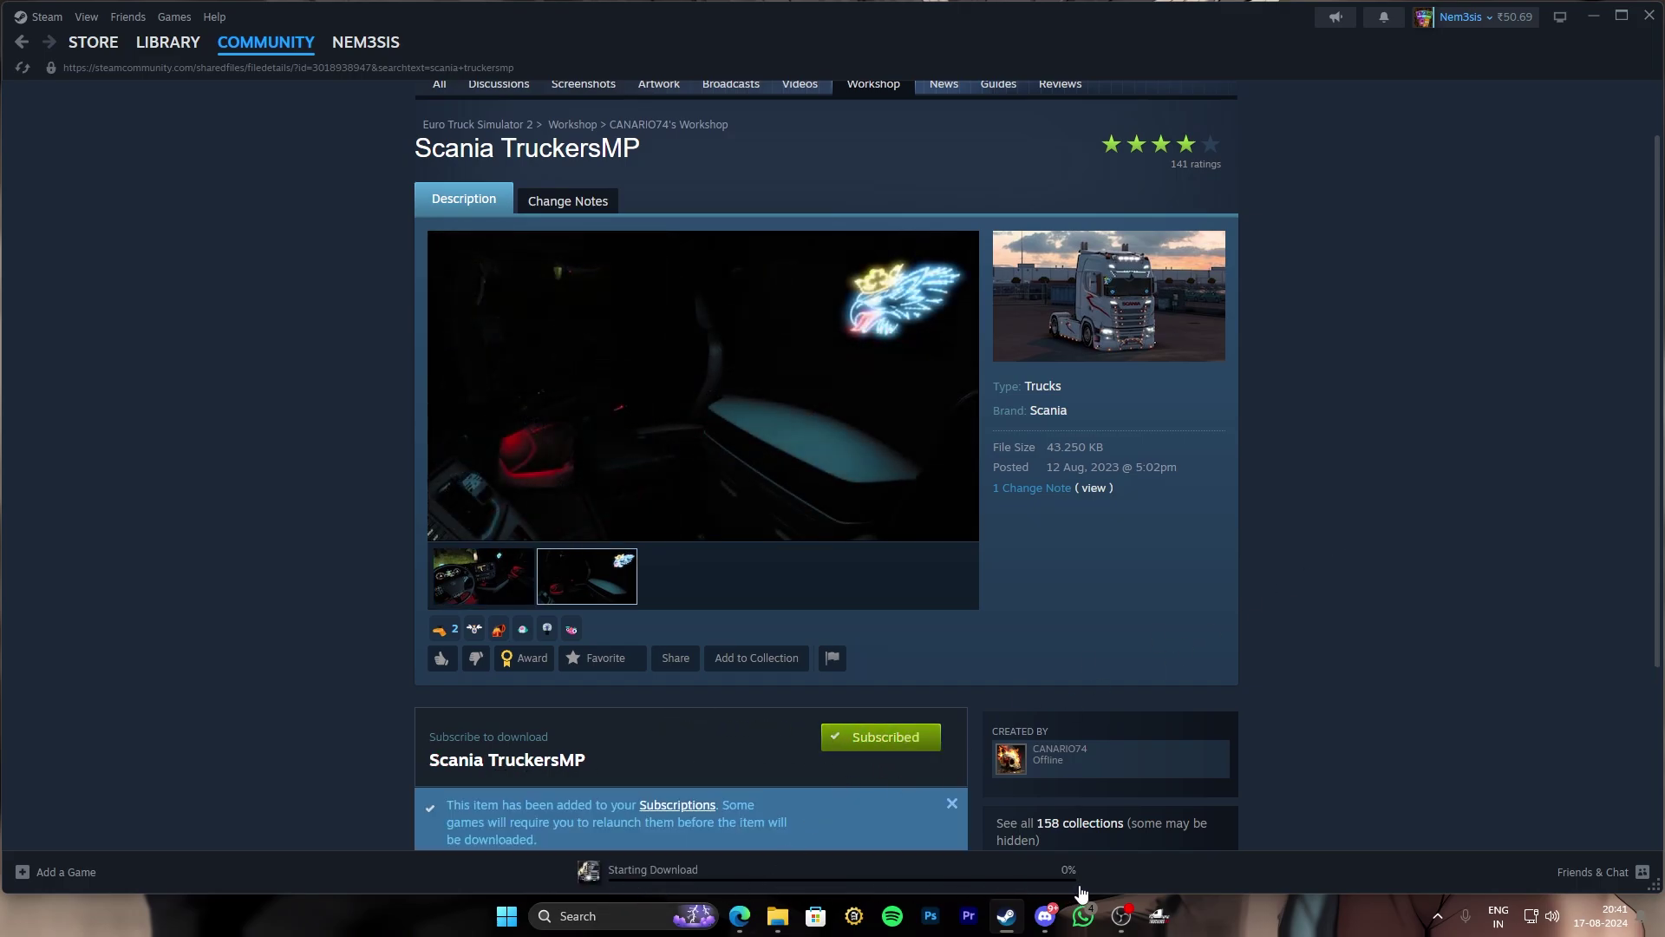
click(167, 44)
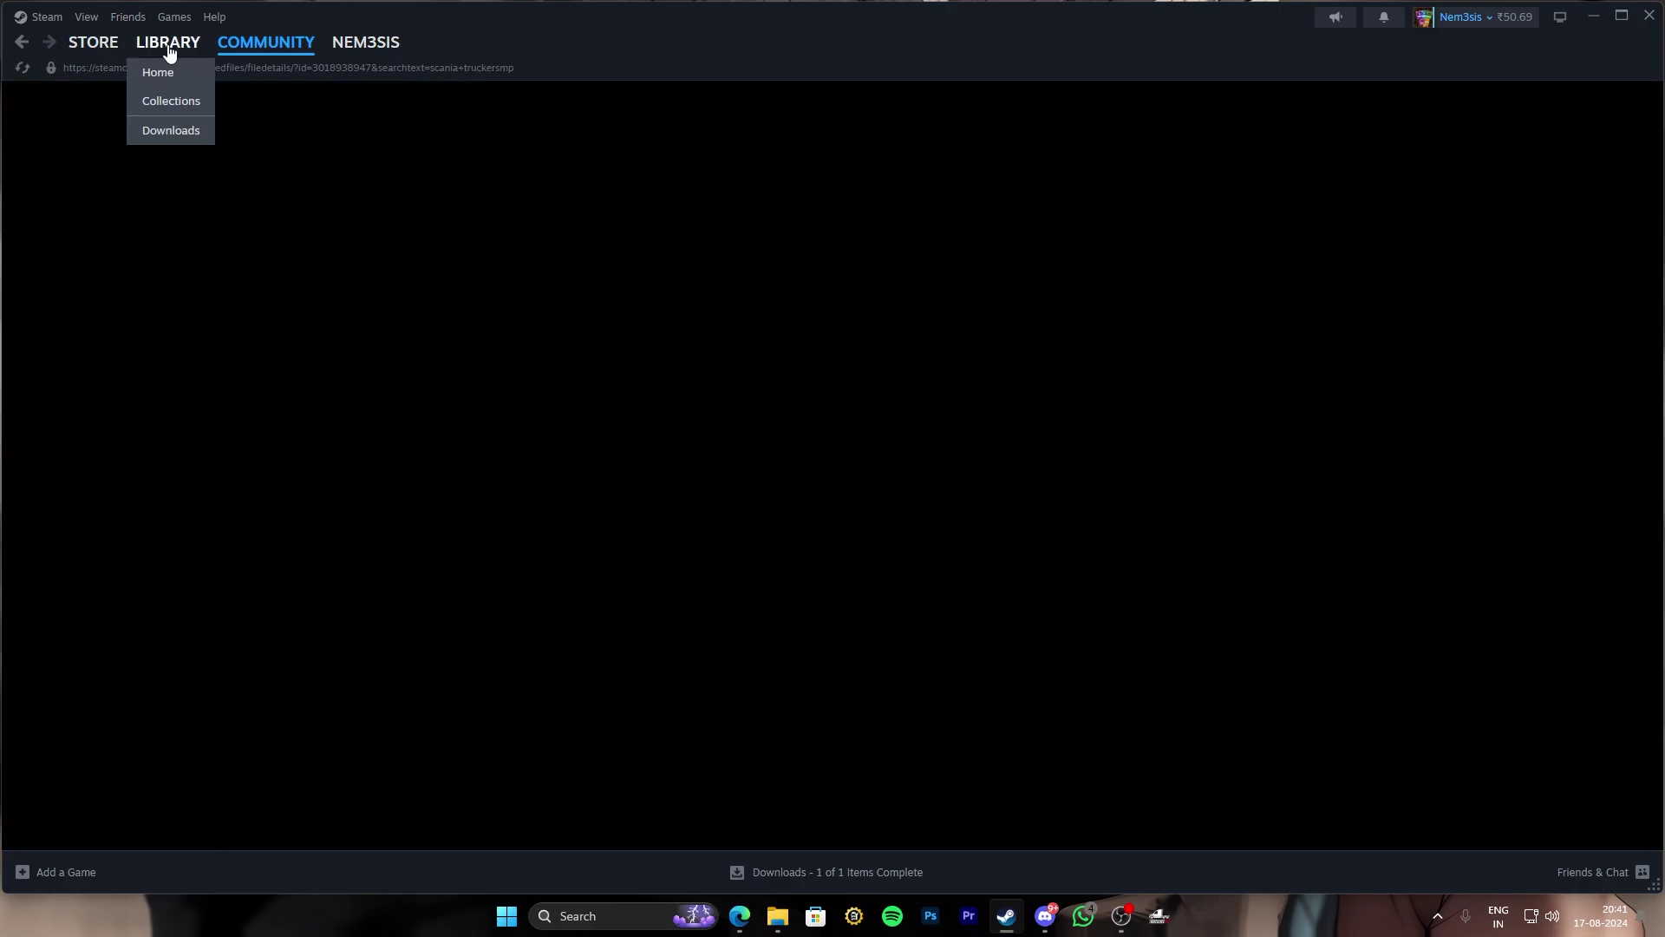
click(898, 597)
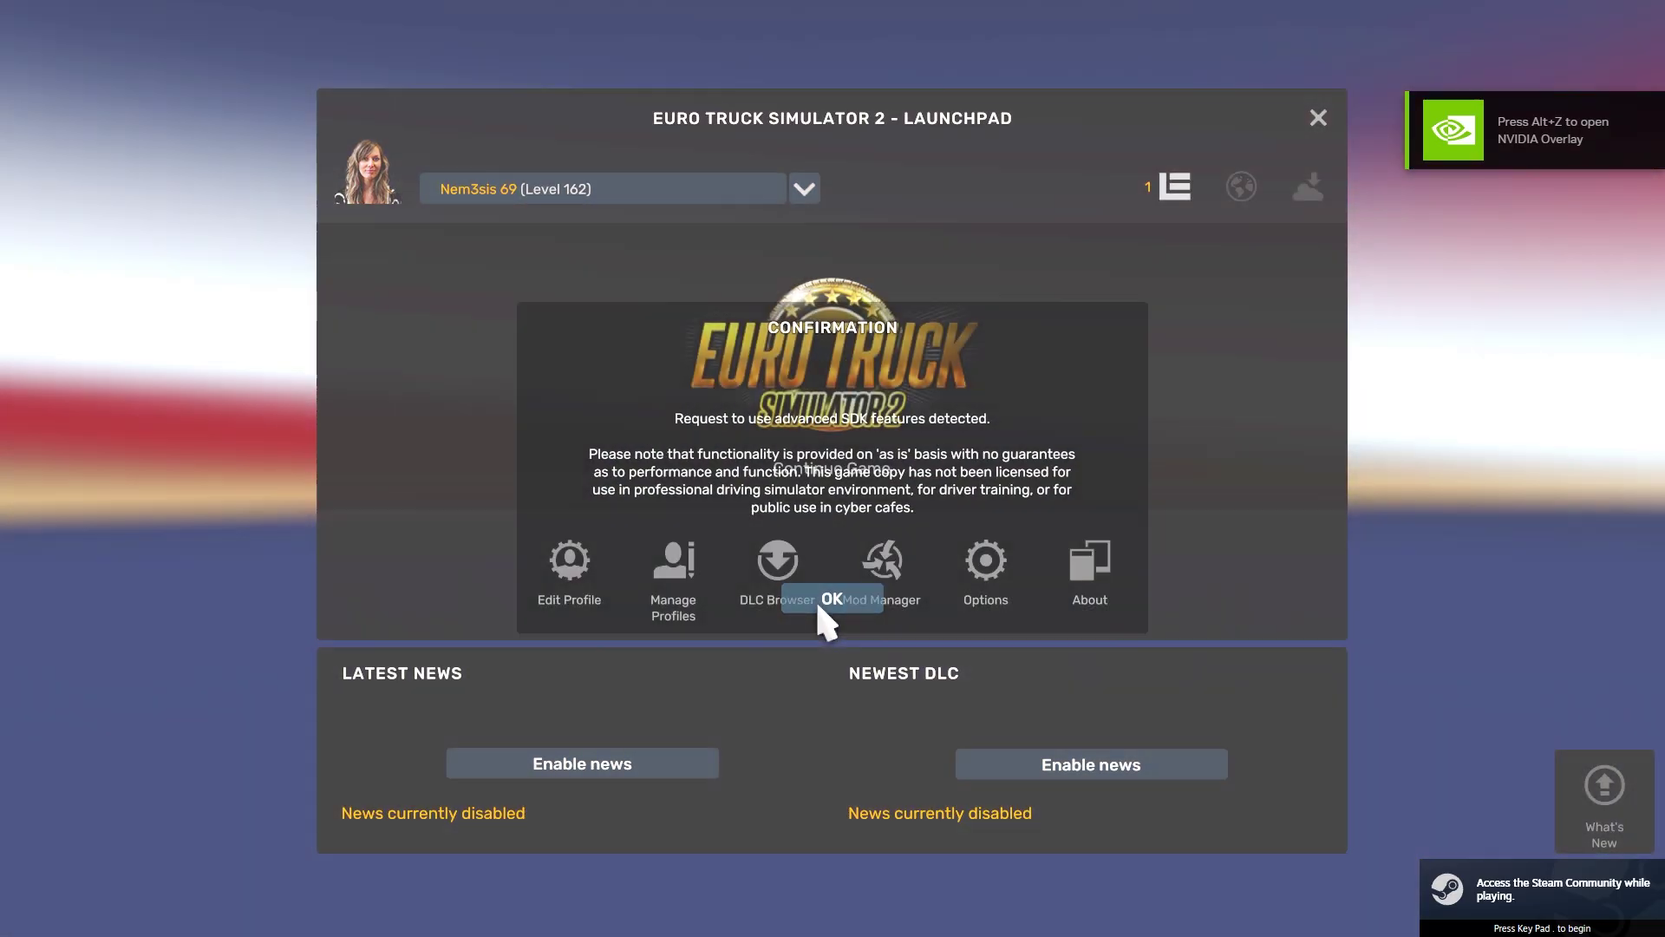
Step: Dismiss the SDK notice and keep the Level 162 profile selected
click(824, 621)
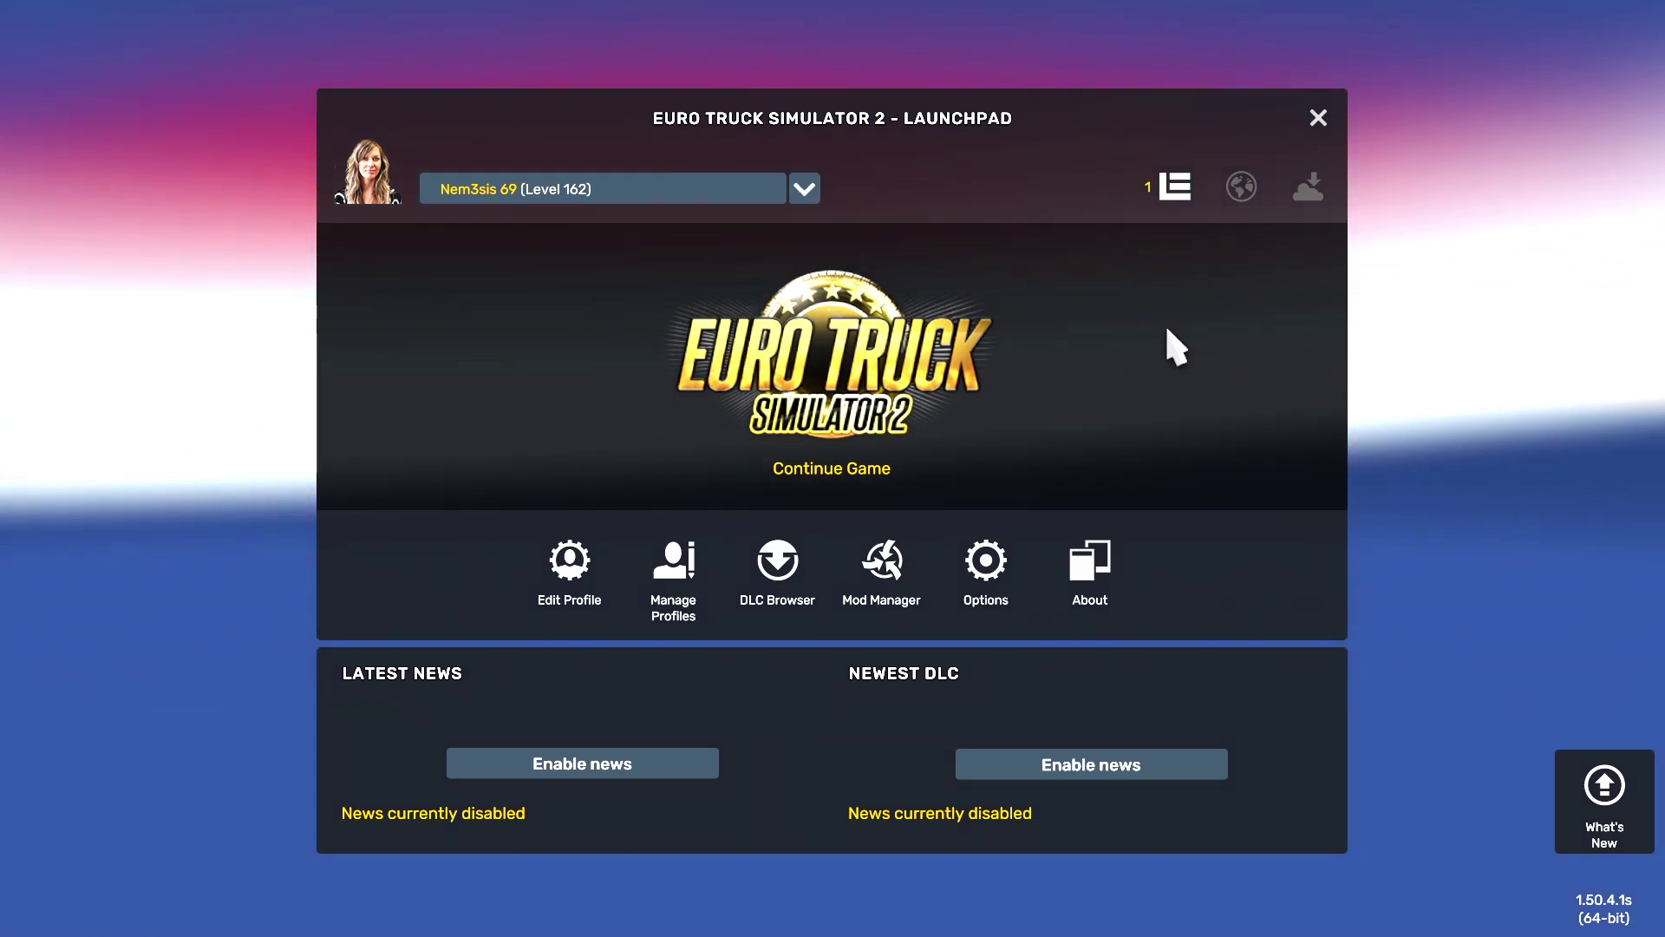
click(569, 198)
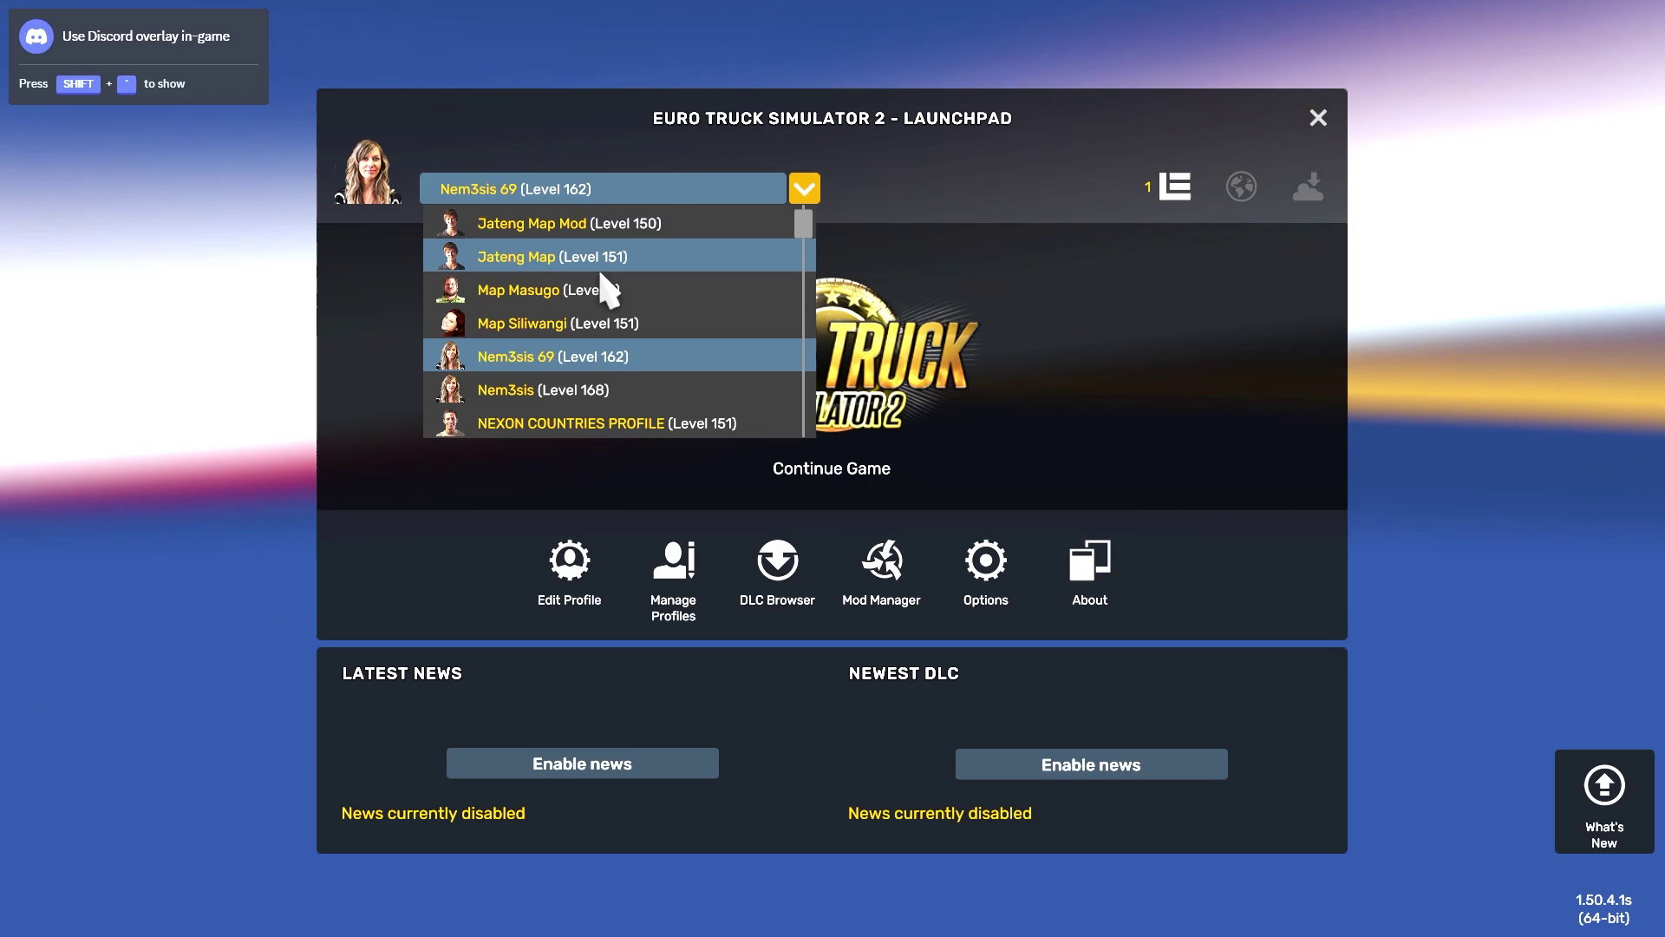
click(682, 325)
click(657, 196)
click(621, 356)
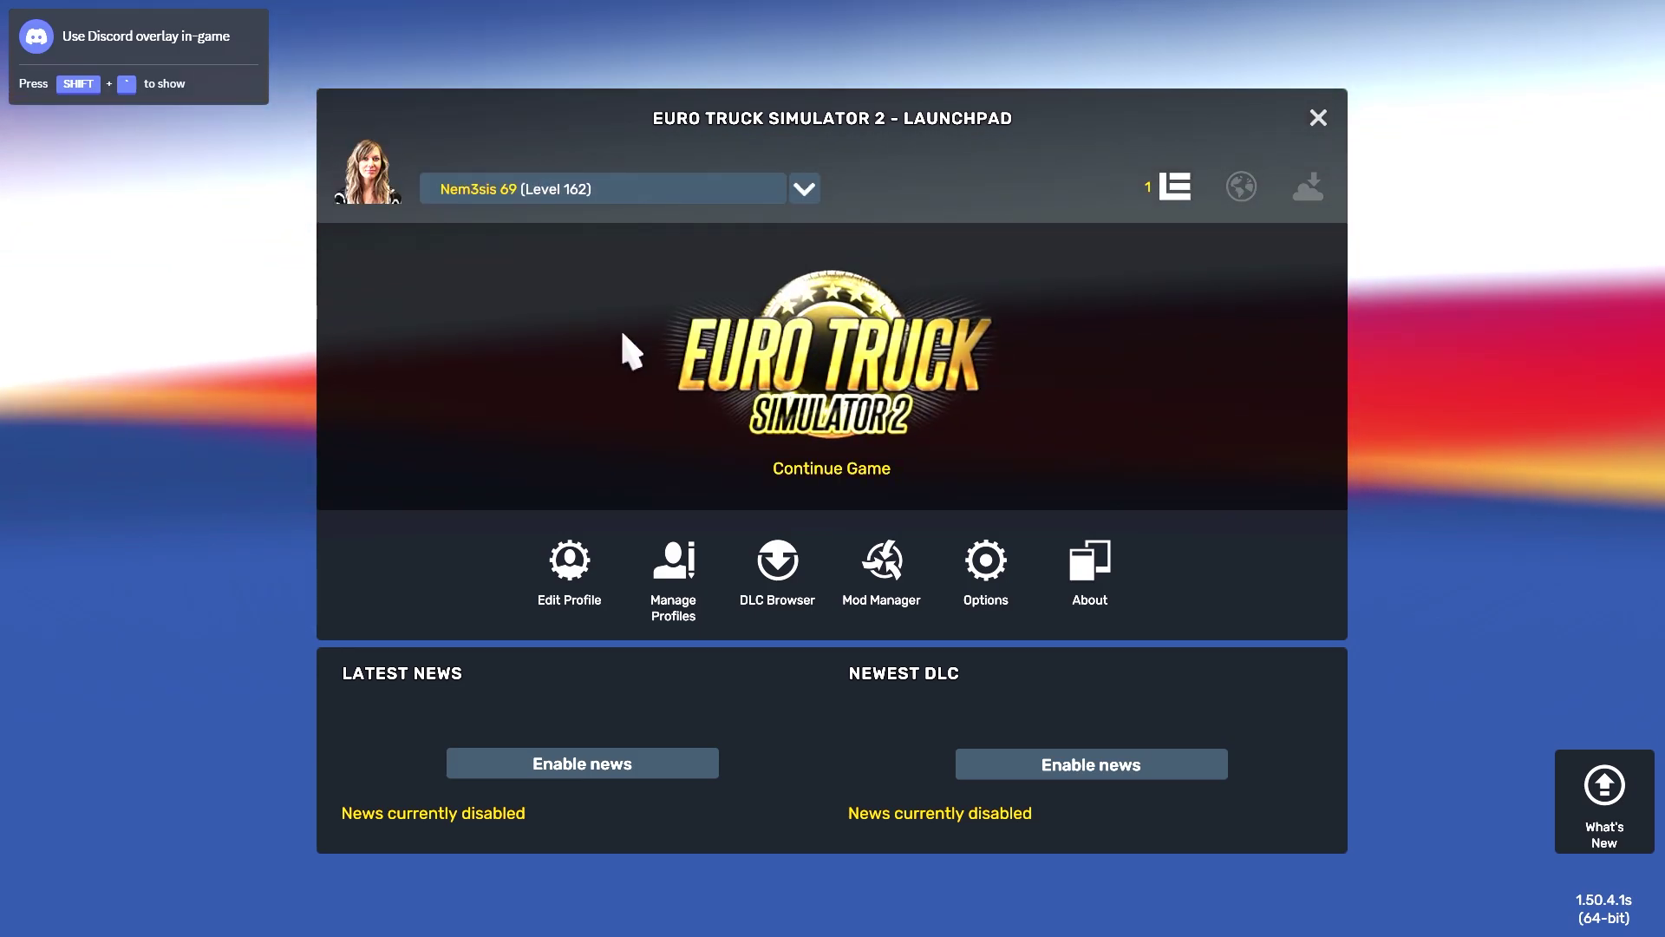
Step: Activate Scania TruckersMP in Mod Manager, then load the latest autosave despite the missing-mod warning
click(1175, 196)
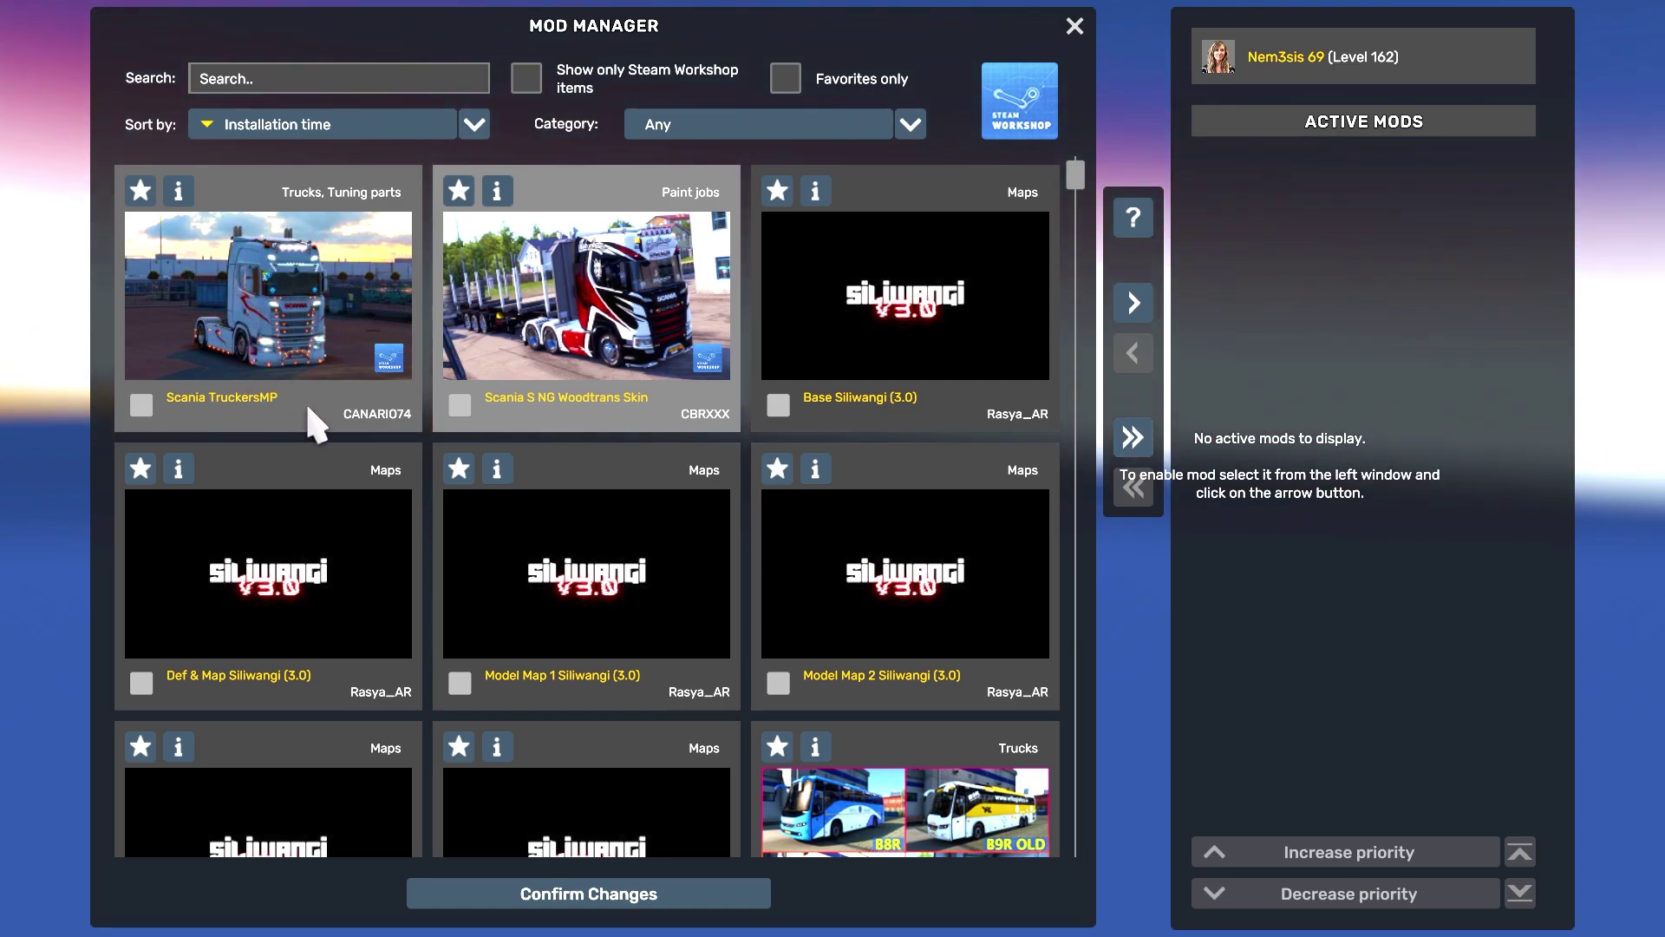
double_click(296, 256)
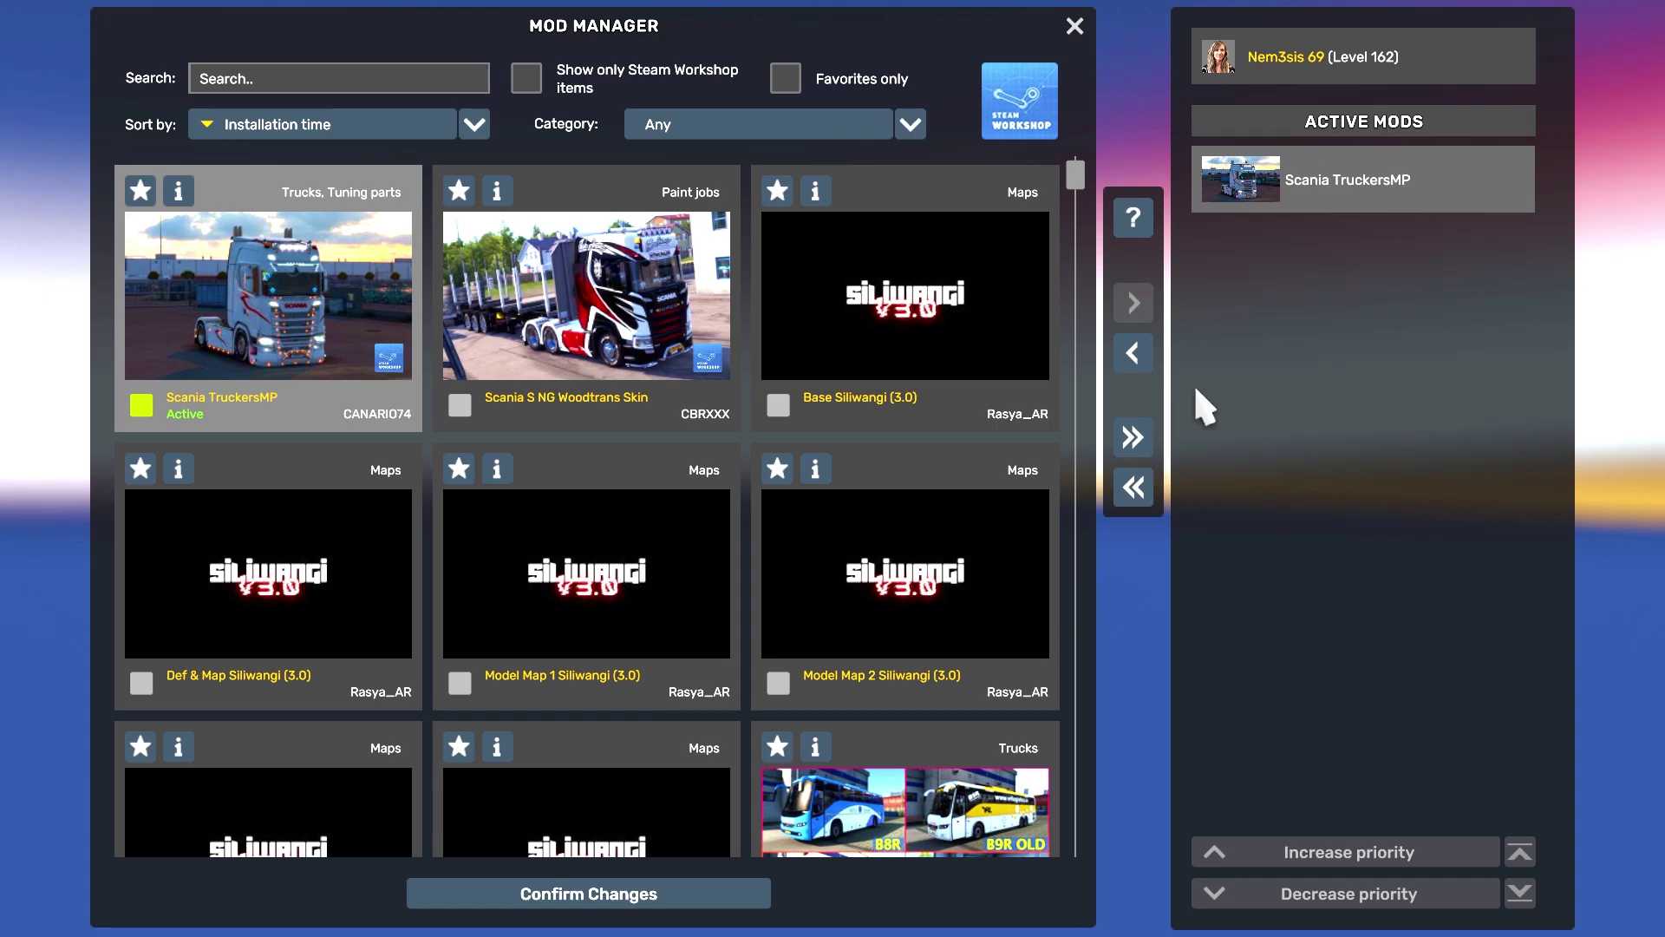
click(654, 906)
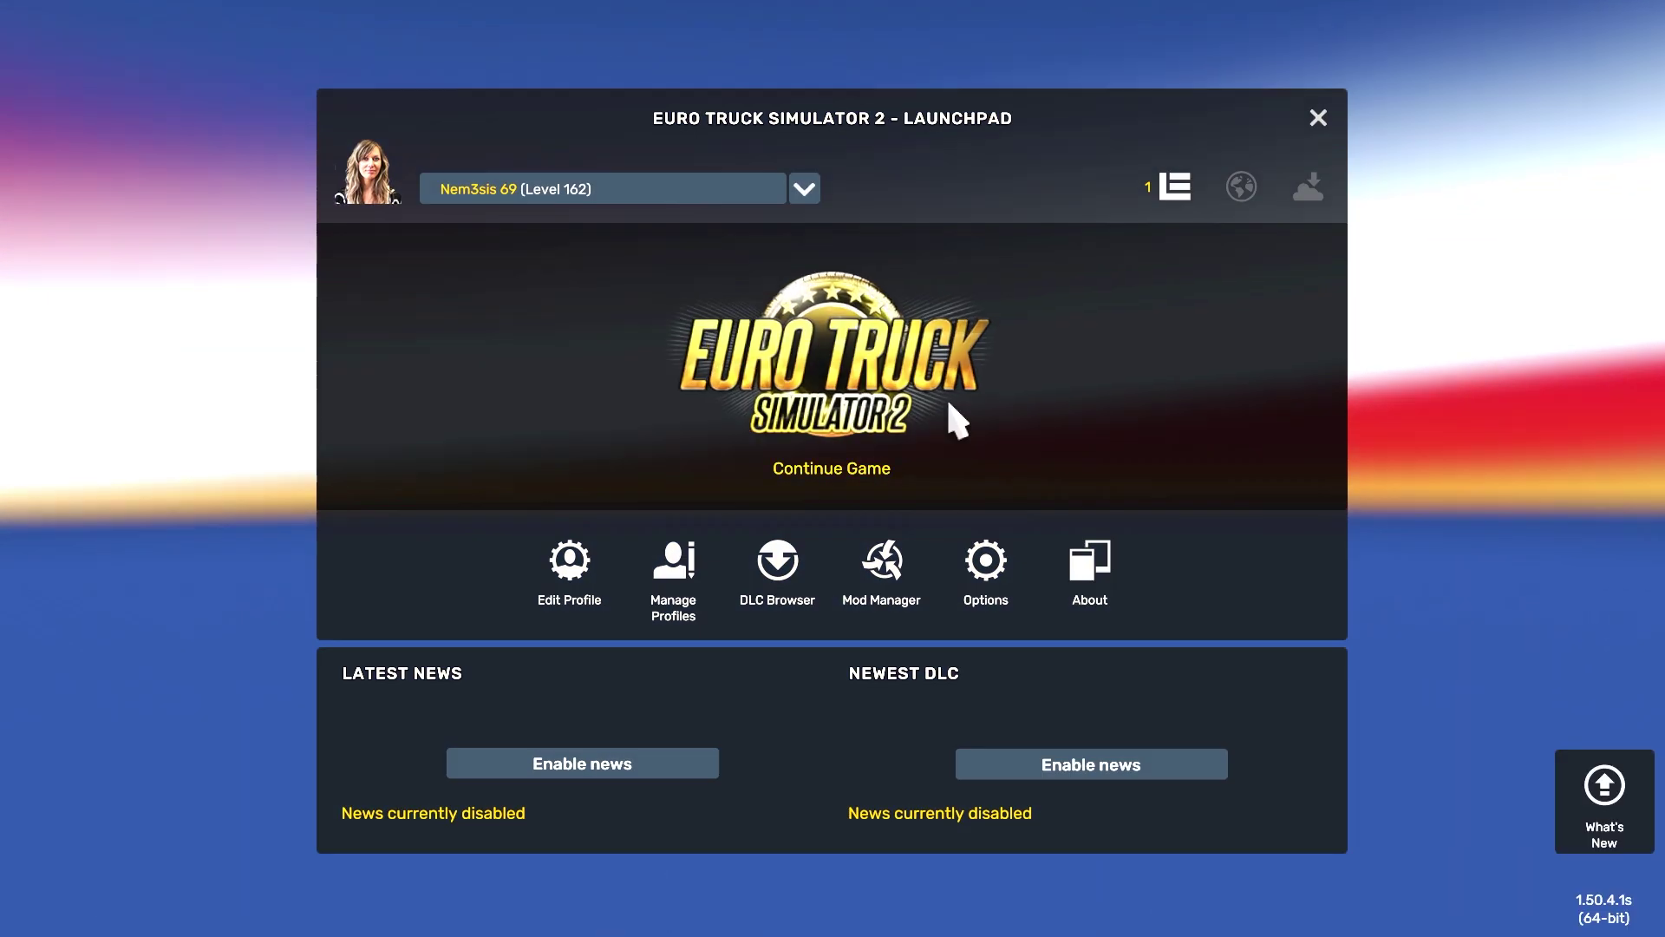
click(940, 389)
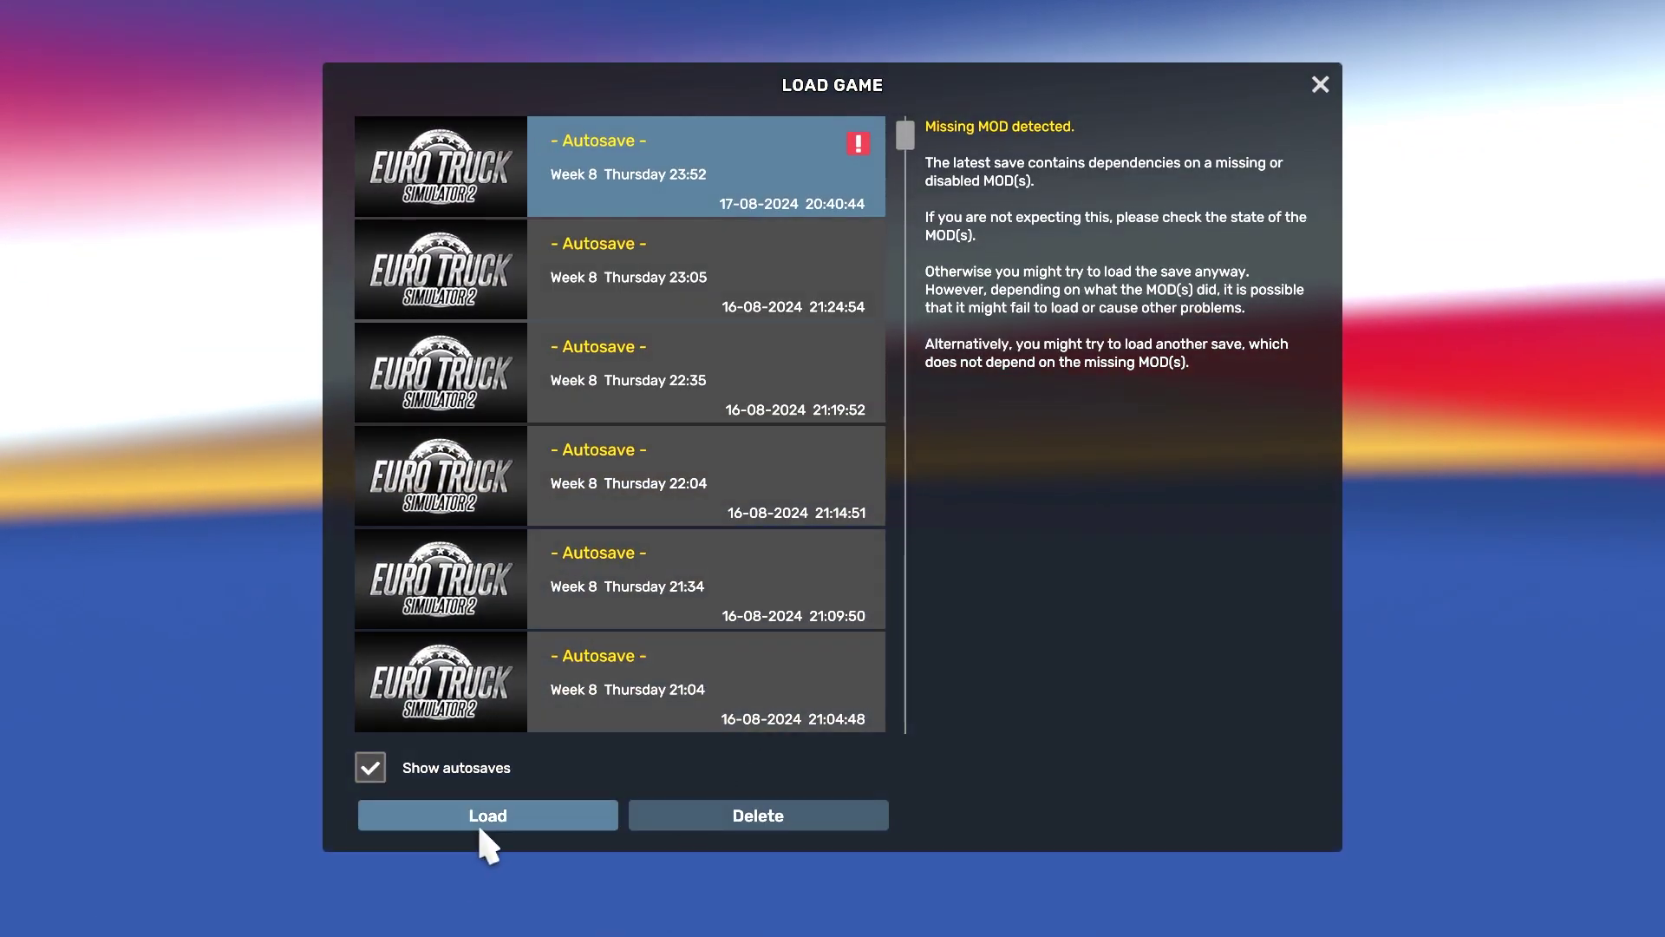
click(477, 821)
click(796, 785)
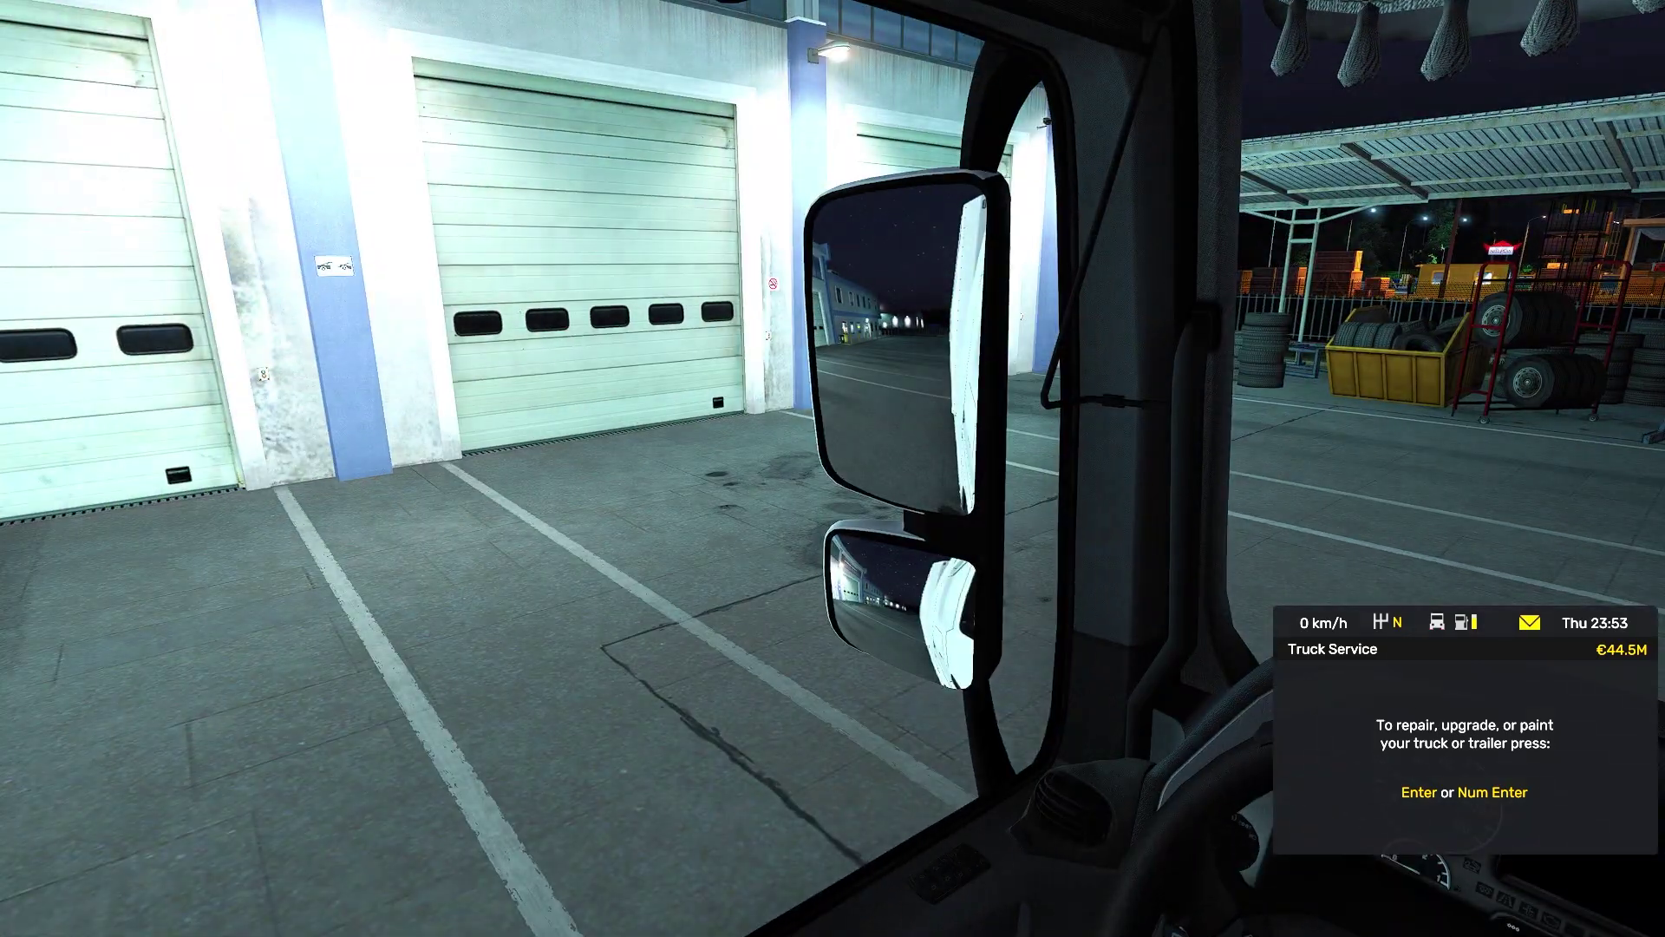
Step: Buy the Scania S High Roof from the mod dealer with delivery to the Erfurt garage
key(Escape)
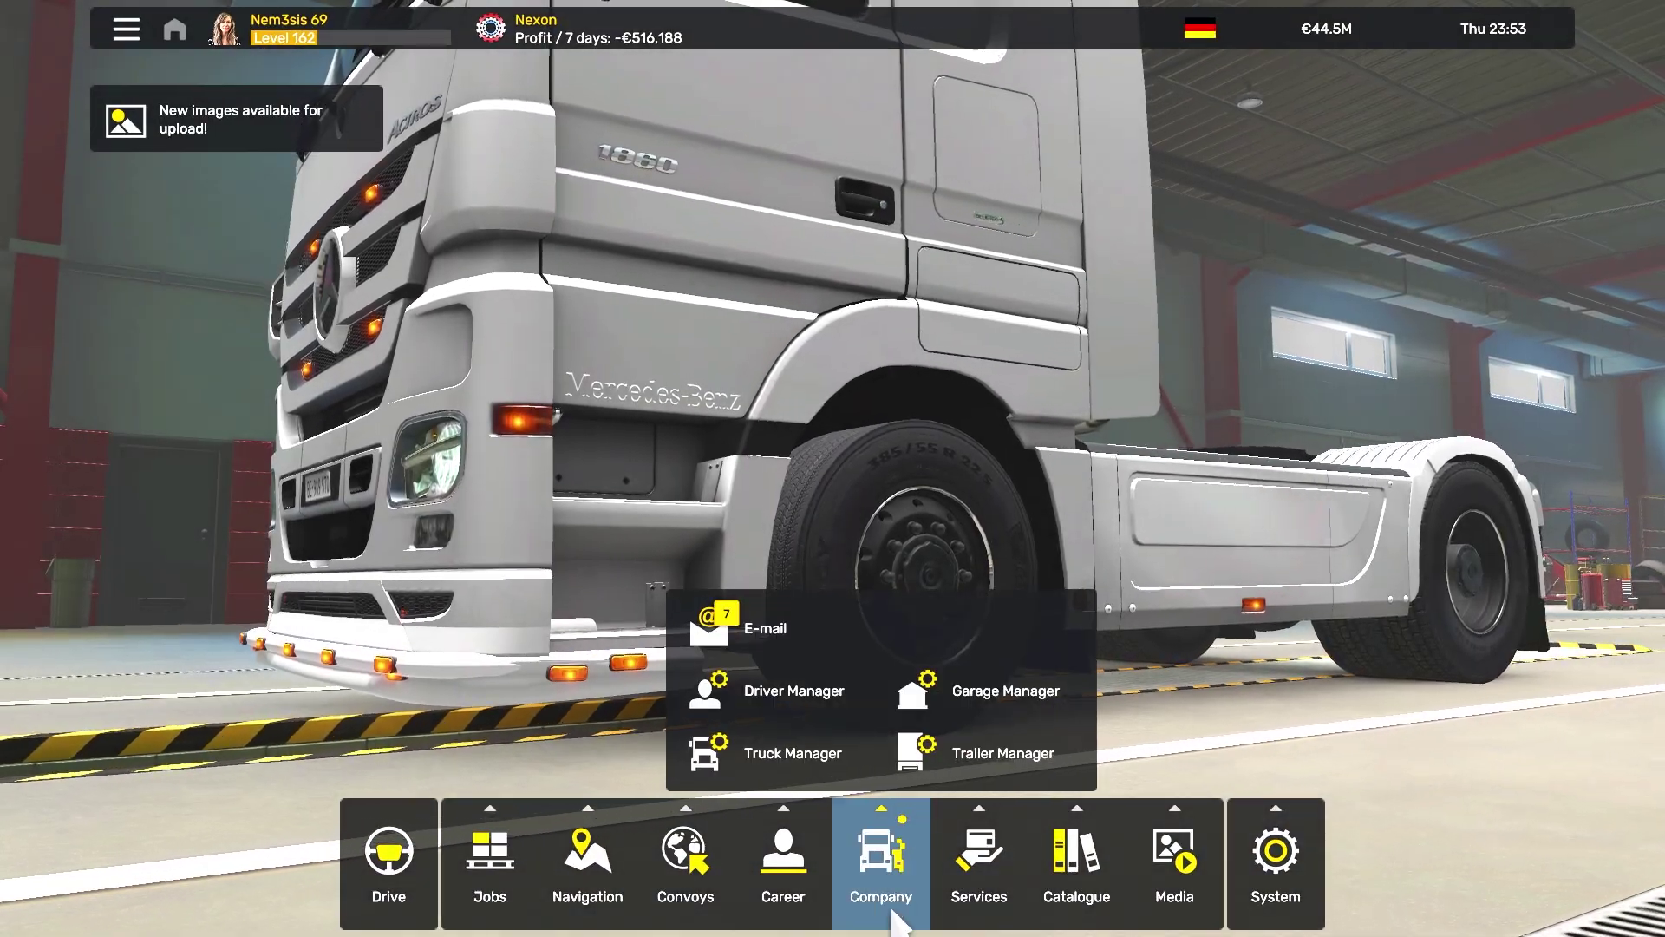
mouse_move(880, 867)
click(873, 746)
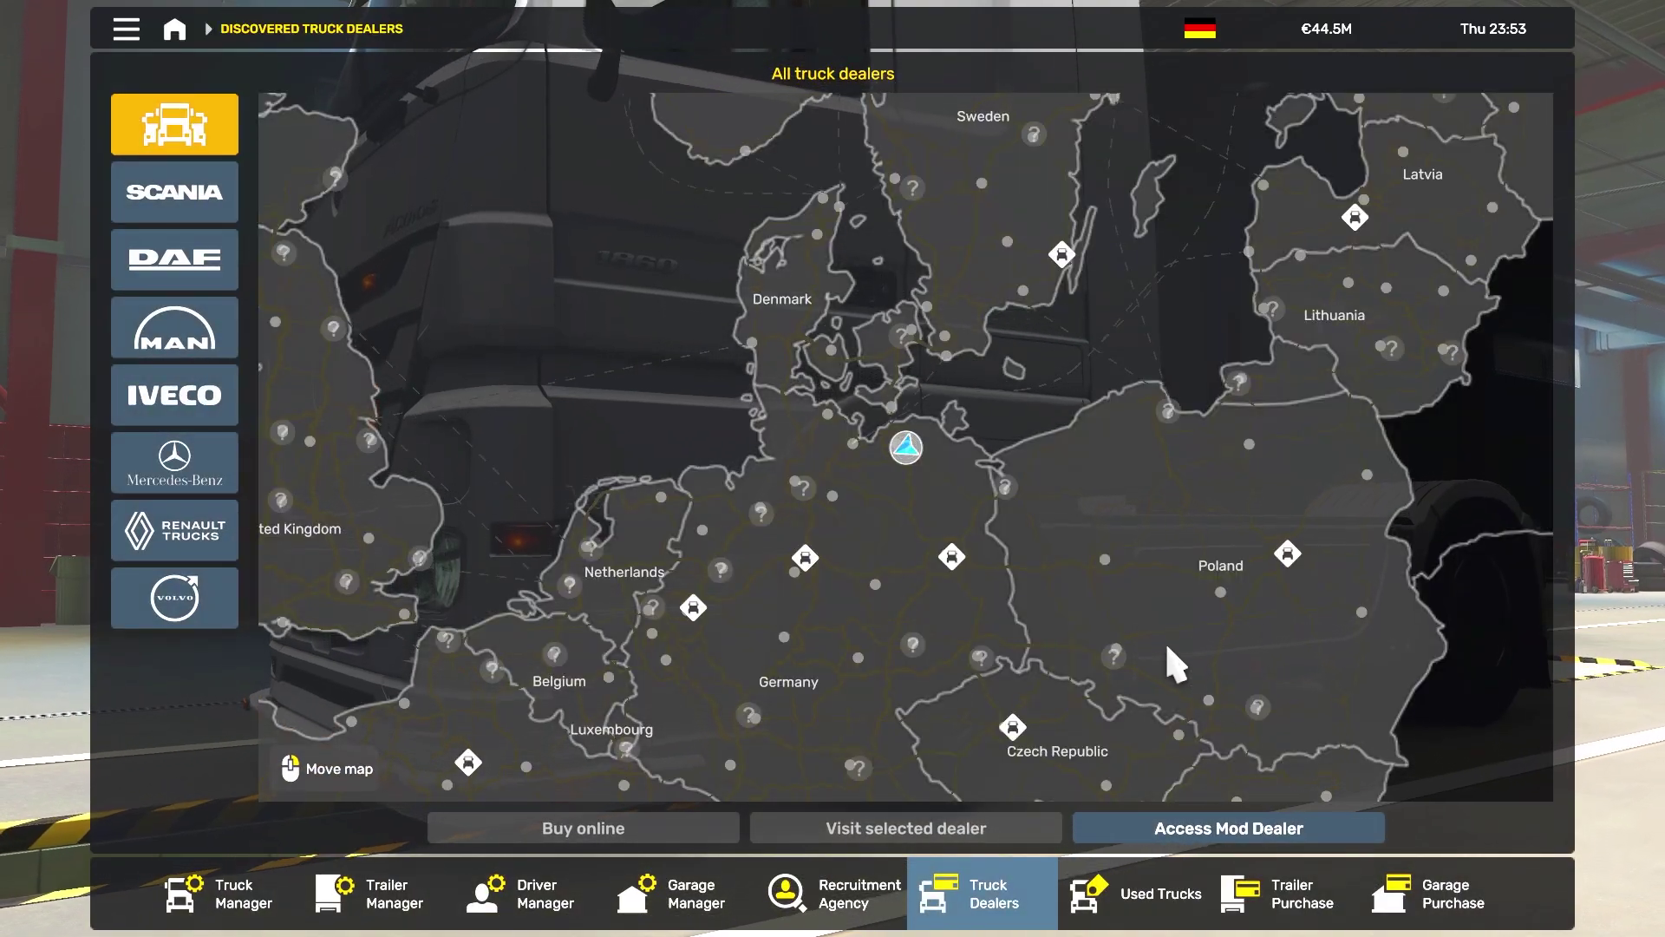
click(1233, 843)
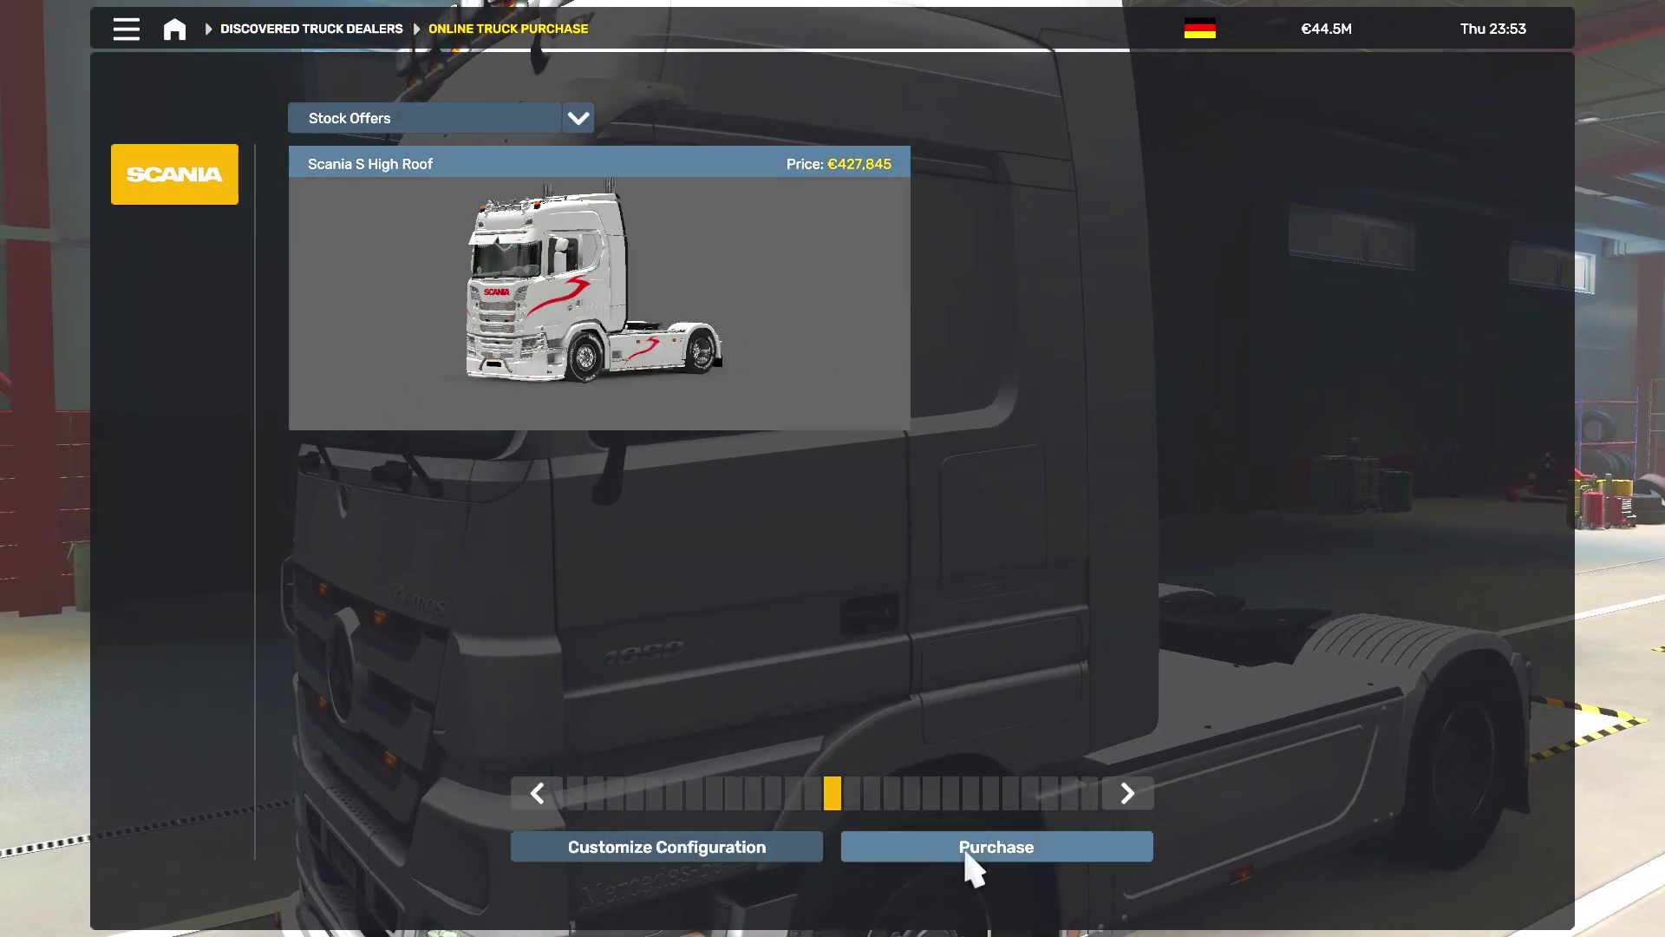
click(628, 855)
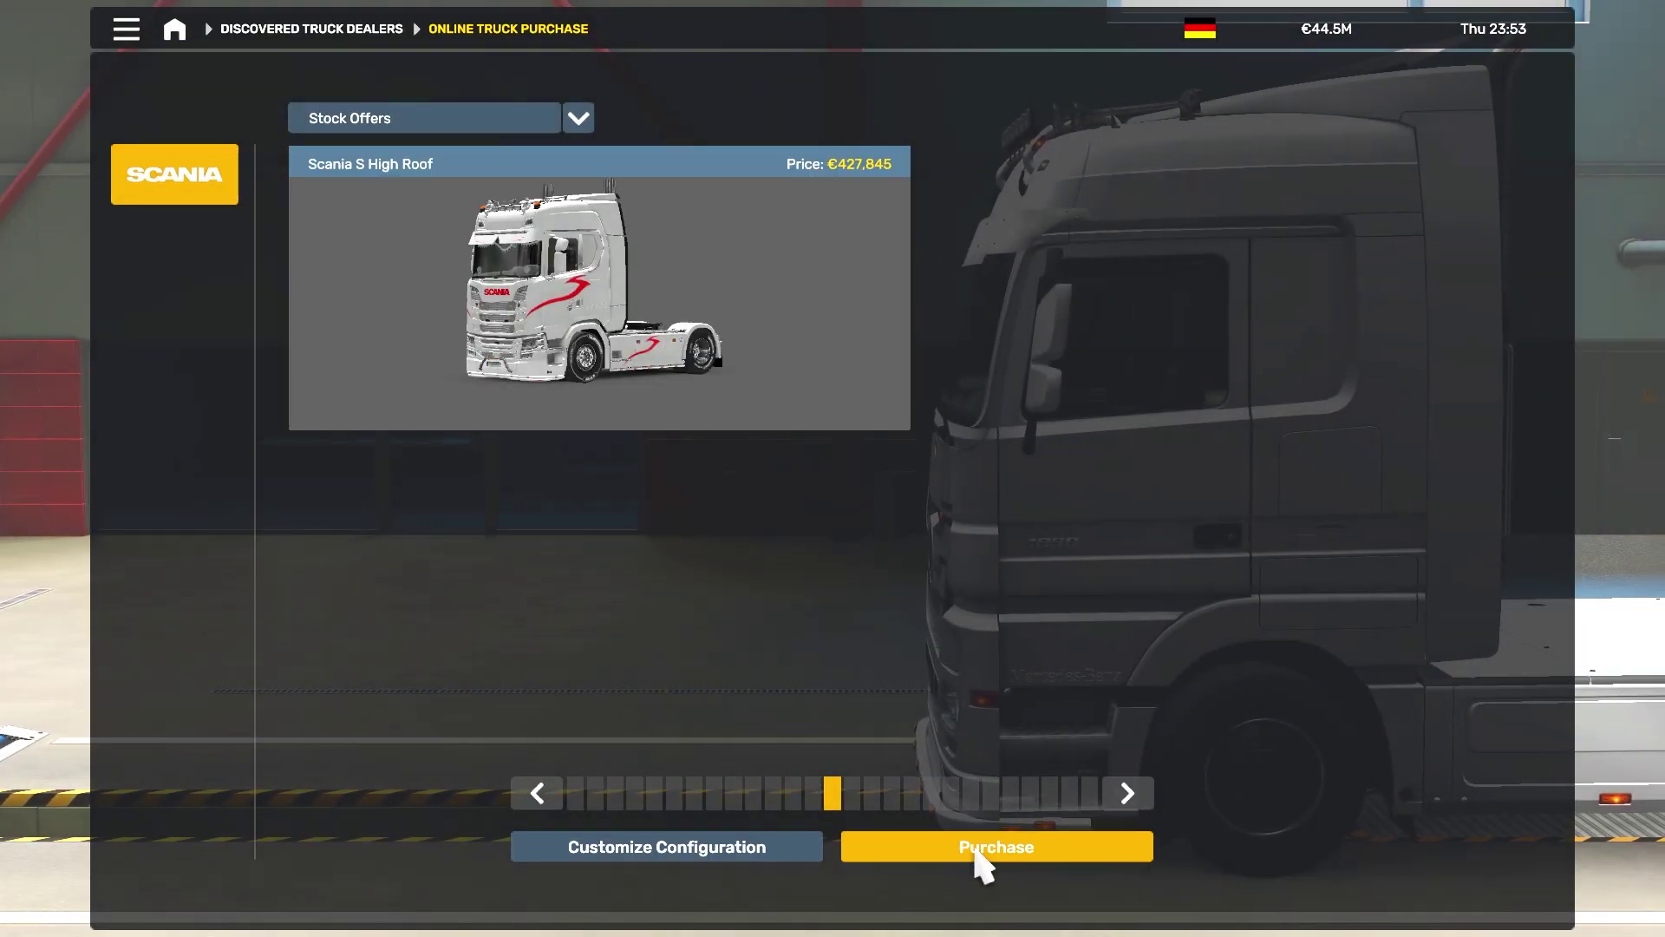
click(975, 851)
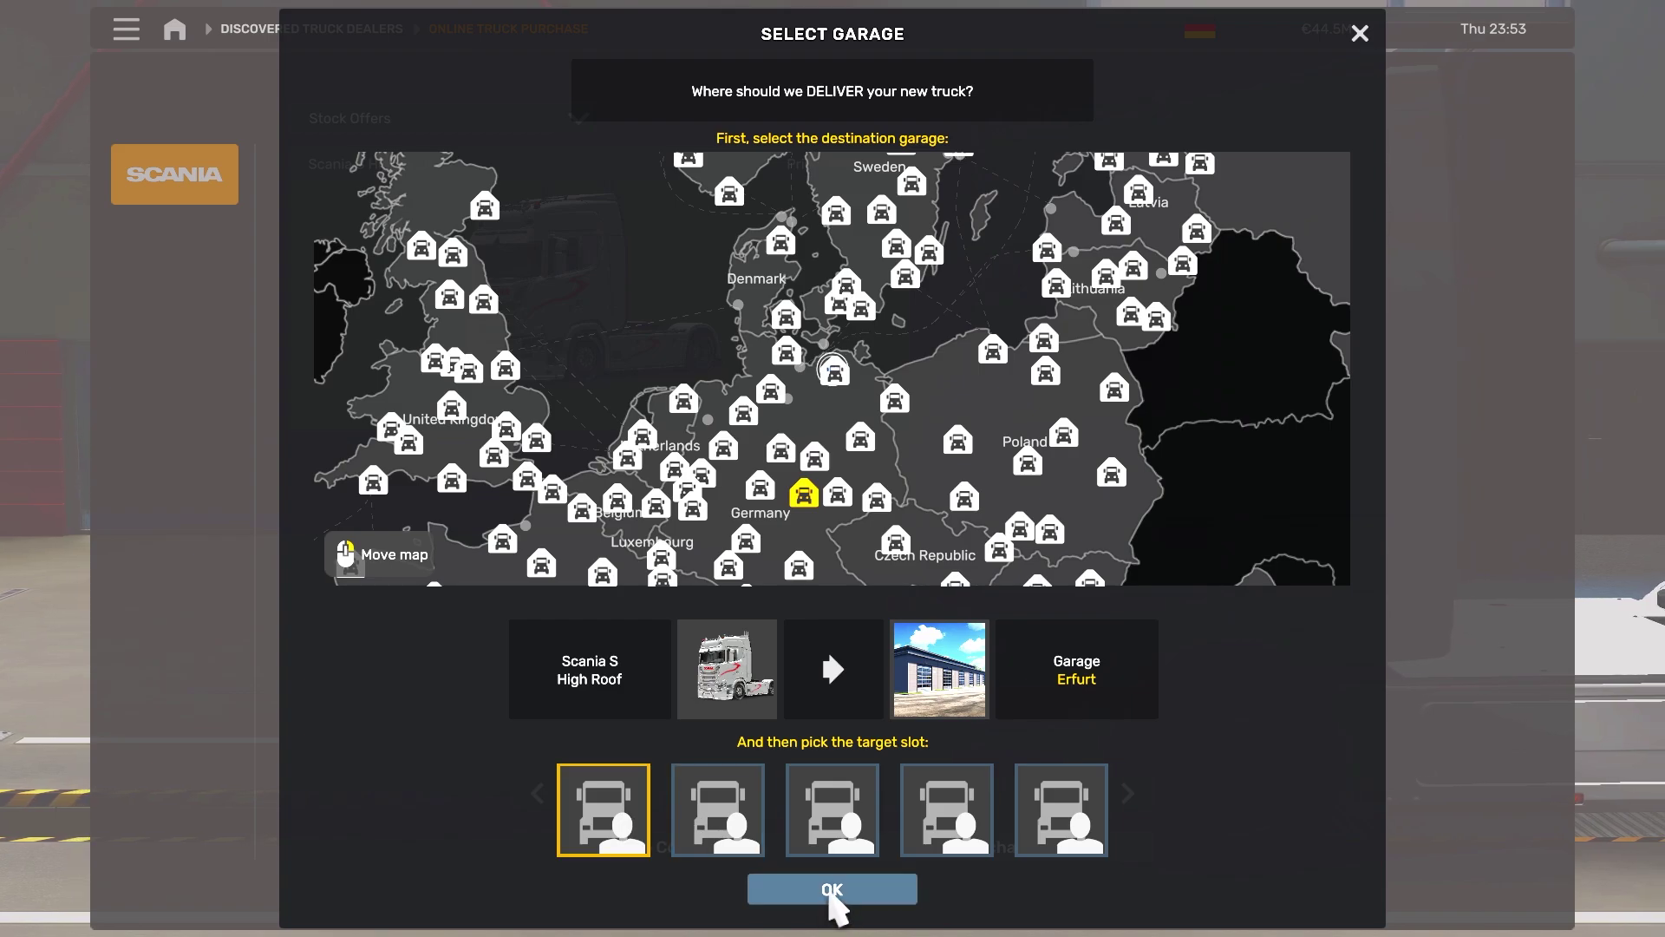
click(830, 893)
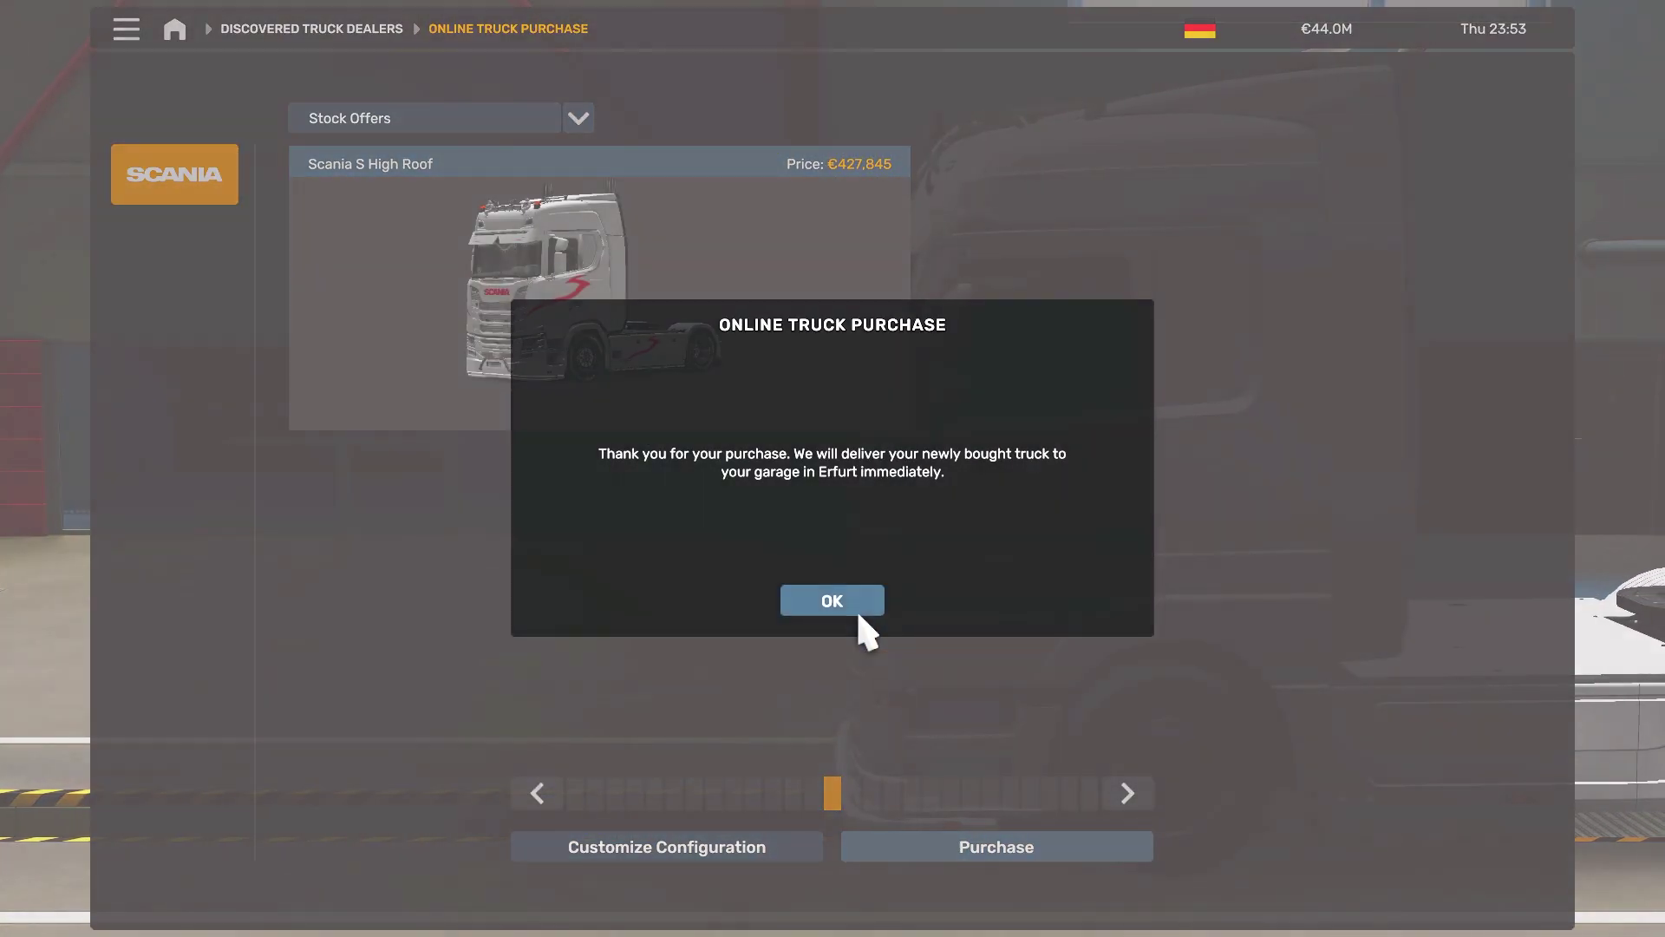
click(856, 607)
Step: Drive the new Scania S from Truck Manager, relocating to Erfurt, and view it from outside
key(Escape)
key(Escape)
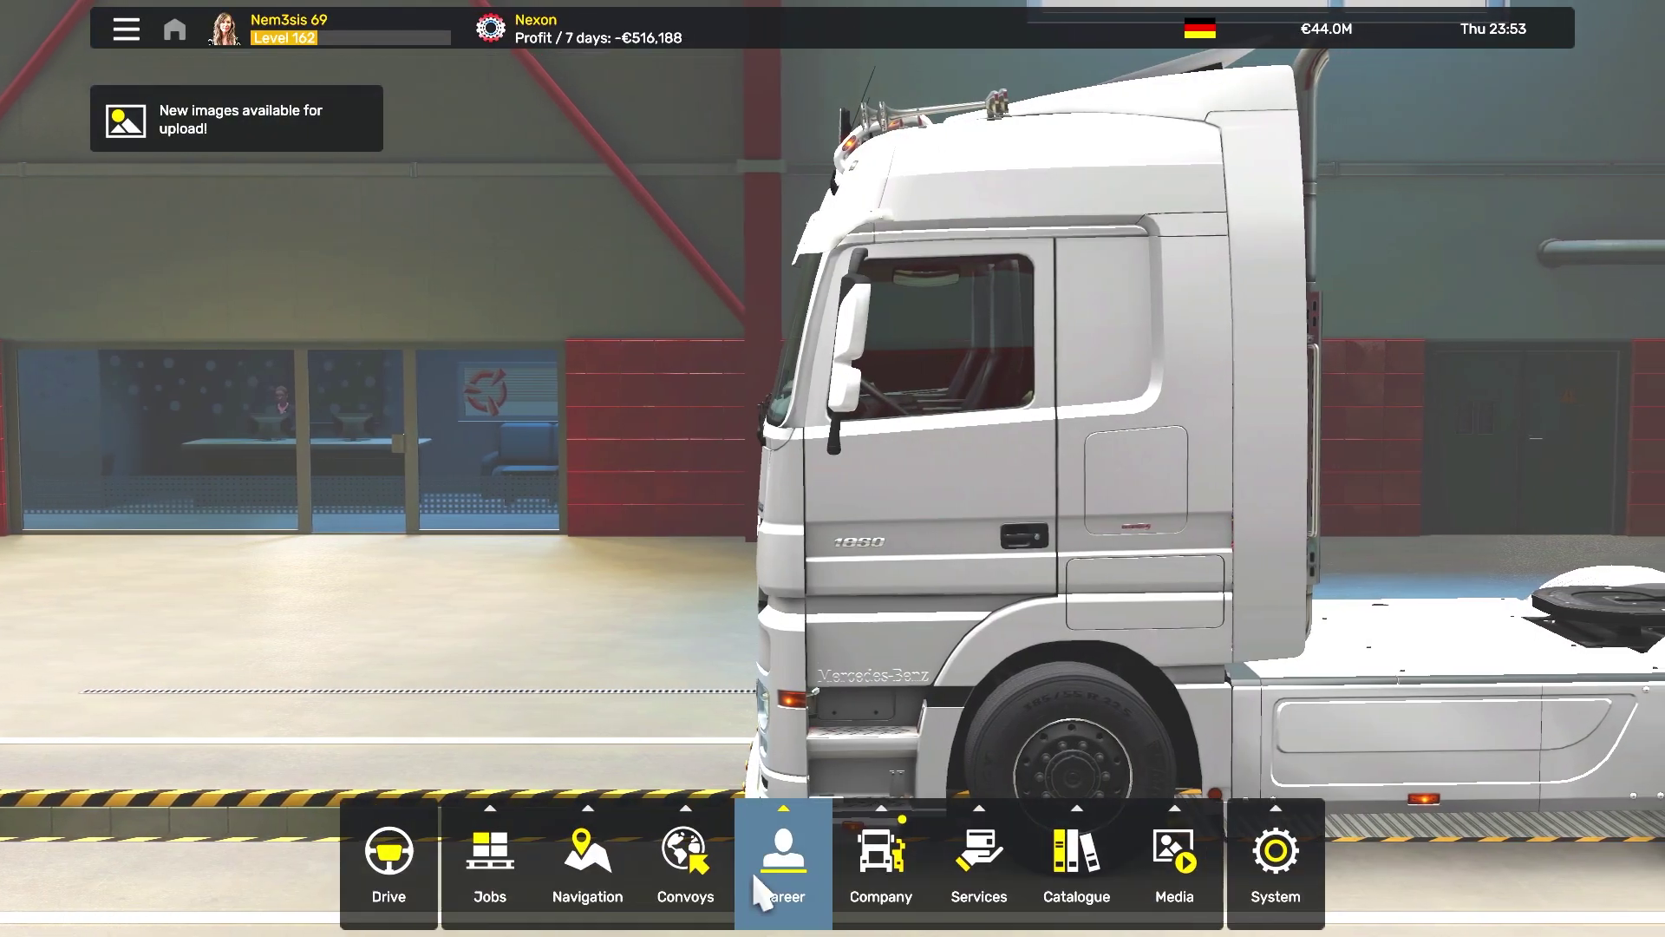
click(881, 859)
click(794, 762)
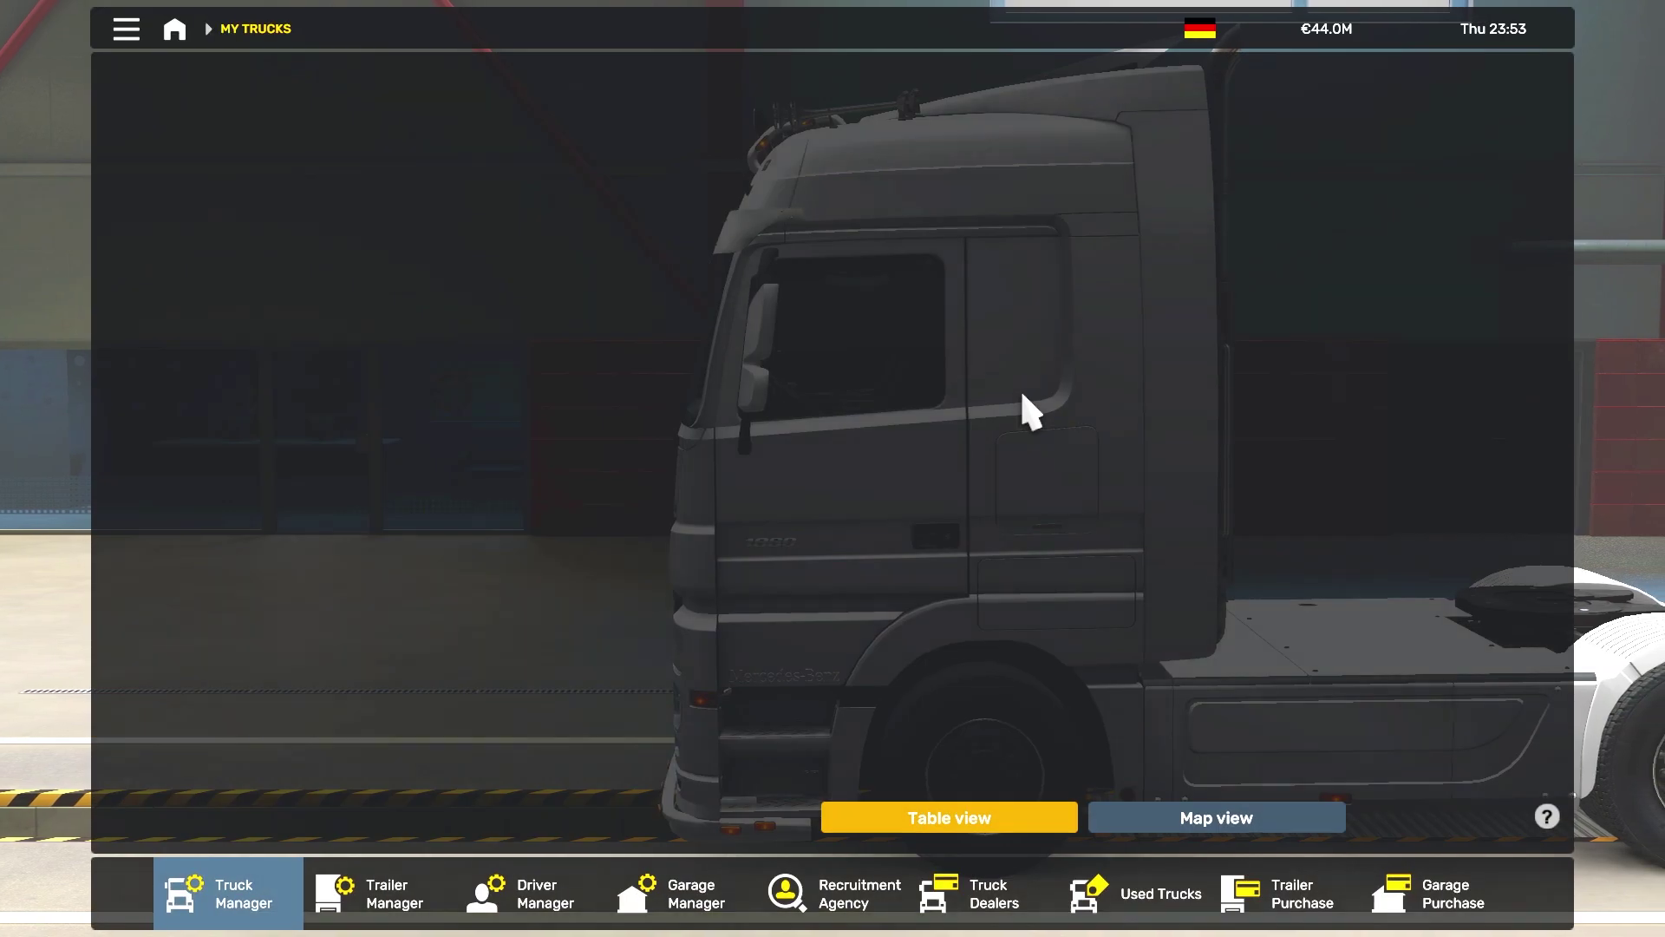
click(971, 744)
click(396, 772)
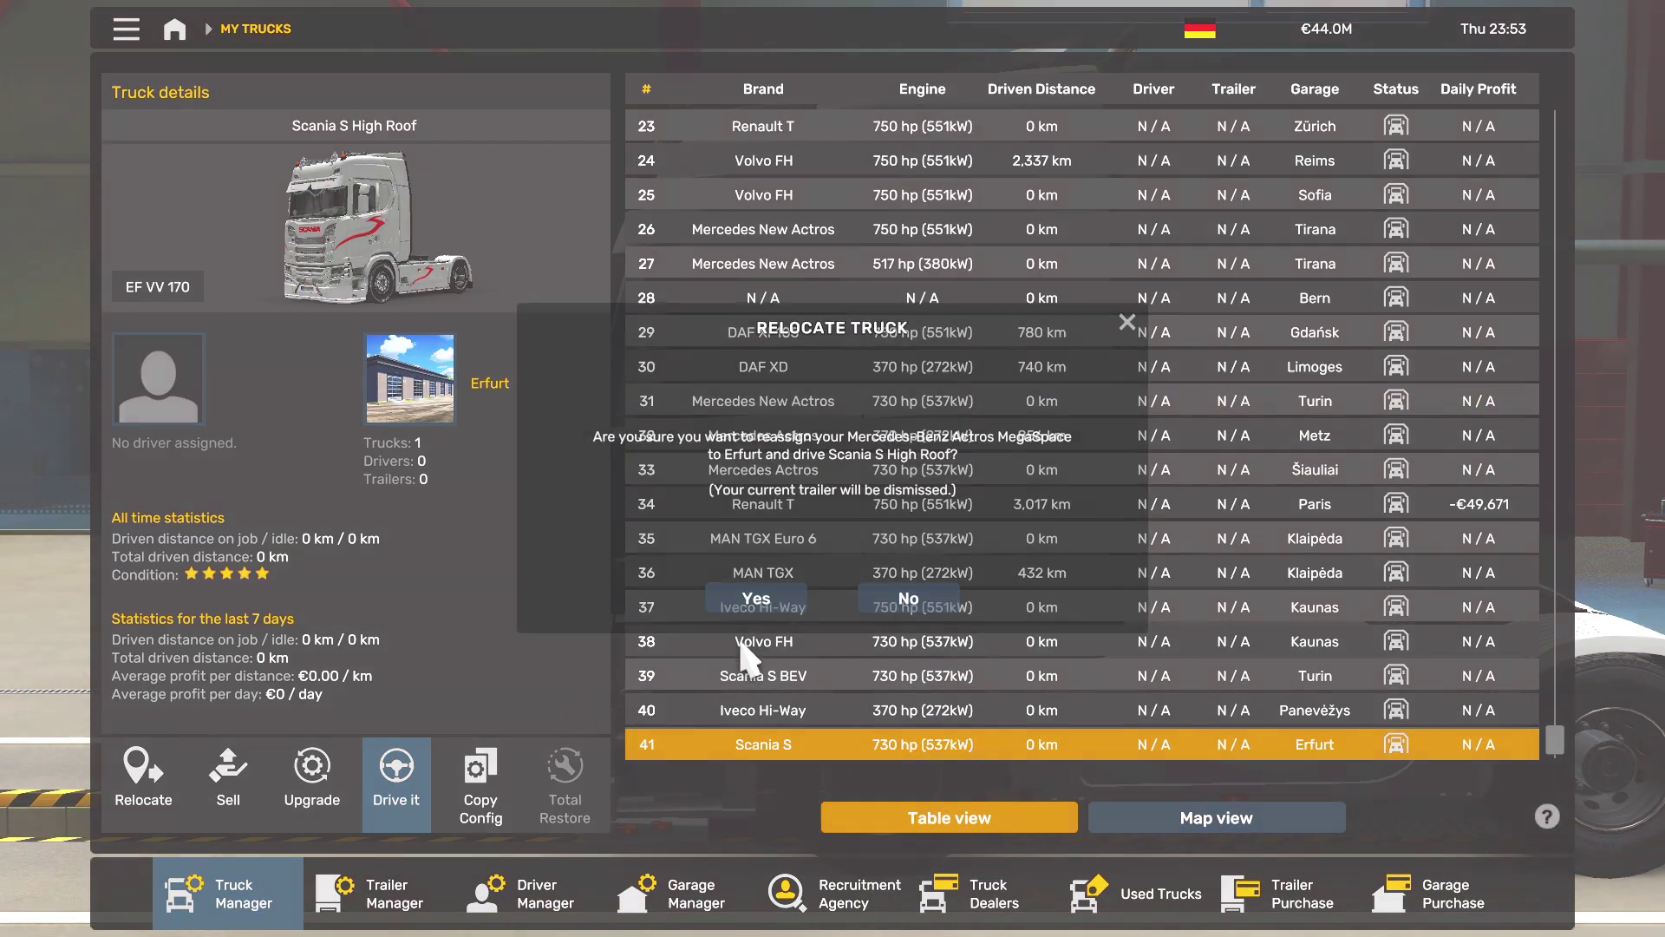
click(753, 603)
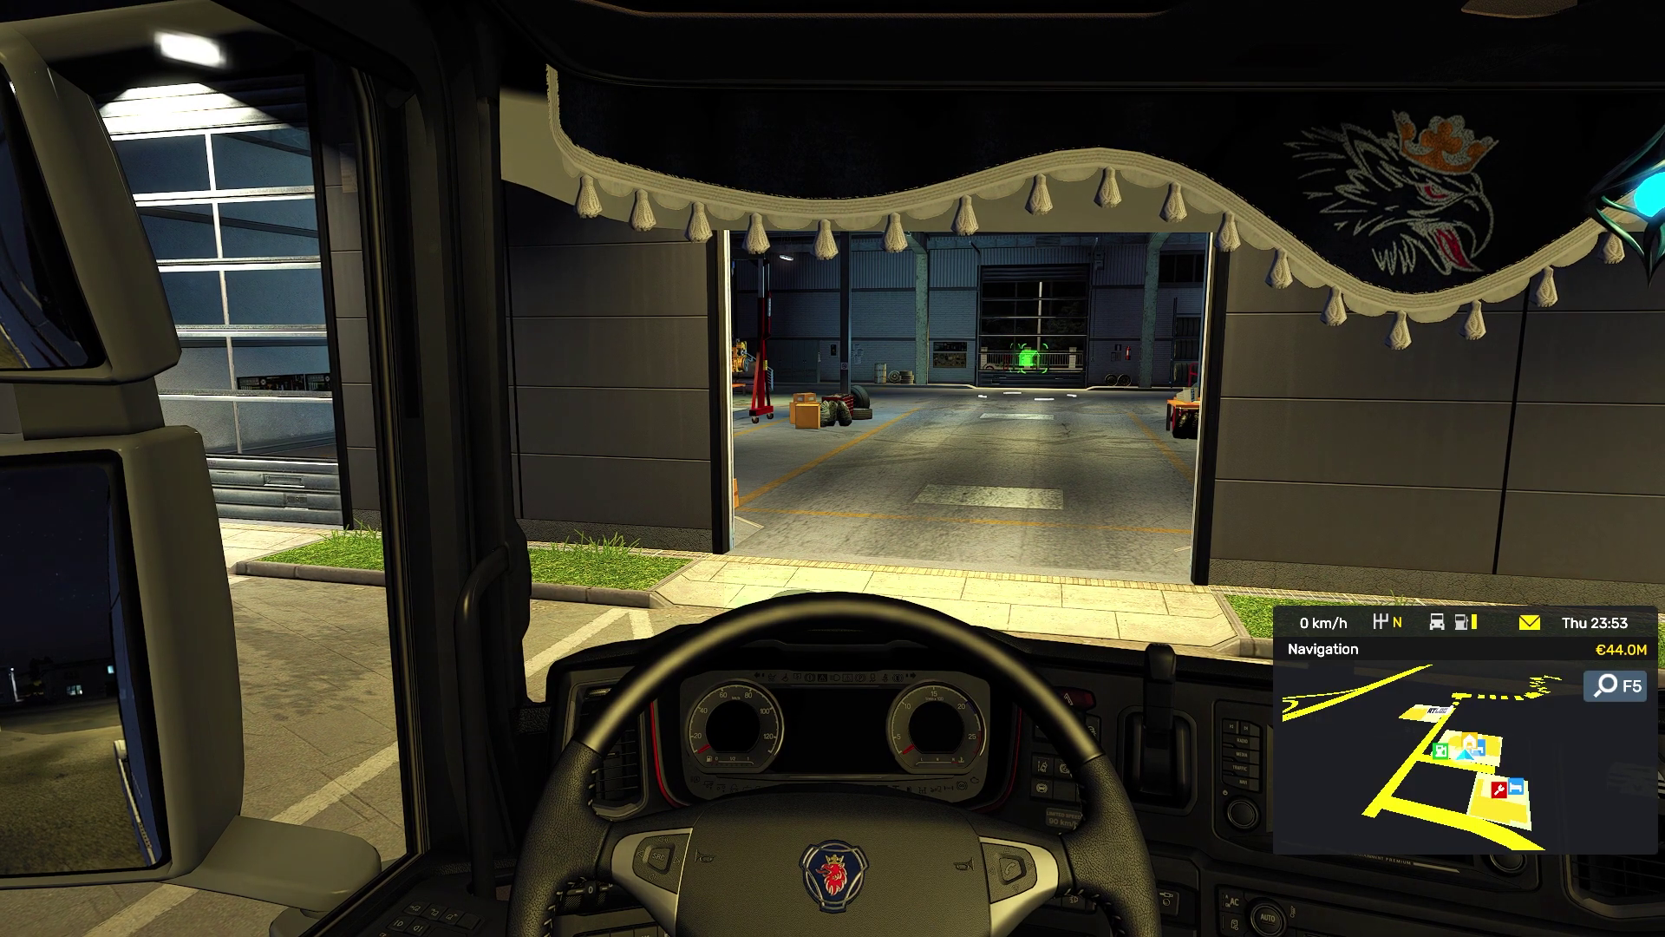
key(2)
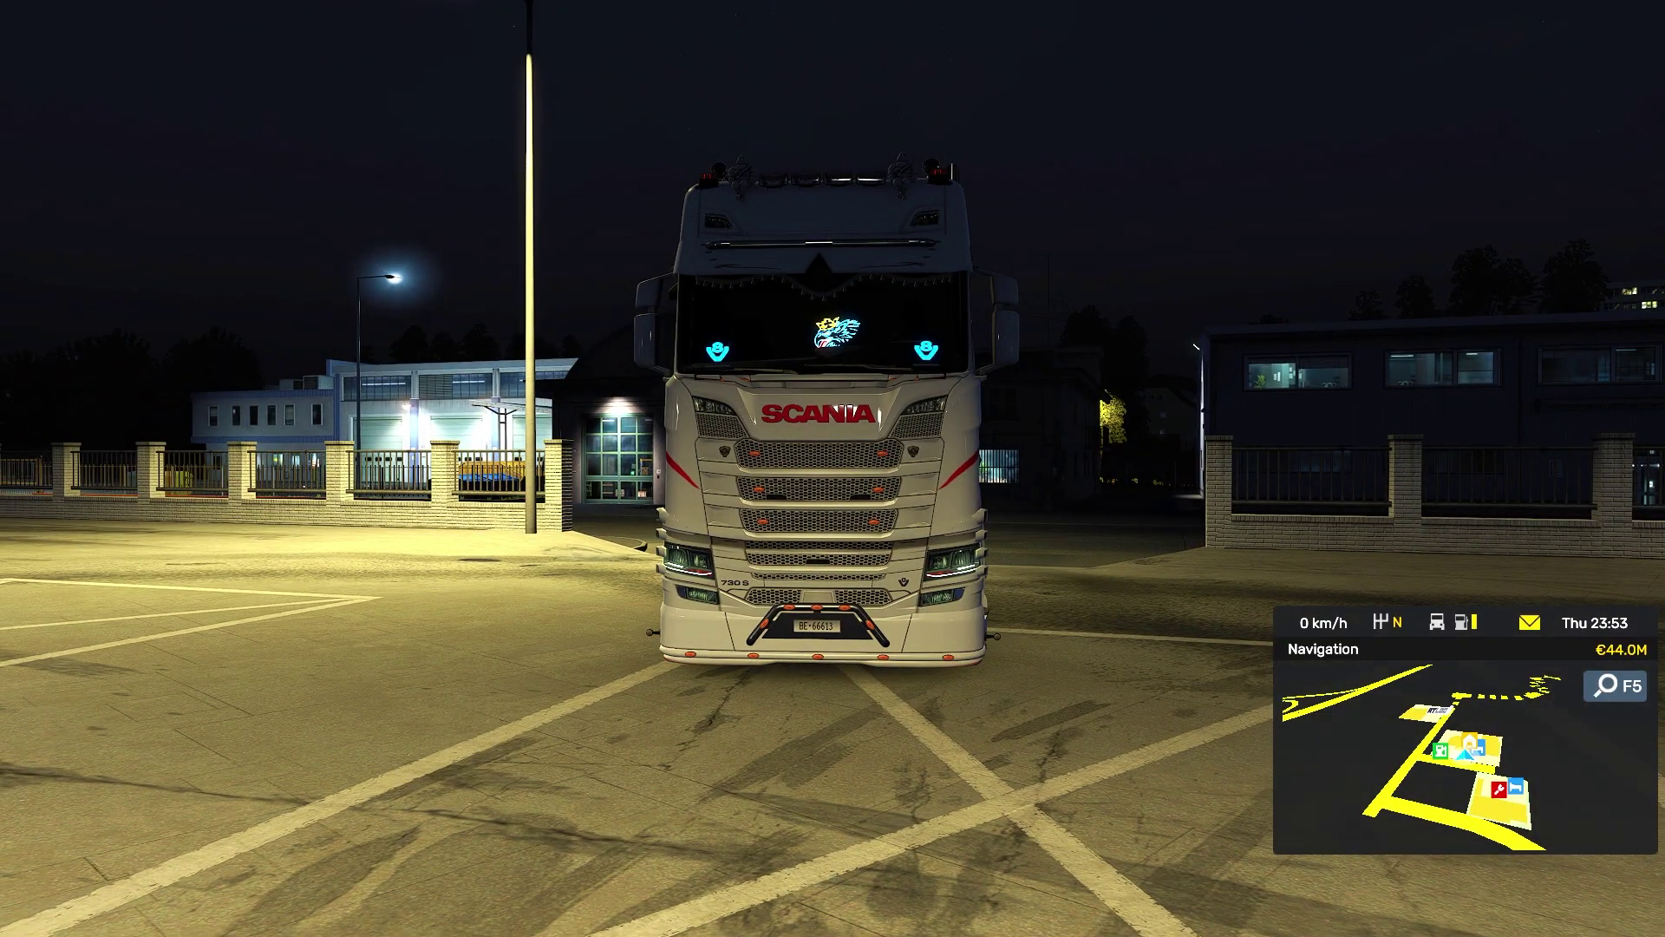
key(j)
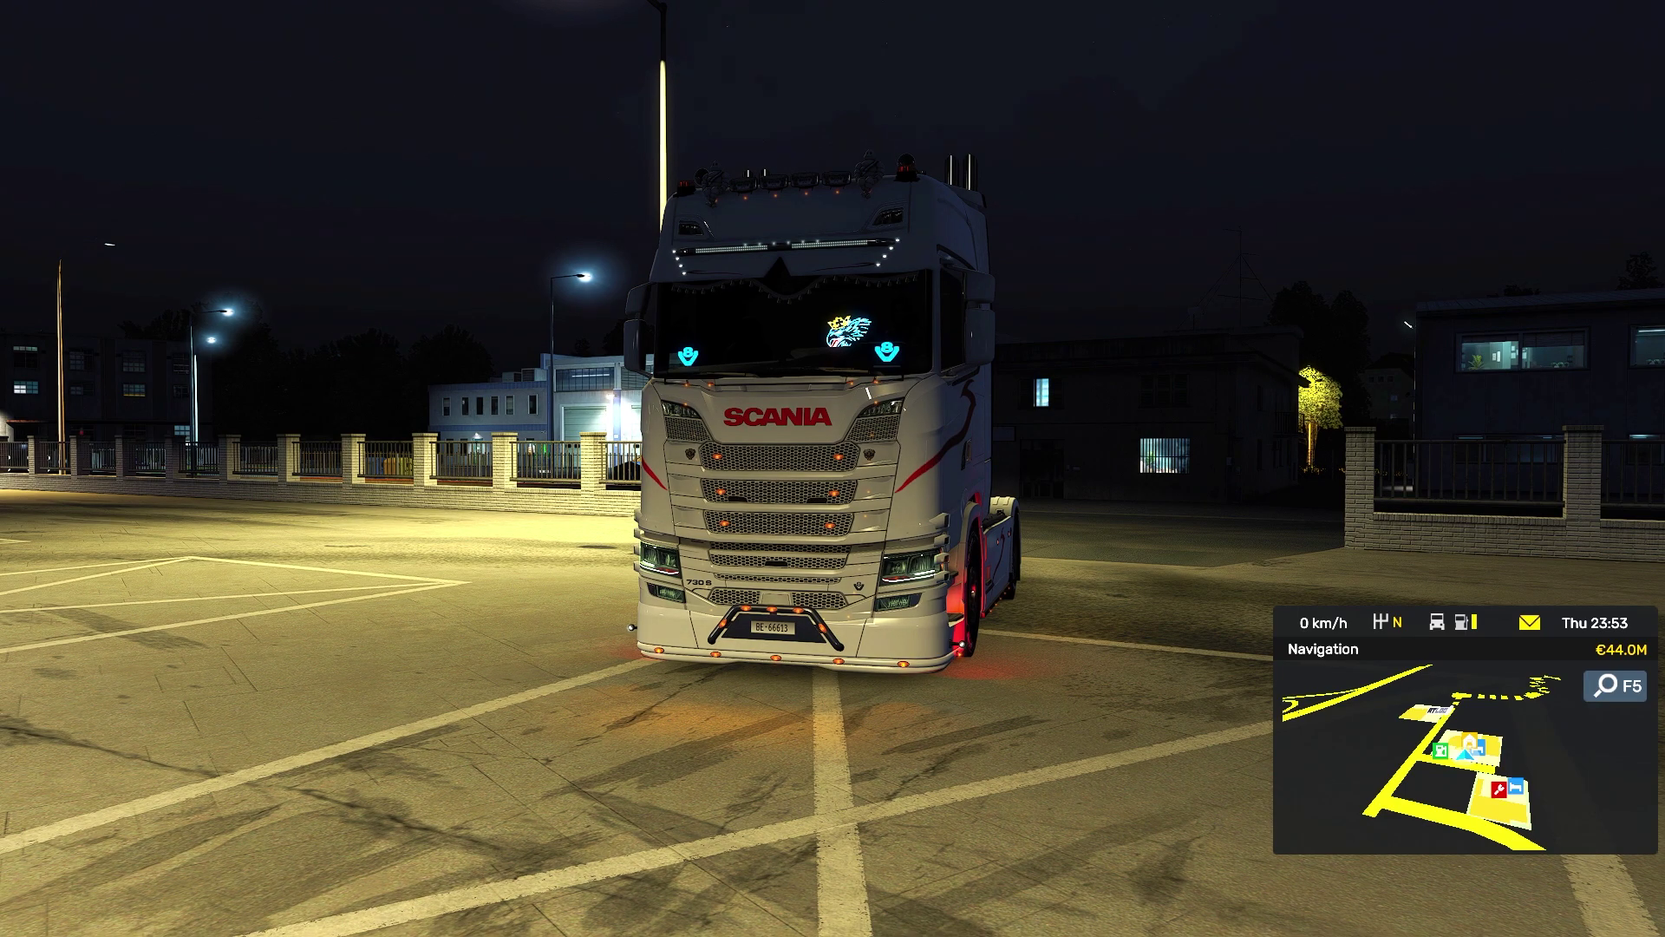